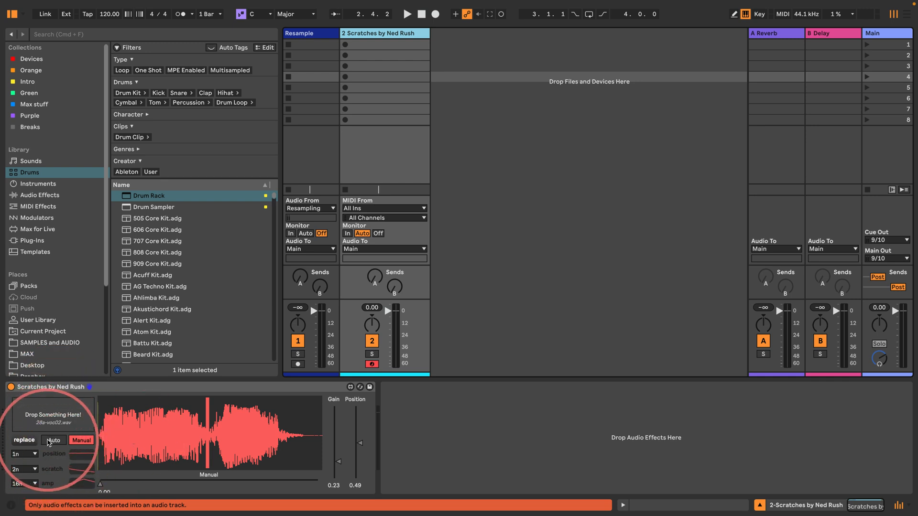
Switch the Scratches device to Auto mode and start playback.
click(52, 440)
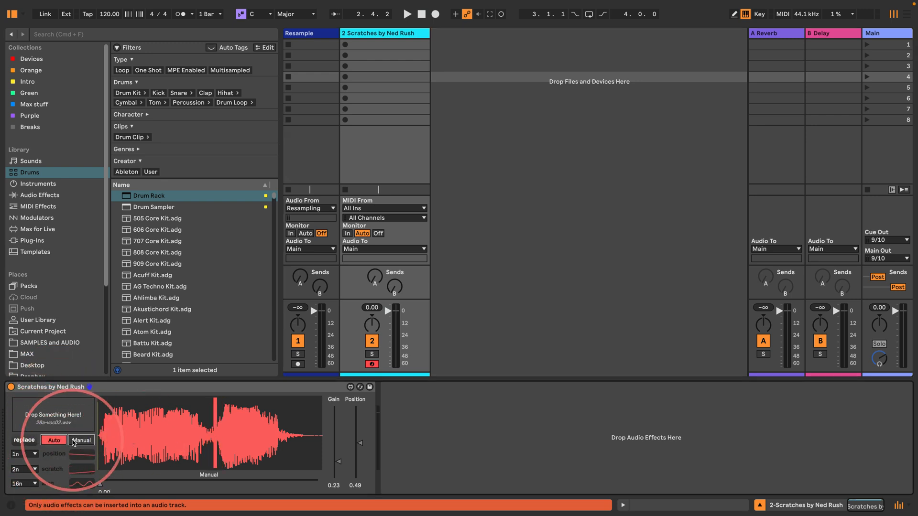
key(space)
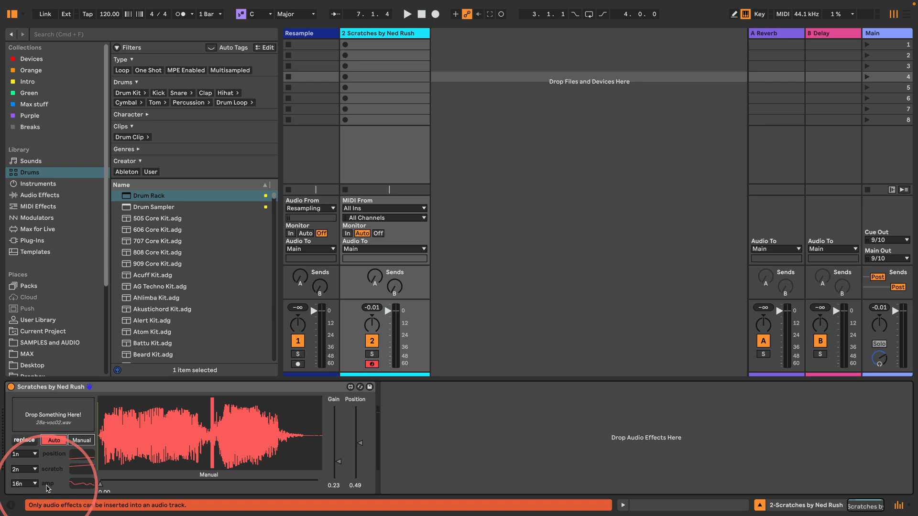
key(space)
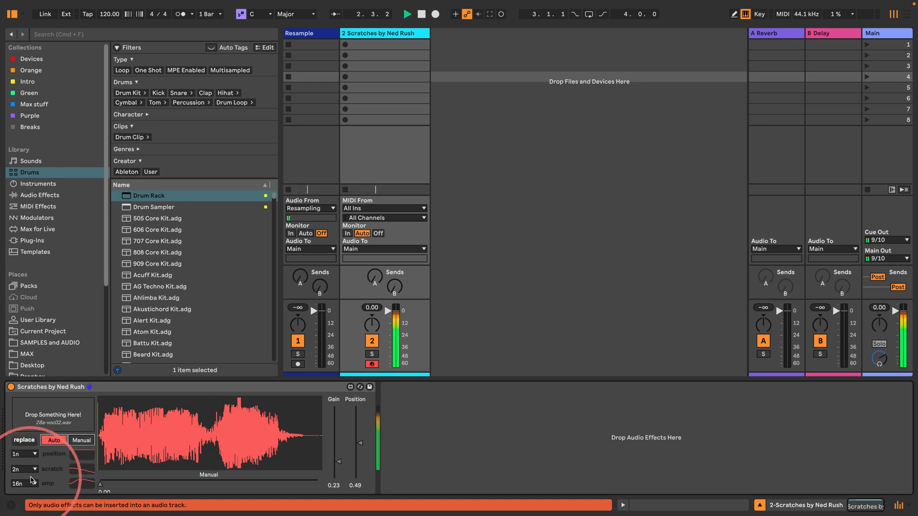
Set the Scratches device's modulation rates to 16n for scratch, 1n for amp and 16n for position.
click(14, 470)
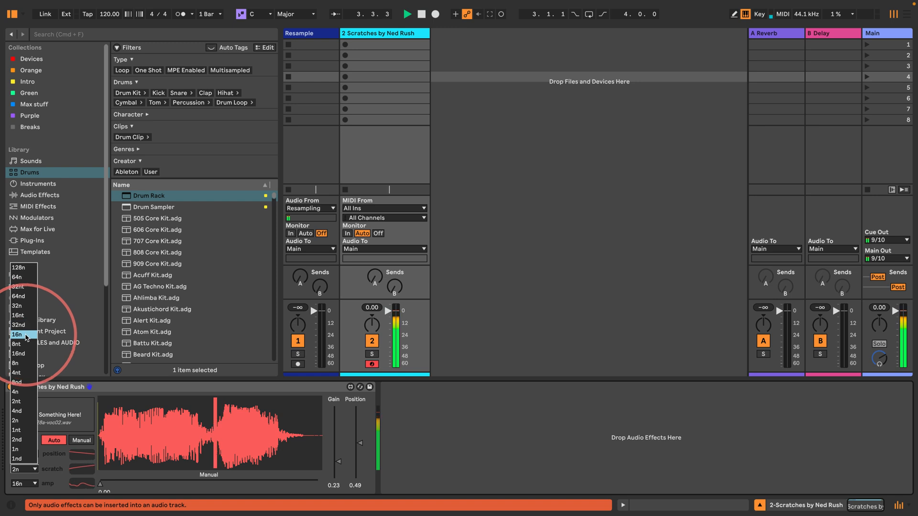
click(27, 335)
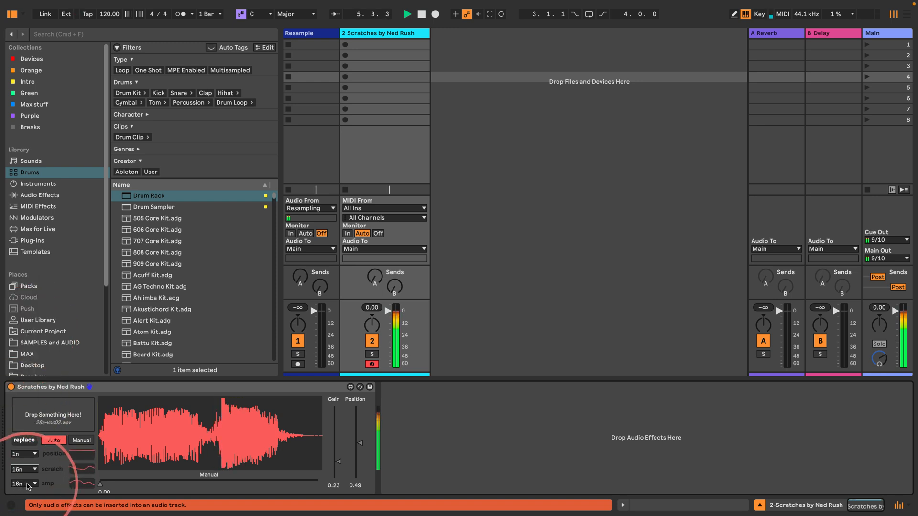
click(27, 483)
click(27, 484)
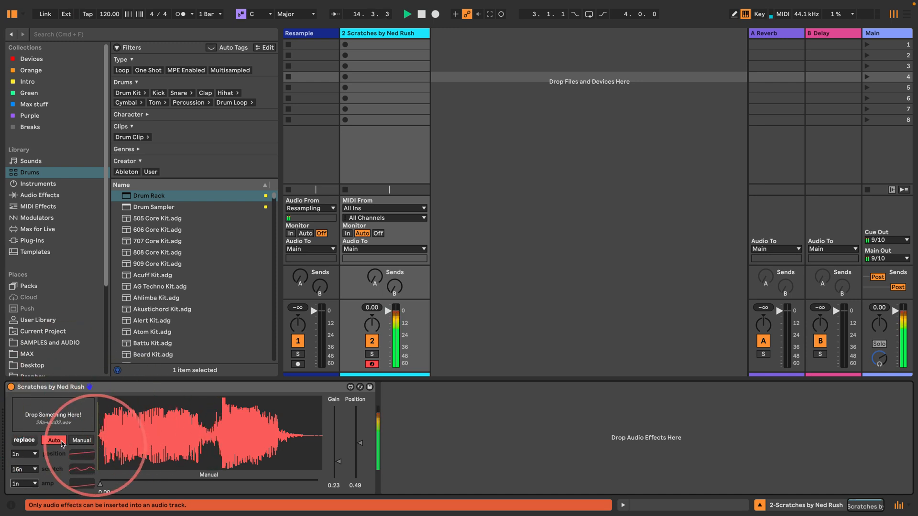
click(30, 457)
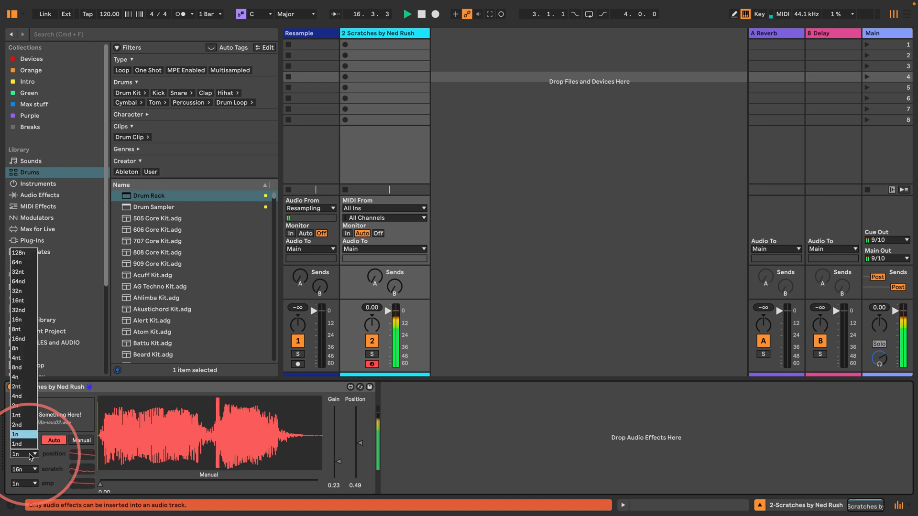
click(24, 320)
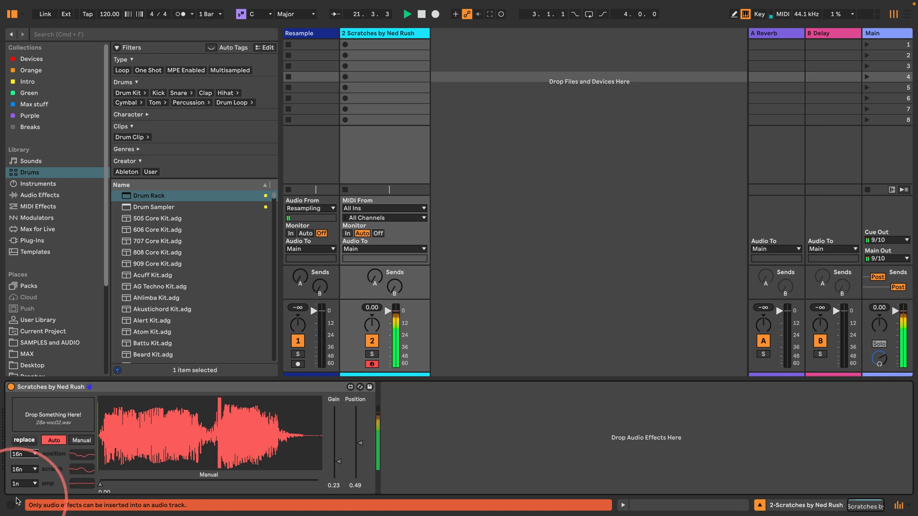
Scrub the sample in Manual mode to about 0.24 and return the Scratches device to Auto mode.
click(74, 441)
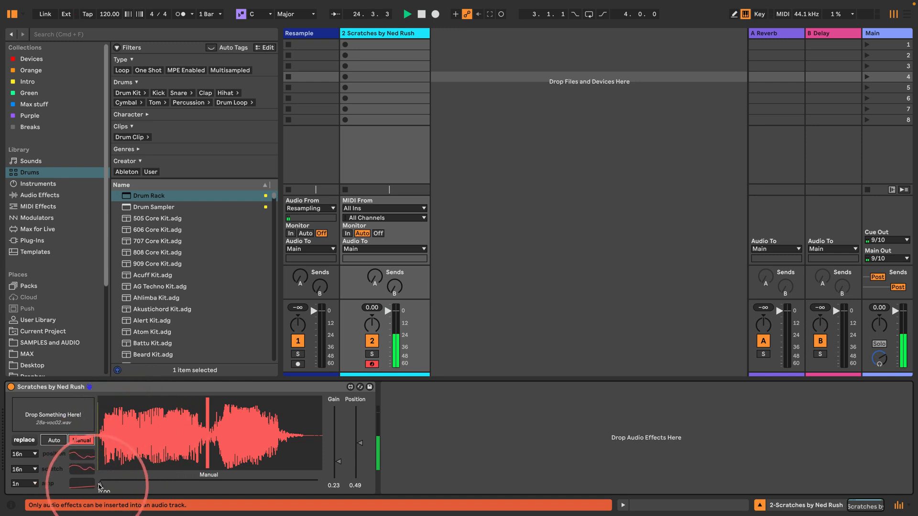
mouse_move(99, 485)
mouse_down()
mouse_move(252, 473)
mouse_move(53, 447)
mouse_move(205, 459)
mouse_move(96, 497)
mouse_up()
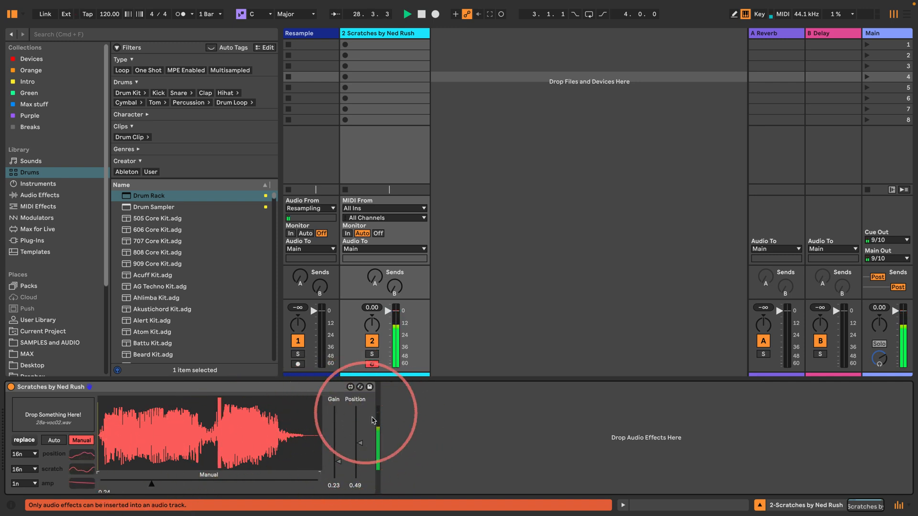
click(54, 440)
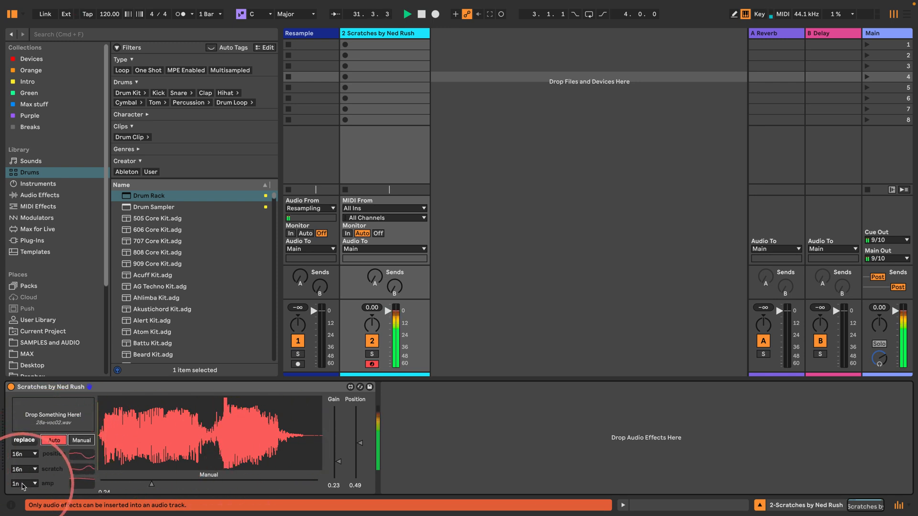
Set the Scratches device's Gain to about 0.04 and its Position to about 0.51.
click(289, 438)
drag(356, 435, 338, 476)
click(132, 425)
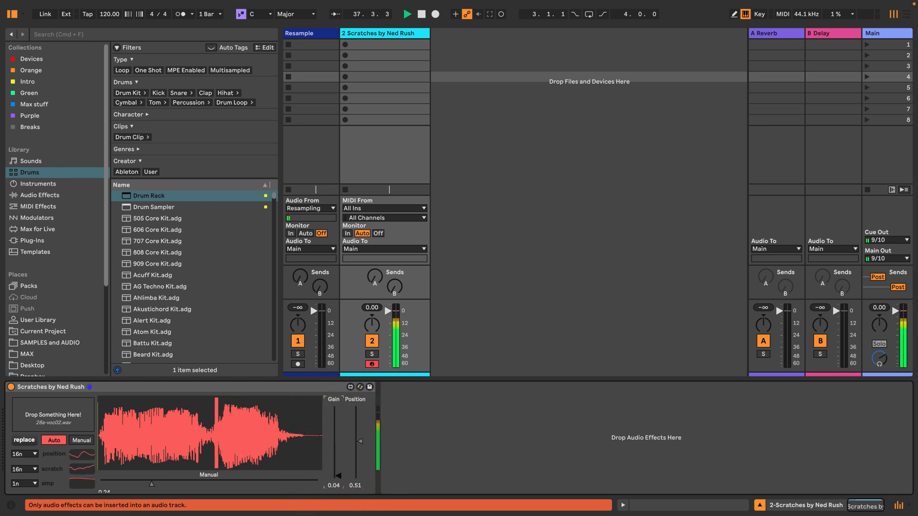
Switch the Scratches device to Manual mode and scrub the sample to about 0.72, with Position lowered to 0.21.
click(82, 440)
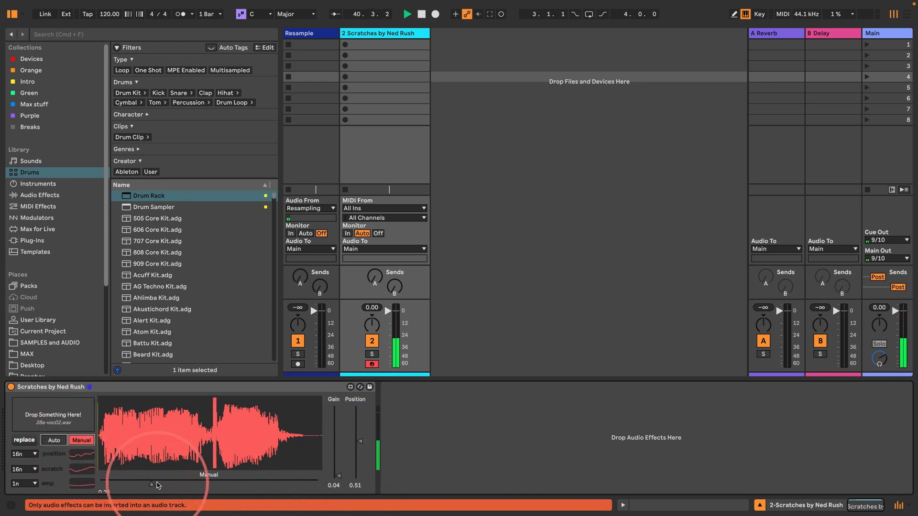
drag(154, 484, 318, 471)
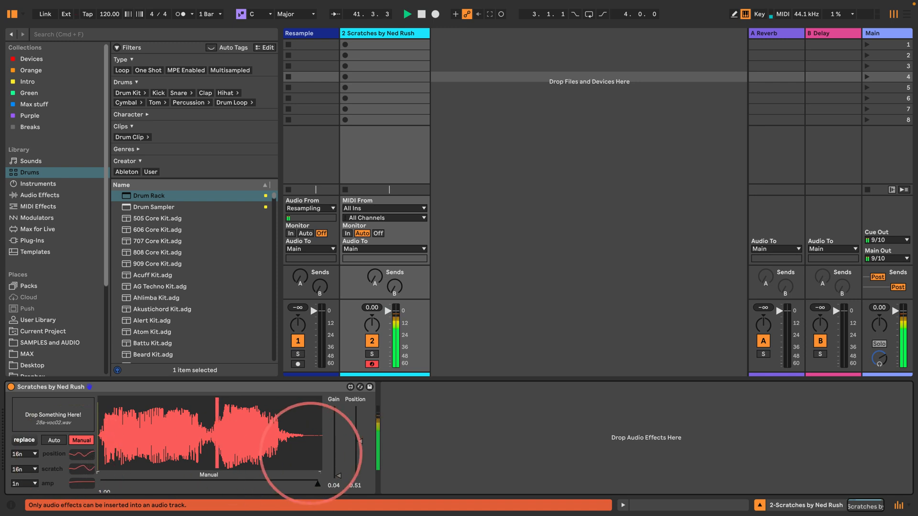
mouse_move(316, 483)
mouse_down()
mouse_move(10, 482)
mouse_move(482, 485)
mouse_move(158, 484)
mouse_move(307, 483)
mouse_up()
click(360, 441)
drag(360, 442, 358, 463)
drag(316, 487, 397, 481)
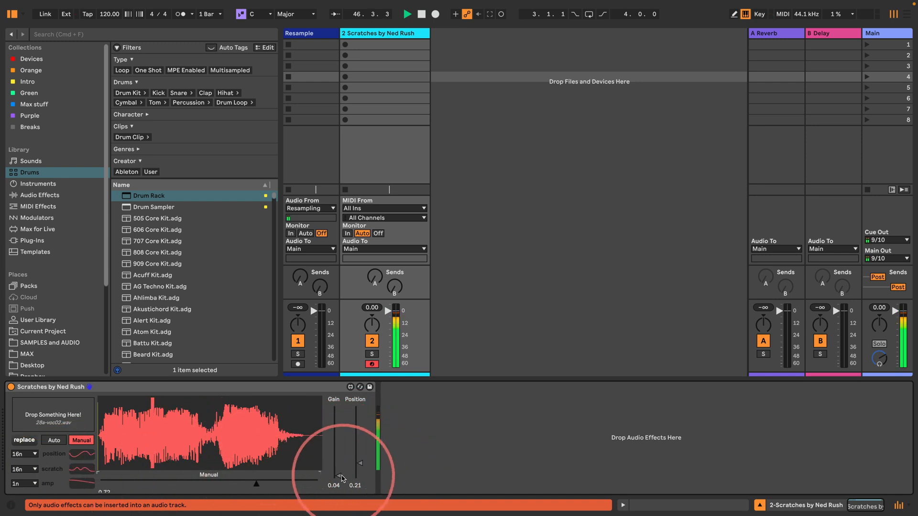
Raise the Scratches Gain to 1.00, lower Position to 0.00 and scrub the Manual slider down to 0.00.
drag(338, 476, 338, 440)
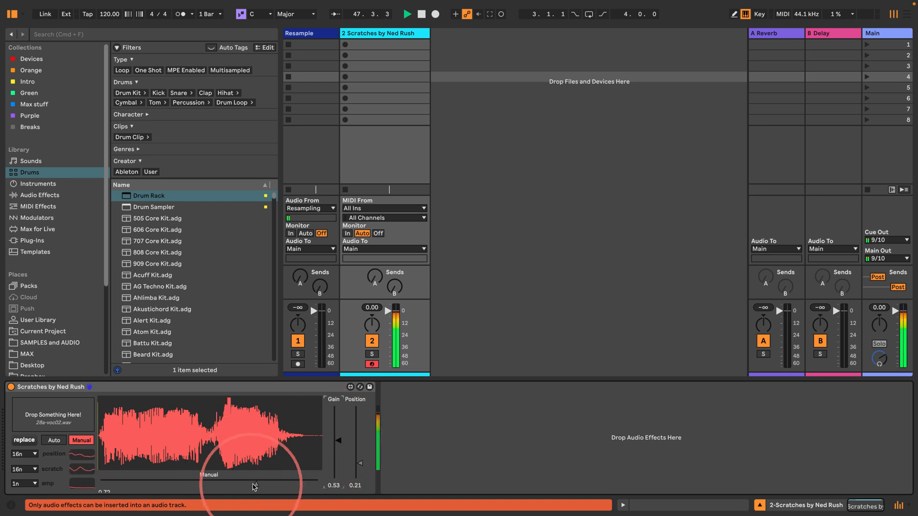
drag(256, 480, 360, 479)
drag(339, 441, 333, 407)
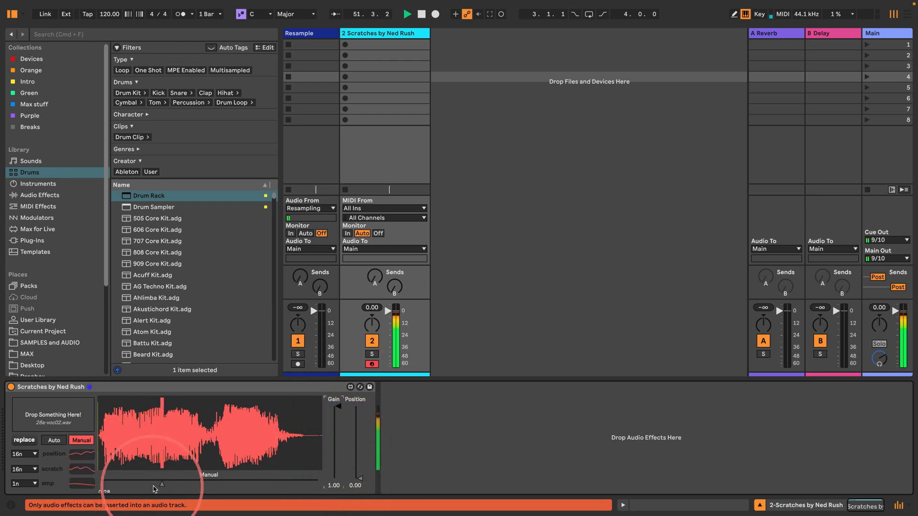
drag(163, 484, 134, 484)
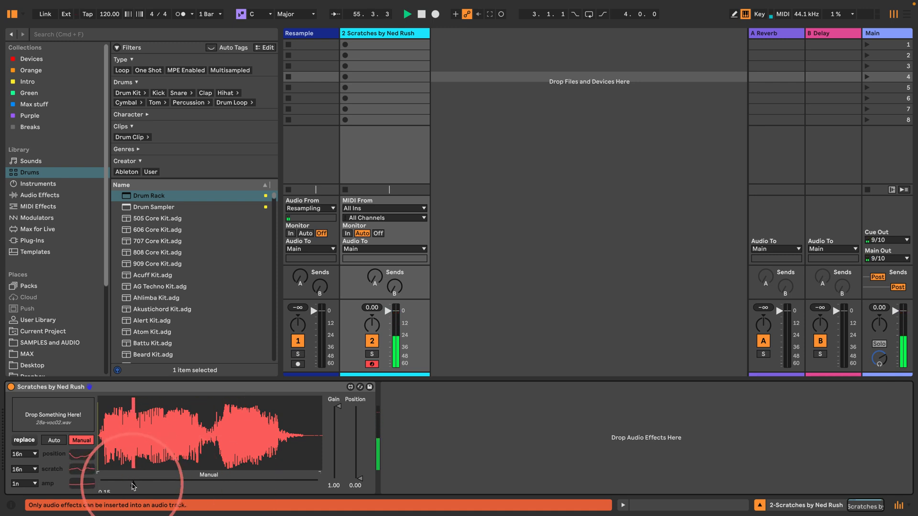
drag(134, 484, 101, 486)
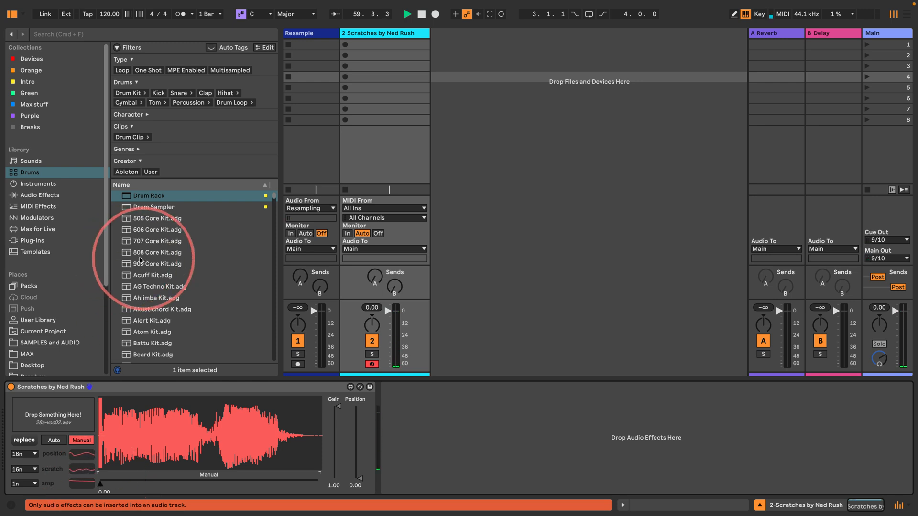
Add the 808 Core Kit as a new track and set the tempo to 90 BPM.
drag(157, 253, 458, 68)
click(110, 14)
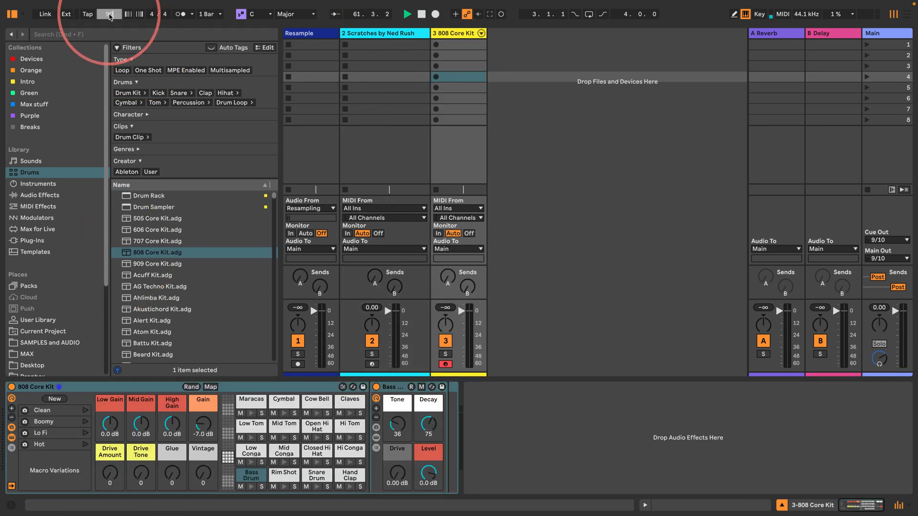
text(90)
key(Return)
Create a clip in the 808 Core Kit's first slot with Bass Drum notes on 1.1 and 1.3.3 and Snare Drum notes on 1.2 and 1.4.
double_click(459, 45)
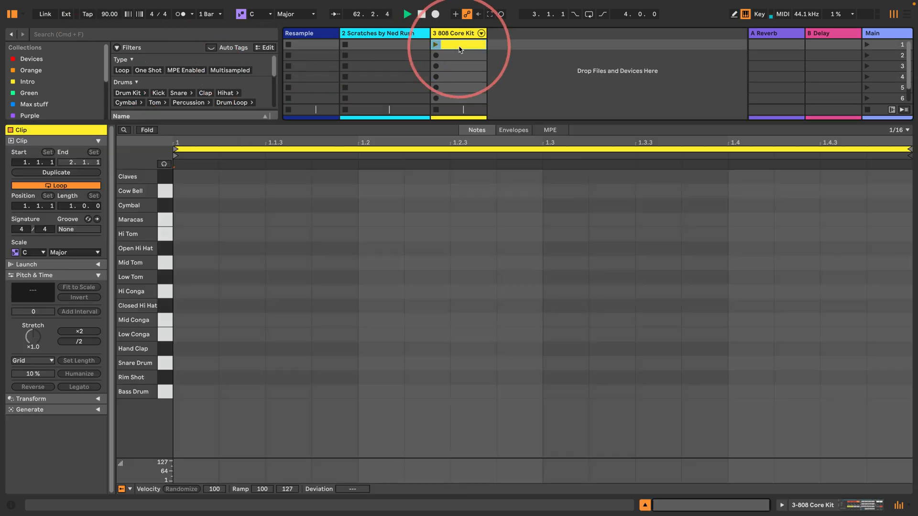
double_click(182, 392)
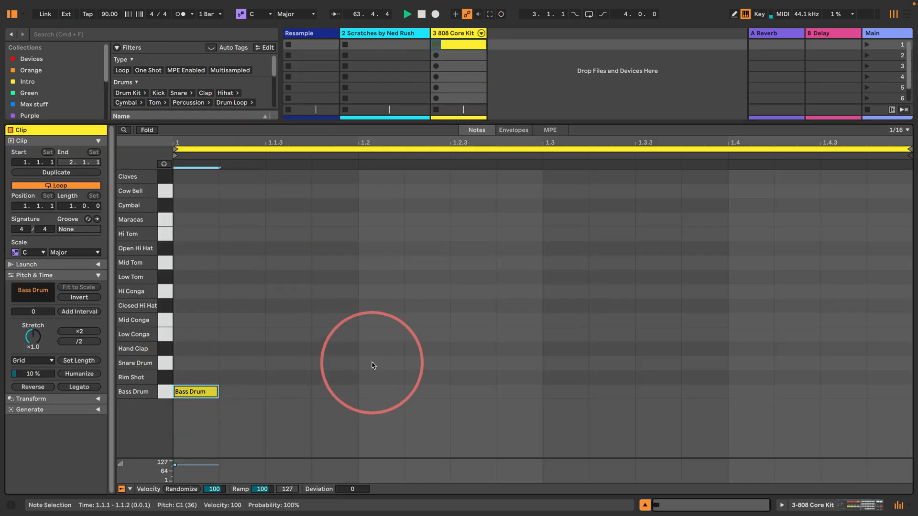
double_click(403, 363)
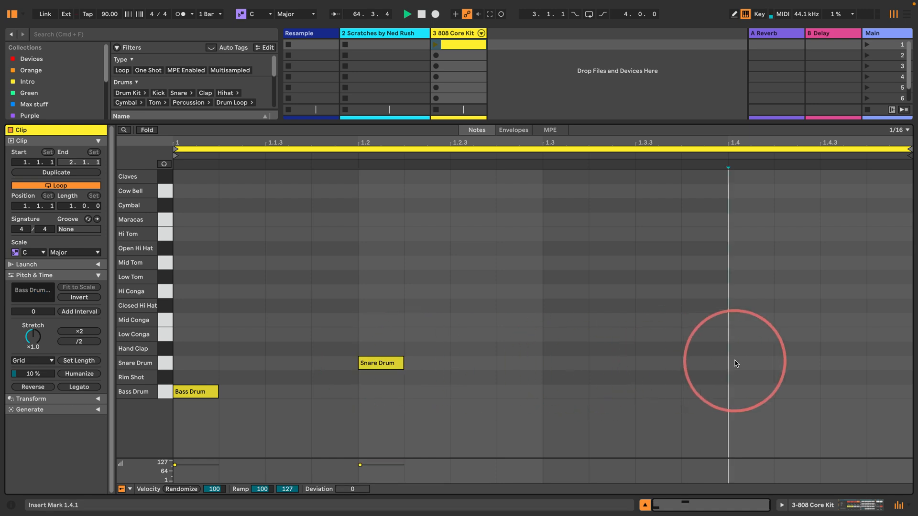
double_click(736, 364)
double_click(641, 392)
Draw 1/16 Open Hi Hat notes across the whole bar and randomize their velocities.
key(b)
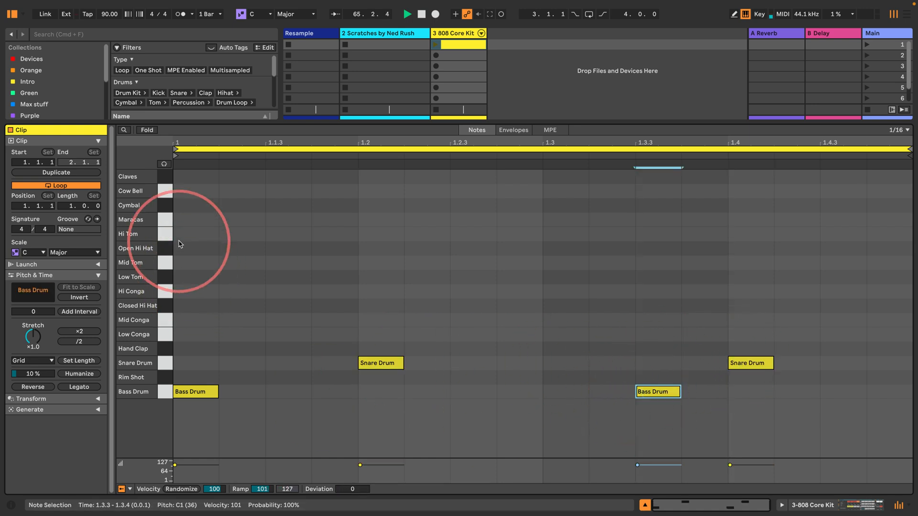
drag(185, 245, 875, 245)
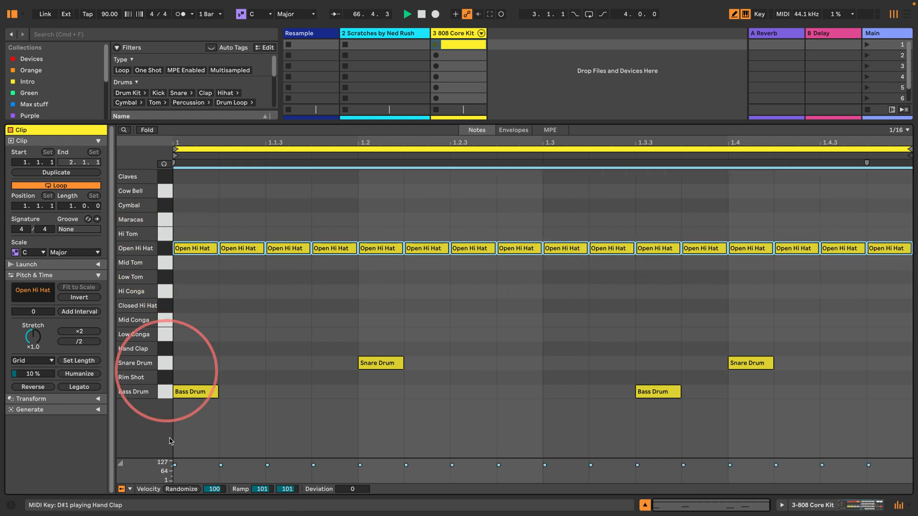
click(176, 489)
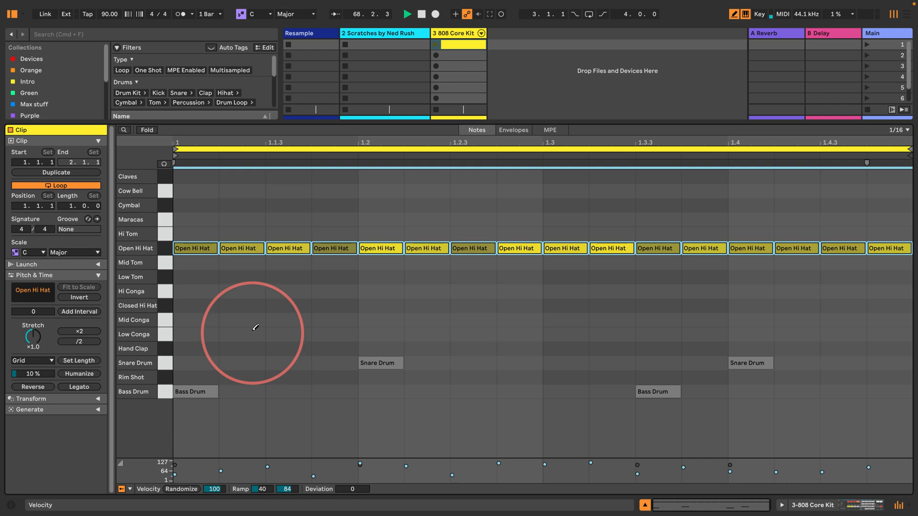
key(b)
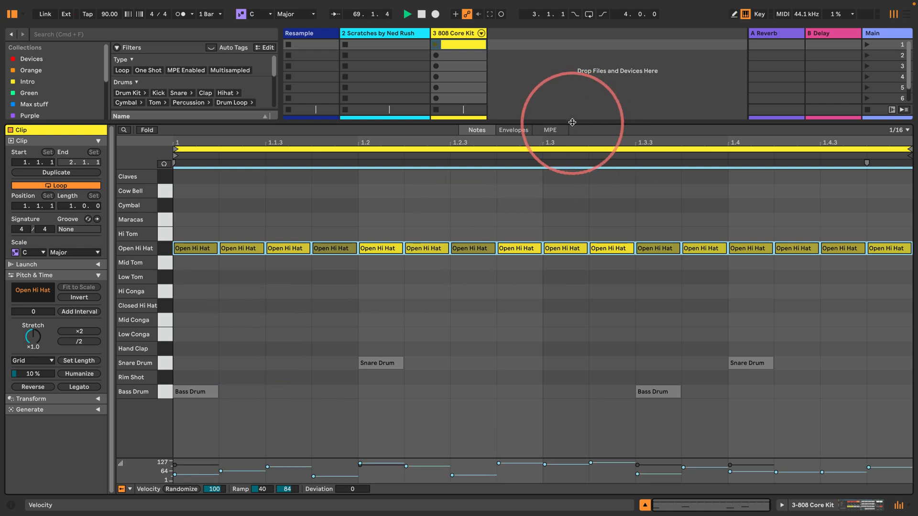
Shrink the clip editor to reveal the mixer and launch the 808 Core Kit clip.
drag(570, 119, 537, 358)
click(433, 46)
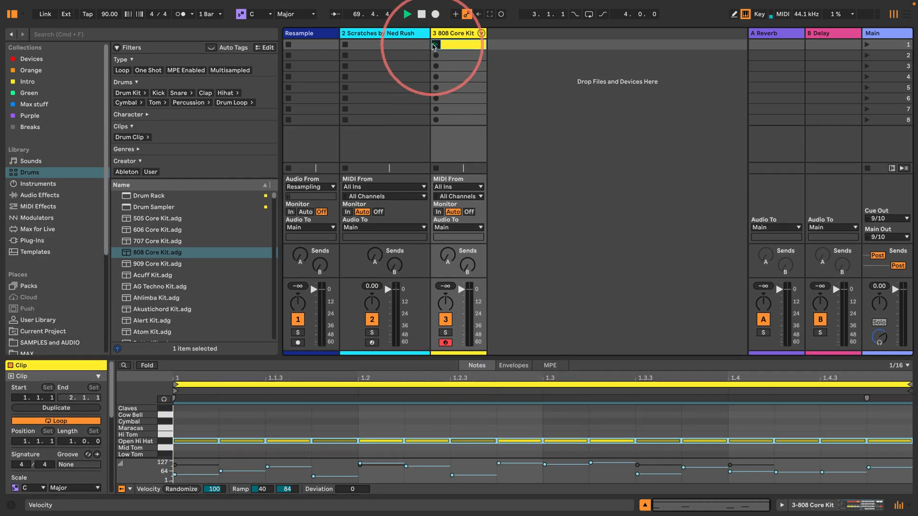
click(803, 505)
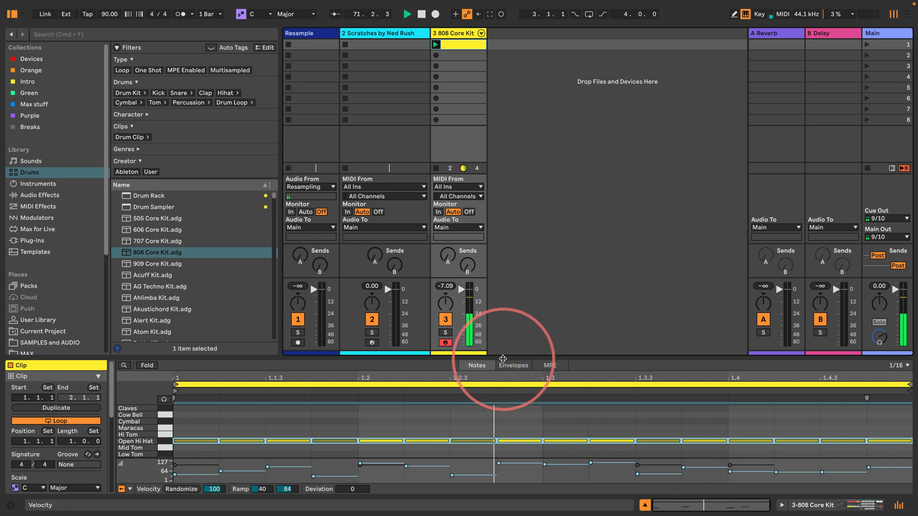
Select all Open Hi Hat notes and transpose them down to the Closed Hi Hat row.
drag(497, 356, 504, 323)
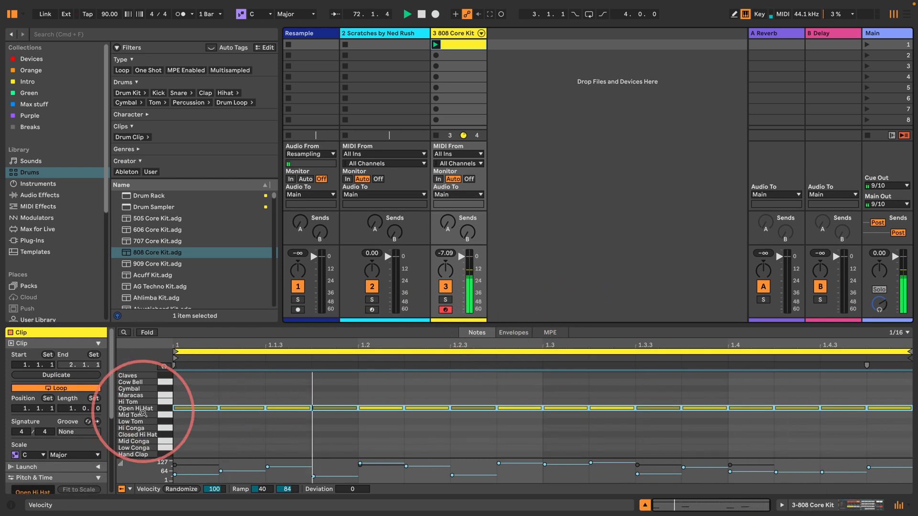
click(162, 410)
key(Down)
key(Down)
key(Down)
key(Down)
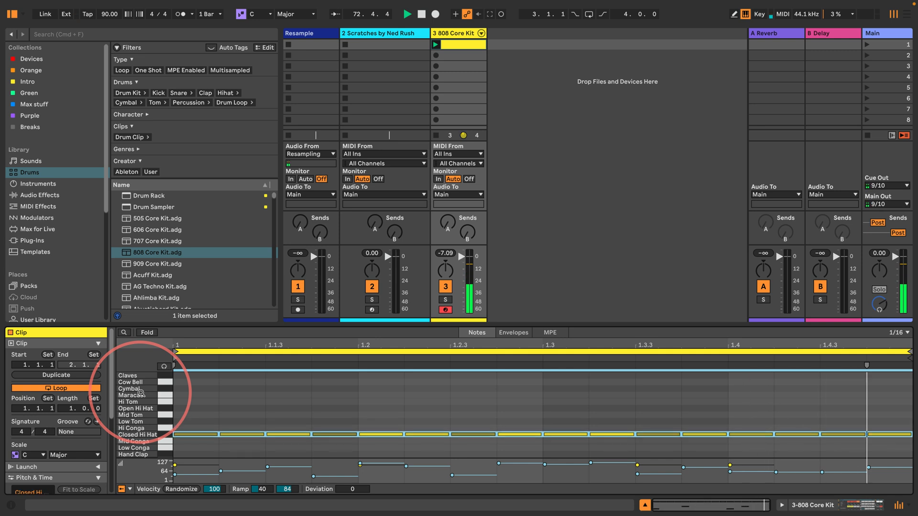
Show the 808 Core Kit's macros, set Glue to 99 and Drive Amount to 115, and raise Drive Tone.
click(815, 510)
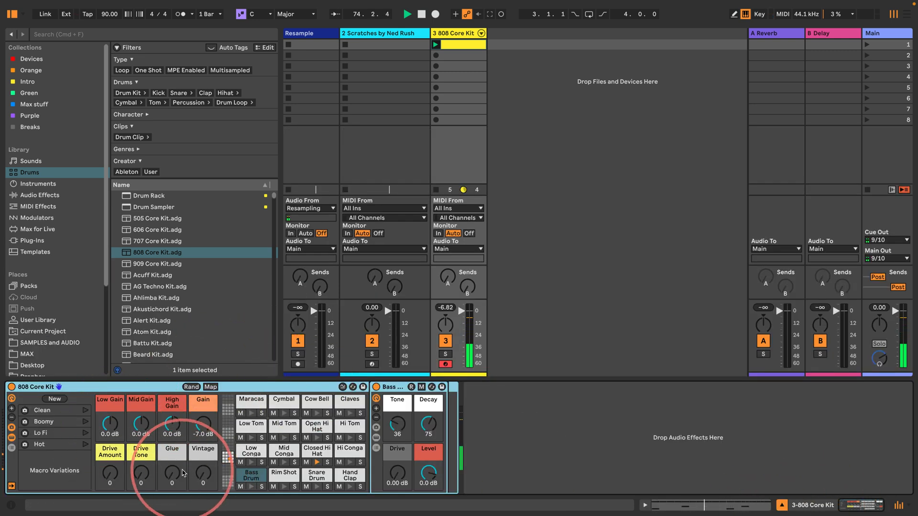
drag(183, 474, 174, 452)
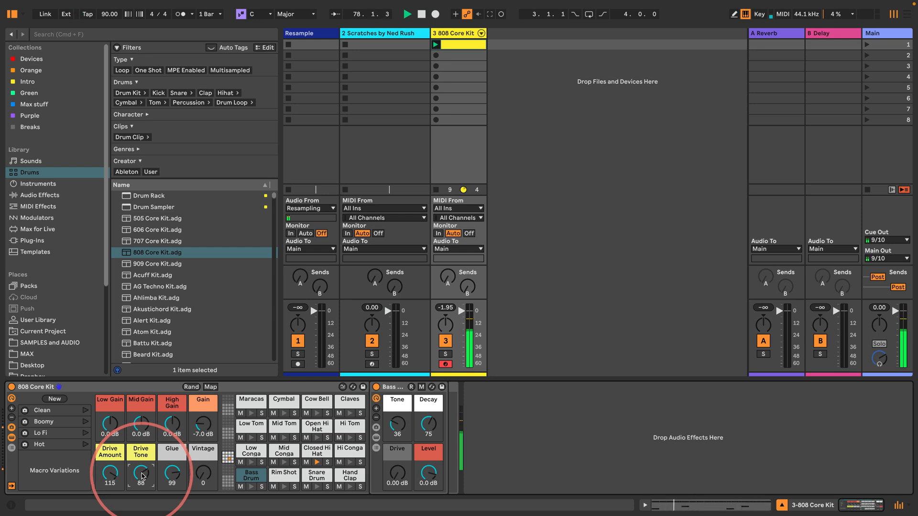
Arm the Resample track and record the playing drum loop into its first clip slot.
click(297, 364)
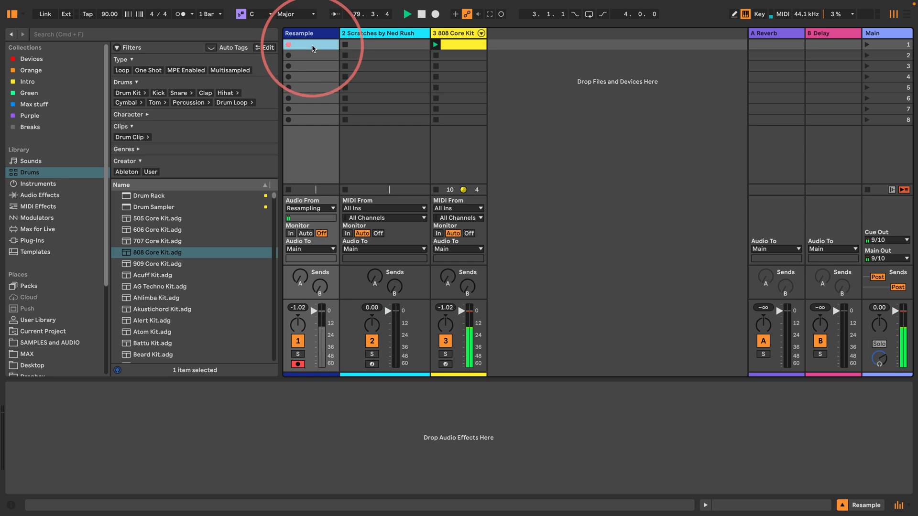
click(314, 47)
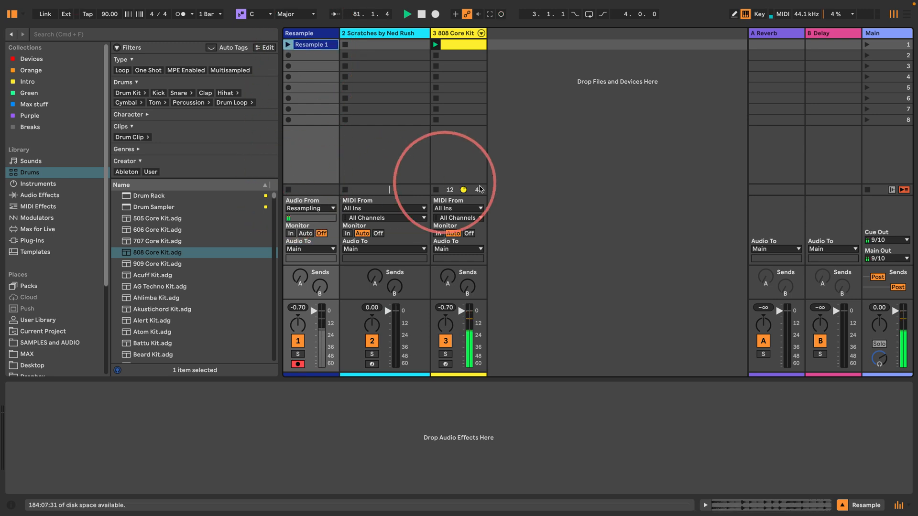
Stop and delete the 808 Core Kit track, and play back the Resample 1 clip.
click(436, 190)
click(448, 33)
key(Delete)
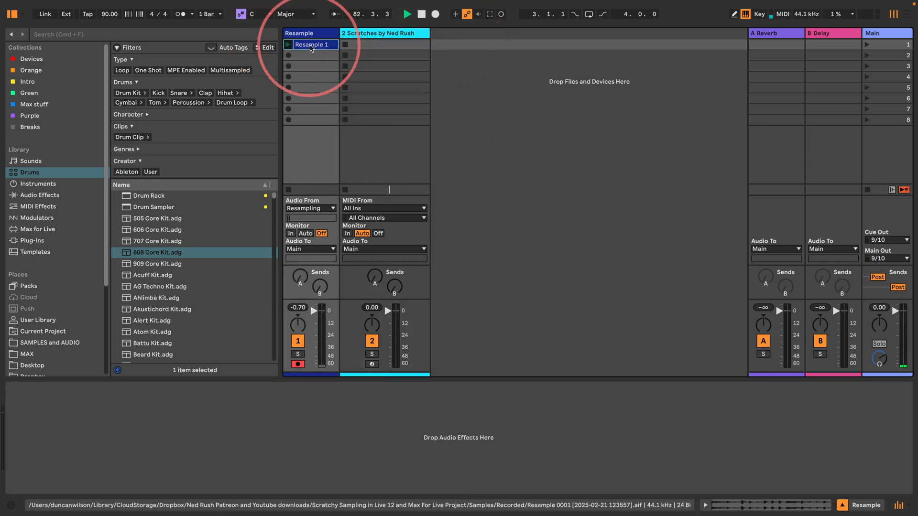
click(287, 44)
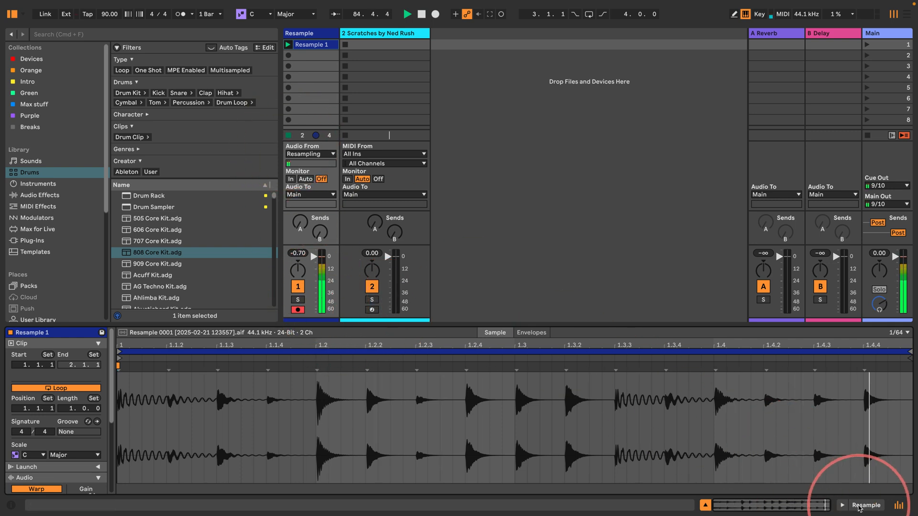
Load the Resample 1 clip into the Scratches device as its sample and switch the device to Auto mode.
click(859, 508)
click(388, 45)
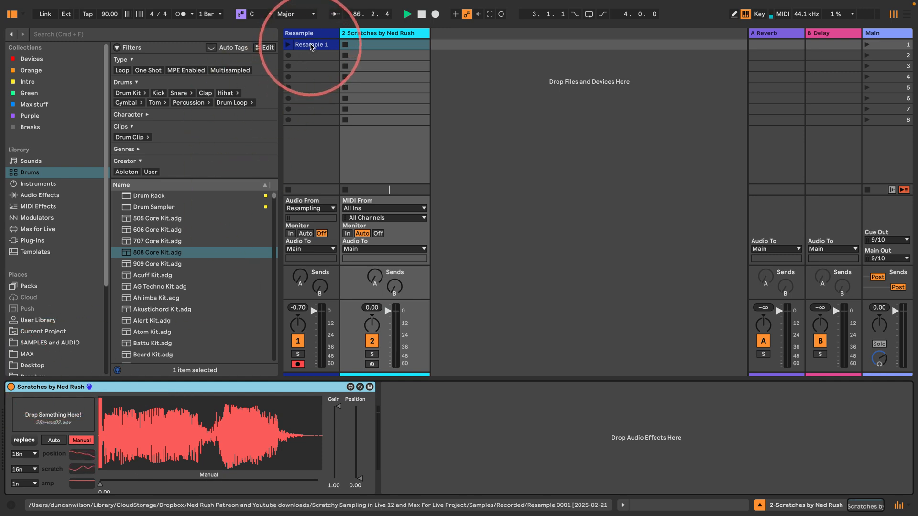
click(312, 46)
drag(312, 46, 54, 417)
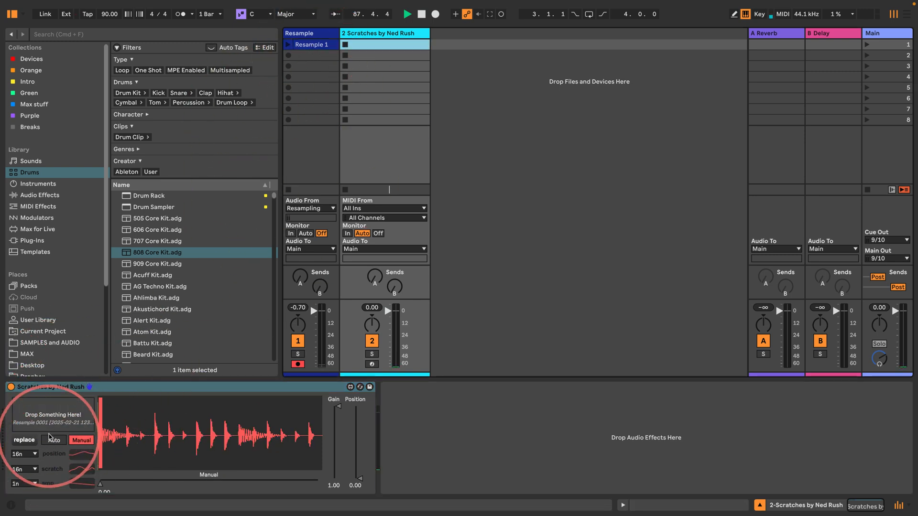
click(51, 441)
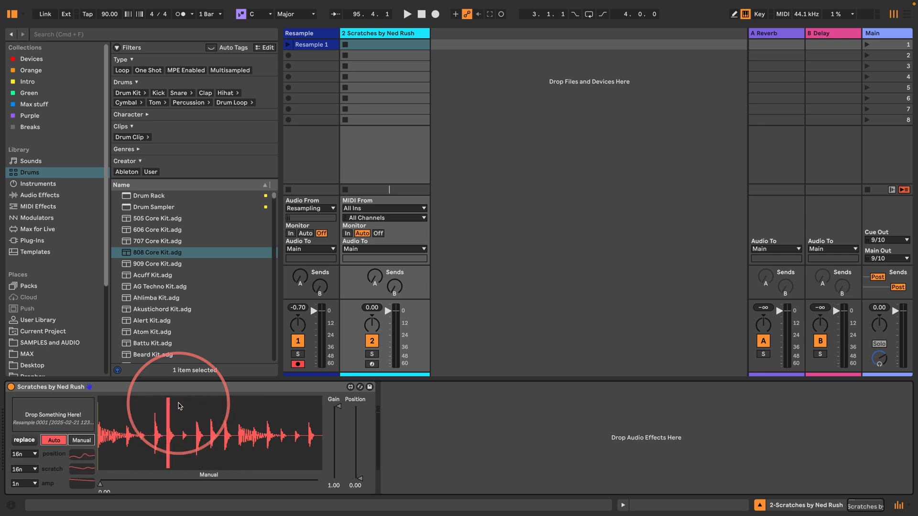
Start playback and set the Scratches Gain to 0.54, the amp rate to 8n and the position rate to 4n.
key(space)
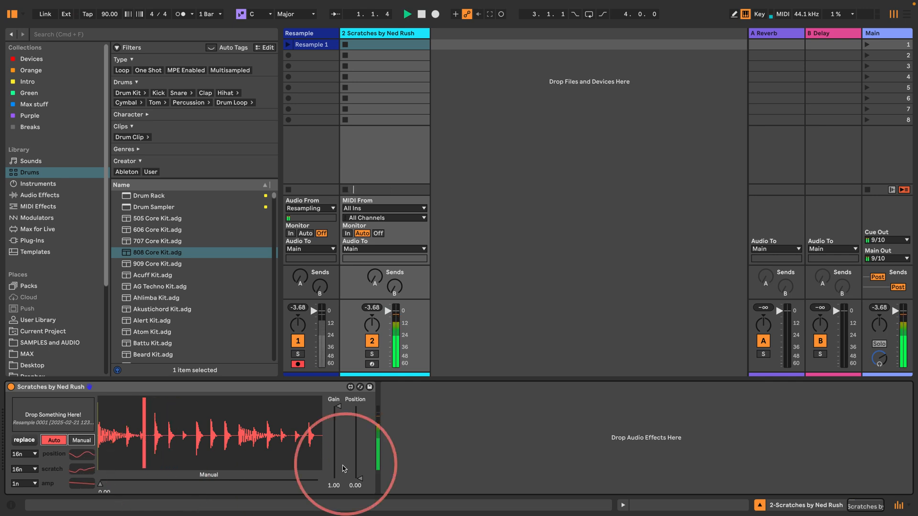
drag(338, 406, 338, 439)
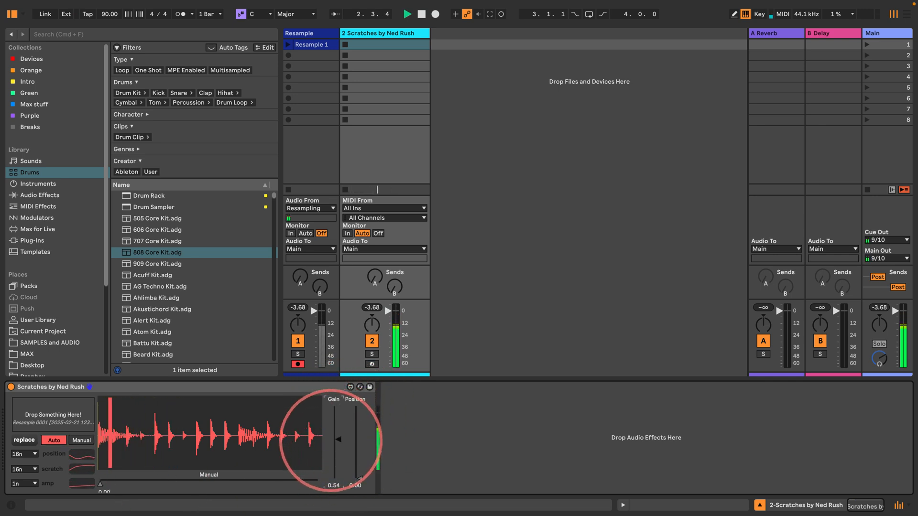
click(24, 483)
click(16, 377)
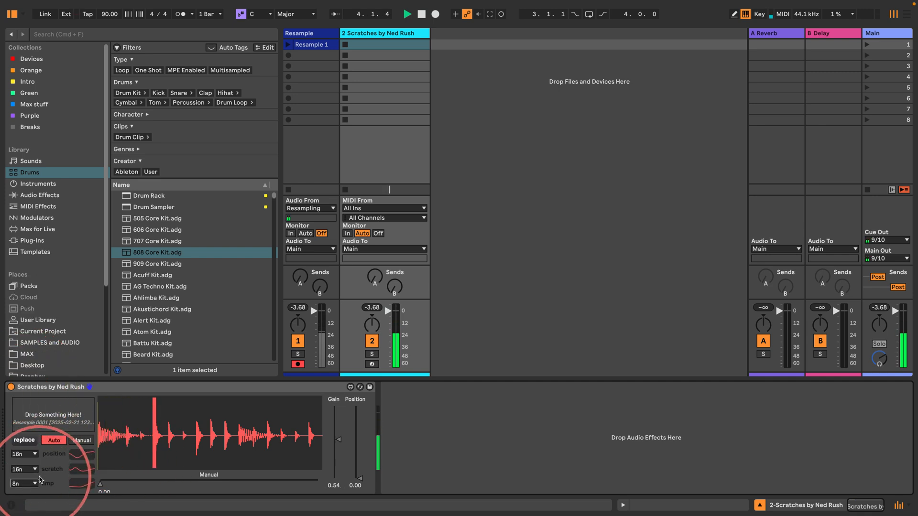
click(25, 454)
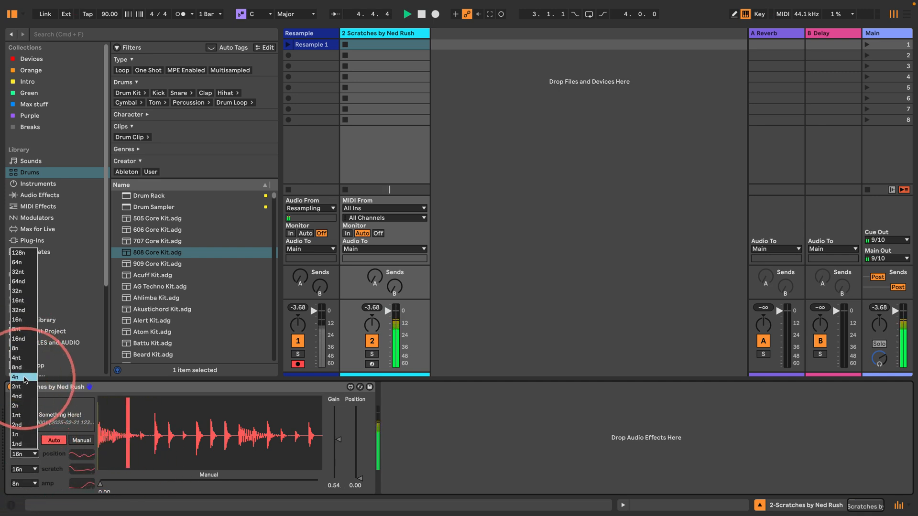
click(23, 378)
click(29, 436)
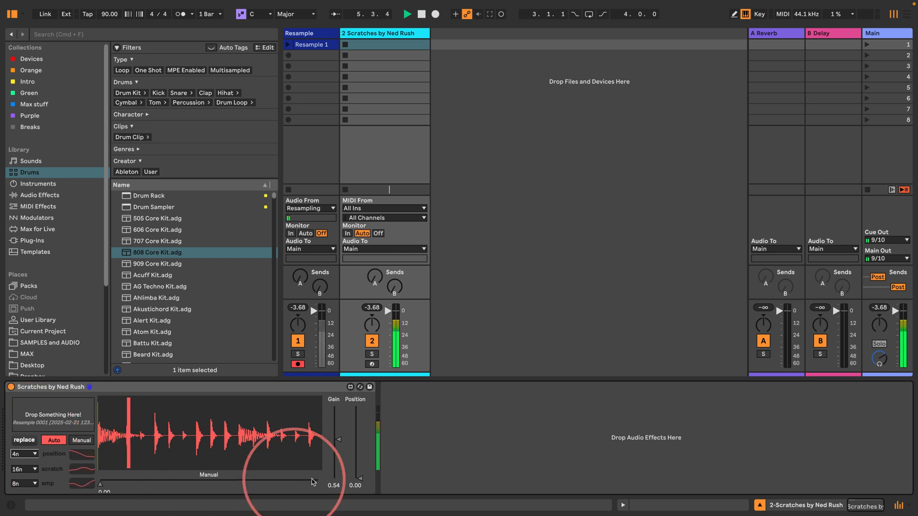
Set the Scratches Gain to 0.33 and the amp rate to 16n while varying Position between 0.06 and 0.15.
drag(361, 481, 360, 471)
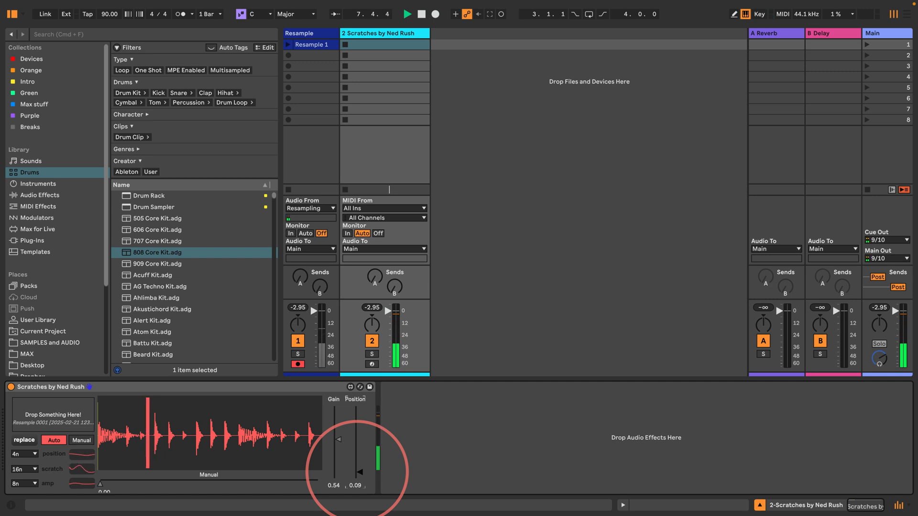
drag(339, 440, 359, 467)
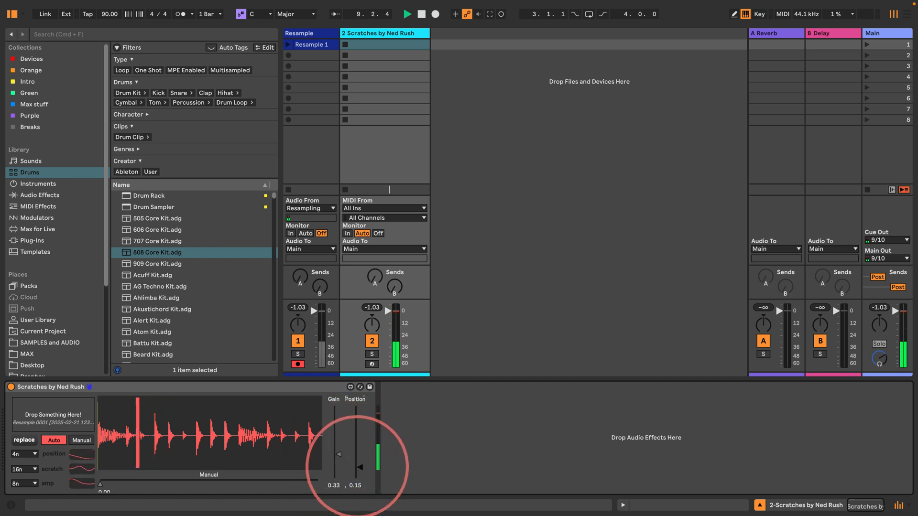
click(34, 484)
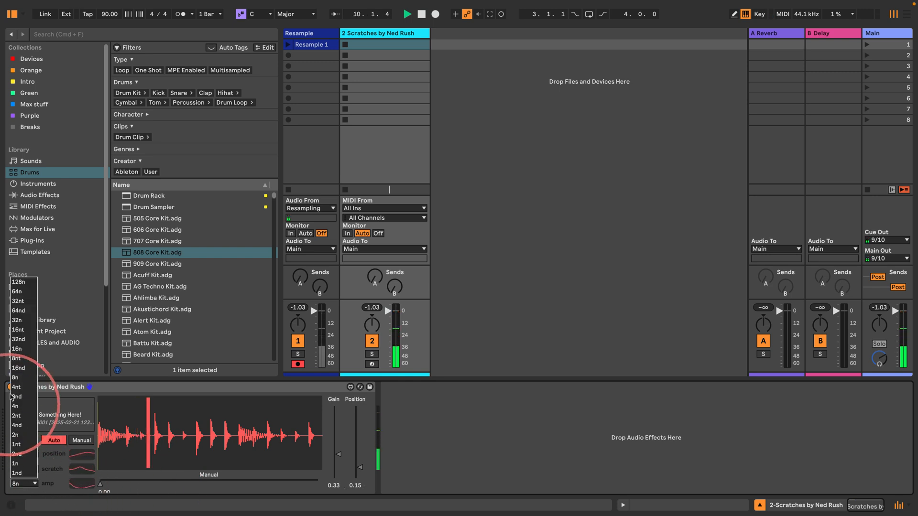
click(24, 350)
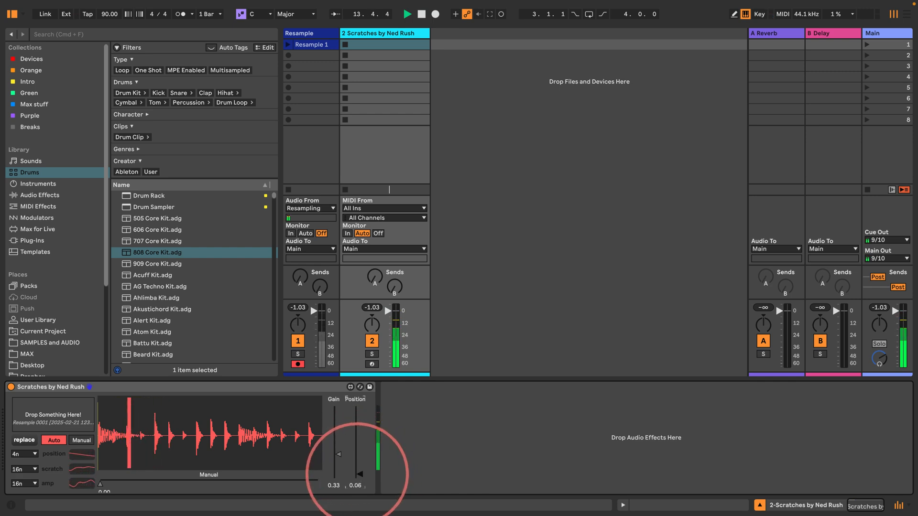
Record the Scratches output into the second clip slot of the Resample track.
click(290, 55)
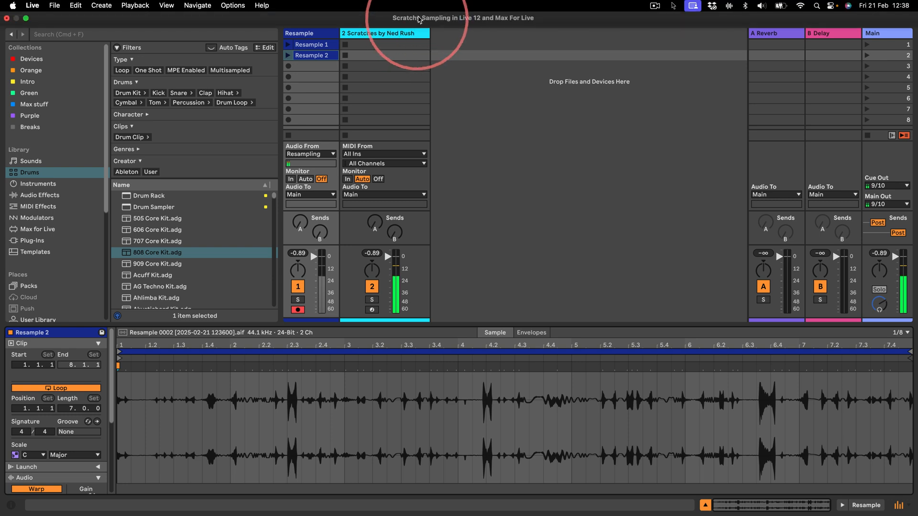
click(421, 17)
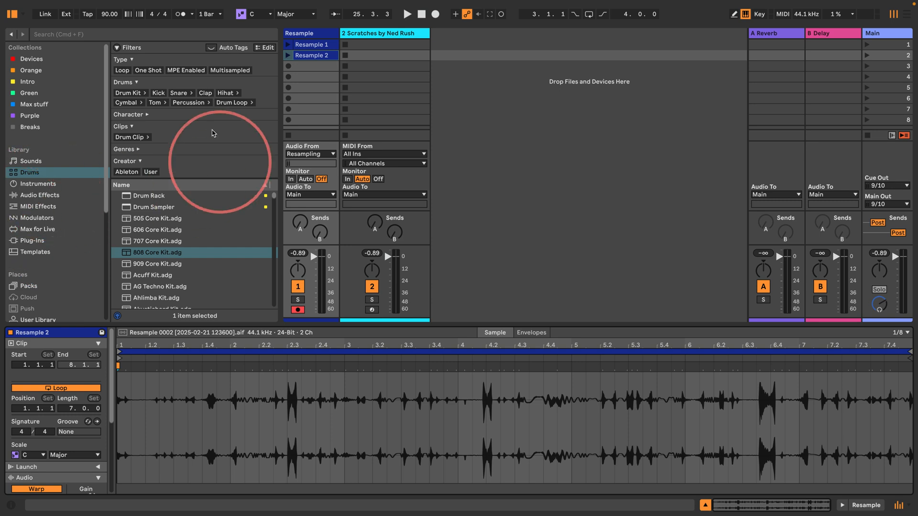
Slice the Resample 2 clip to a new MIDI track, one slice per transient, using the Sampler slicing preset.
right_click(311, 56)
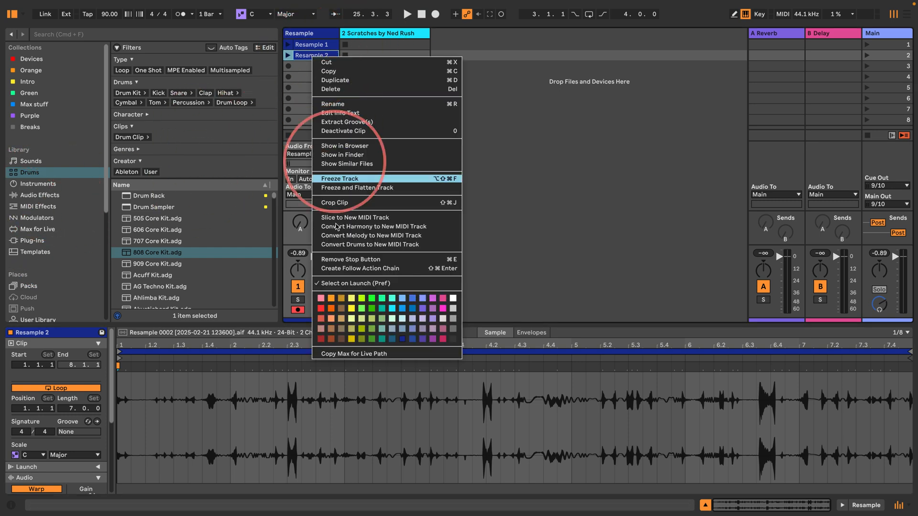
click(369, 218)
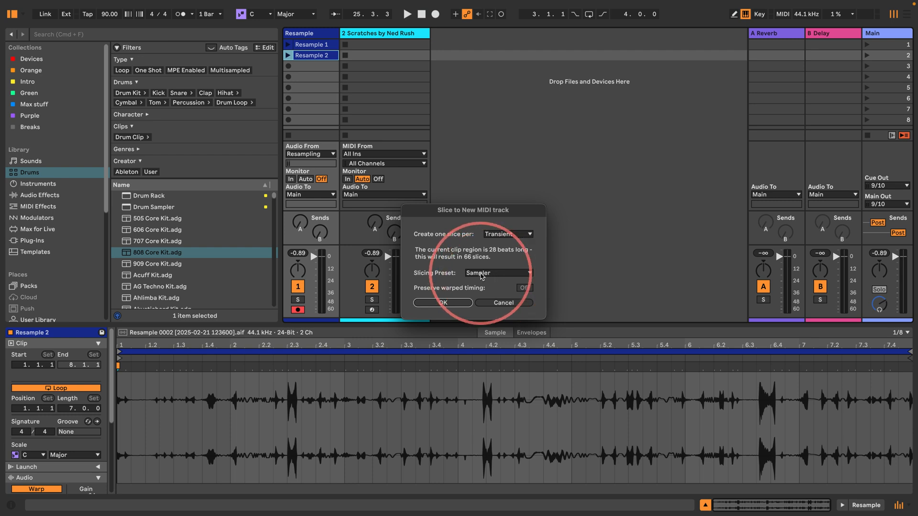
click(492, 273)
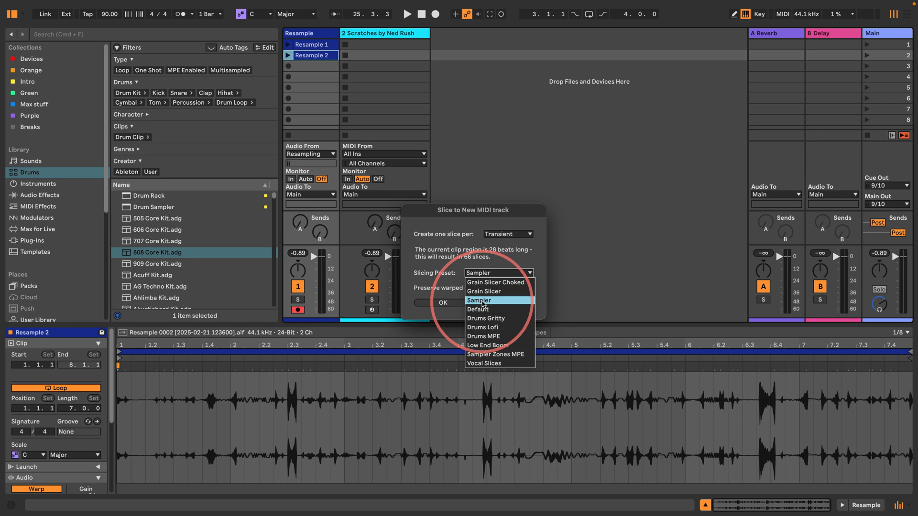
click(482, 301)
click(443, 302)
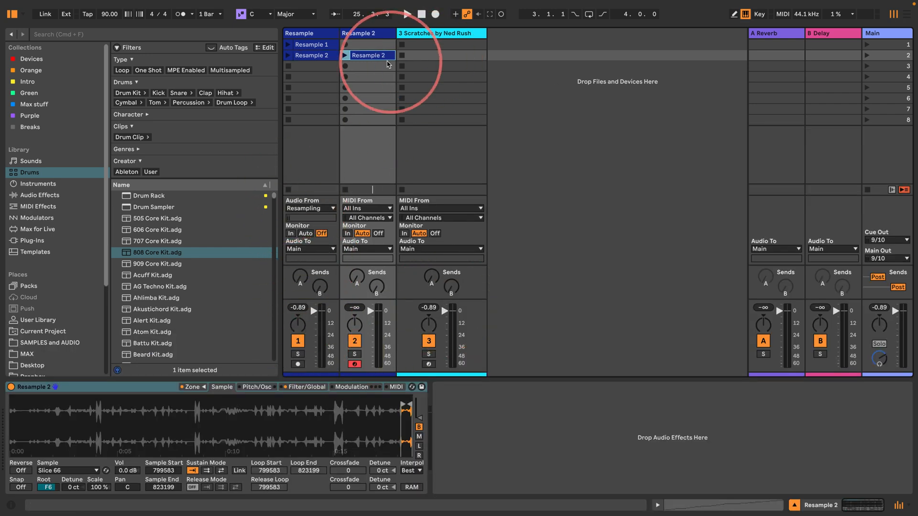
Show the sliced Resample 2 MIDI clip's notes, enlarge the note editor and enable note preview.
click(658, 505)
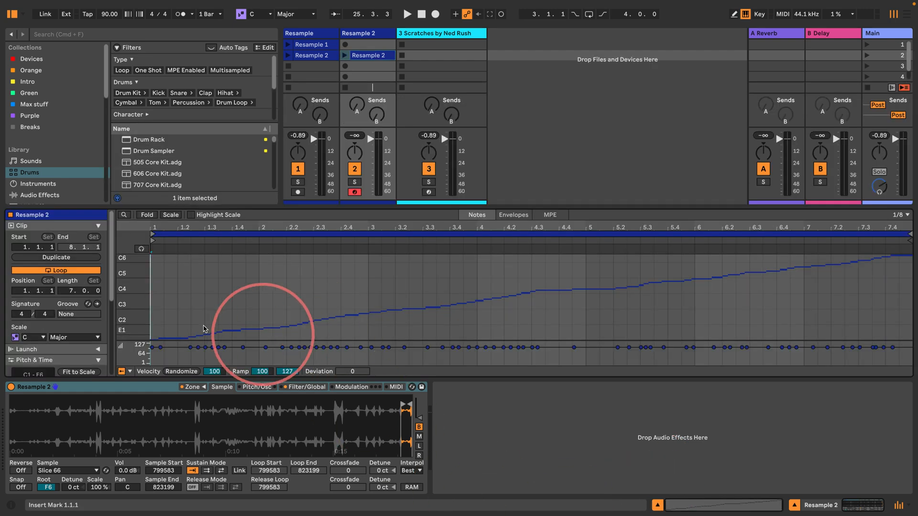
drag(153, 207, 154, 116)
drag(127, 224, 134, 226)
click(141, 158)
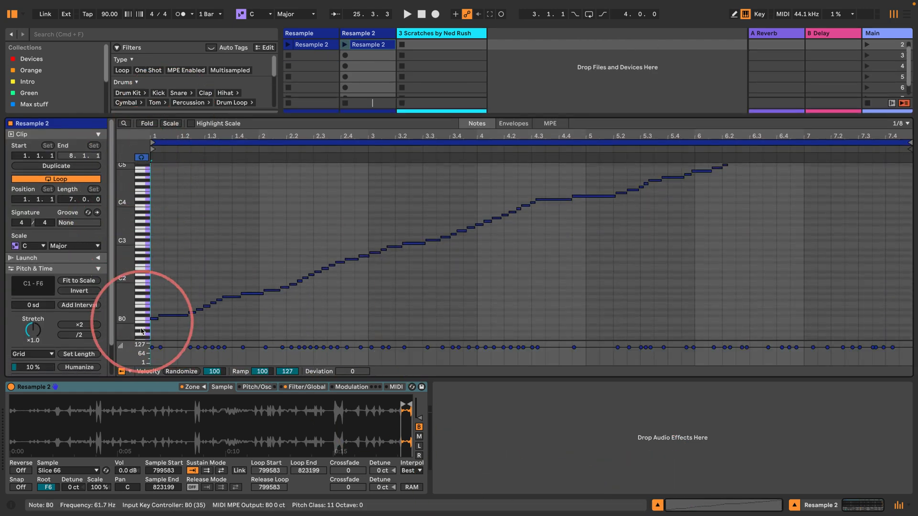
Audition several of the lower slices from C#1 upward on the piano roll keyboard.
click(145, 317)
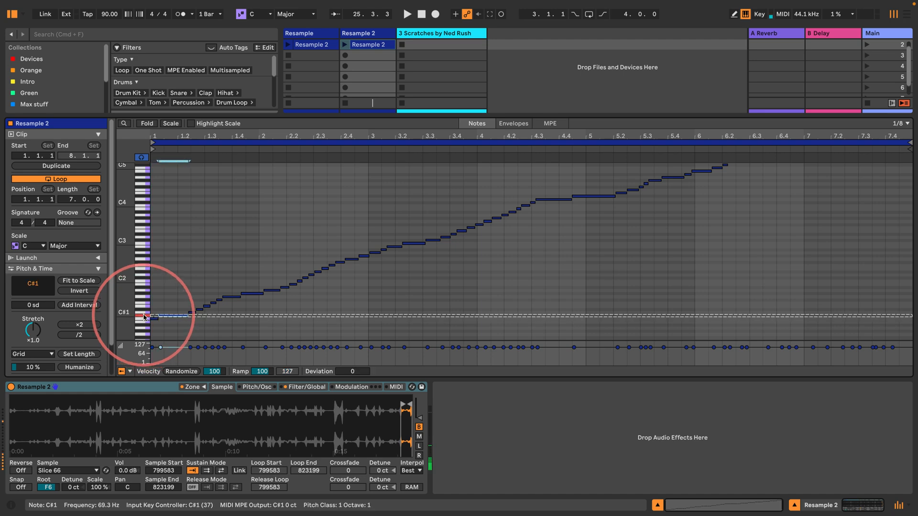
click(144, 313)
click(144, 303)
click(144, 294)
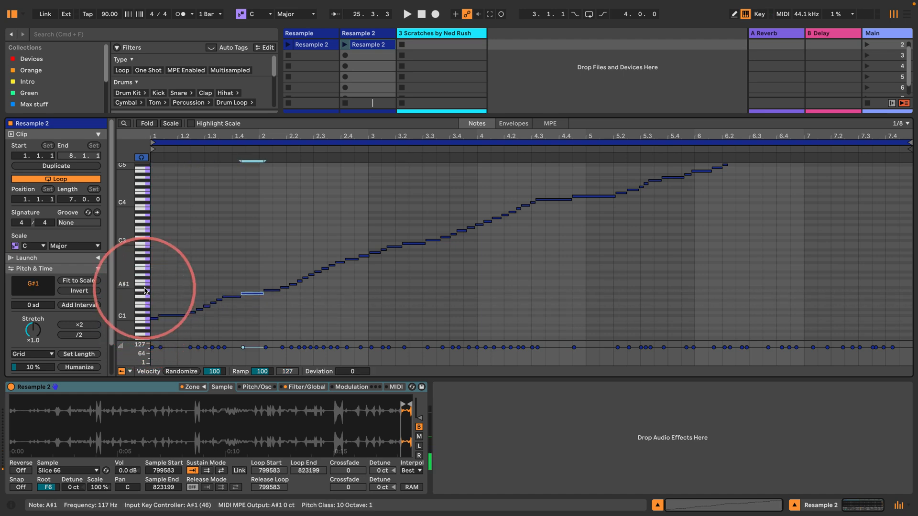
Show Sampler's zone editor, select all slices and normalize their volumes.
click(193, 387)
click(127, 271)
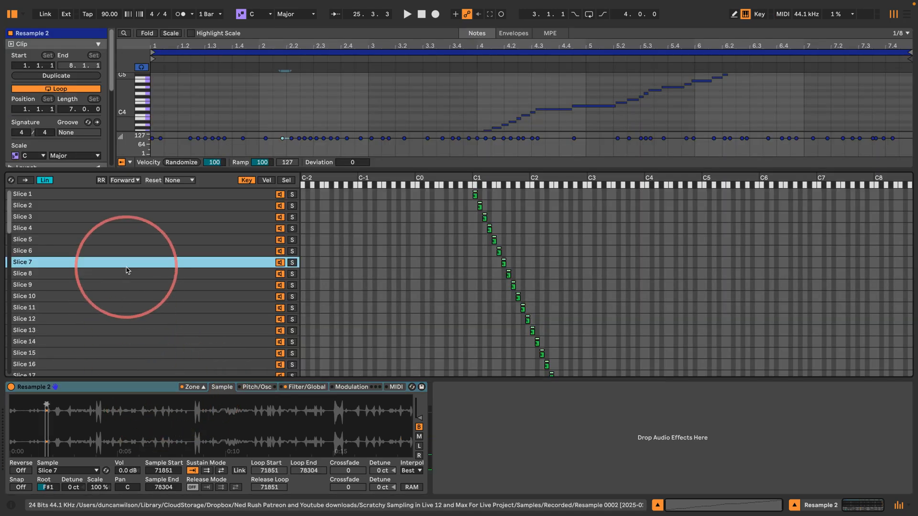
key(super+a)
click(172, 421)
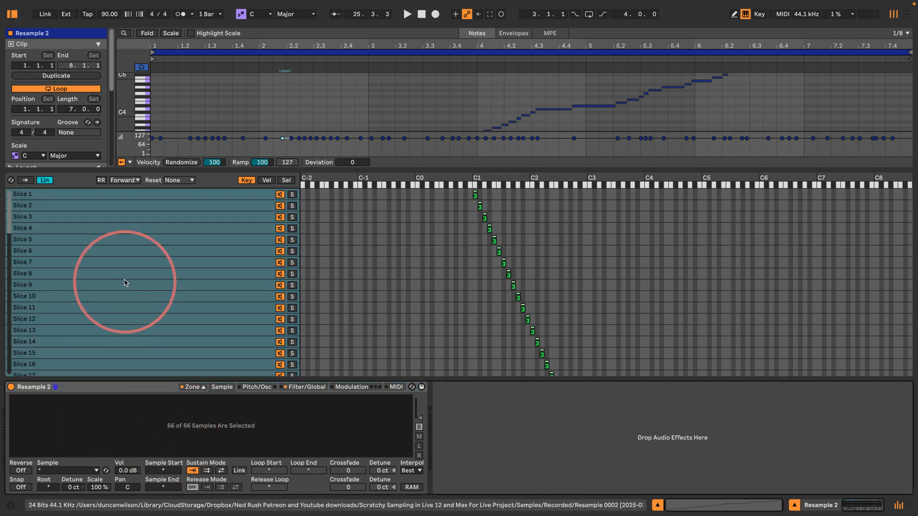
right_click(126, 282)
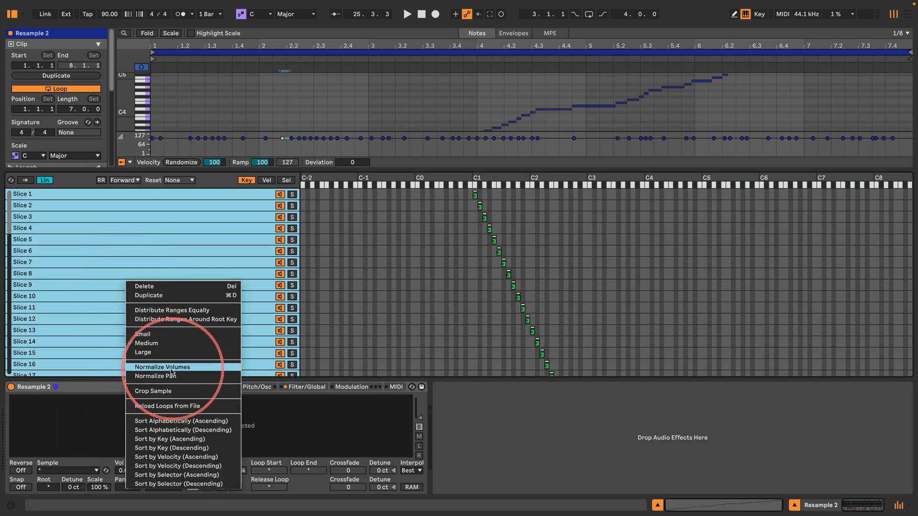
click(172, 367)
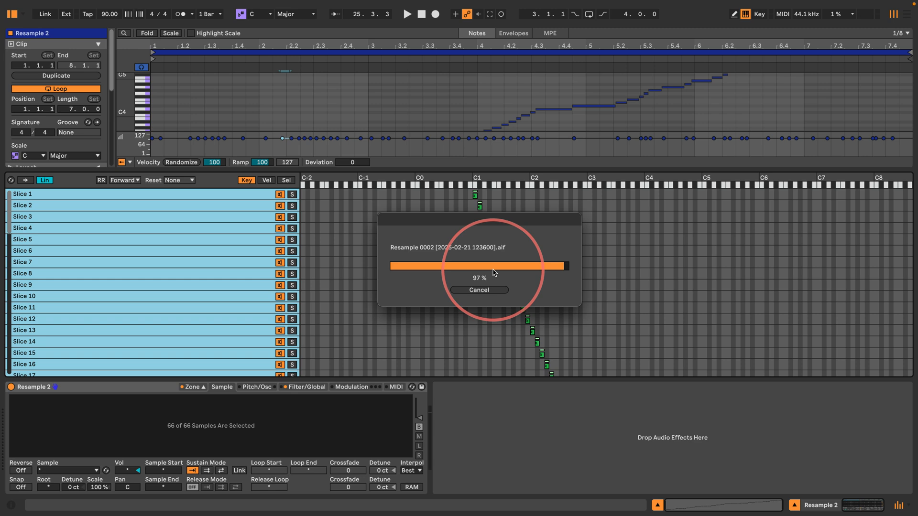
click(143, 296)
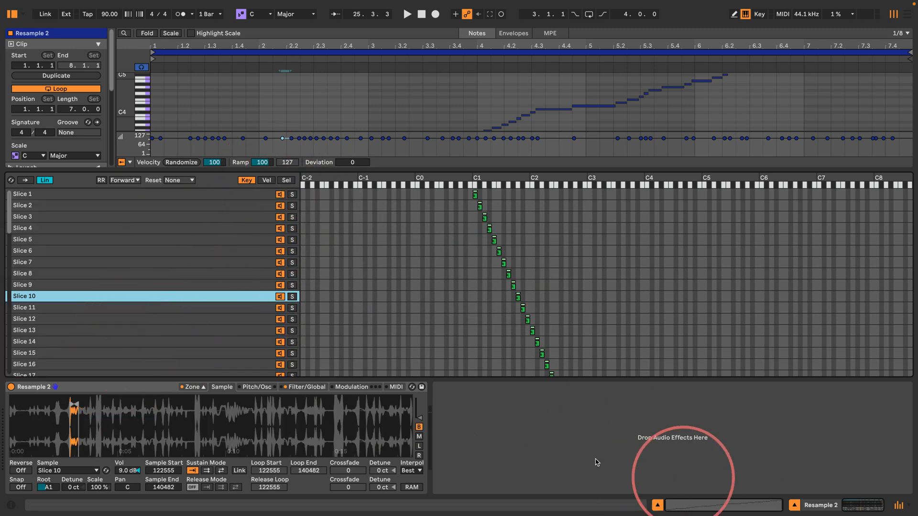
Hide the zone editor and audition the normalized slices on the piano roll keyboard, up to D4.
click(192, 387)
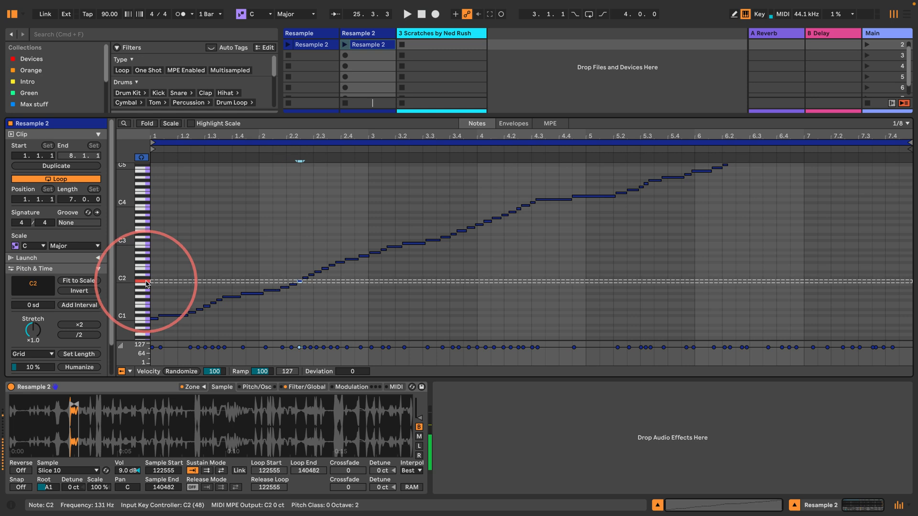
click(146, 261)
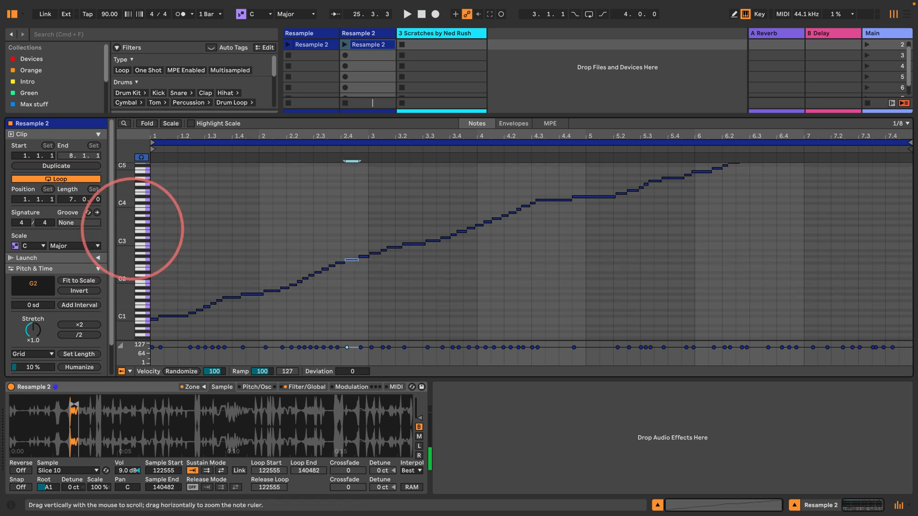
drag(138, 247, 141, 210)
click(141, 211)
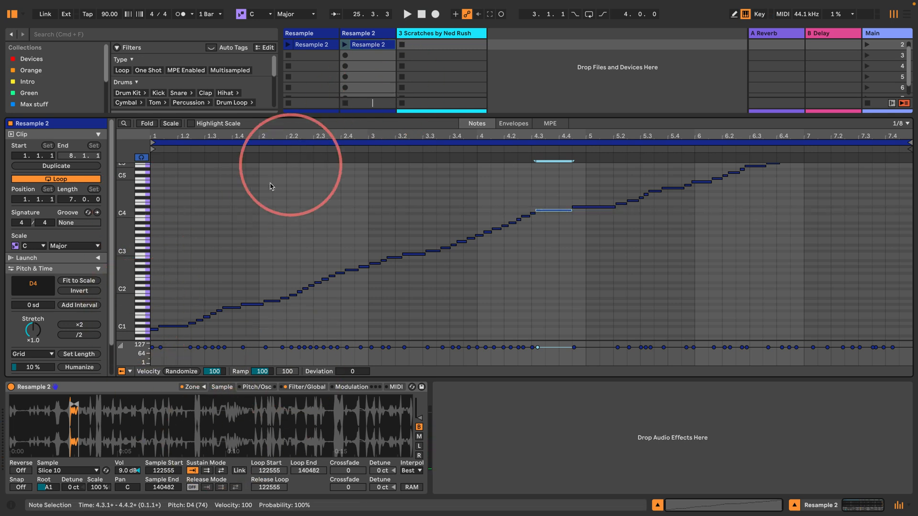
Show Sampler's zone editor, select all slices and set their sustain mode to back-and-forth looping.
click(203, 388)
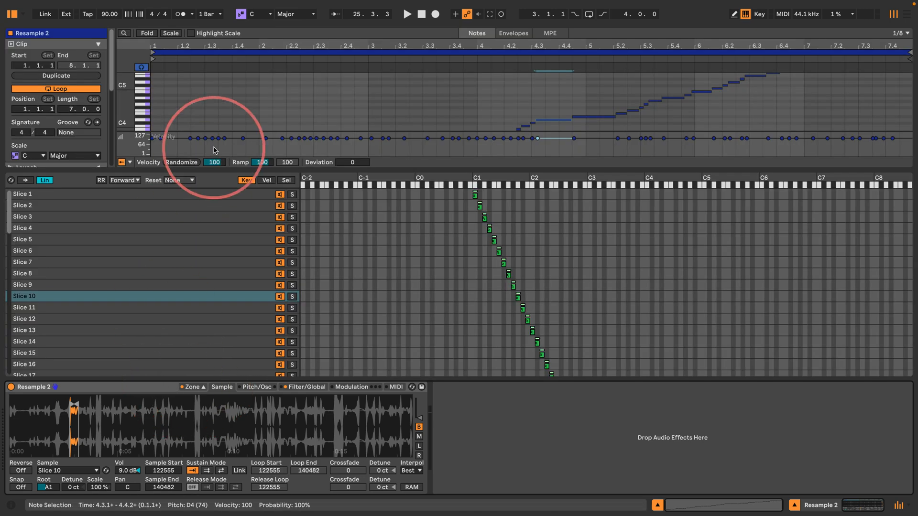
drag(229, 170, 220, 265)
click(145, 339)
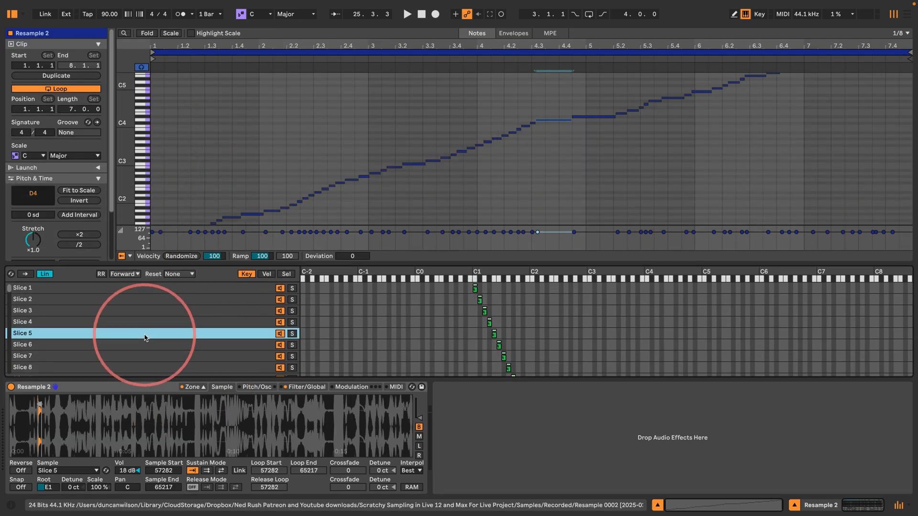
key(super+a)
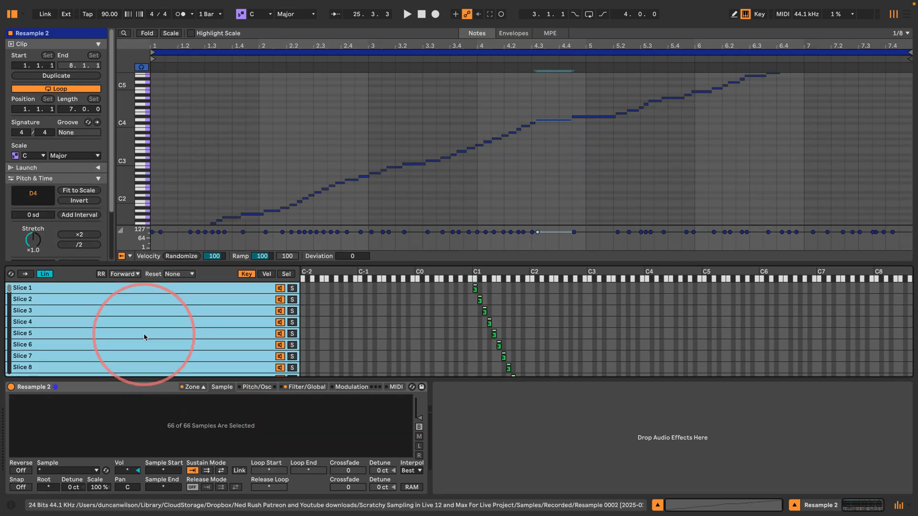
click(221, 471)
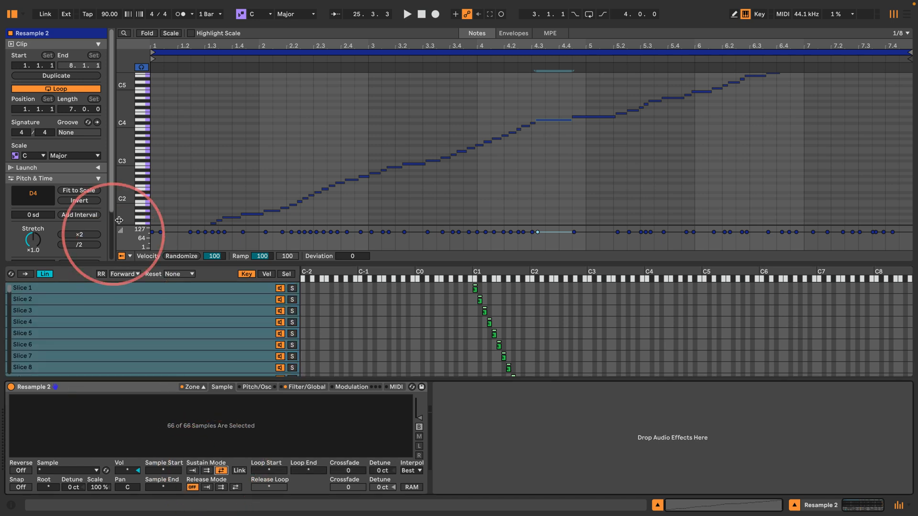
Audition the looped slices on the piano roll keyboard from C#1 up to F2.
scroll(129, 201, down, 3)
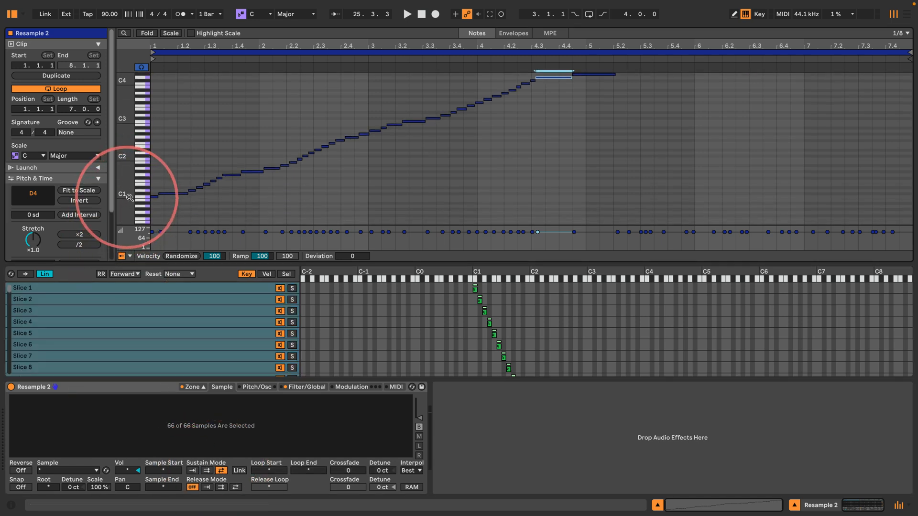
click(142, 195)
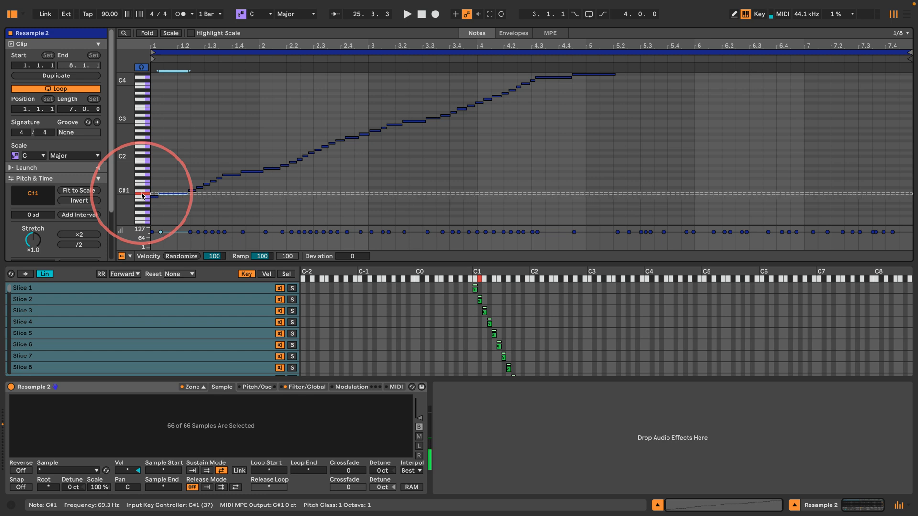
click(139, 172)
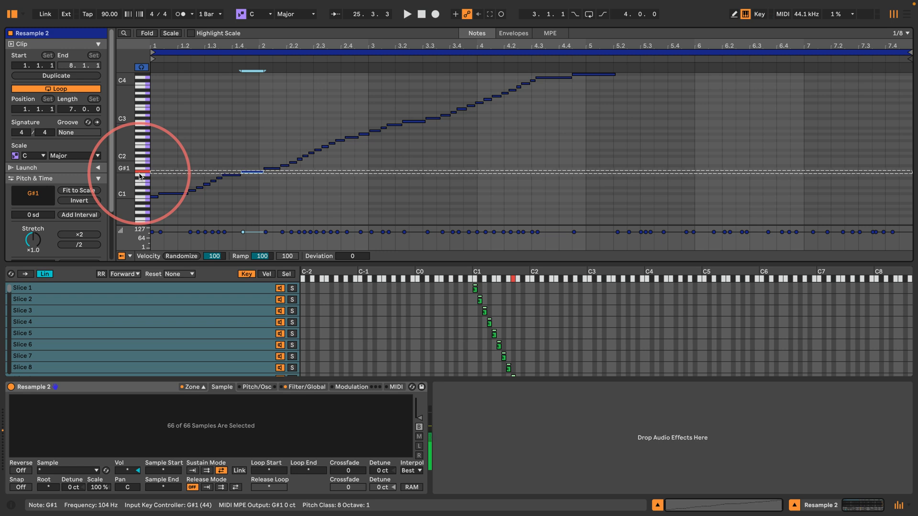
click(141, 152)
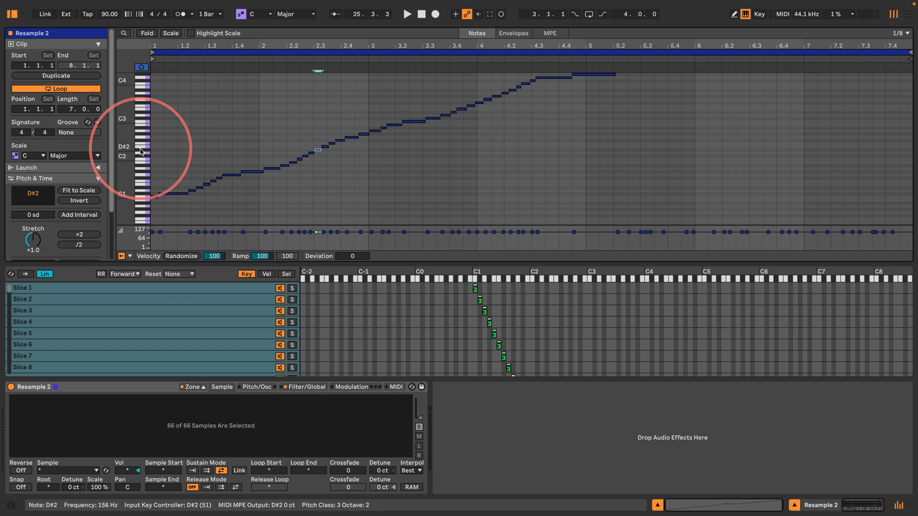
click(141, 151)
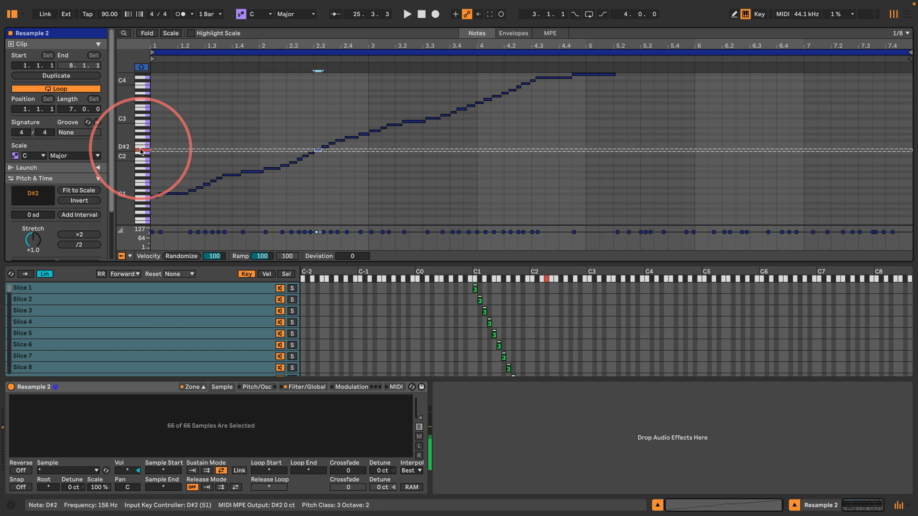
click(141, 145)
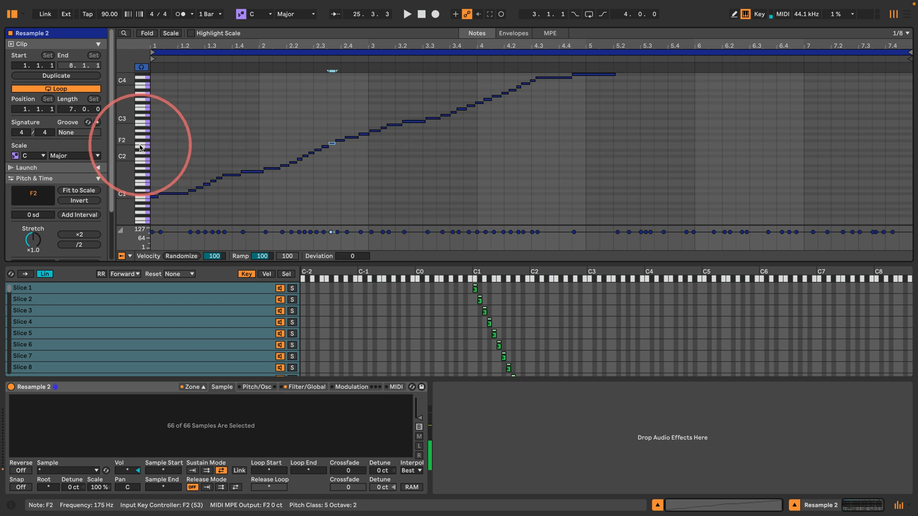
click(139, 147)
Audition more looped slices at B1, D2 and A#2 on the piano roll keyboard.
drag(127, 147, 129, 147)
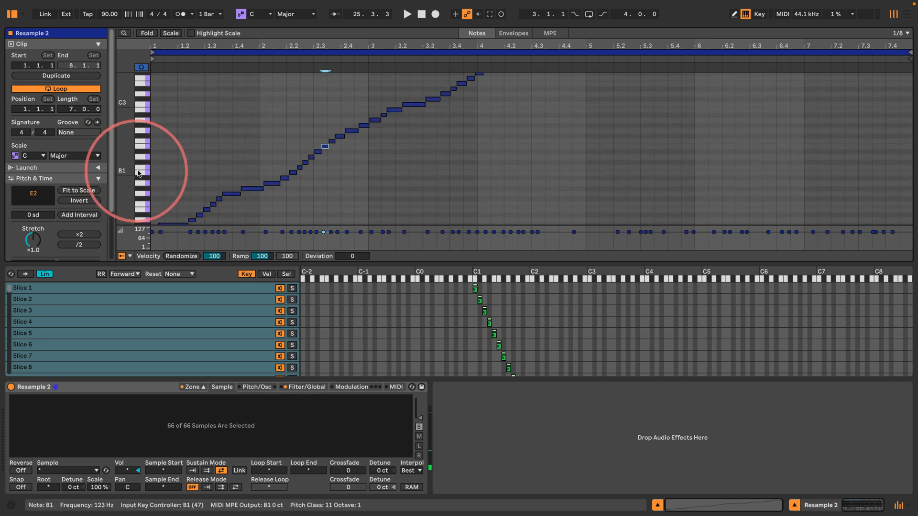
click(138, 172)
click(138, 157)
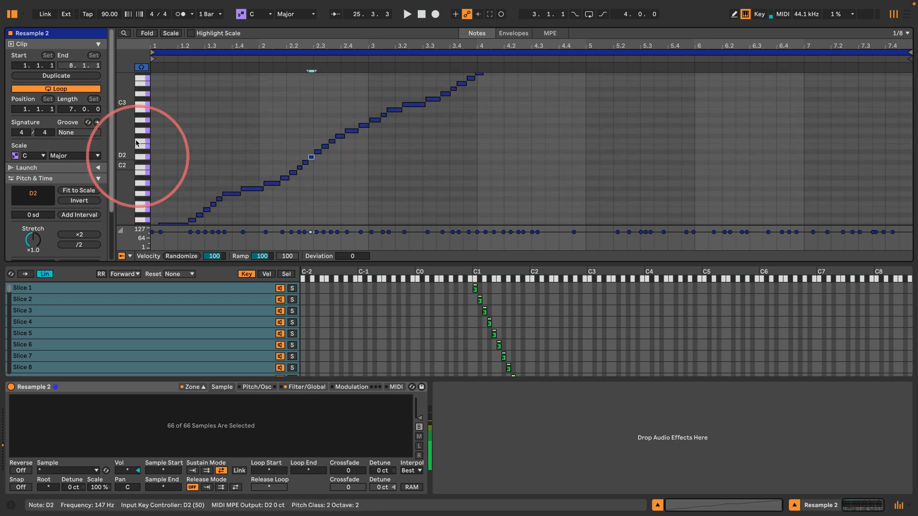
click(138, 125)
click(139, 115)
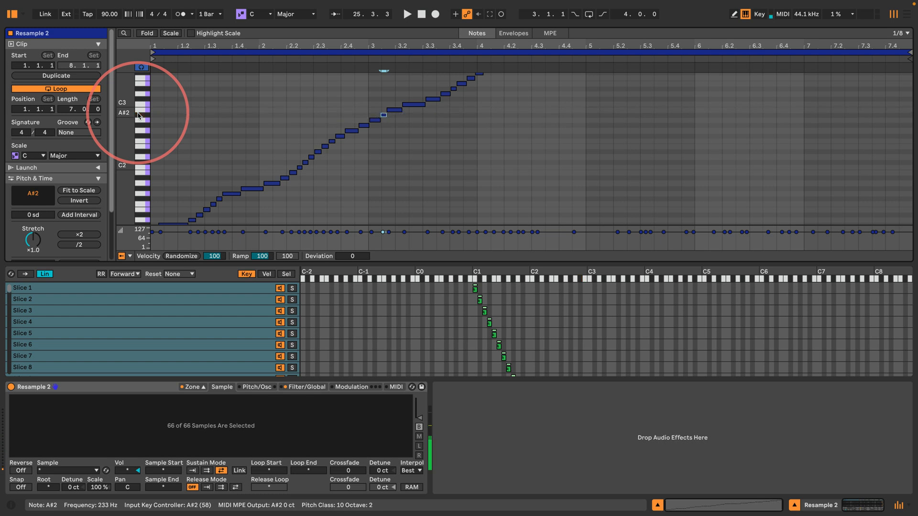
click(138, 116)
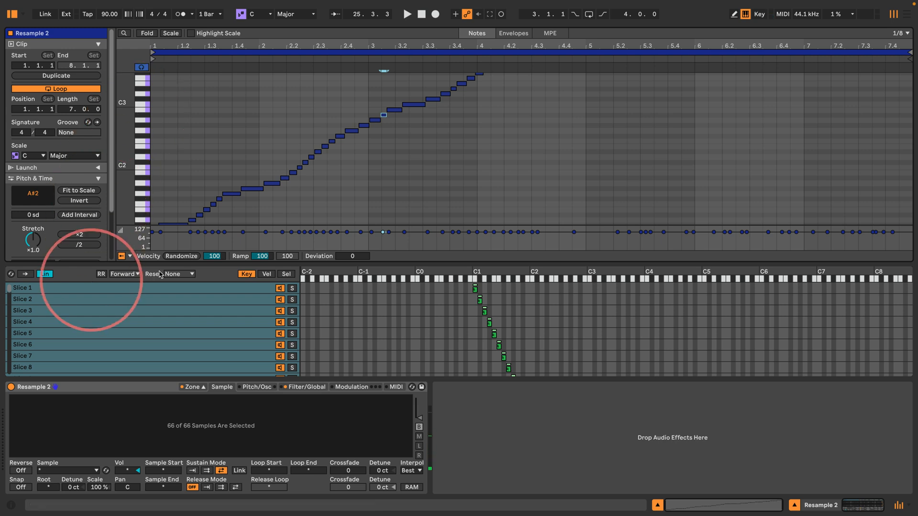
Hide the clip editor and create an empty MIDI clip in the fourth slot of the Resample 2 track.
drag(216, 263, 203, 298)
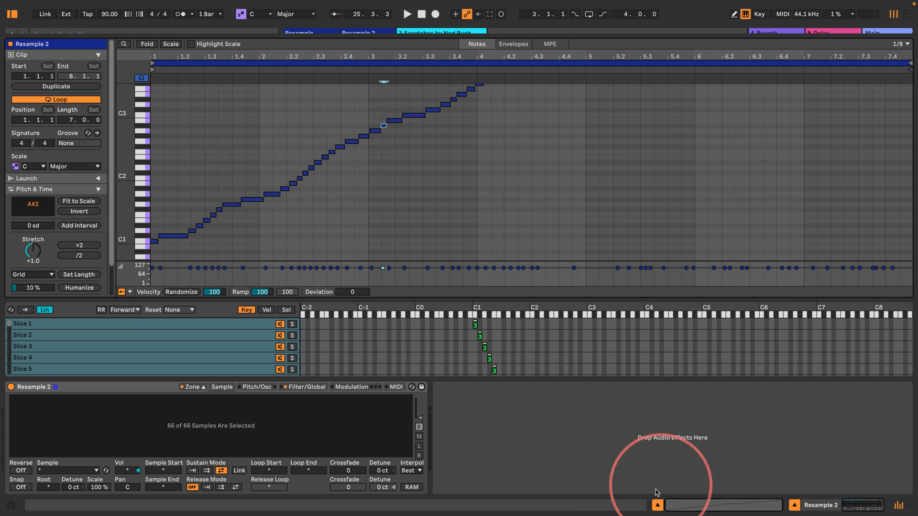
click(658, 506)
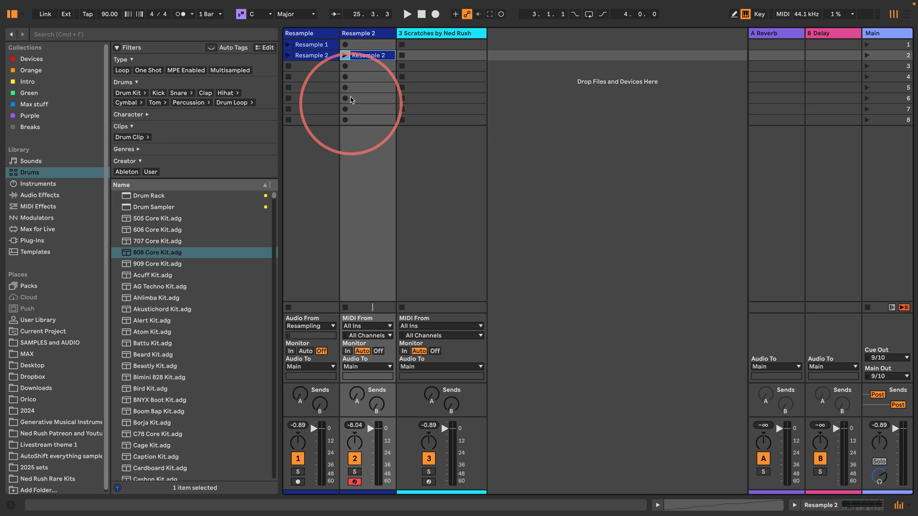
click(362, 77)
double_click(362, 78)
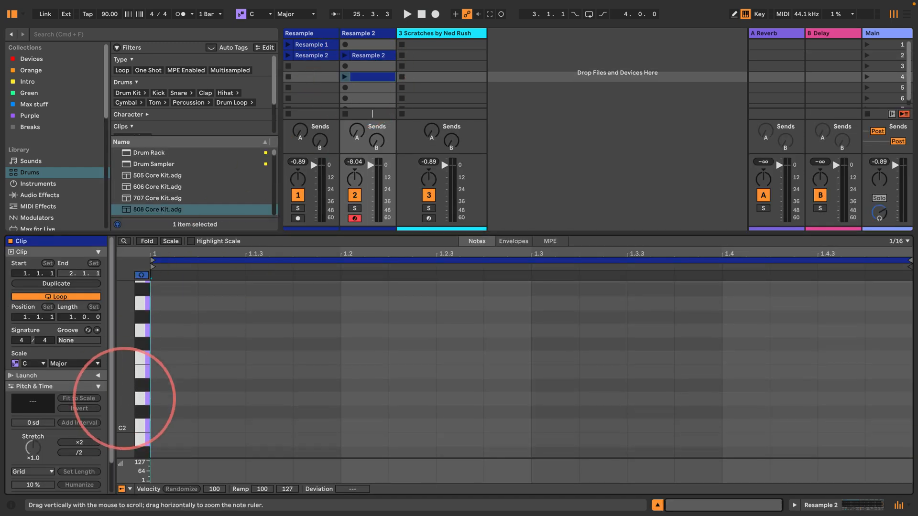
Audition C1 in the new clip and draw a C1 note spanning the whole bar.
scroll(126, 405, down, 2)
scroll(126, 406, down, 3)
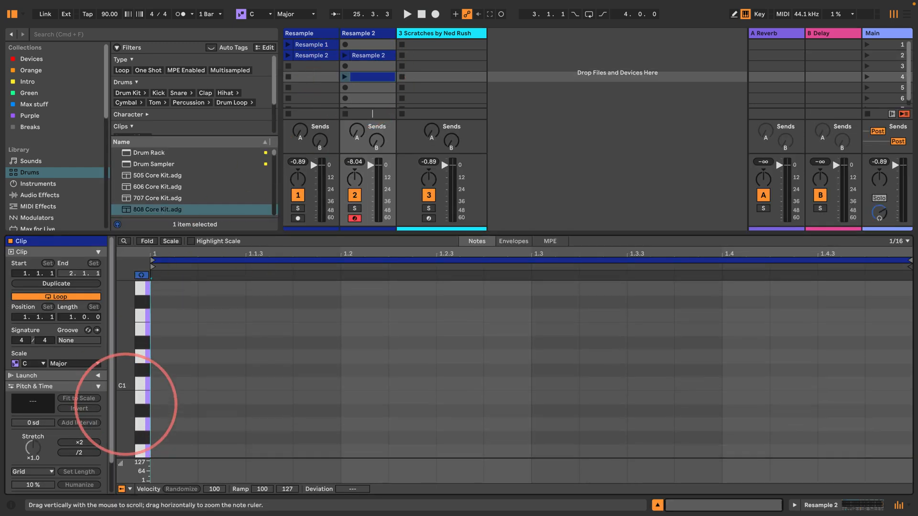
click(142, 380)
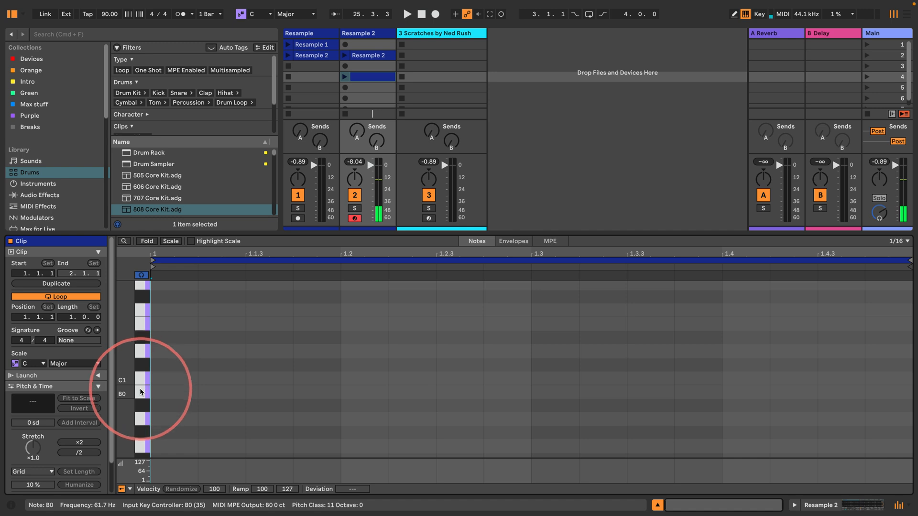
click(143, 379)
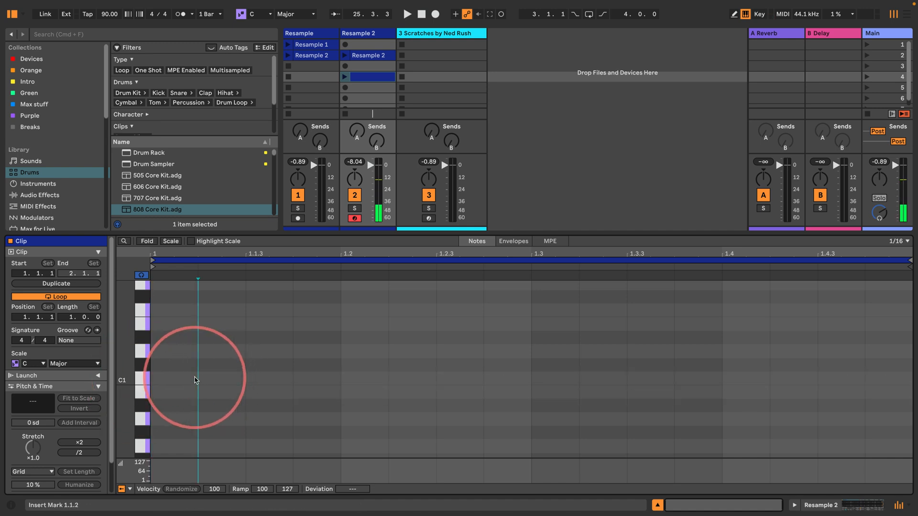
double_click(195, 378)
drag(196, 379, 885, 385)
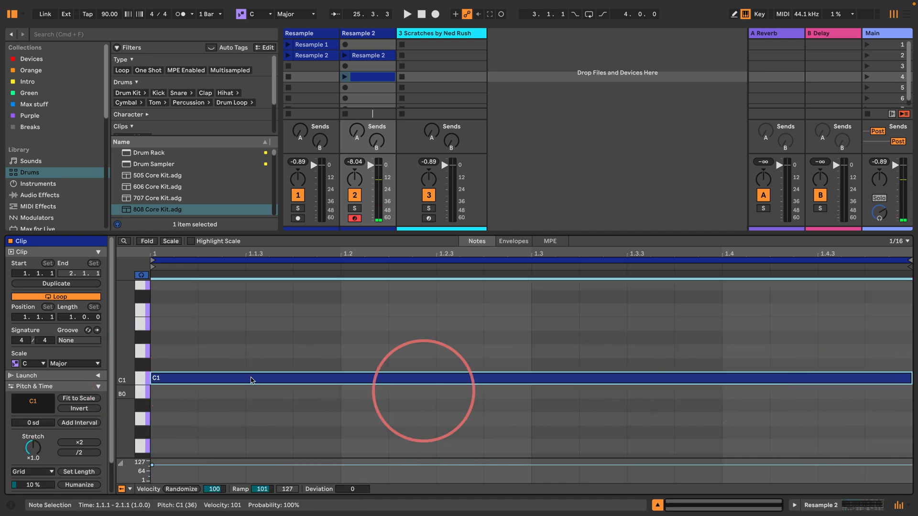
Set the new clip's loop length to 2 bars and extend the C1 note to the end.
click(60, 319)
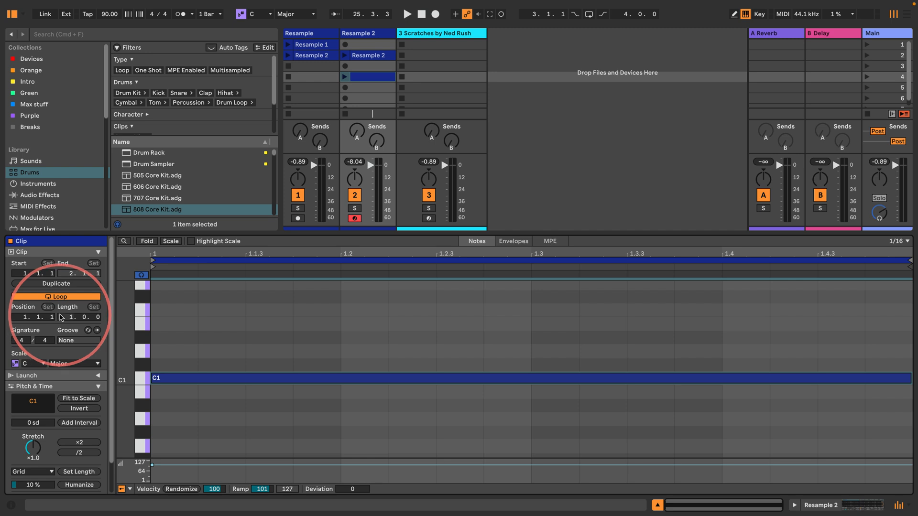
text(2)
key(Return)
drag(530, 379, 912, 379)
Show Sampler with its zone editor hidden, launch the new clip and deactivate the Scratches by Ned Rush track.
click(811, 507)
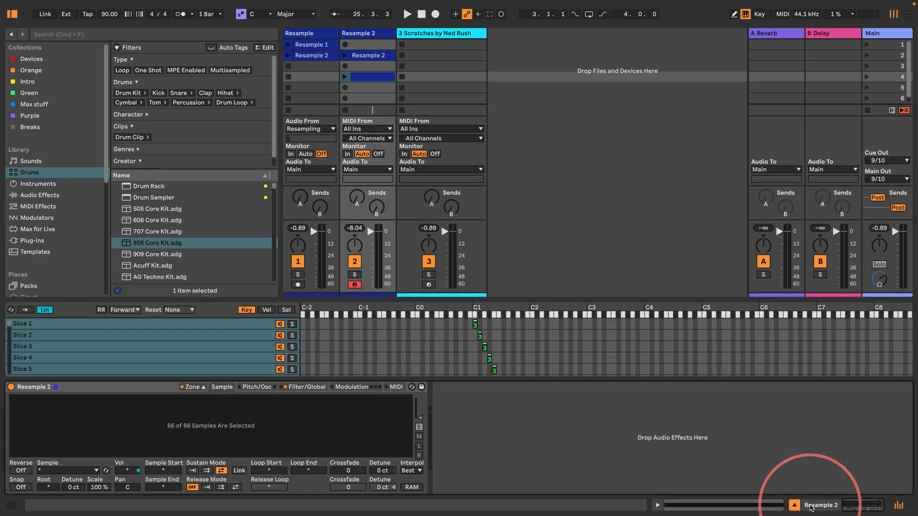
click(192, 387)
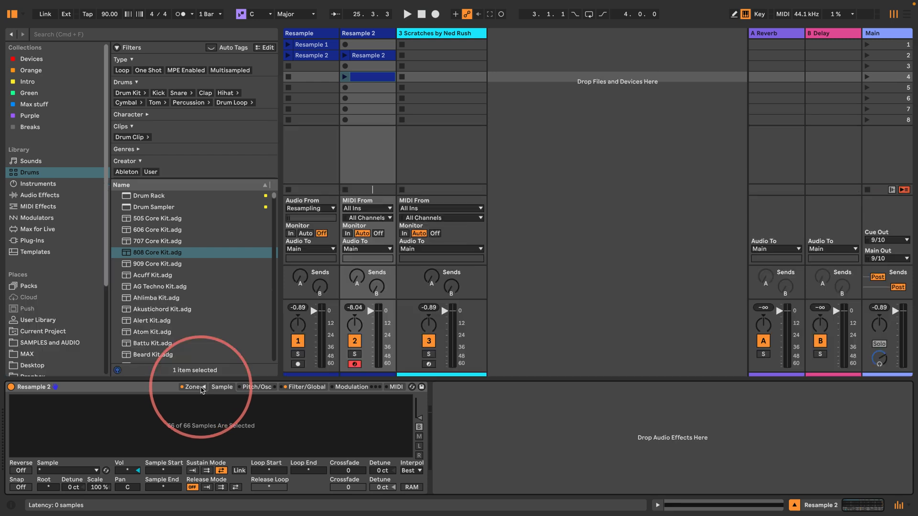
click(345, 77)
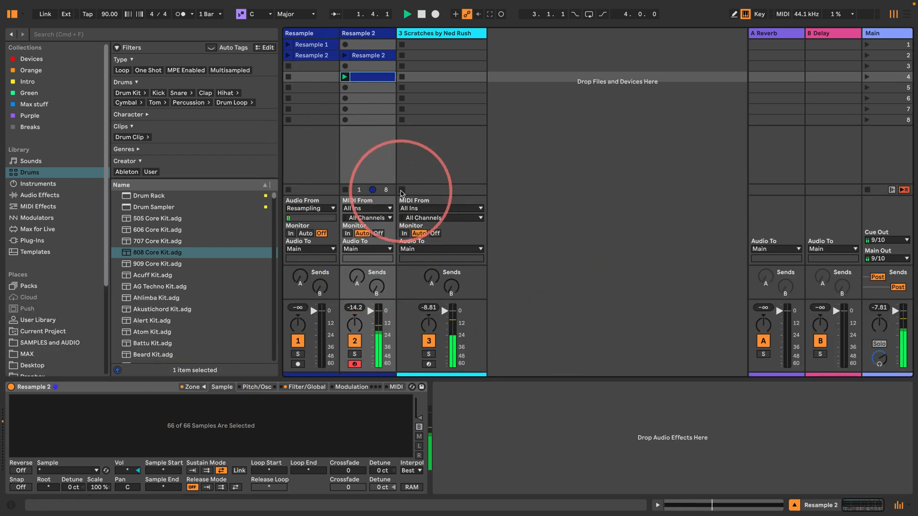
click(429, 341)
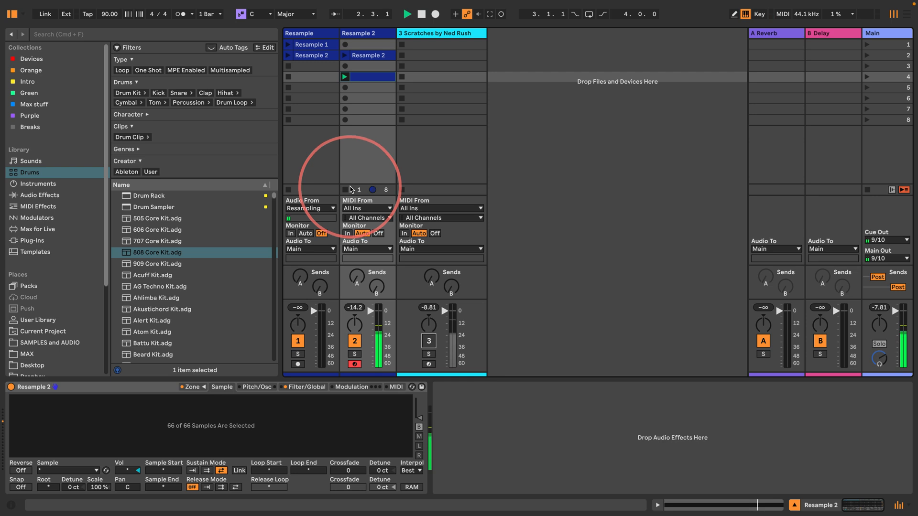
Enable Auto Select in Sampler's zone editor and examine Slice 1's looped waveform during playback.
click(193, 387)
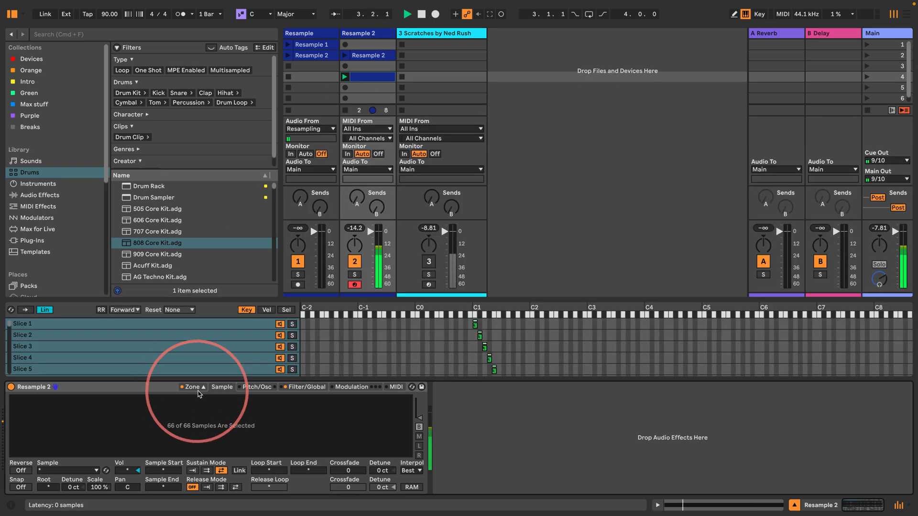
click(26, 310)
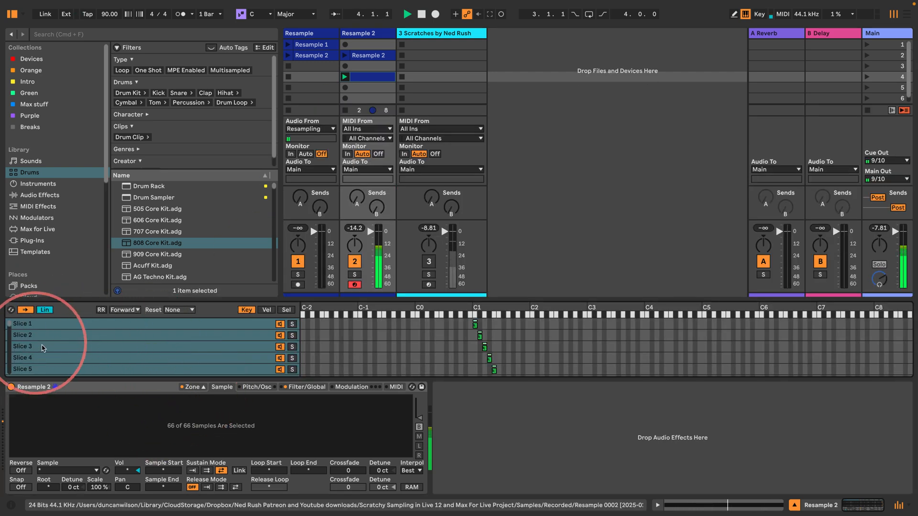
click(37, 346)
click(32, 324)
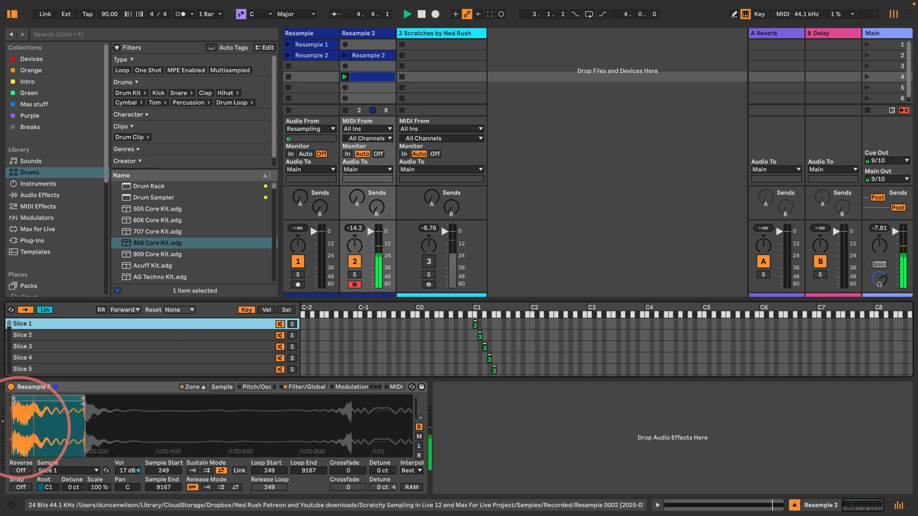
drag(12, 417, 16, 414)
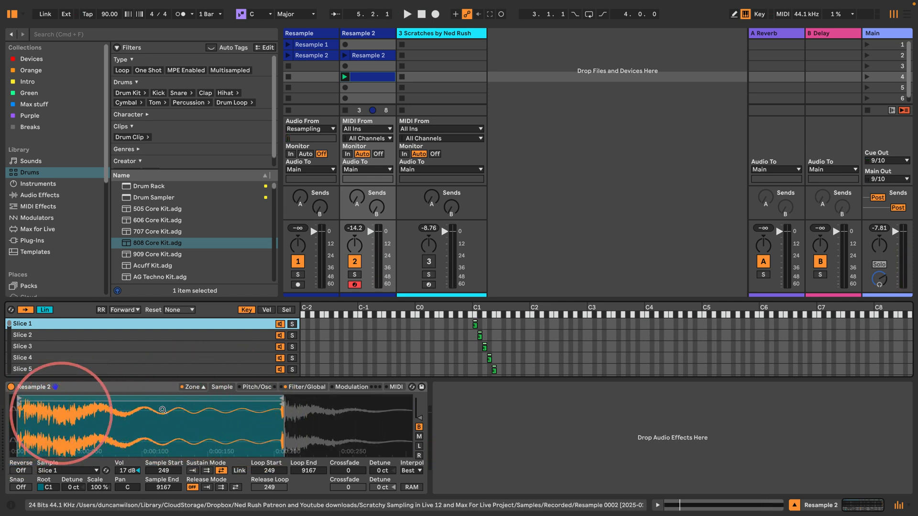
key(space)
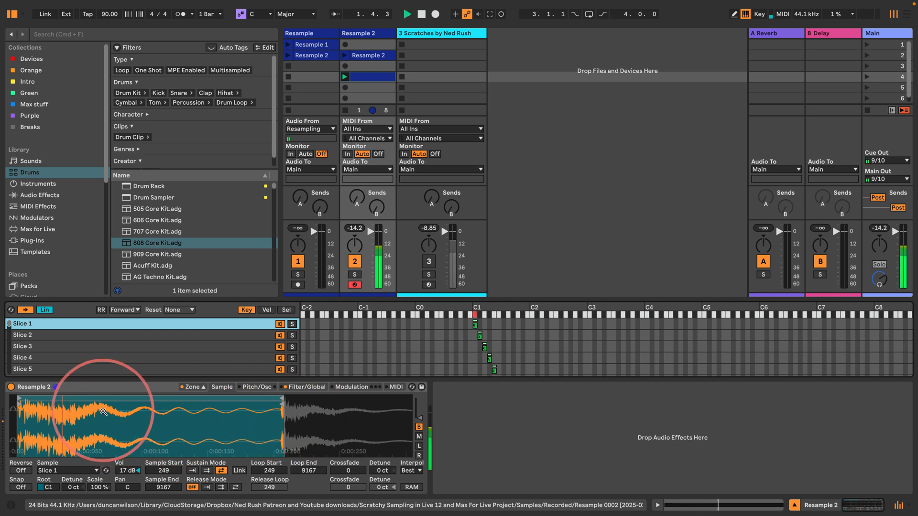
key(space)
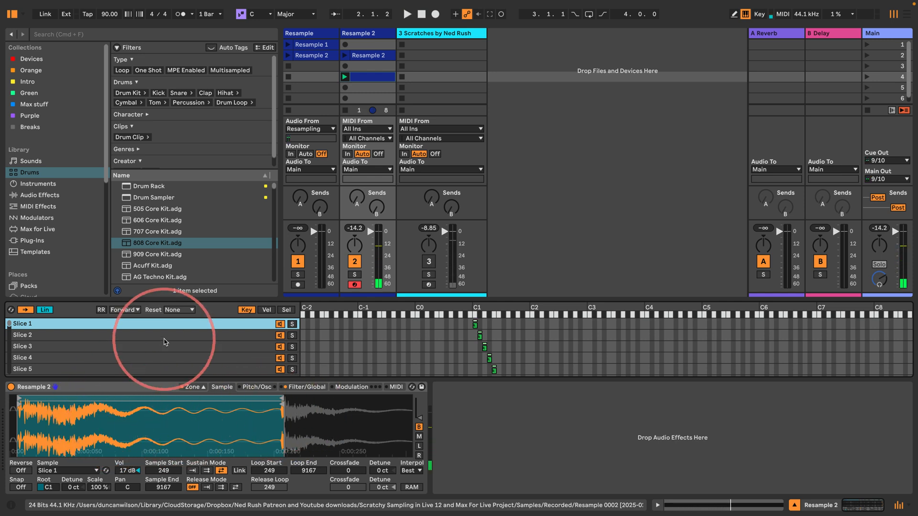
Hide Sampler's zone editor, insert a Chord MIDI effect before Sampler and set its Shift 1 to +1 st.
drag(171, 300, 144, 328)
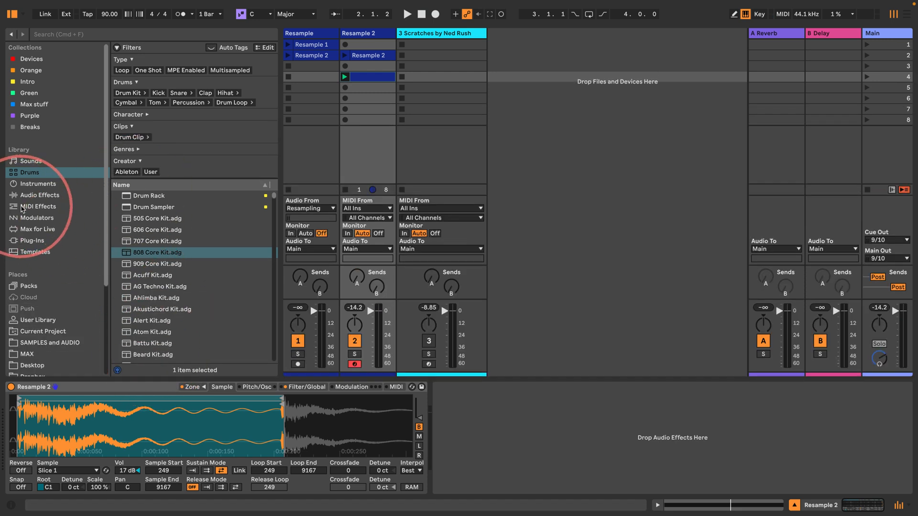
click(22, 208)
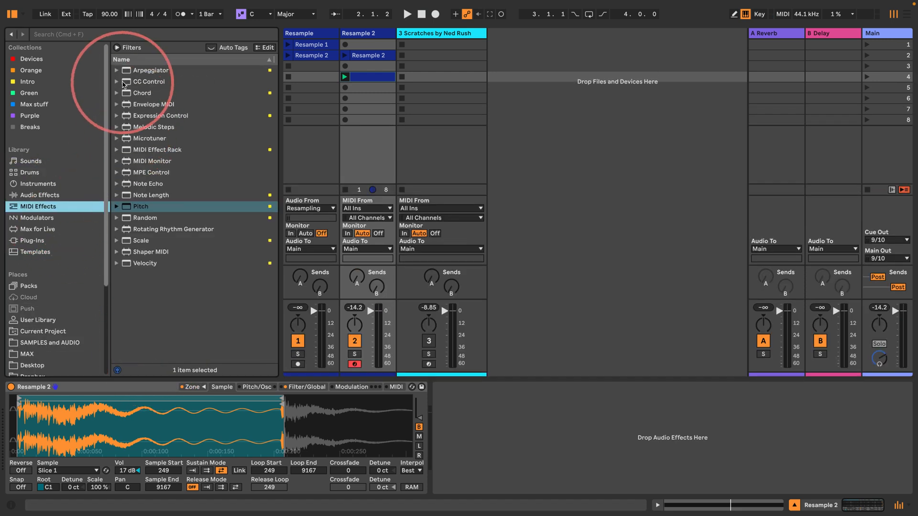
drag(126, 94, 297, 256)
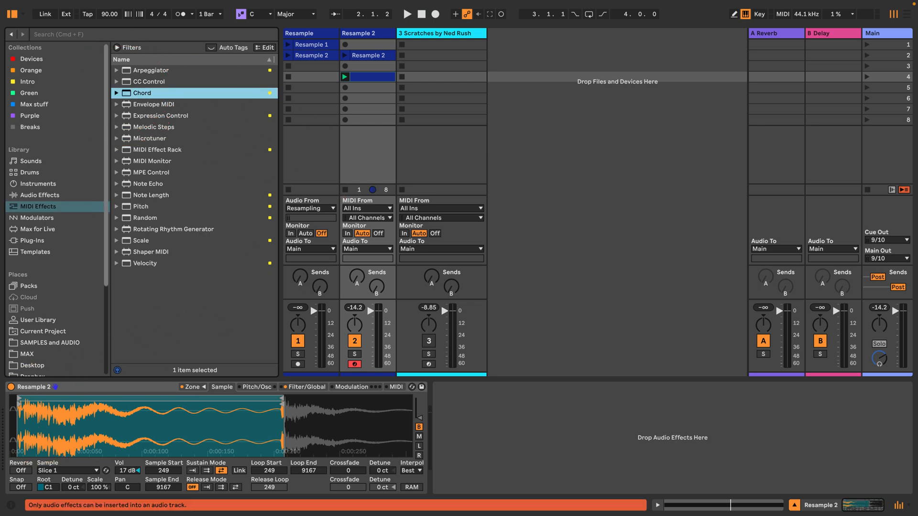
mouse_move(10, 397)
mouse_down()
mouse_move(29, 390)
mouse_move(16, 407)
mouse_up()
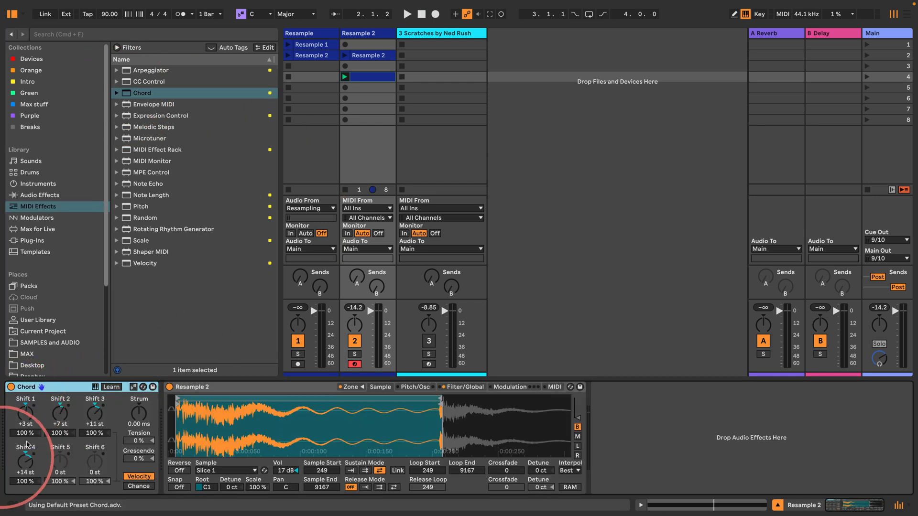
key(Return)
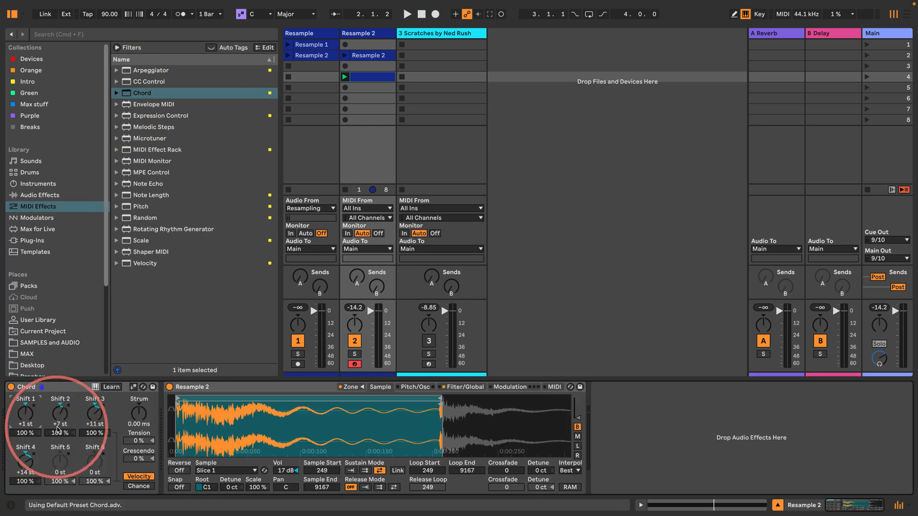
Set Chord's Shift 2 to +2 st and Shift 3 to +3 st.
click(57, 416)
text(2)
key(Return)
click(95, 415)
text(3)
key(Return)
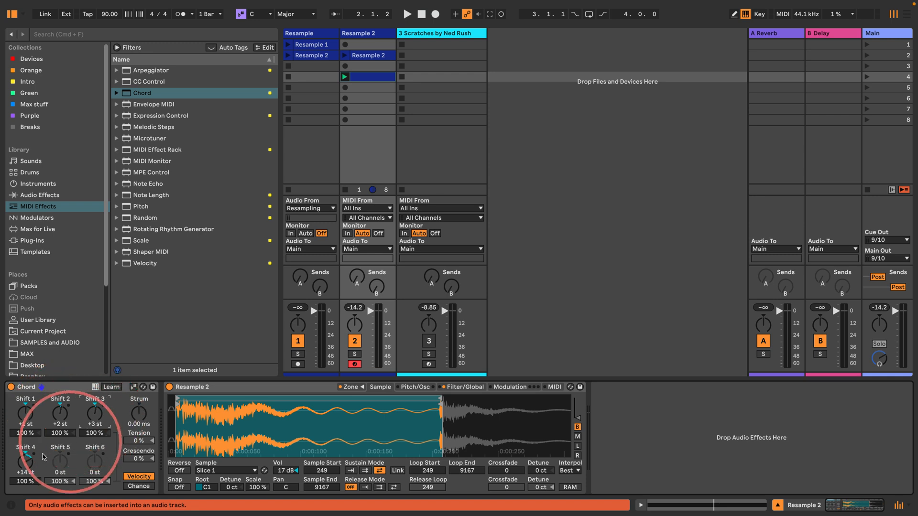
Set Chord's Shift 4 to +4 st, Shift 5 to +5 st and Shift 6 to +6 st.
text(4)
key(Return)
click(60, 461)
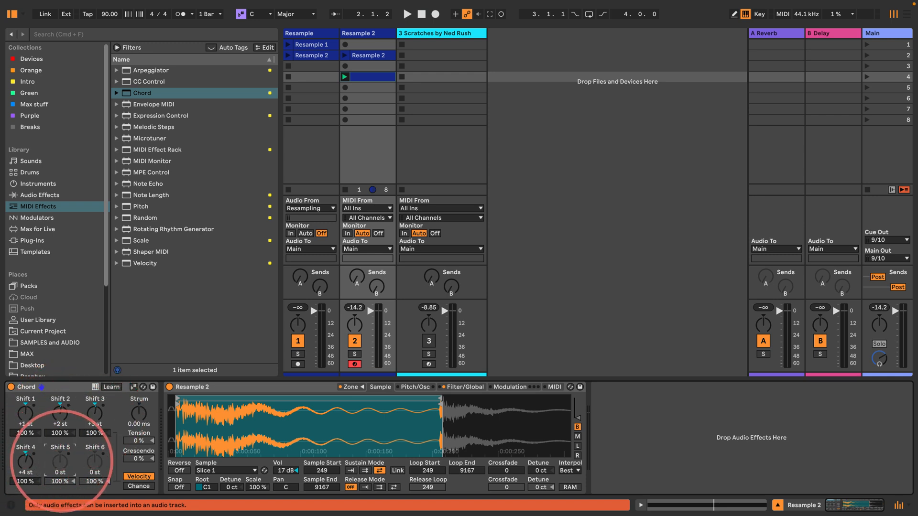
text(5)
key(Return)
click(87, 462)
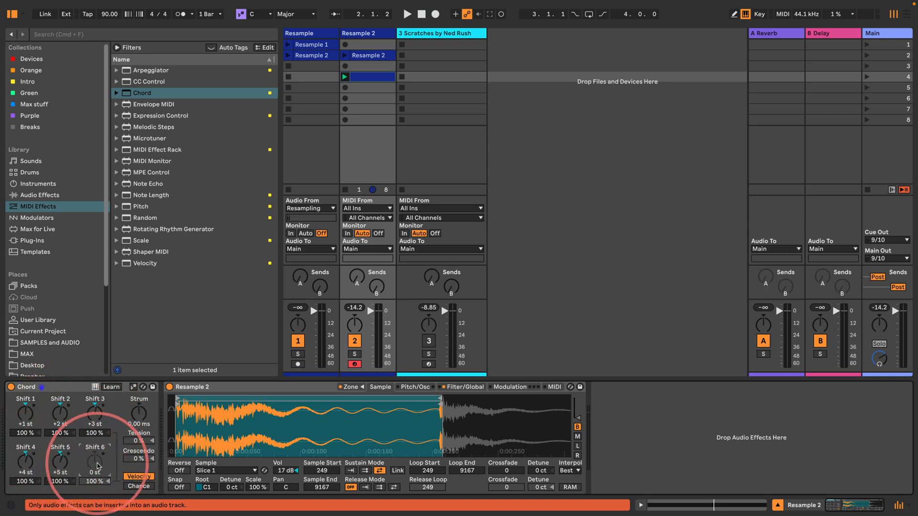
text(6)
key(Return)
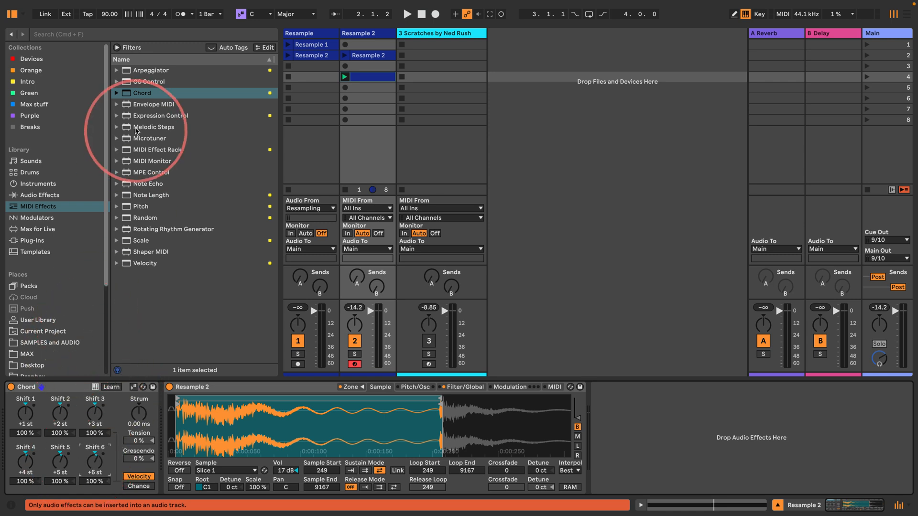
Insert an Arpeggiator between Chord and Sampler, audition it and show Sampler's Filter/Global settings.
drag(144, 70, 153, 397)
key(space)
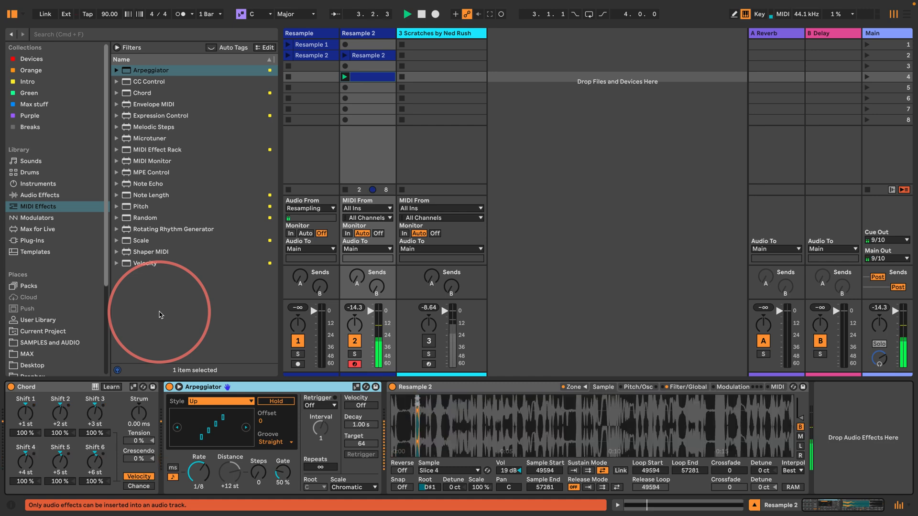
click(688, 386)
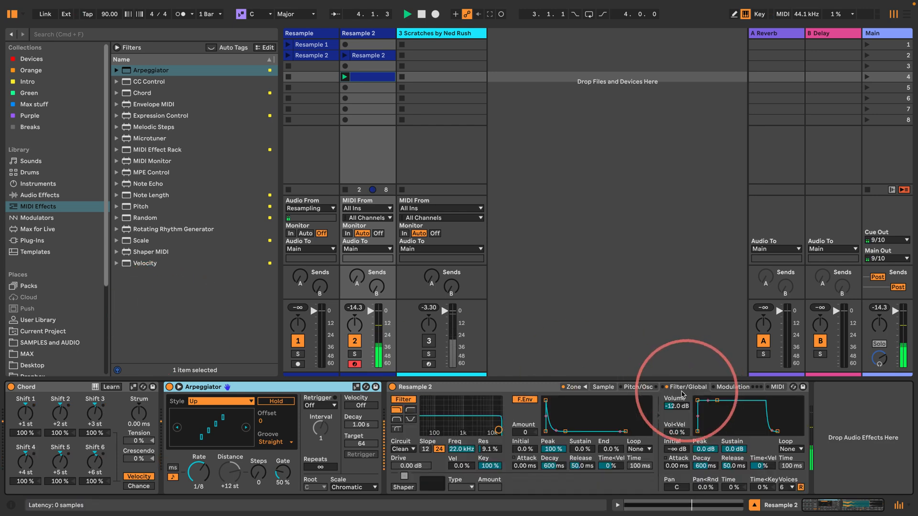
Turn off Sampler's filter and set volume to 0 dB, amplitude attack to 4.53 ms and release to 447 ms.
key(space)
click(404, 399)
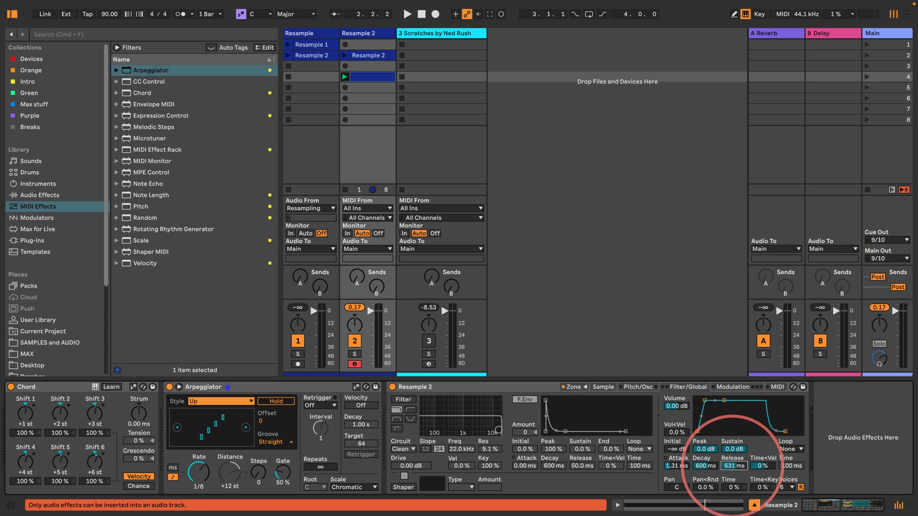
key(space)
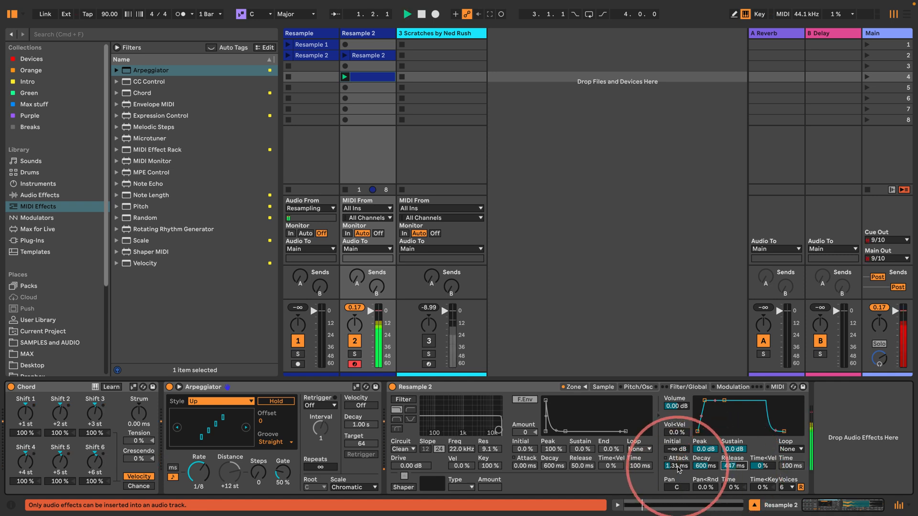
drag(678, 466, 677, 465)
key(space)
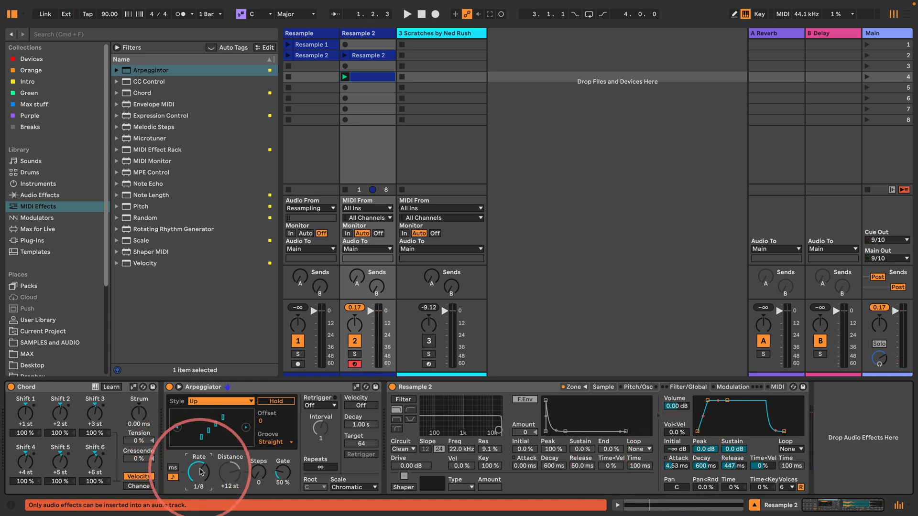
Set the Arpeggiator's rate to 1/16 and audition the faster pattern.
drag(200, 473, 199, 451)
key(space)
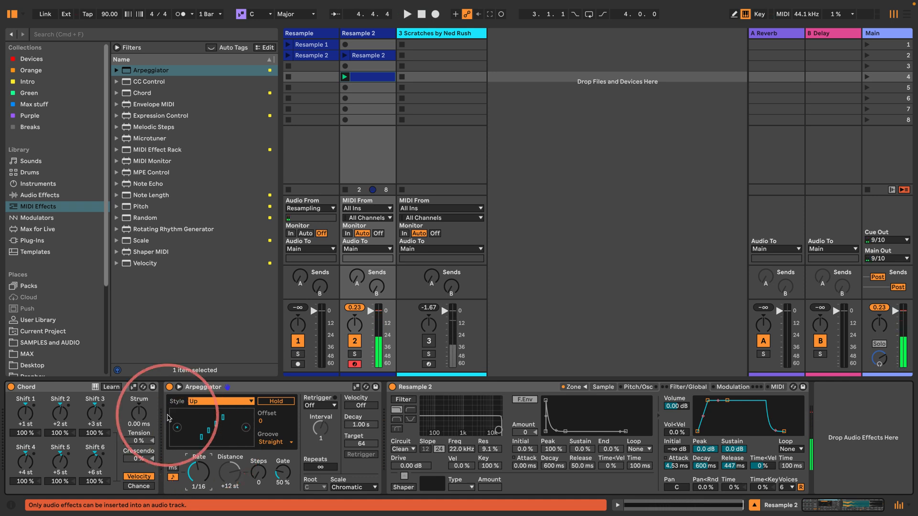
Switch Chord to Chance mode and set the chance of all six shifts to 50 %.
click(125, 486)
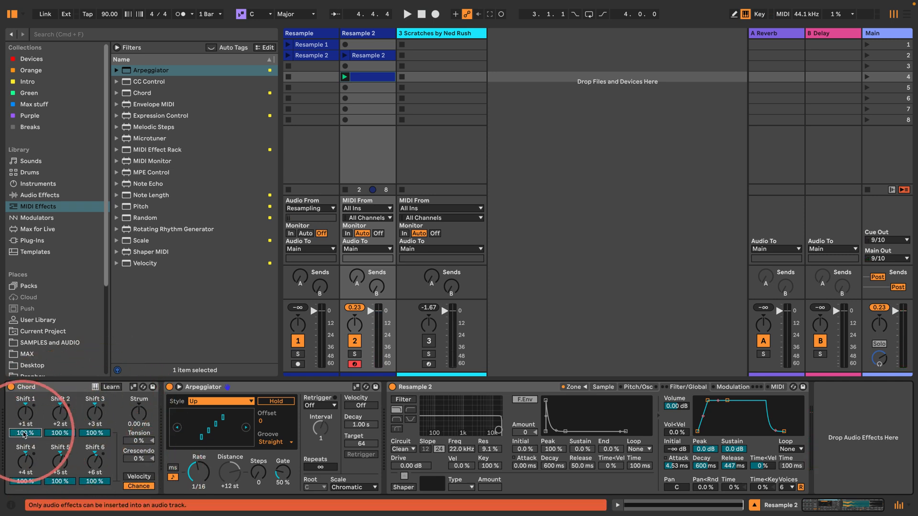
drag(24, 434, 63, 439)
click(95, 433)
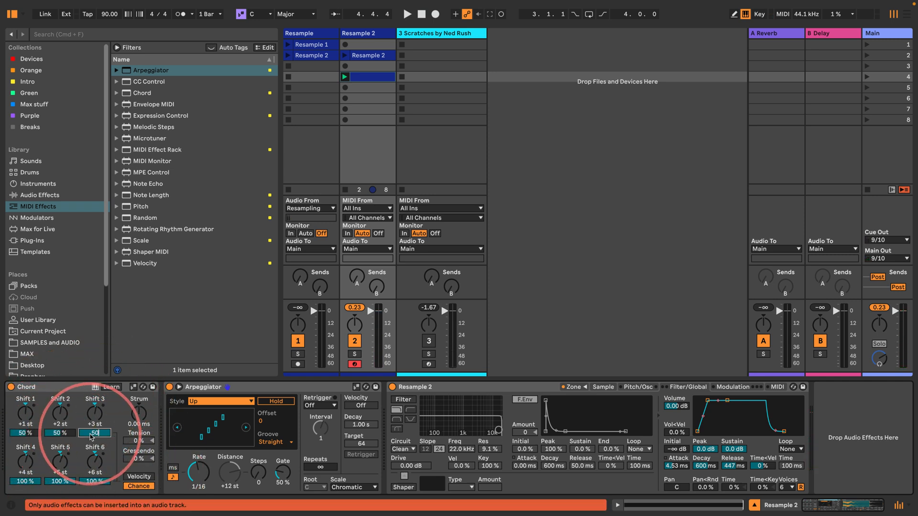
key(Return)
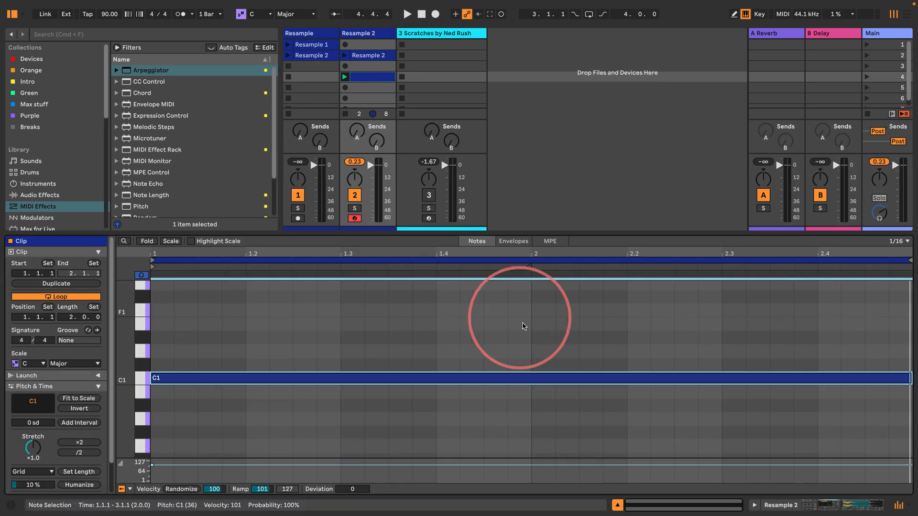
Return to the device chain, insert a Random MIDI effect before Chord and set its Choices to 24.
click(784, 505)
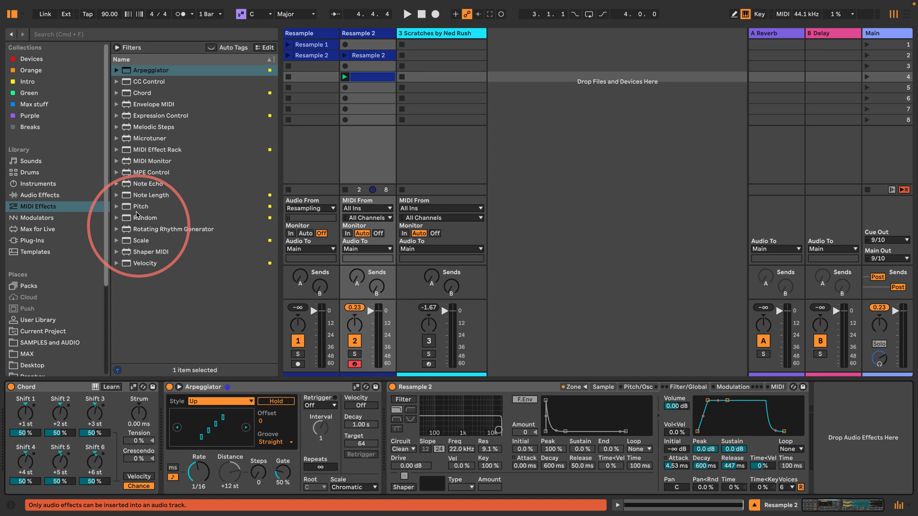
drag(125, 220, 14, 394)
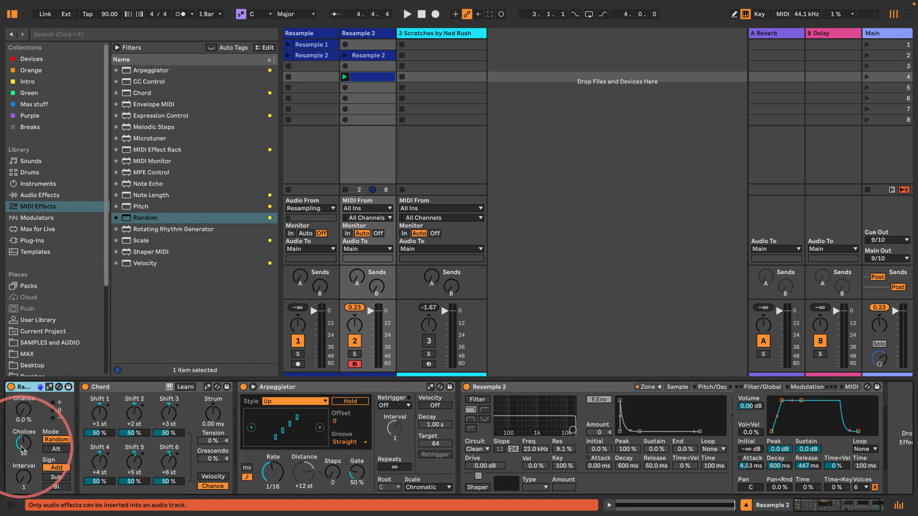
drag(21, 445, 22, 407)
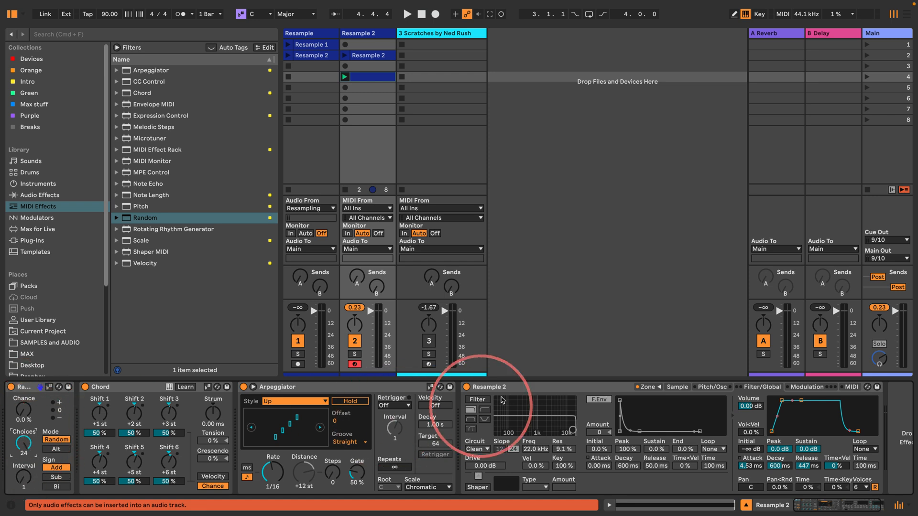
Check how far the slices extend across the keys in Sampler's zone editor and hide it again.
click(645, 387)
scroll(155, 361, down, 20)
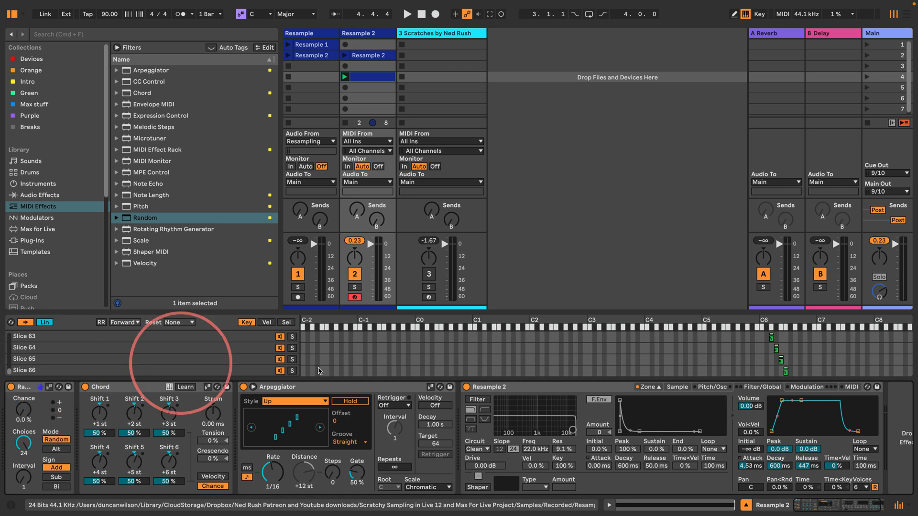
click(646, 387)
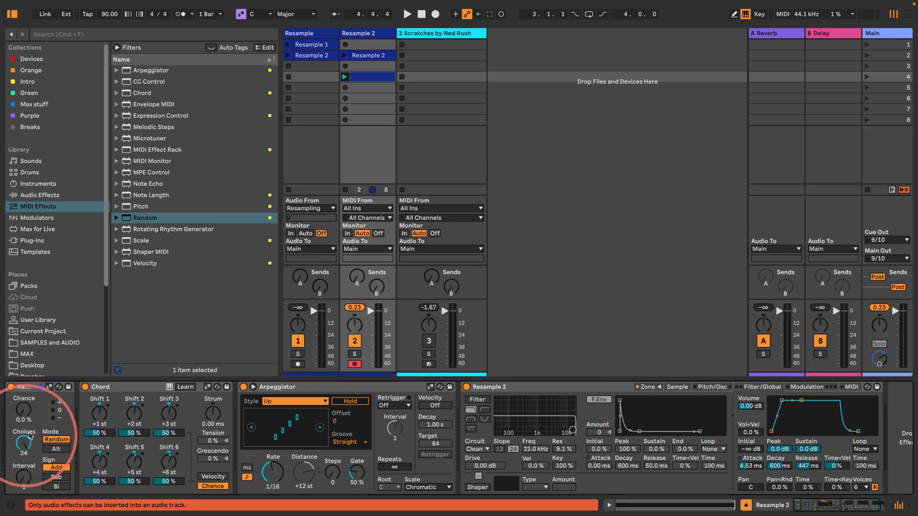
Set Random's Chance to 100 %, place a copy of it between Chord and Arpeggiator and start playback.
drag(23, 409, 248, 414)
click(25, 388)
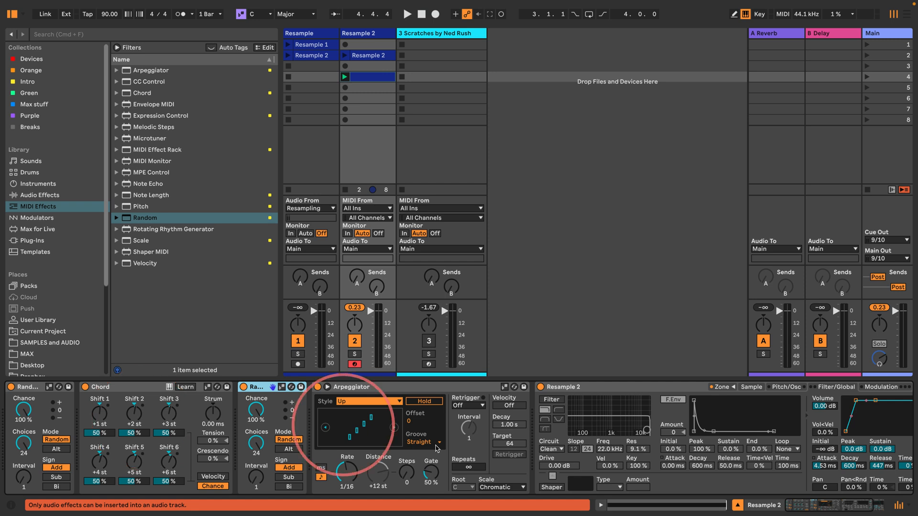
key(space)
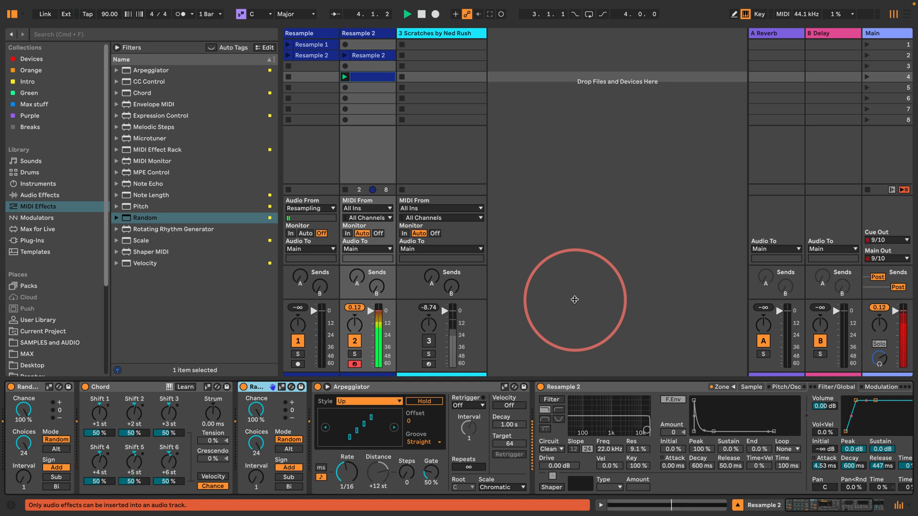
Launch the Resample 2 and Resample 1 audio clips in turn on the Resample track and narrow the browser.
click(288, 55)
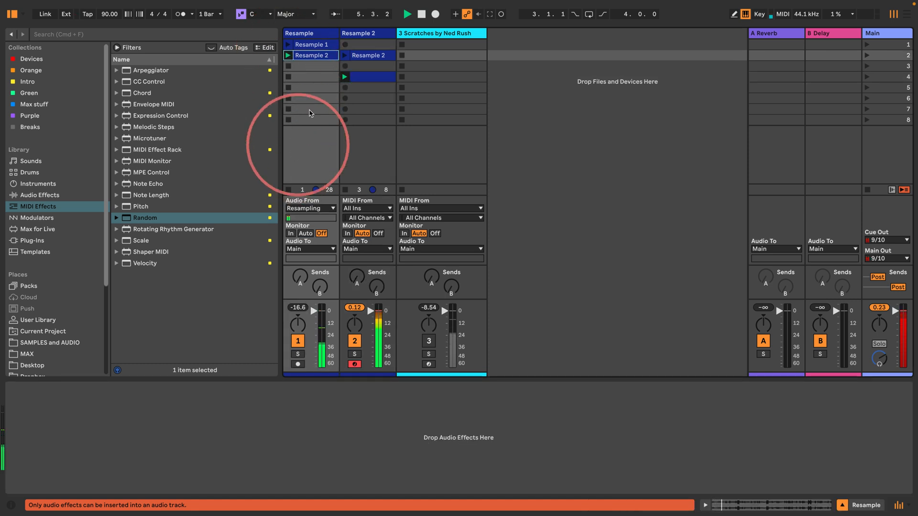
click(288, 45)
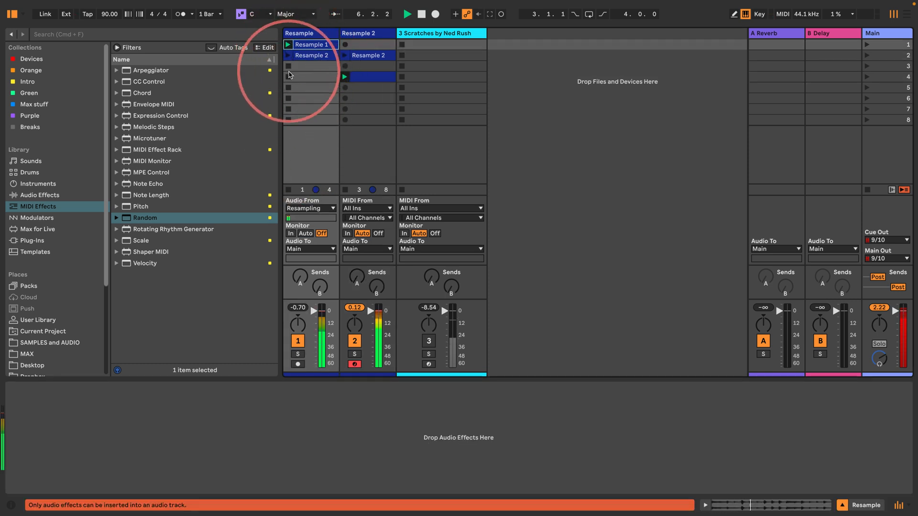
drag(279, 150, 224, 160)
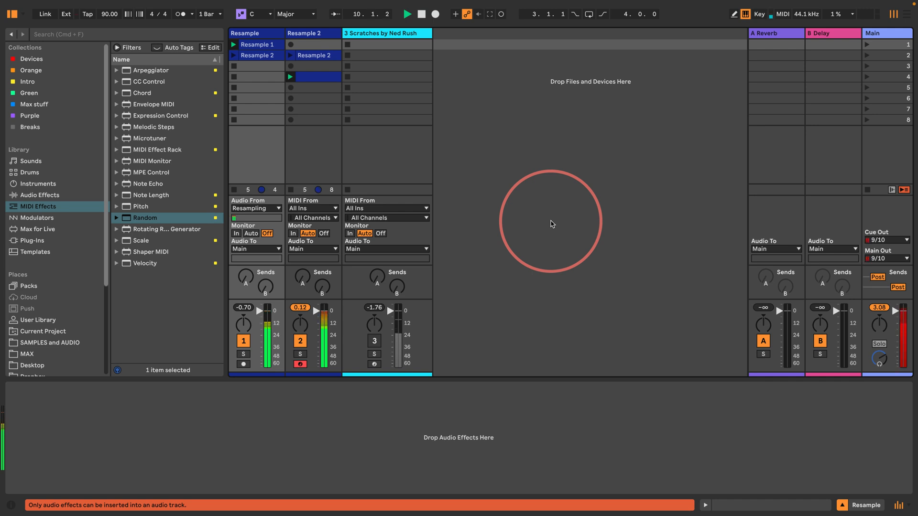
Stop playback, insert a Limiter audio effect on the Main track and play the set through it.
key(space)
click(880, 35)
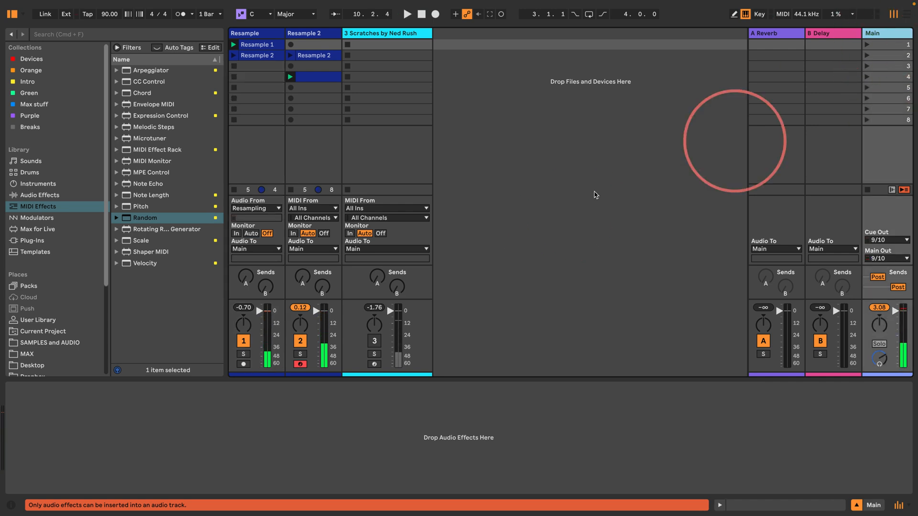
click(38, 195)
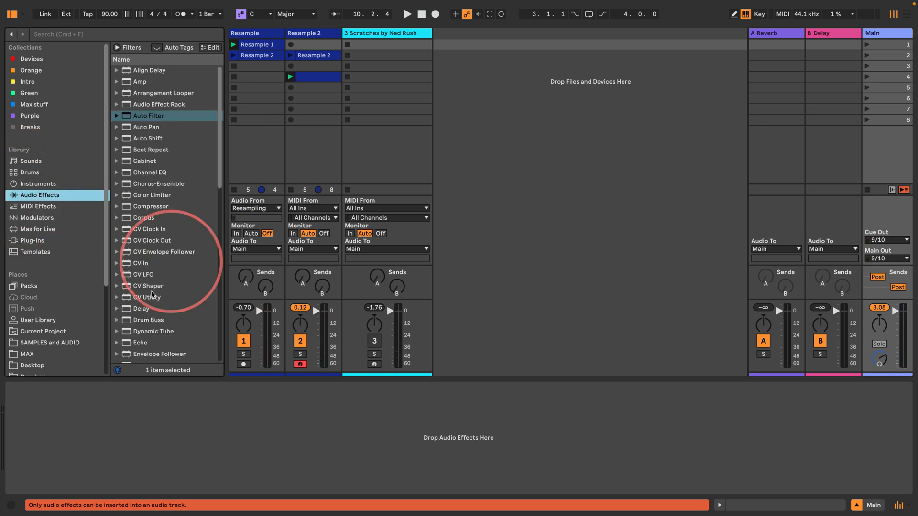
scroll(142, 295, down, 5)
drag(143, 174, 886, 36)
key(space)
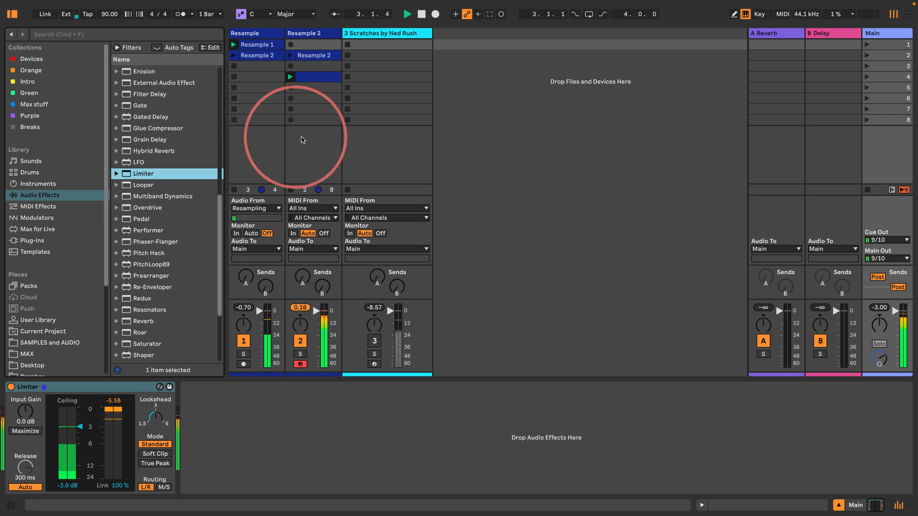
Show the Resample 2 track's devices, stop playback and set the second Random's Choices to 8.
click(306, 35)
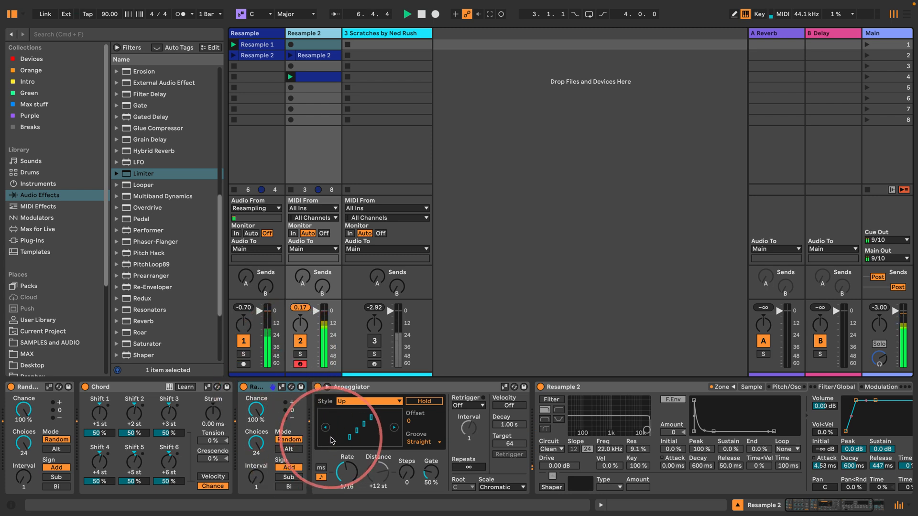
key(space)
drag(253, 441, 253, 478)
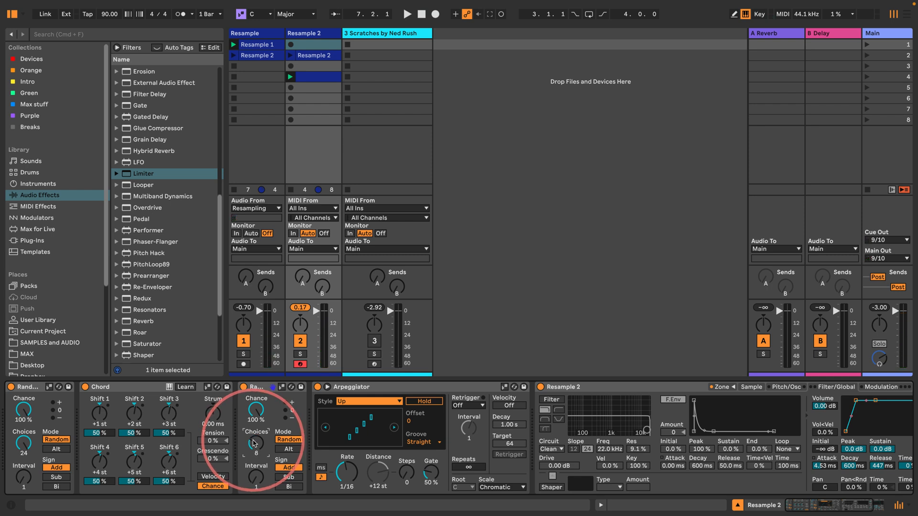
Insert the Expression Control modulator at the start of the Resample 2 device chain, before the first Random.
click(33, 184)
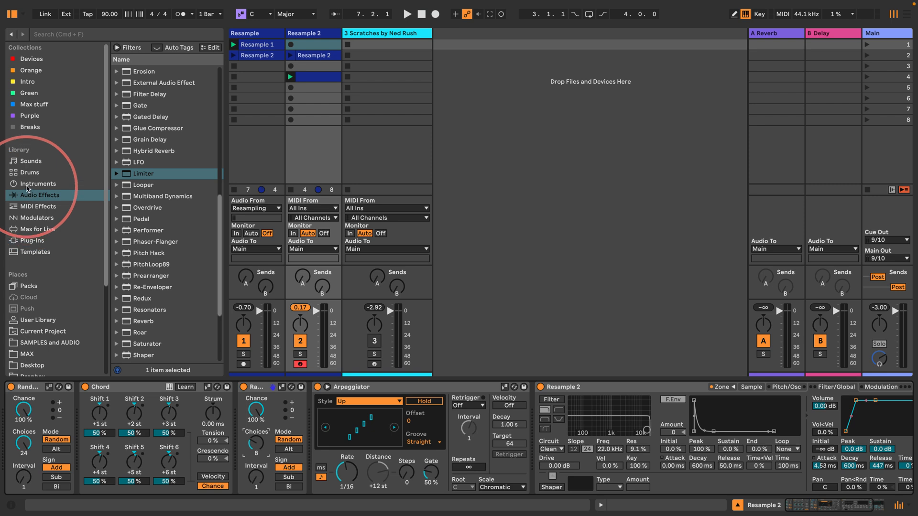
click(28, 218)
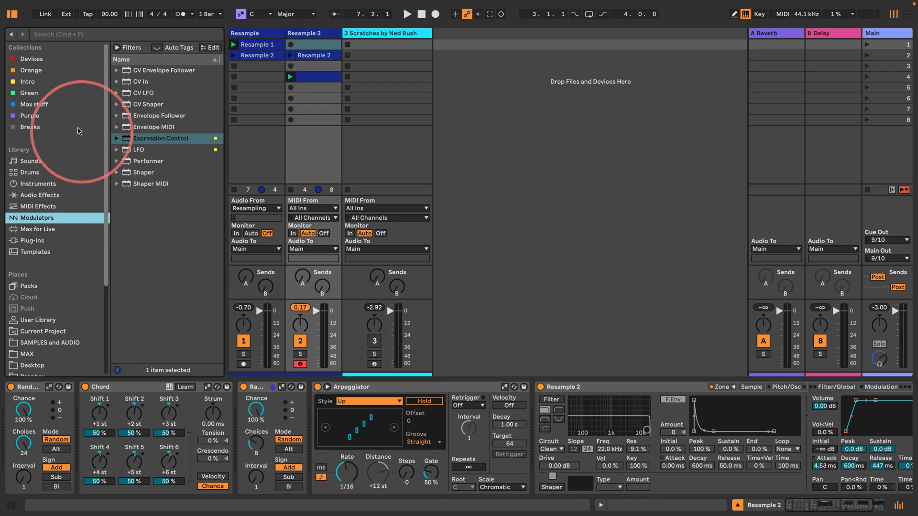
drag(123, 138, 3, 403)
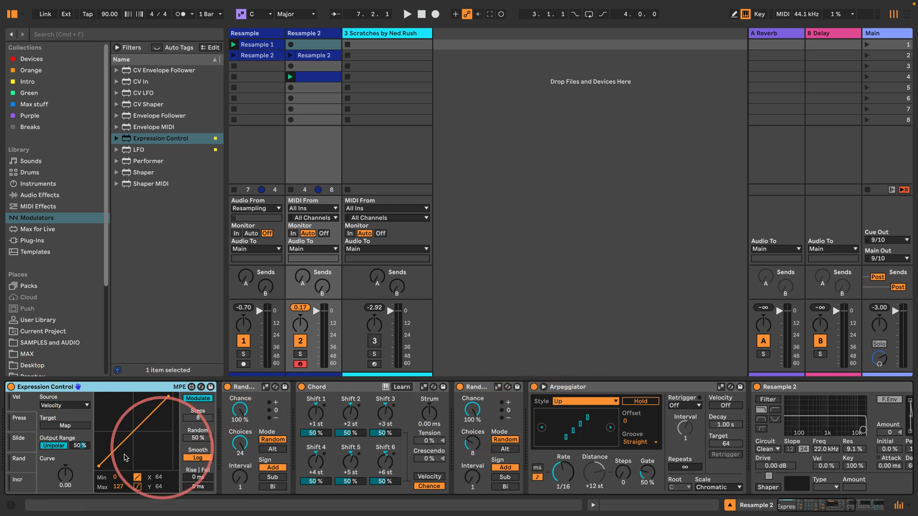
Set Expression Control's first source to Random in Remote mode and map it to the Arpeggiator's Style.
click(17, 460)
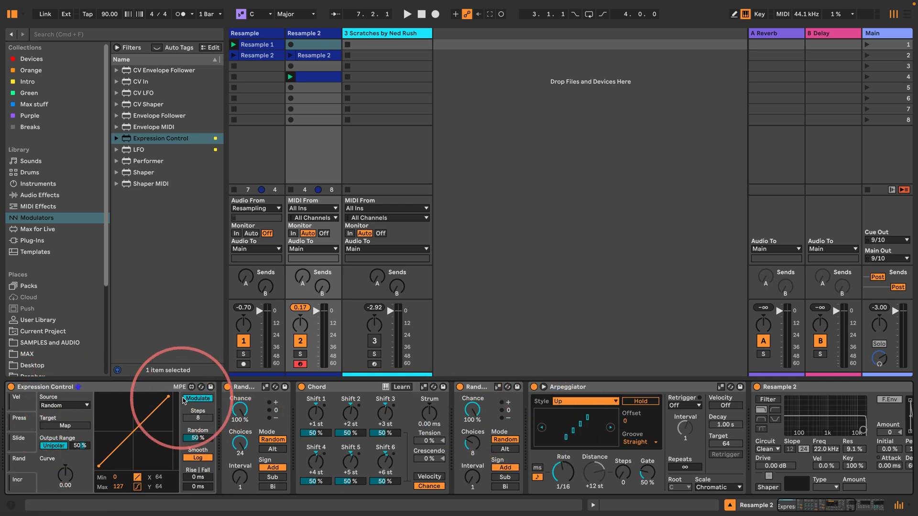
click(197, 398)
click(67, 422)
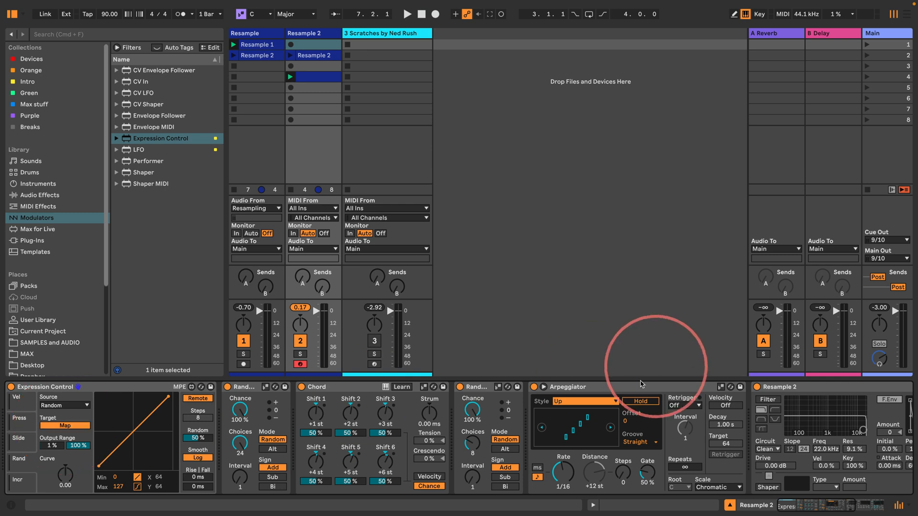
click(601, 401)
click(601, 400)
click(600, 401)
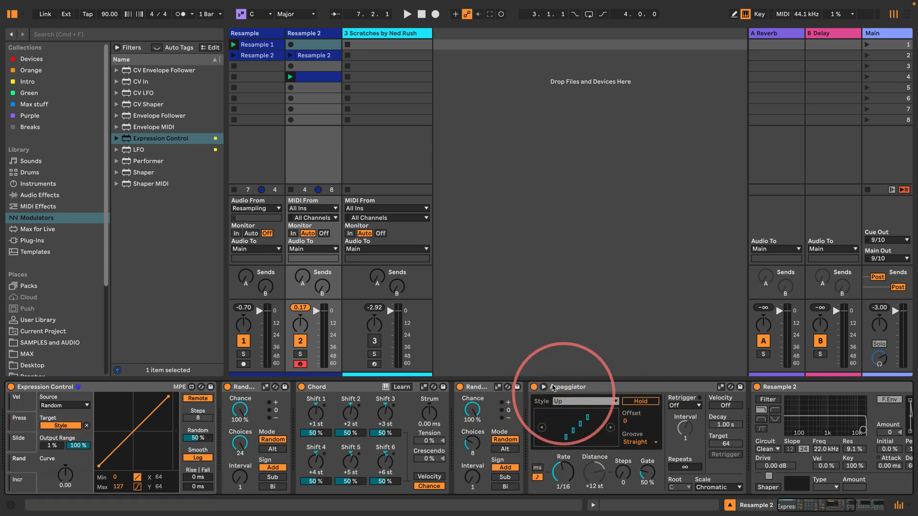
Play the set several times to audition the randomly switched Arpeggiator styles, and stop playback with Sampler in view.
key(space)
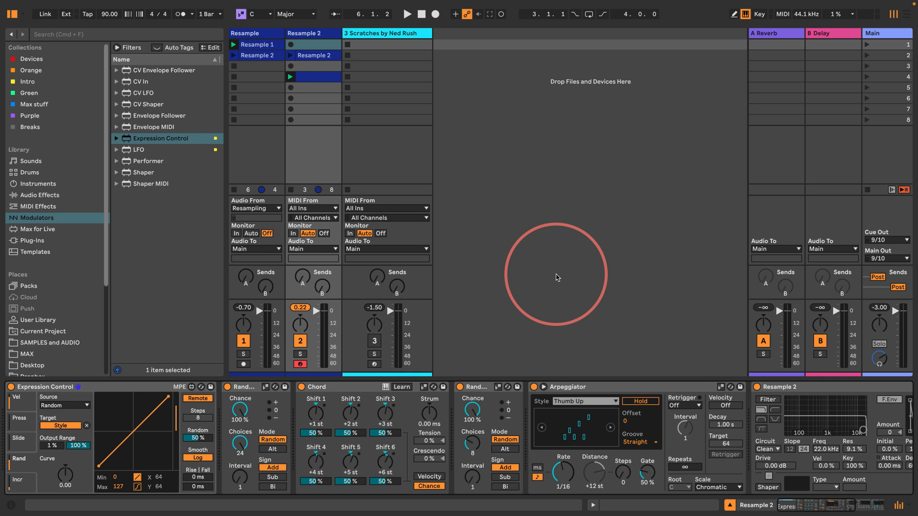
key(space)
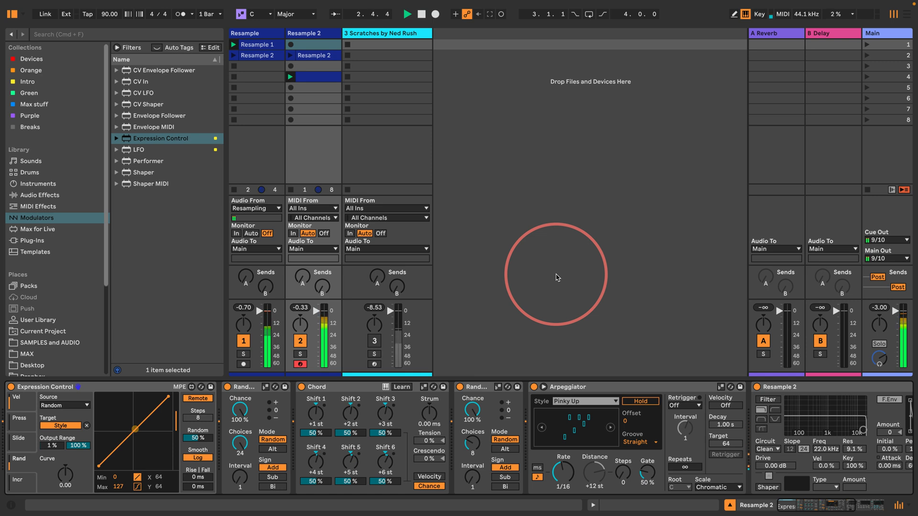
key(space)
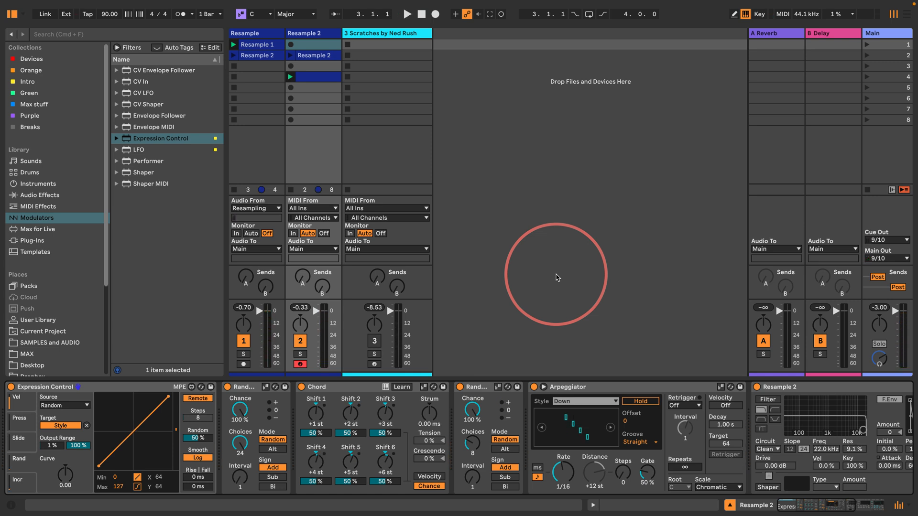
key(space)
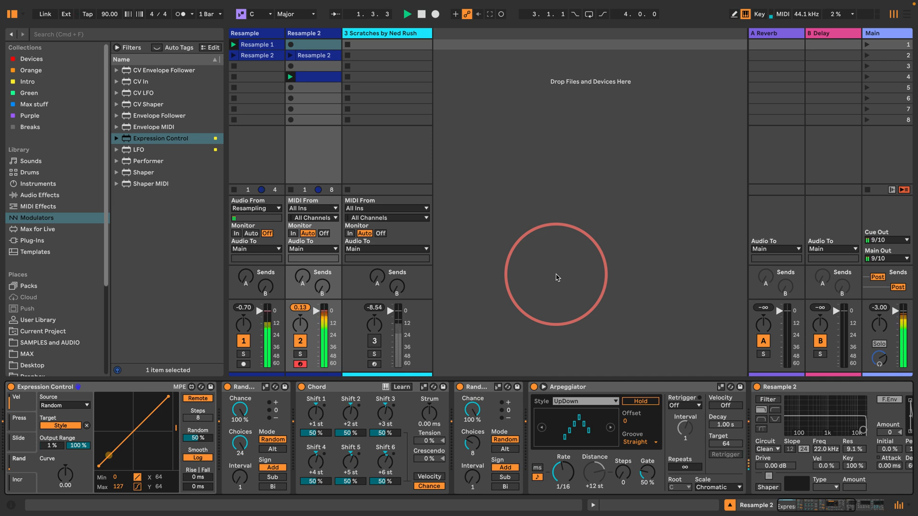
click(830, 510)
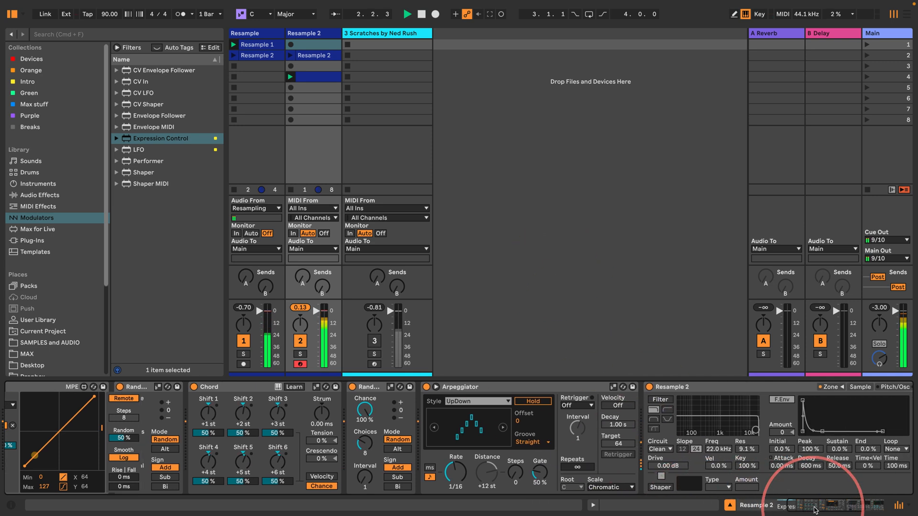
key(space)
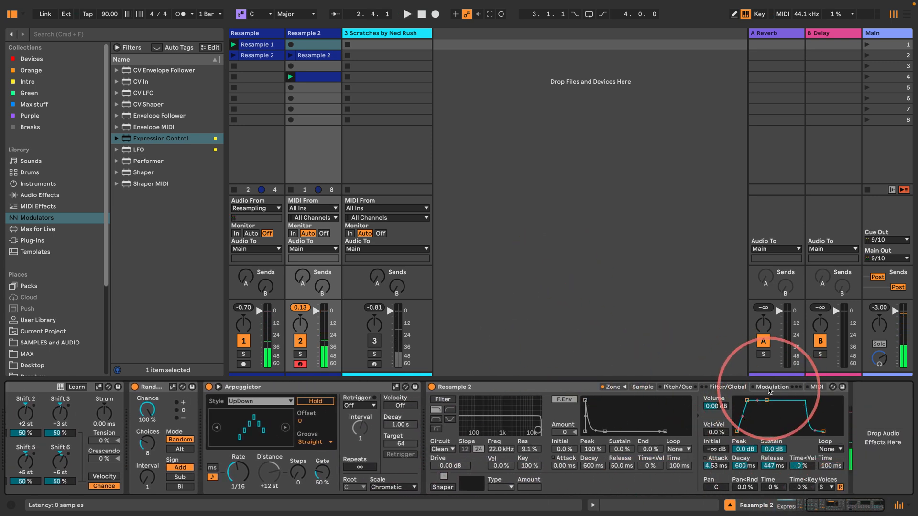
Enable LFO 2 in Sampler's modulation section with a sine wave, Retrig off and a tempo-synced rate of 2 beats.
click(770, 387)
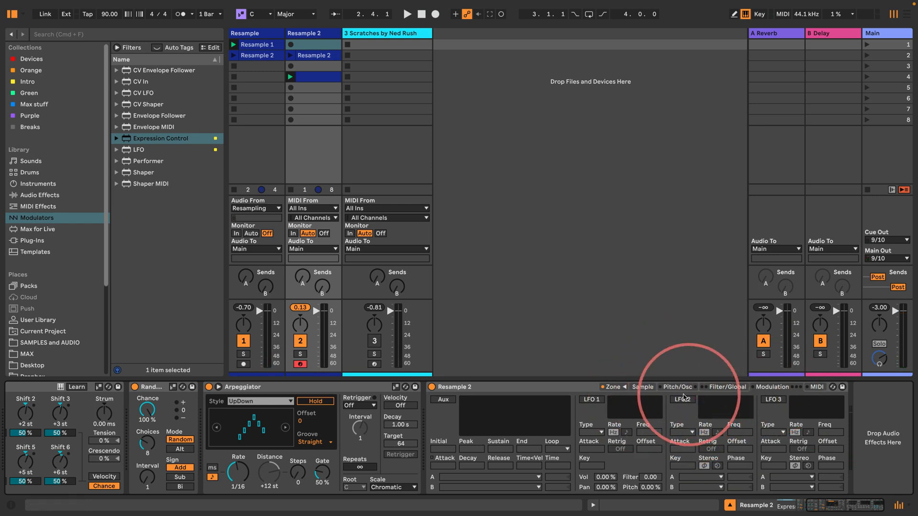
click(687, 403)
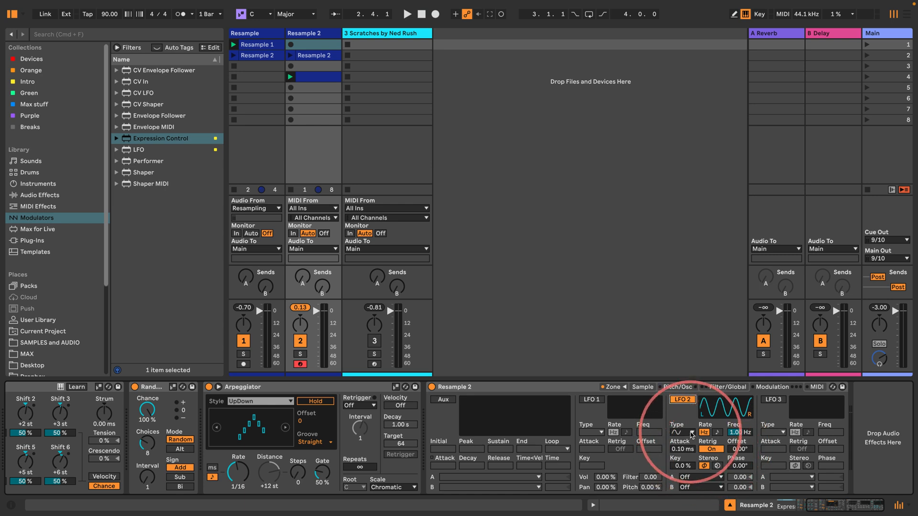
click(691, 433)
click(681, 440)
click(713, 450)
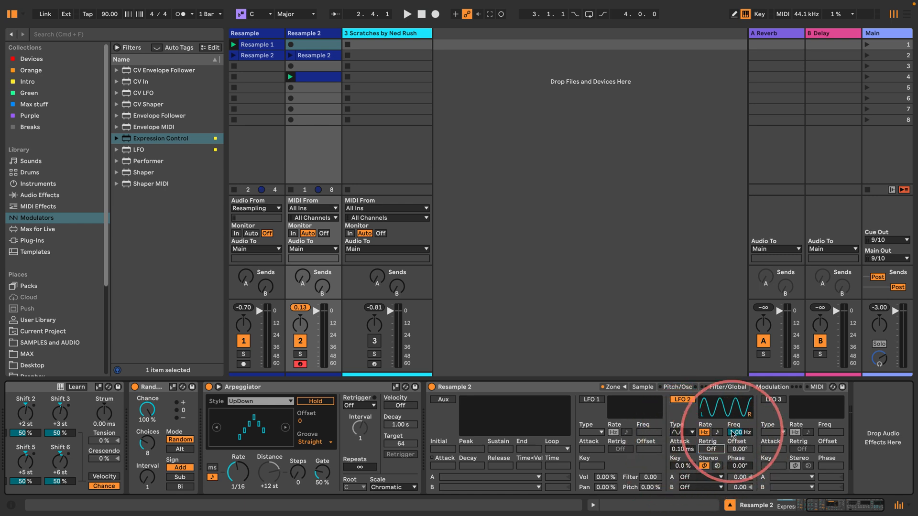
click(717, 432)
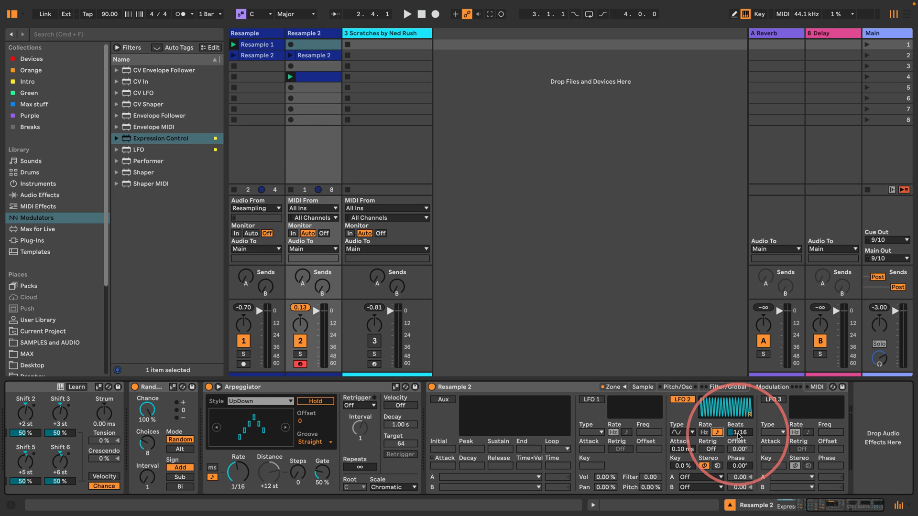
drag(739, 435, 730, 384)
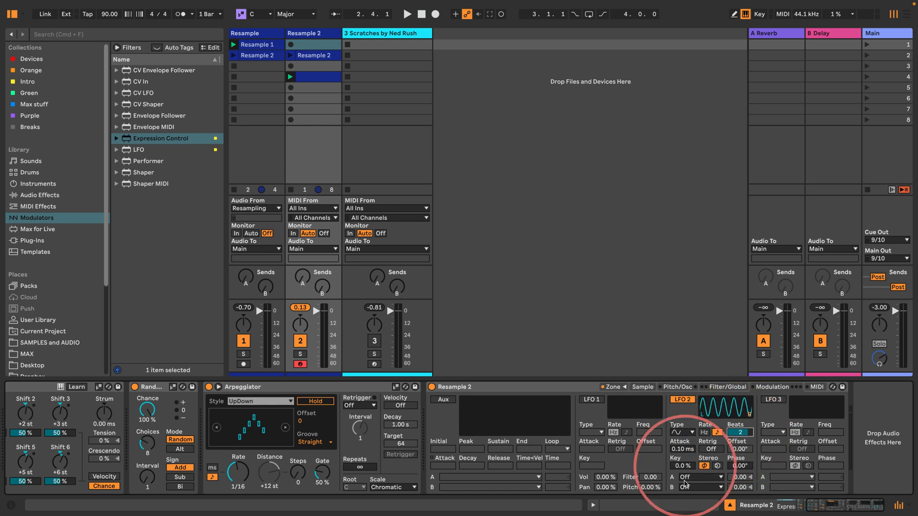
Route LFO 2's destination A to Pitch with an amount of 10.
click(689, 477)
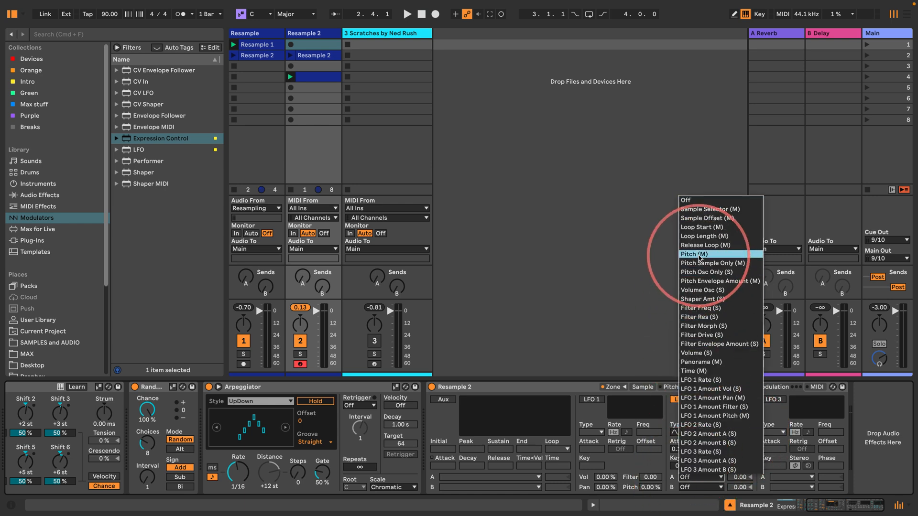
click(699, 254)
drag(741, 477, 741, 473)
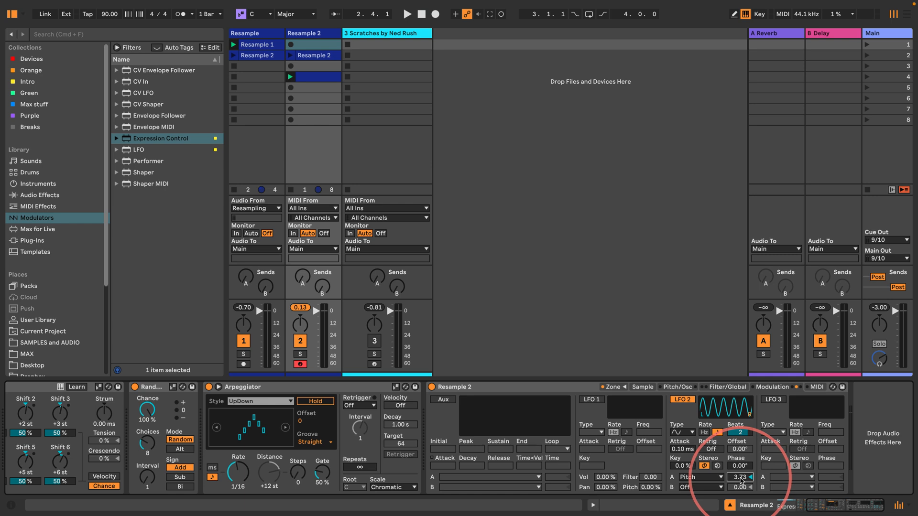
text(10)
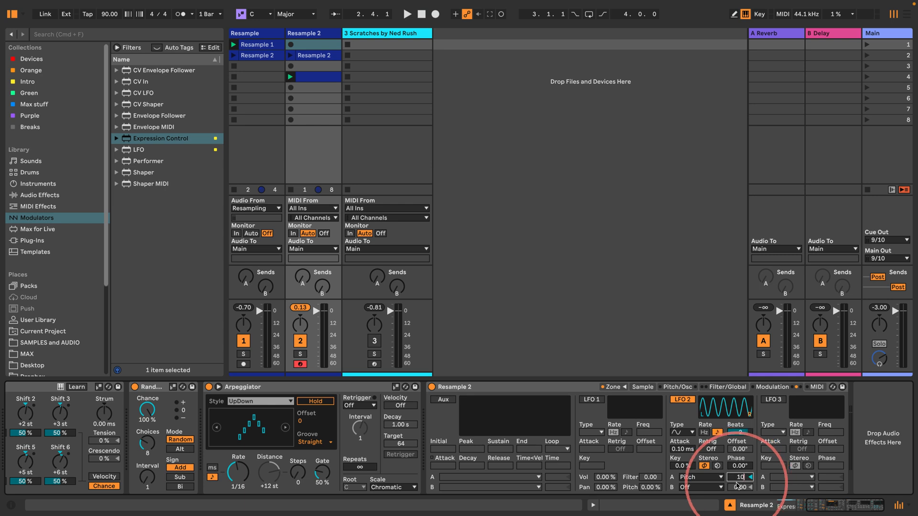
key(Return)
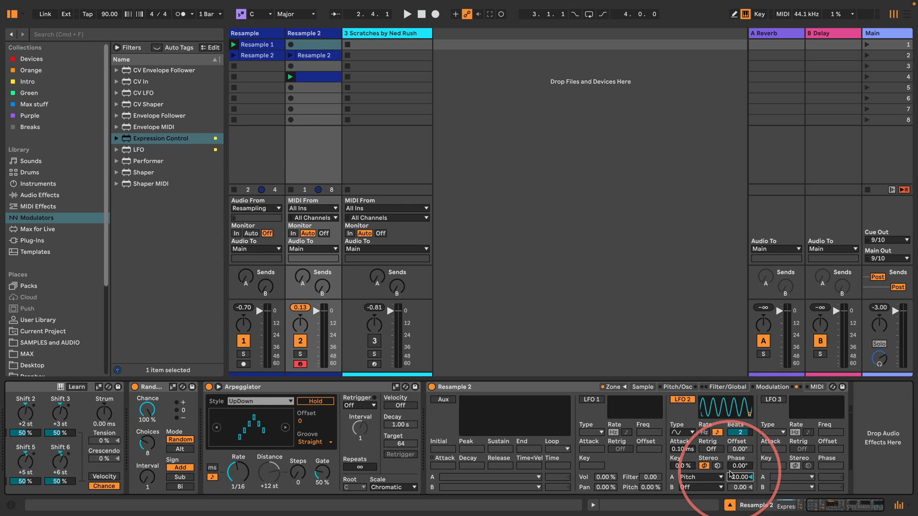
Play the set and audition different Arpeggiator rates, leaving the Rate at 1/16.
key(space)
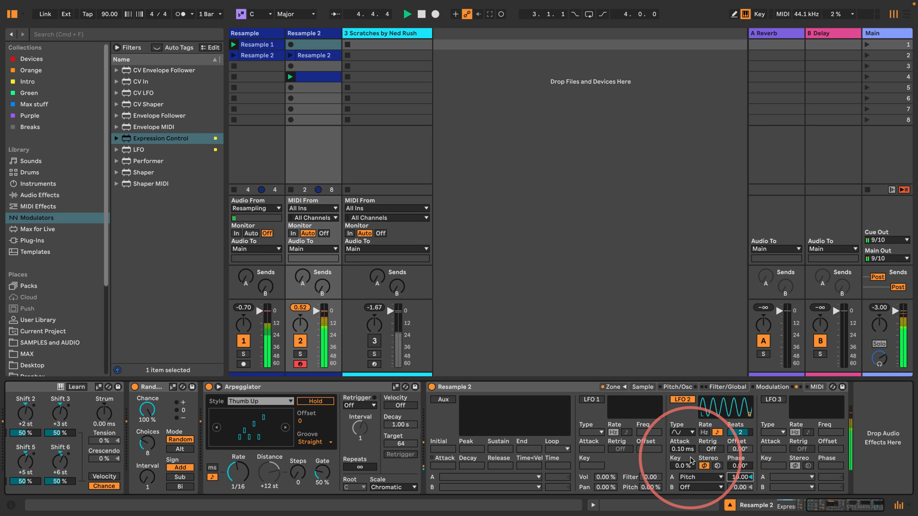
drag(240, 472, 227, 498)
click(526, 338)
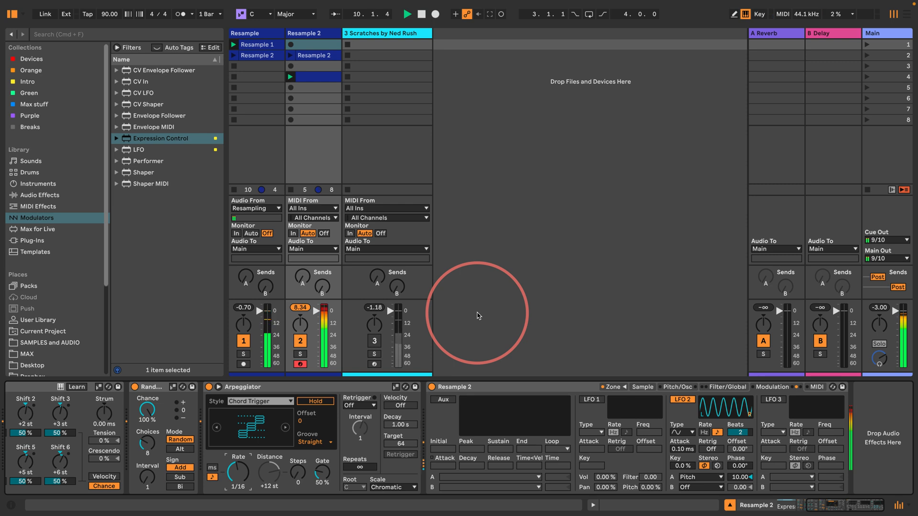
Enable Sampler's filter as a high-pass at 160 Hz with Res and Key at 0 %, and turn on the Shaper with Amount 28.
click(723, 387)
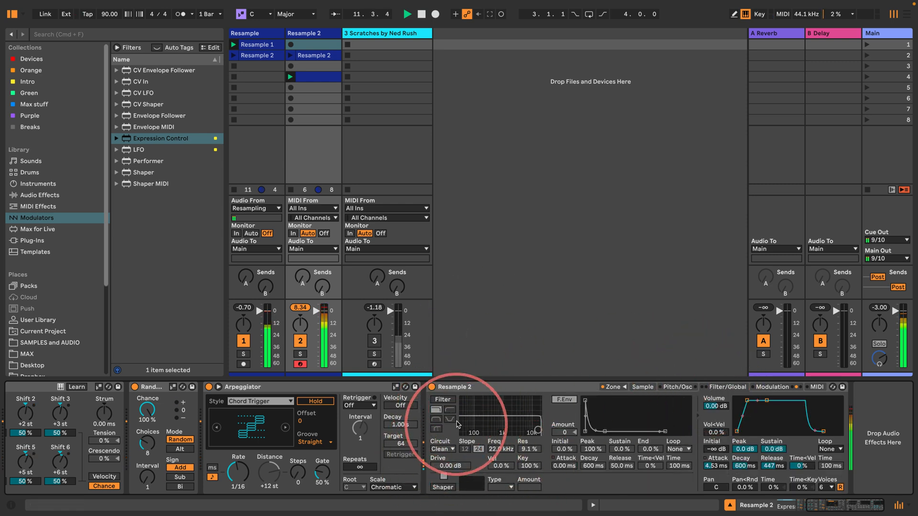
click(443, 400)
drag(529, 465, 530, 497)
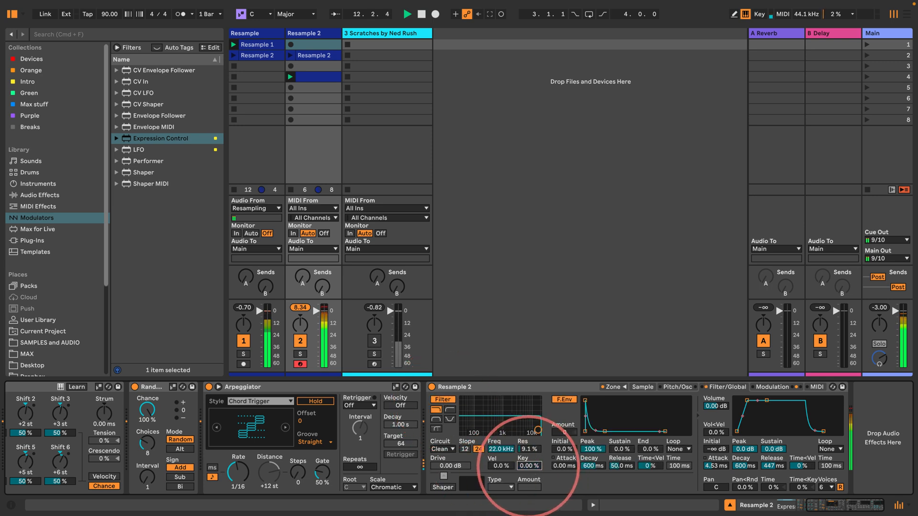
click(450, 410)
drag(501, 438, 482, 433)
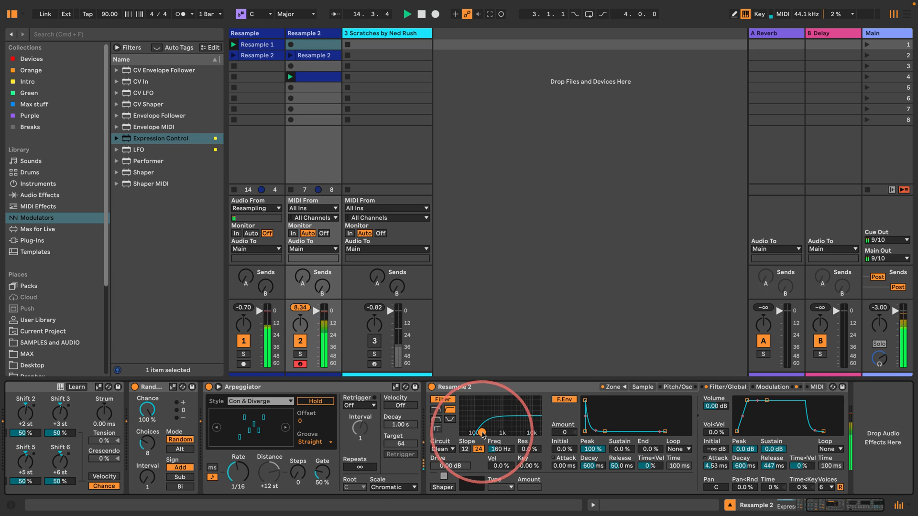
click(443, 488)
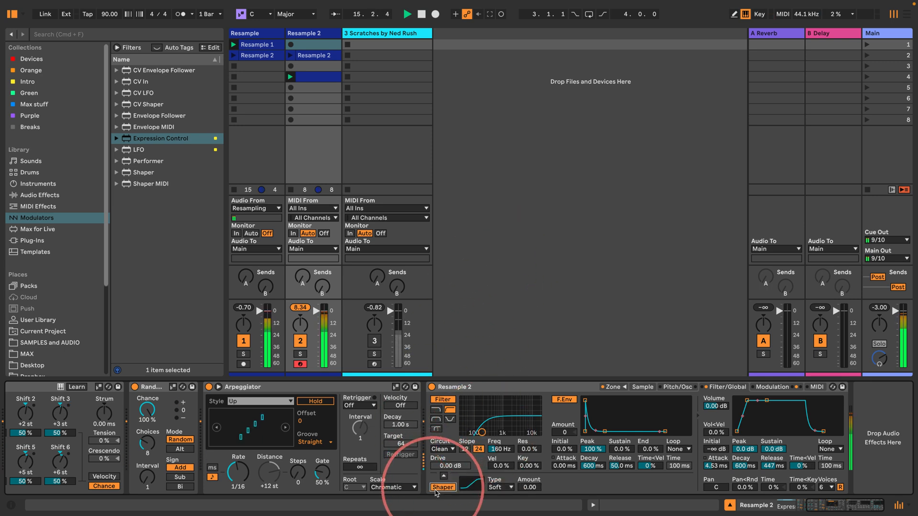
click(530, 487)
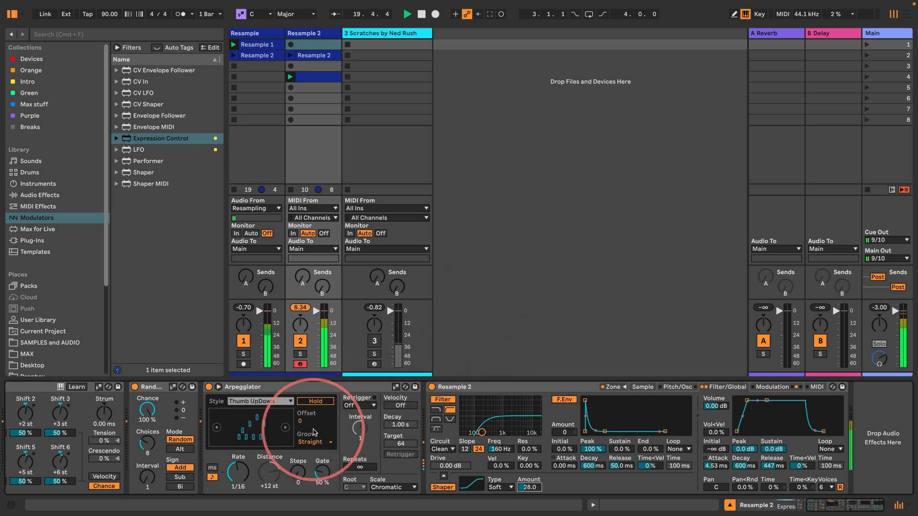
Enable LFO 3 in Sampler's modulation section with the stepped random waveform and a frequency of 0.01 Hz.
scroll(313, 431, left, 5)
scroll(314, 432, left, 4)
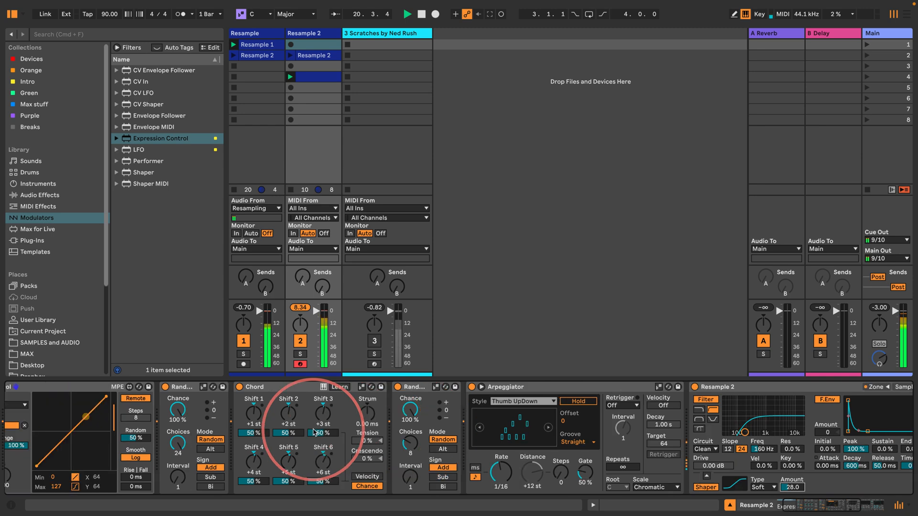
scroll(314, 432, right, 8)
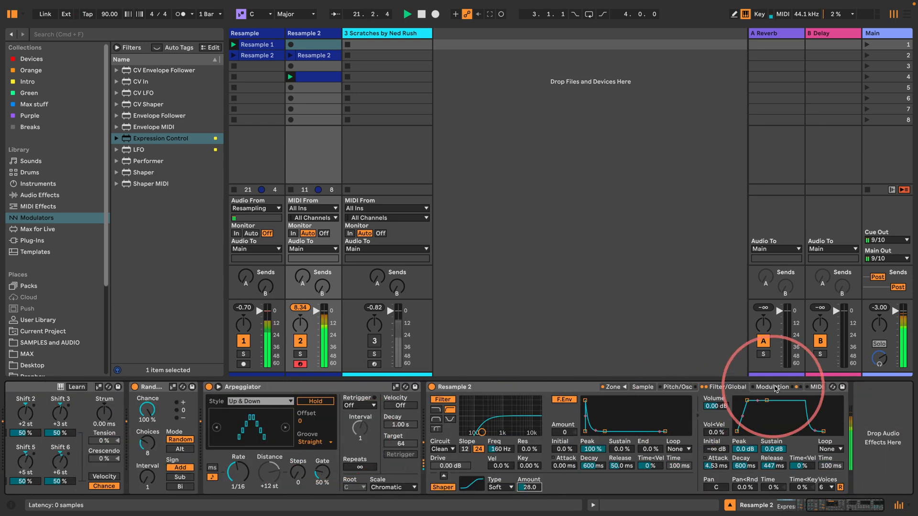
click(773, 387)
click(773, 399)
click(772, 432)
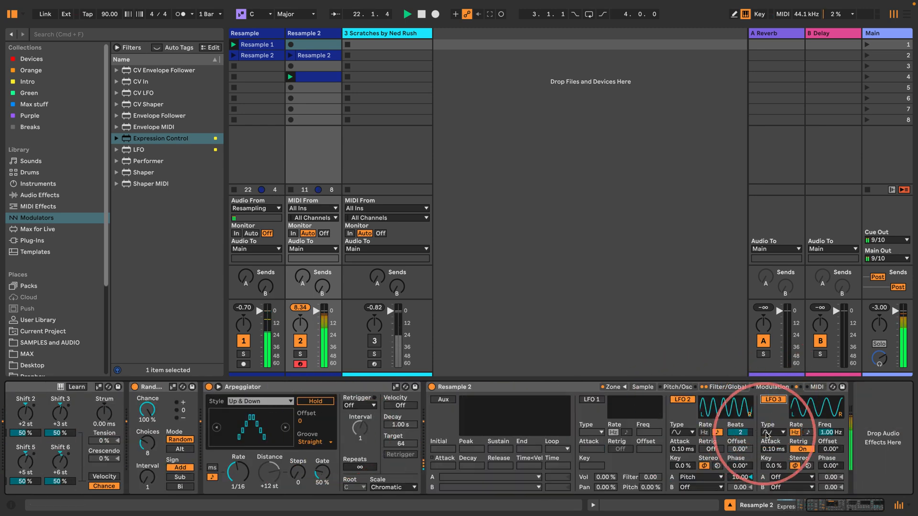
click(766, 482)
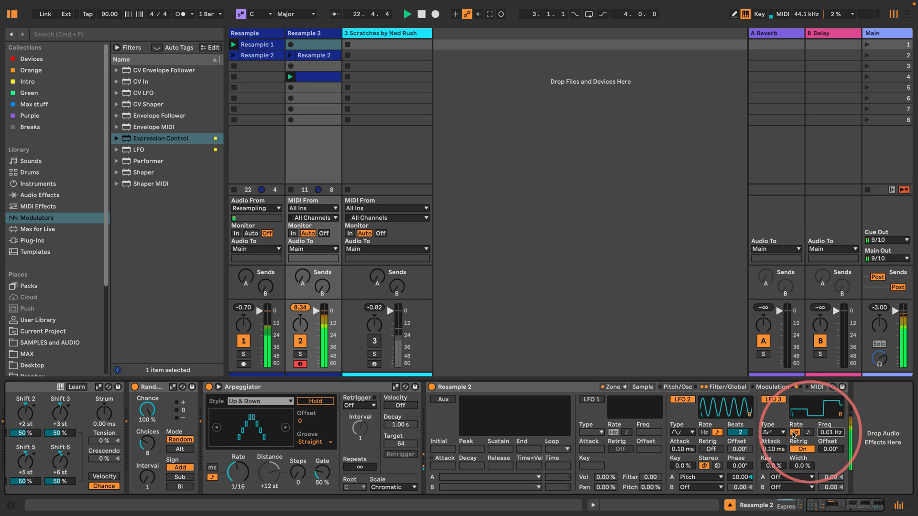
Route LFO 3's destination A to Pitch with an amount of 17.41.
click(790, 478)
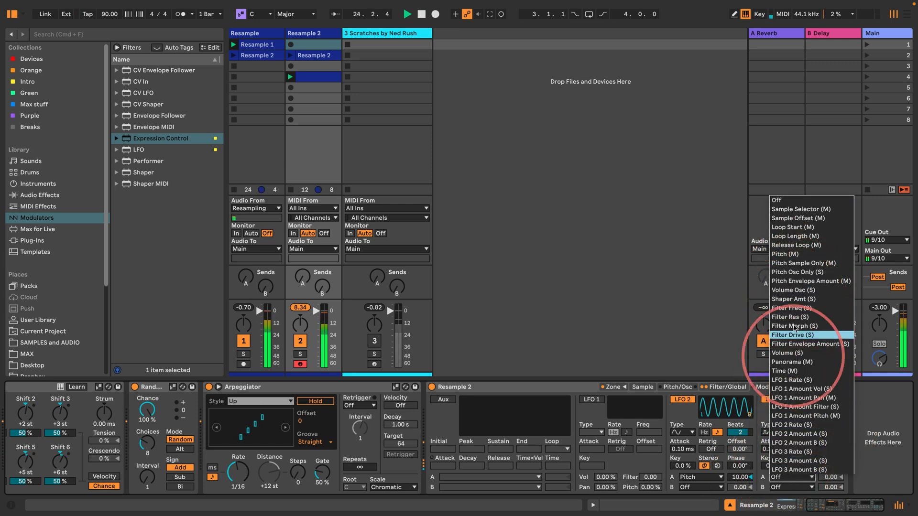
click(789, 255)
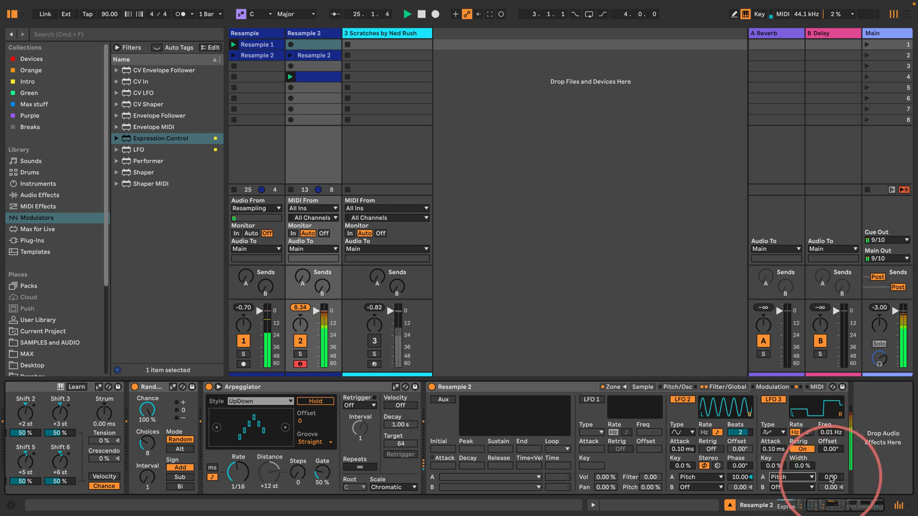
drag(831, 477, 831, 472)
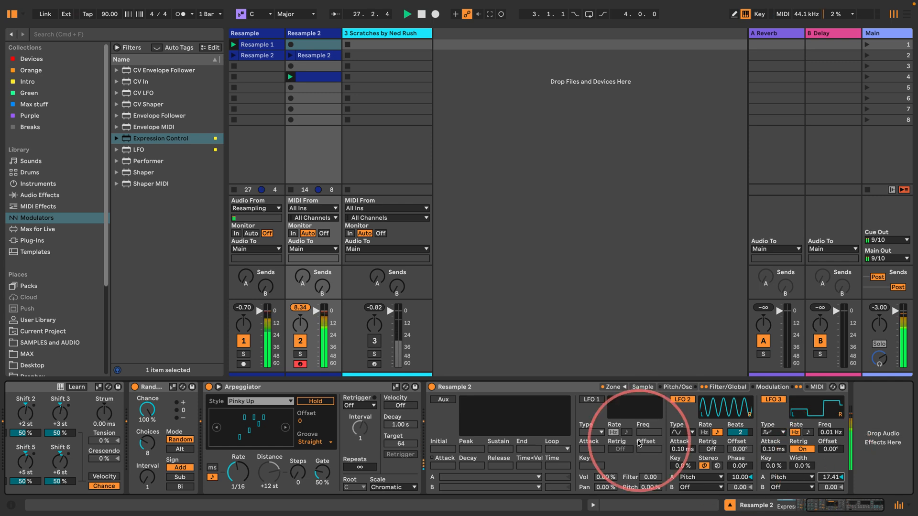
Add a Beat Repeat effect after Sampler on the Resample 2 track and play the set to audition it.
scroll(498, 462, left, 10)
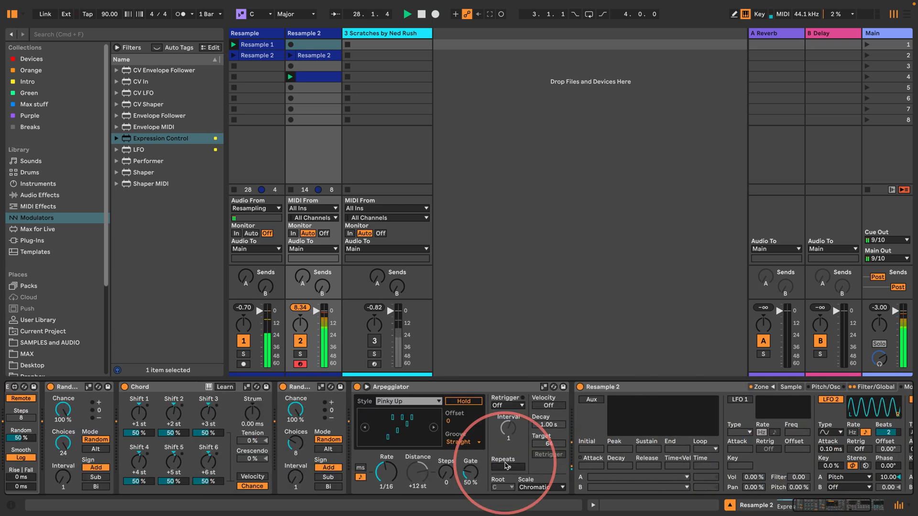
scroll(506, 466, left, 2)
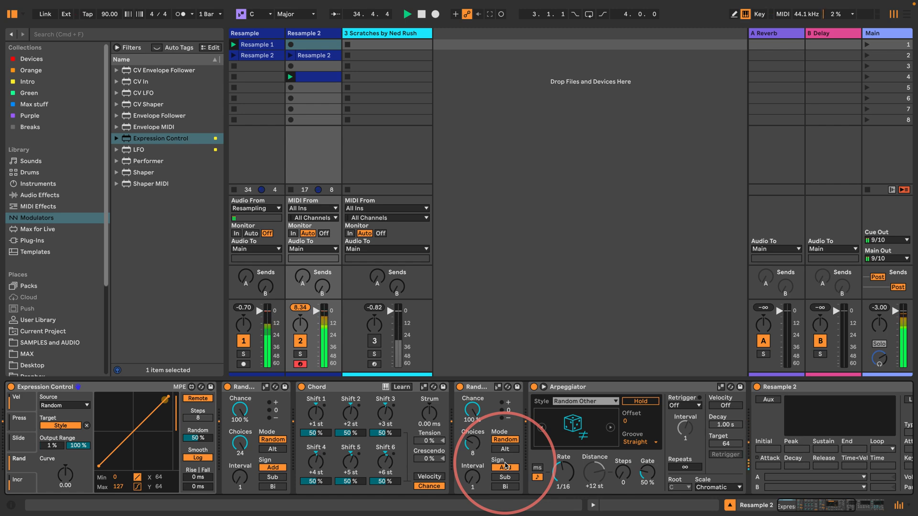
scroll(515, 433, right, 7)
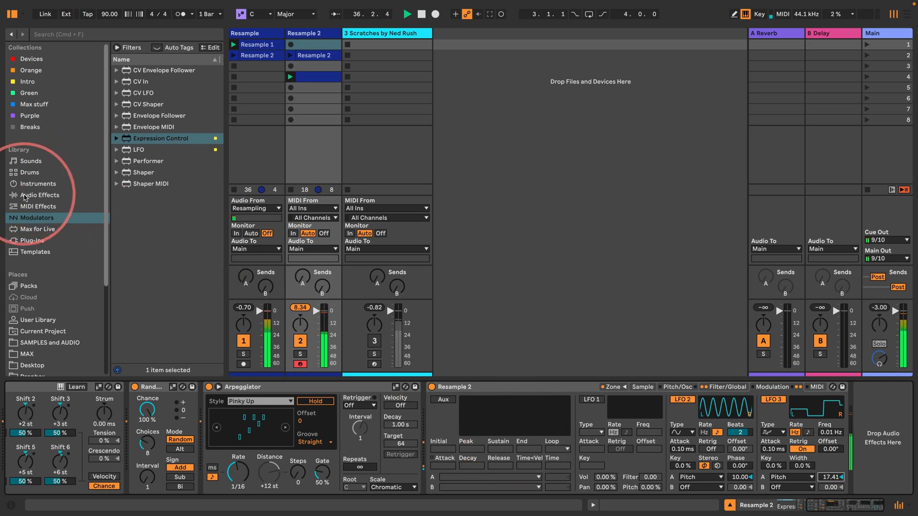
click(24, 196)
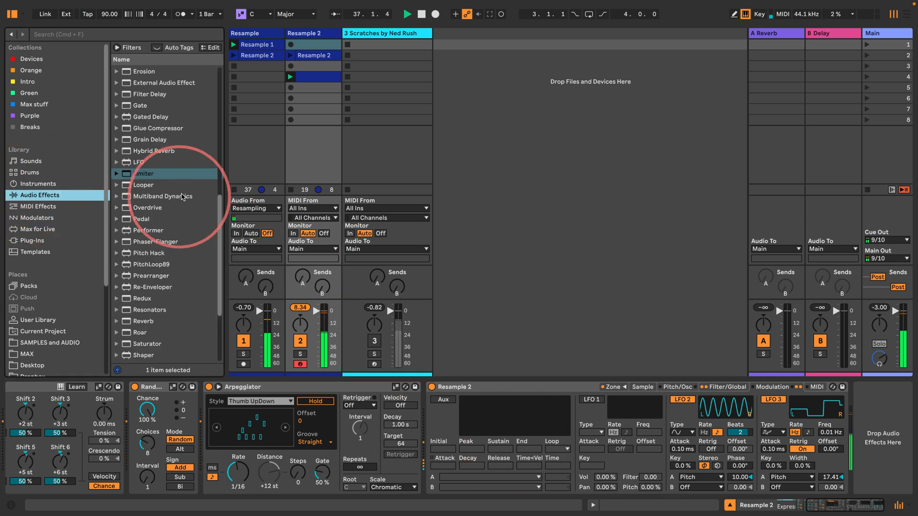
scroll(166, 191, up, 10)
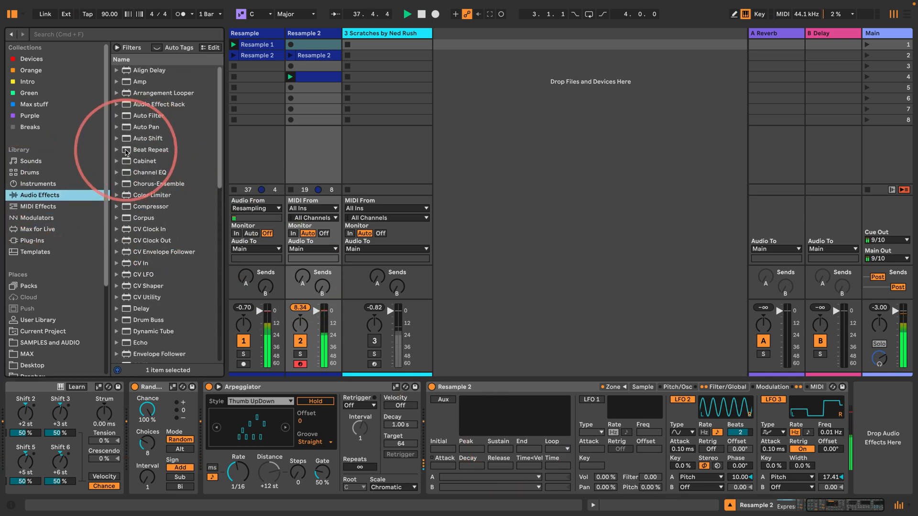
drag(148, 150, 868, 421)
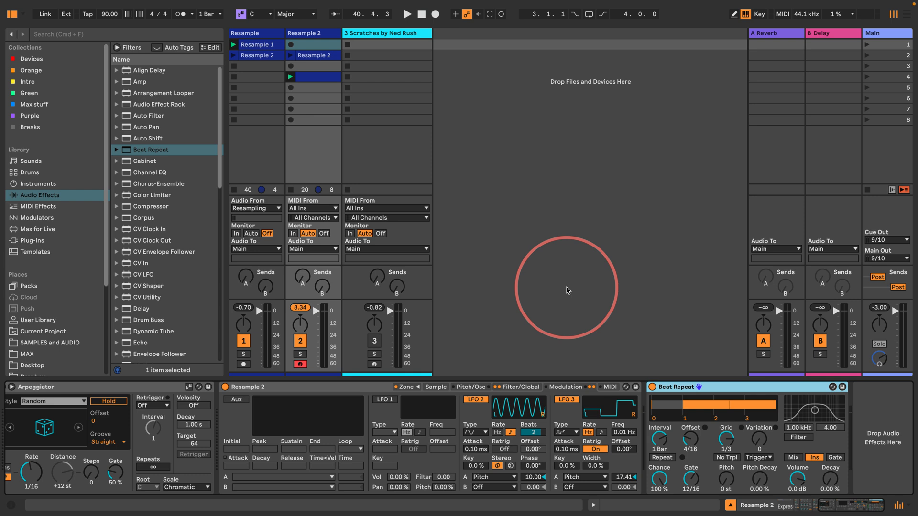
key(space)
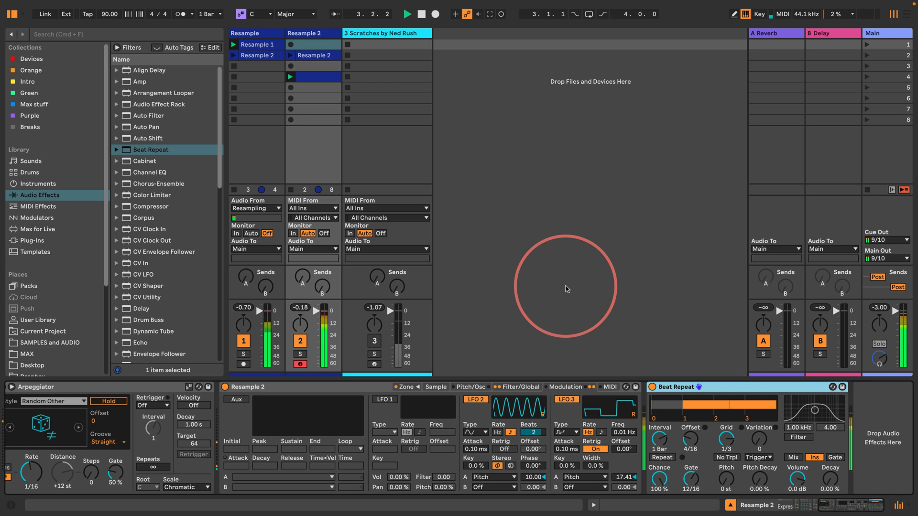
key(space)
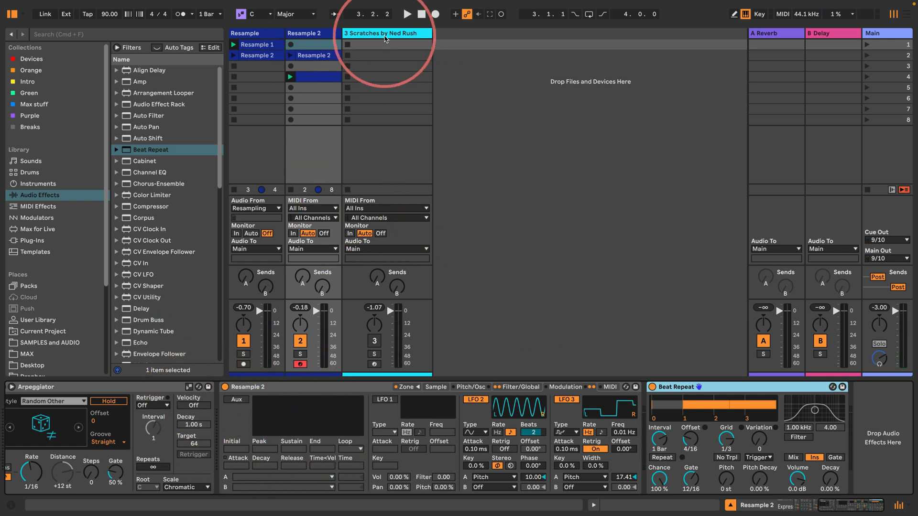
Show the Scratches track's device, open the SAMPLES and AUDIO folder in a widened browser, and search it for "horn".
click(385, 39)
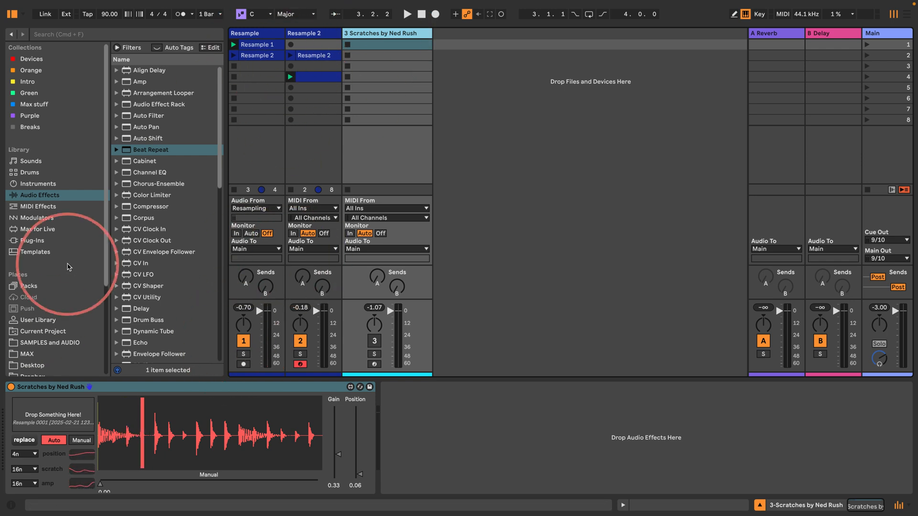
scroll(48, 248, down, 5)
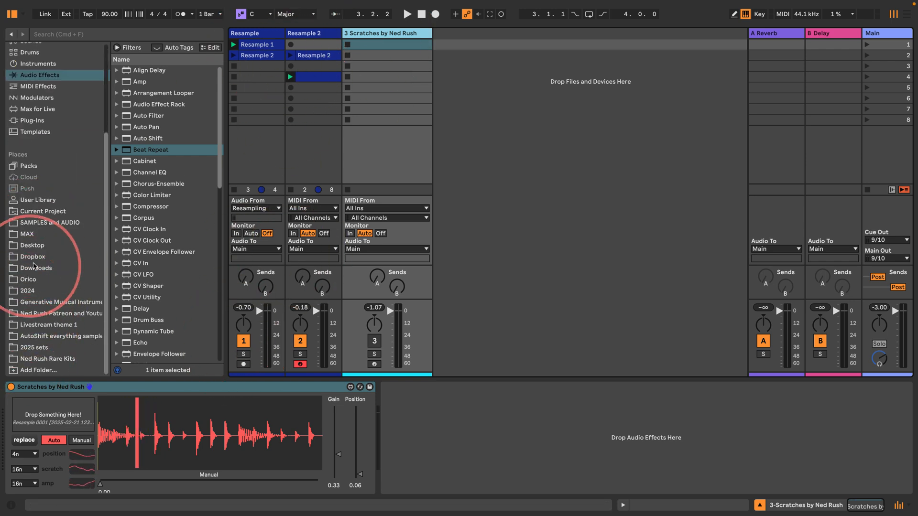
click(50, 222)
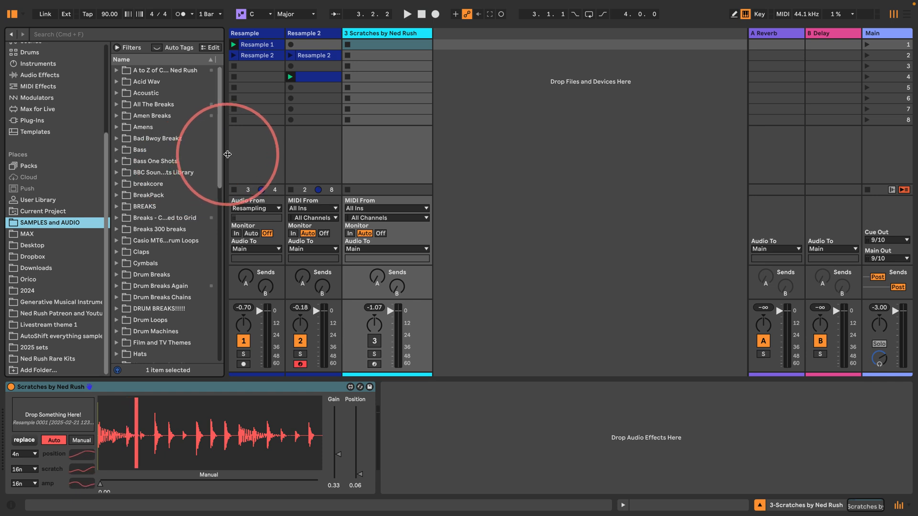
drag(228, 154, 368, 158)
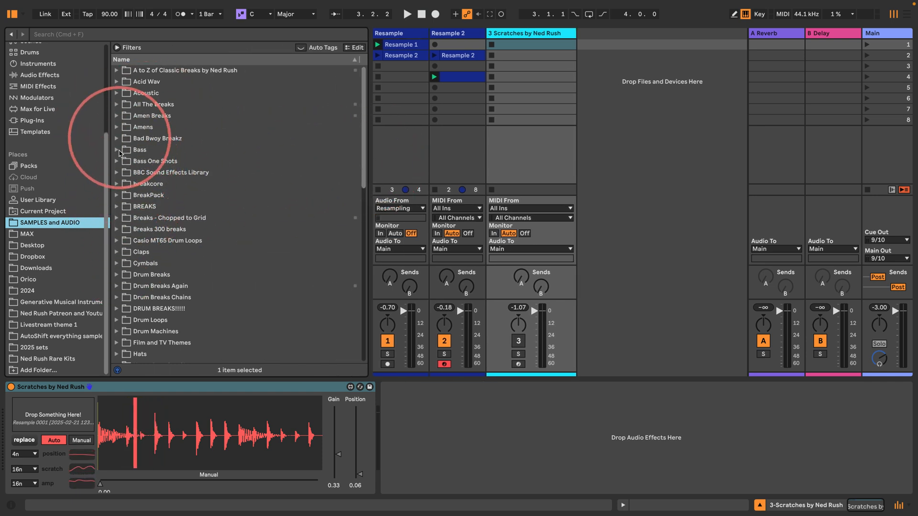
scroll(119, 211, down, 3)
scroll(116, 220, up, 3)
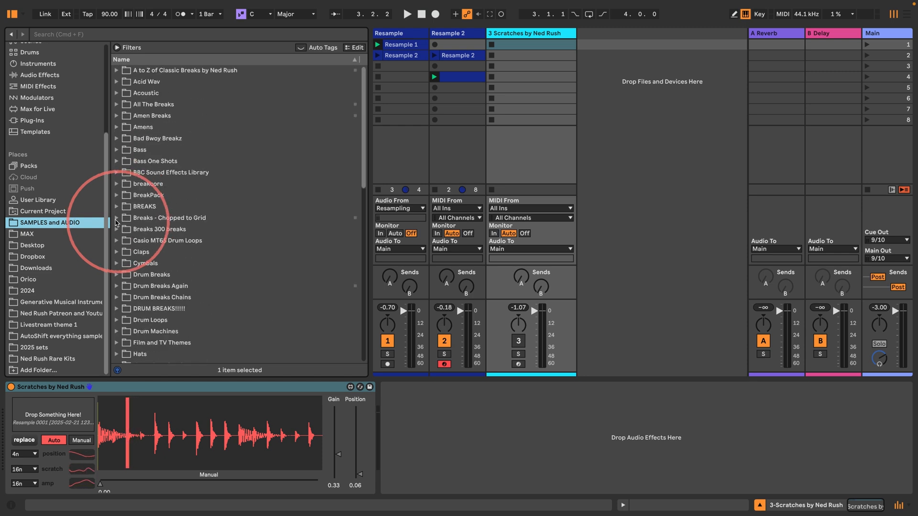
click(86, 36)
text(horn)
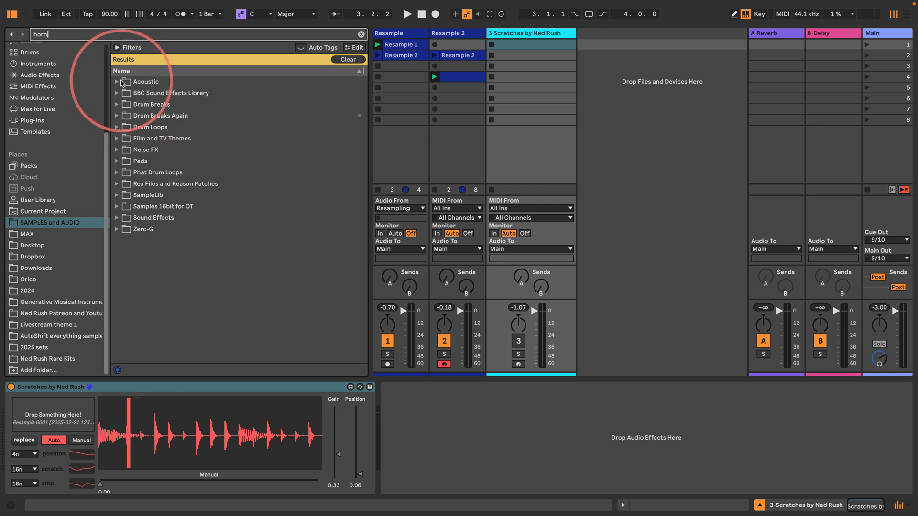
Preview the samples in the Acoustic folder's Horns subfolder, from DC_BrassLoop1_170_A.wav down to Trumpet 04.wav.
click(116, 82)
click(124, 93)
click(165, 115)
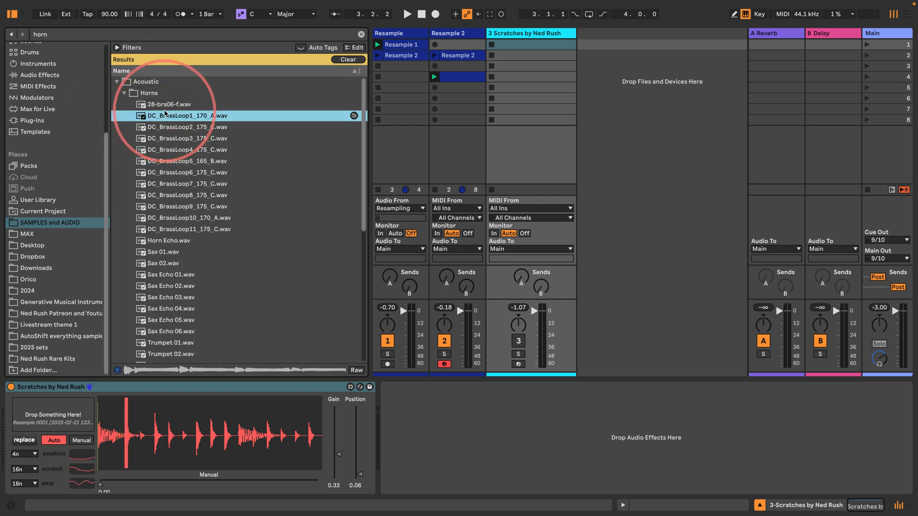
key(Down)
key(Down)
key(Down)
key(Down)
key(Down)
key(Down)
key(Down)
key(Down)
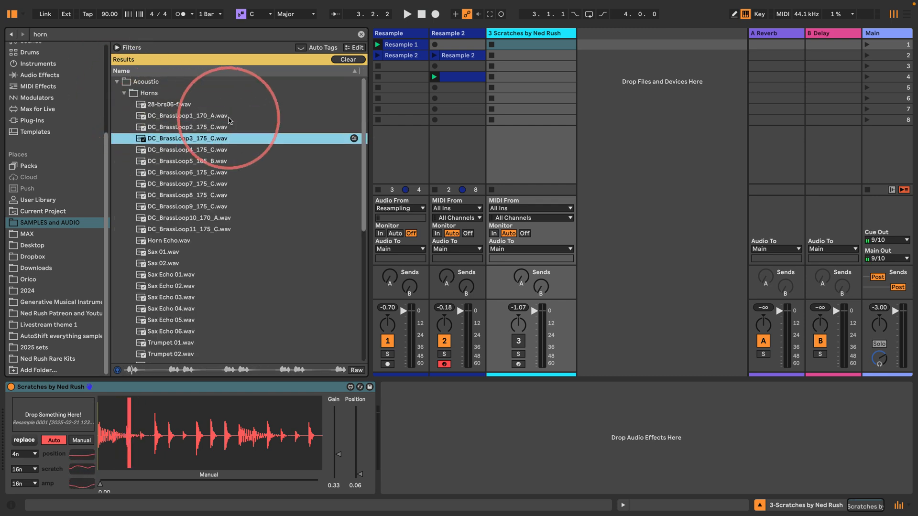
key(Down)
key(Down)
key(Down)
key(Down)
key(Down)
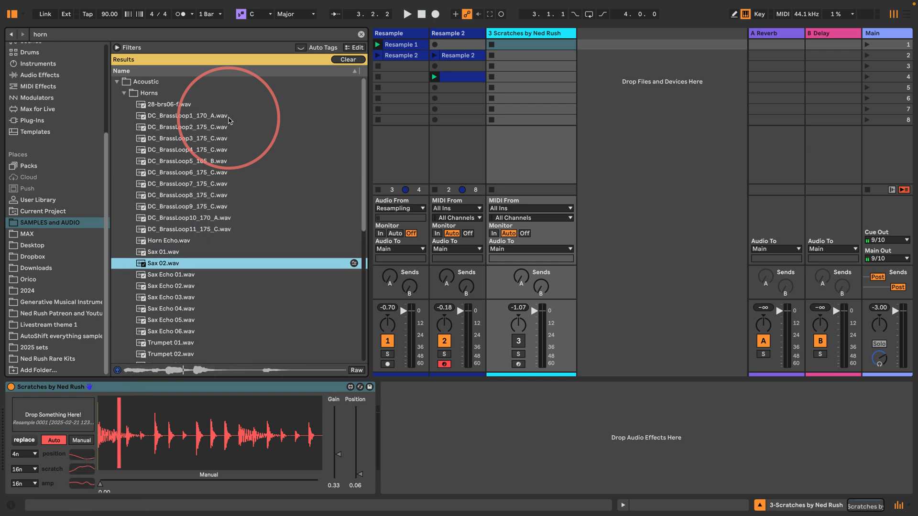
key(Up)
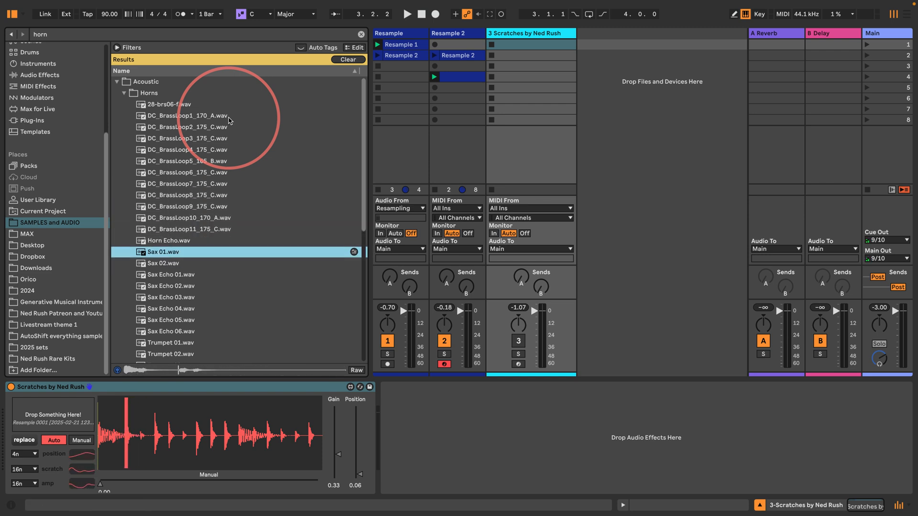
key(Down)
key(Down)
key(Down)
key(Down)
key(Down)
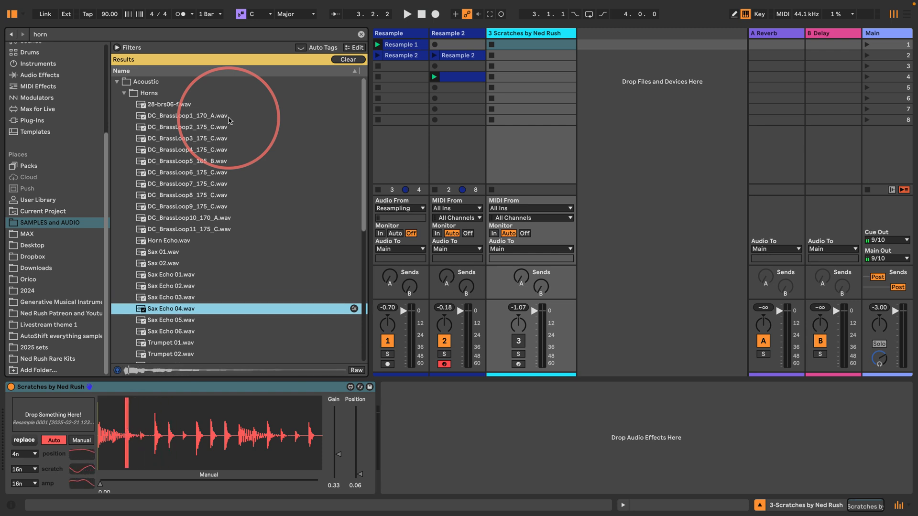
key(Down)
key(Down)
key(Down)
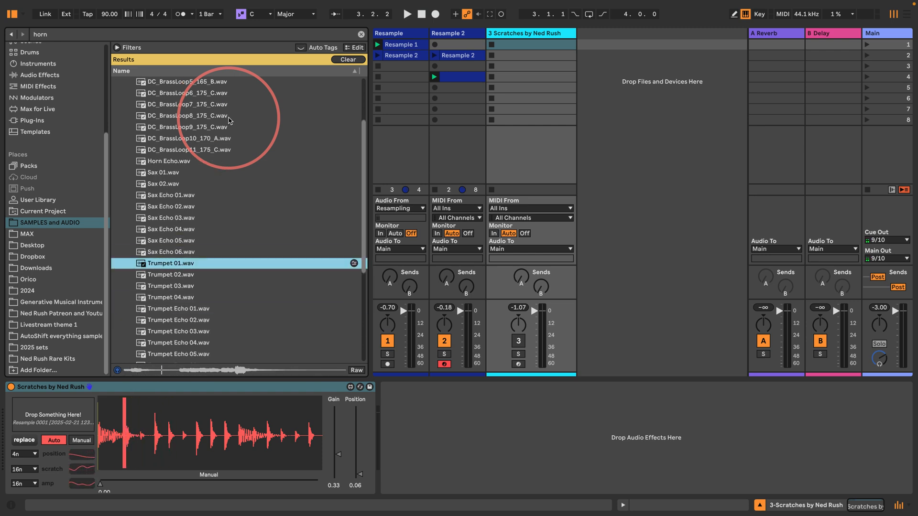
key(Down)
key(Down)
key(Down)
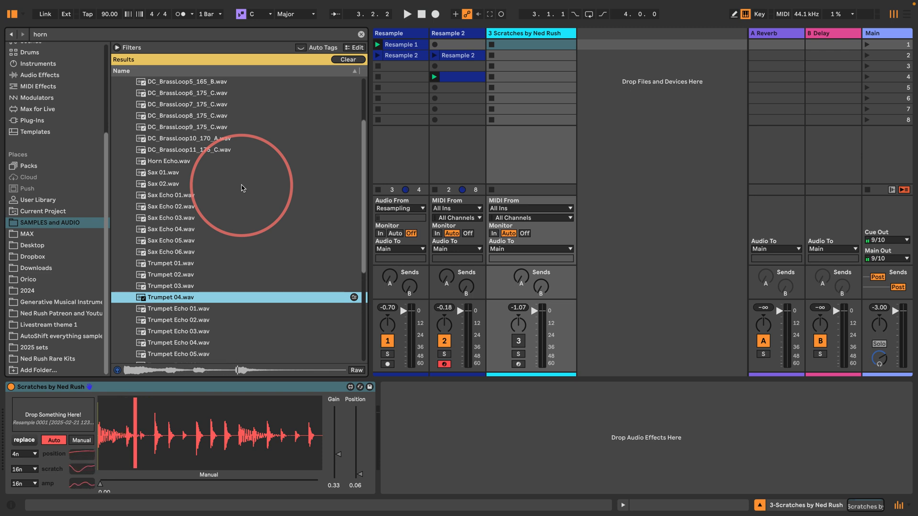
Load Trumpet 04.wav into the Scratches device, activate track 3, and play the set.
drag(144, 298, 68, 411)
click(520, 345)
key(space)
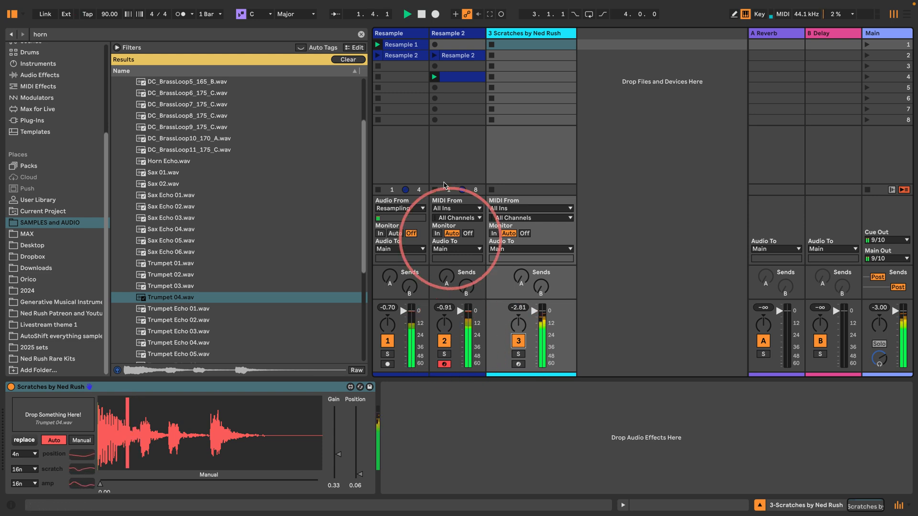
Stop the playing clips on the Resample and Resample 2 tracks and set the Scratches device's Gain to 0.57.
click(378, 190)
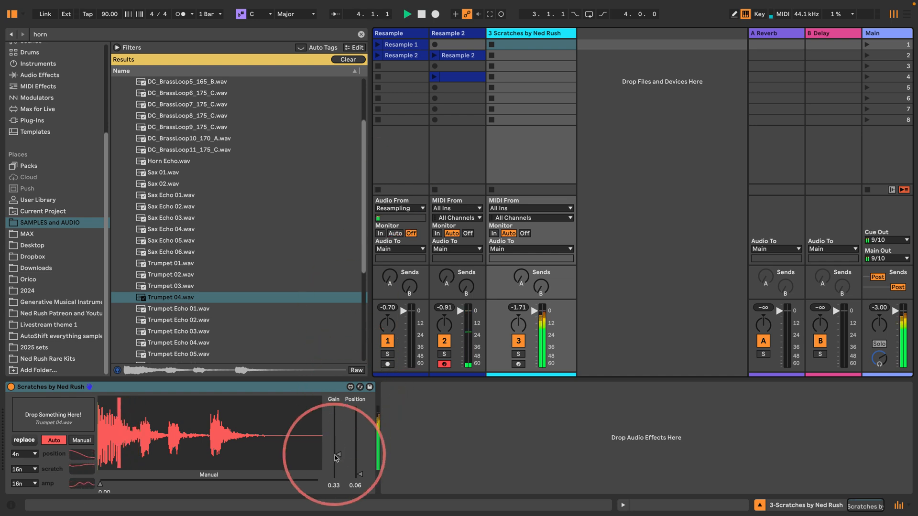
mouse_move(336, 453)
mouse_down()
mouse_move(335, 428)
mouse_move(335, 437)
mouse_up()
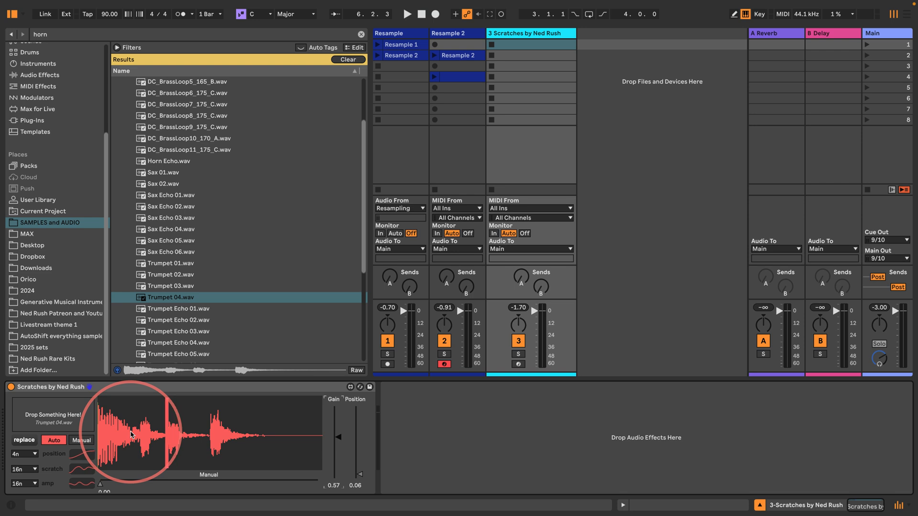
Examine the waveform of the Resample 1 clip, return to the Scratches device, and play it on its own.
click(409, 45)
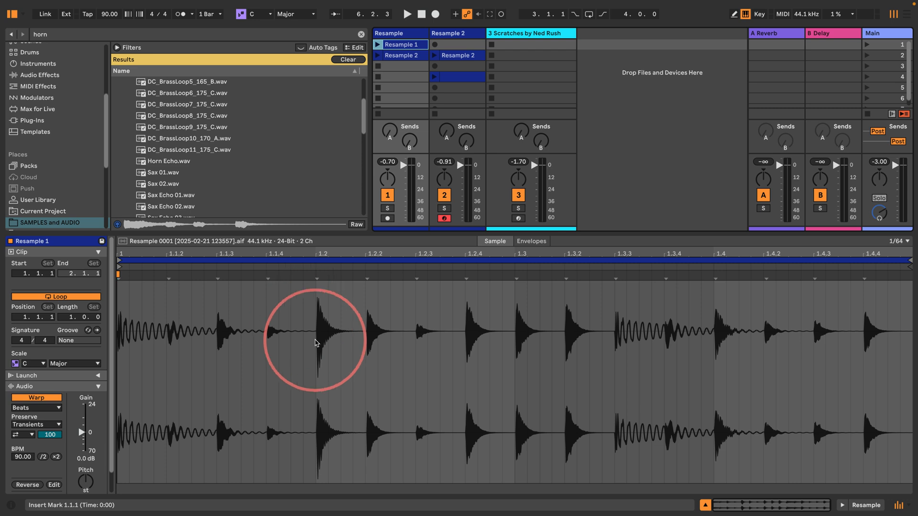
drag(349, 233, 317, 355)
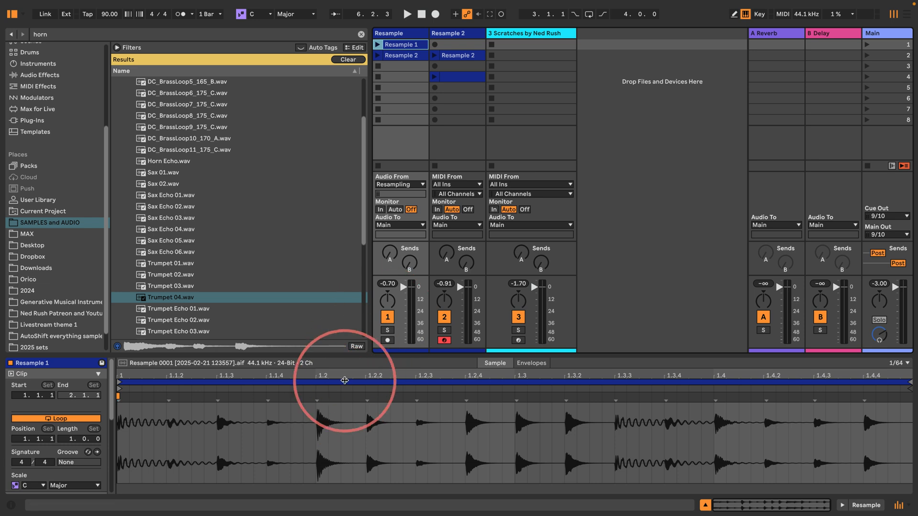
click(536, 39)
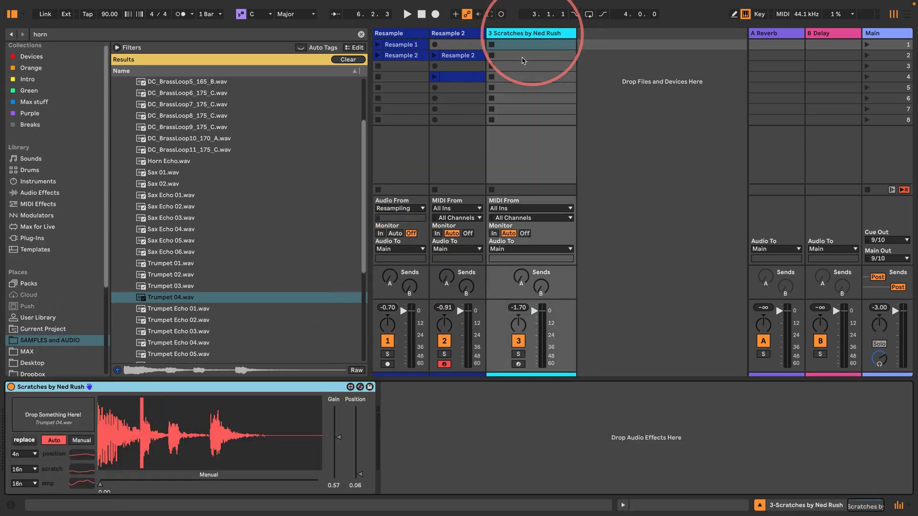
key(space)
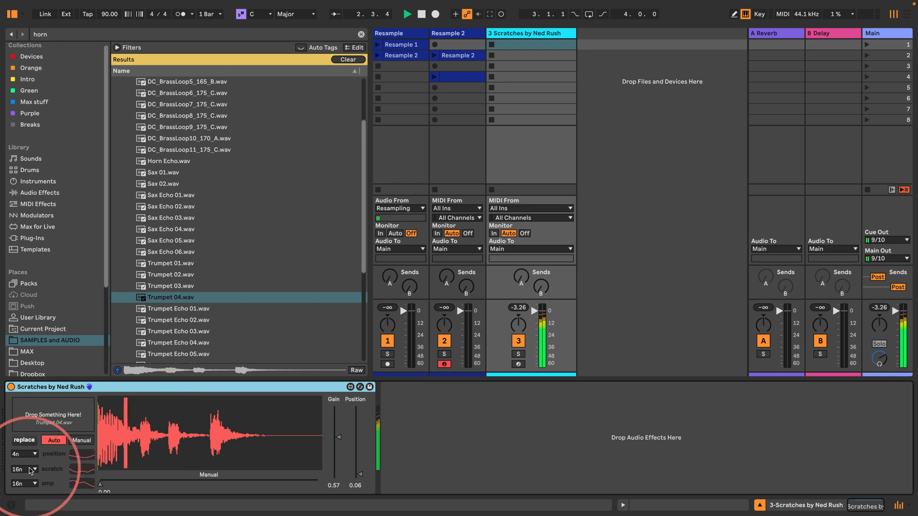
Try a scratch rate of 64n in the Scratches device and set it back to 16n.
click(28, 471)
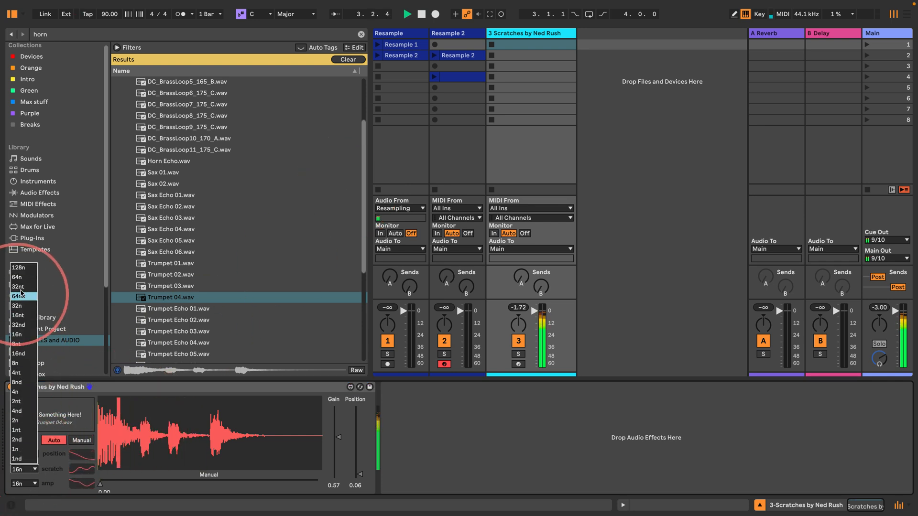
click(21, 277)
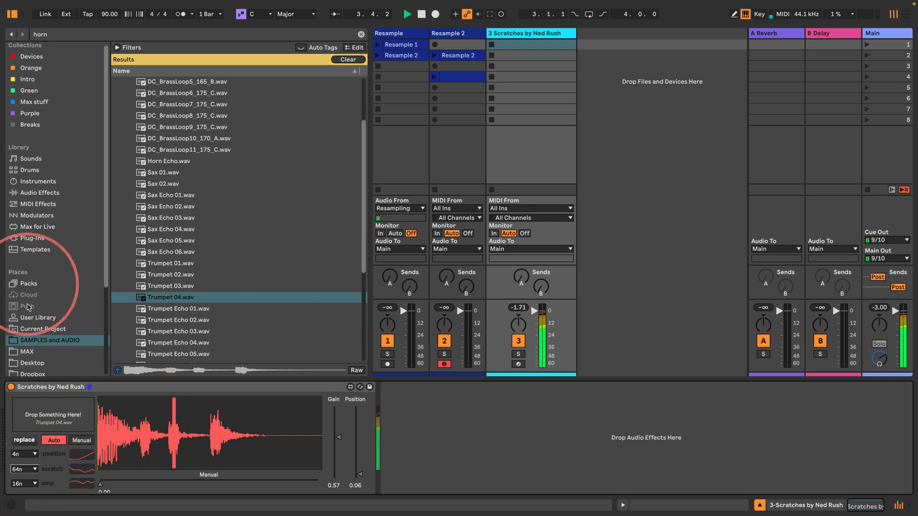
click(23, 454)
click(22, 335)
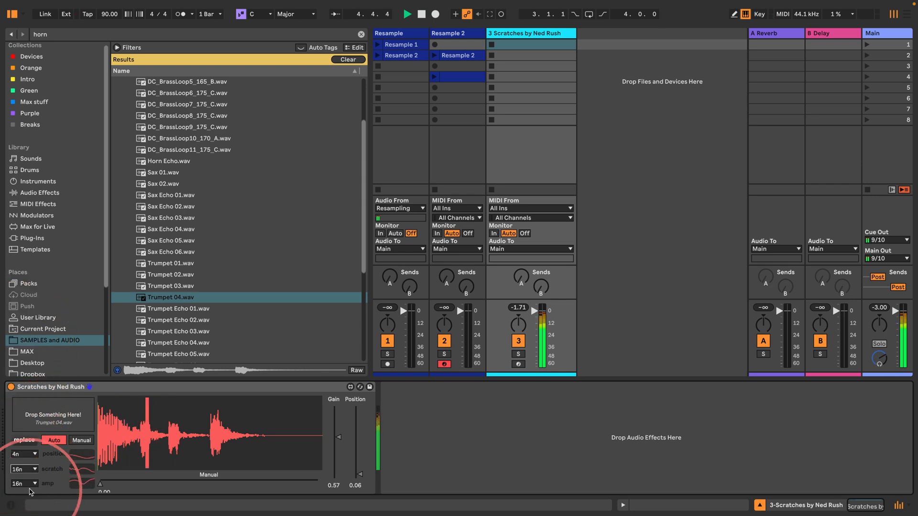
Set the Scratches device's Position to 0.00 and its Gain to 0.39.
drag(361, 475, 359, 479)
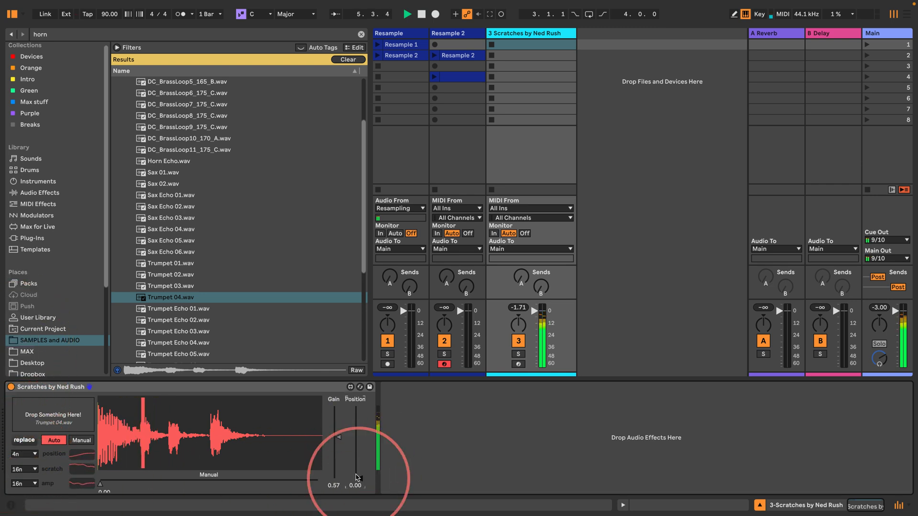
drag(337, 439, 335, 464)
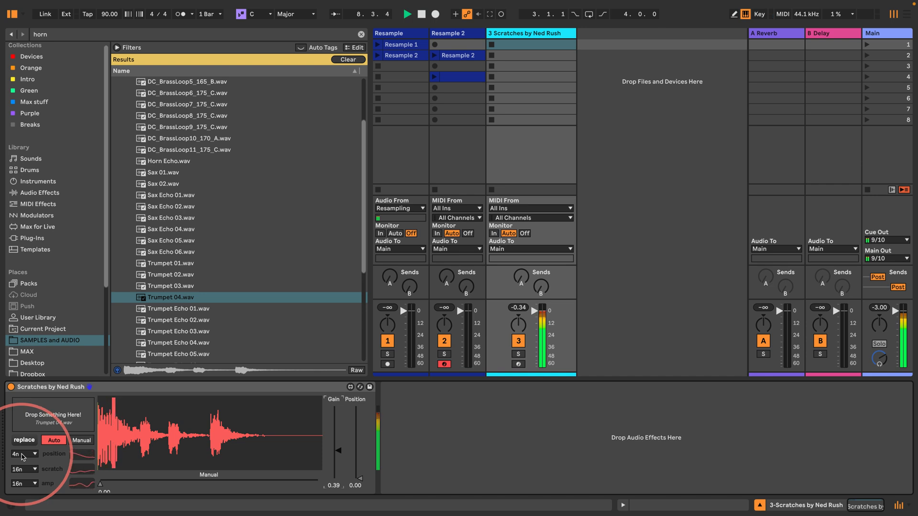
Arm the Resample track and start recording the scratched trumpet into its seventh clip slot.
click(388, 365)
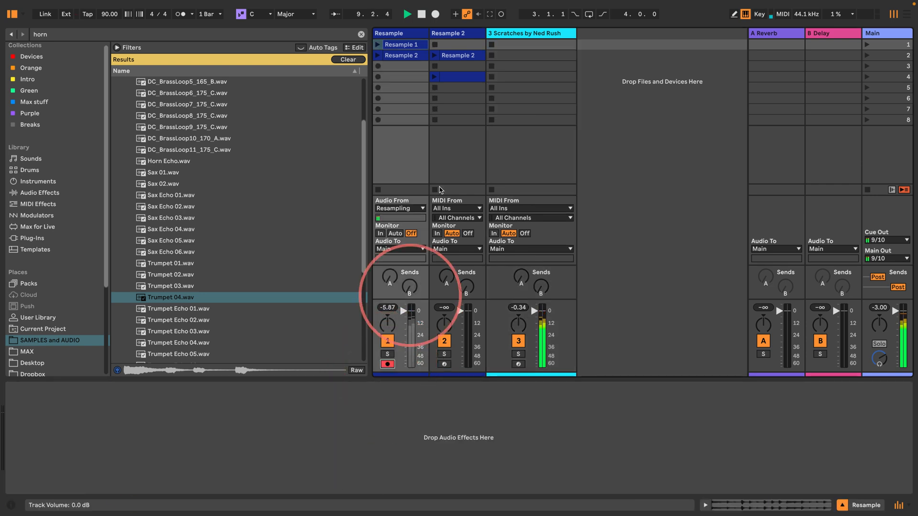
click(378, 109)
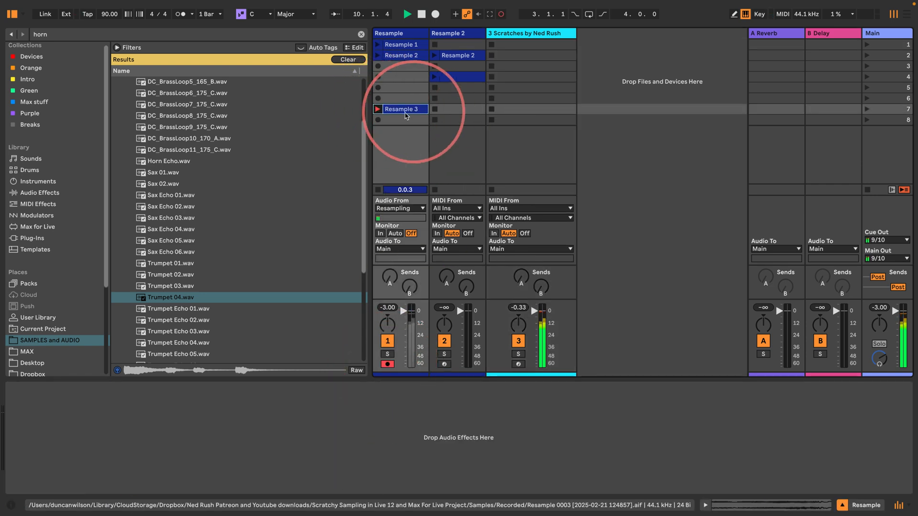
Finish recording the scratched trumpet into the Resample track's seventh slot and stop all playback.
click(397, 112)
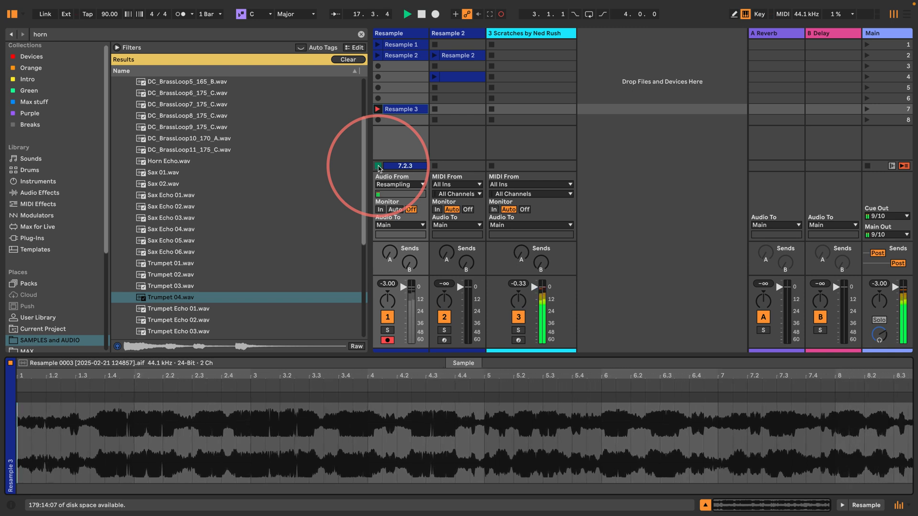
click(378, 166)
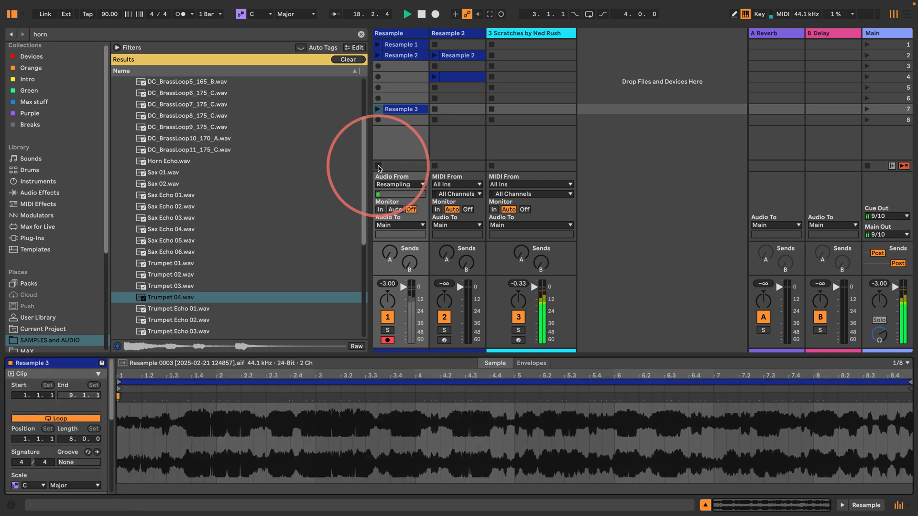
key(space)
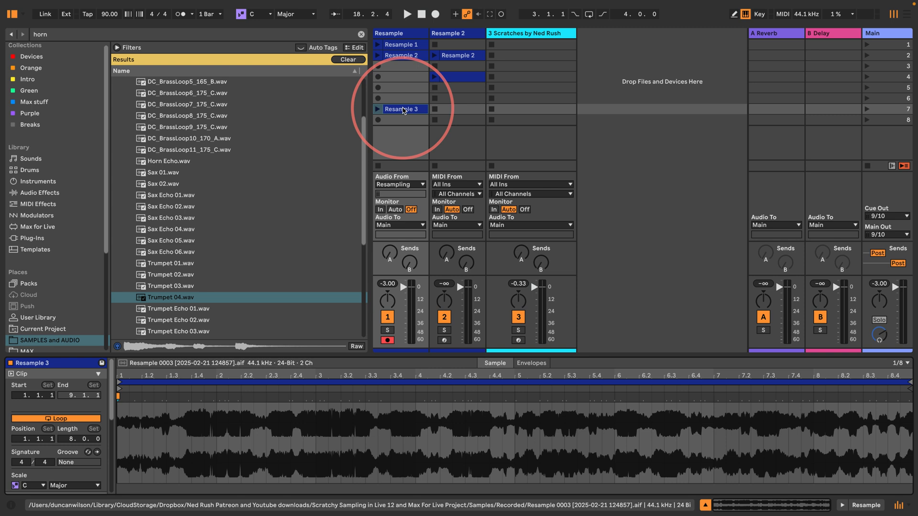
Slice the Resample 3 audio clip to a new MIDI track, one slice per 1/8 Note, using the Sampler slicing preset.
right_click(403, 110)
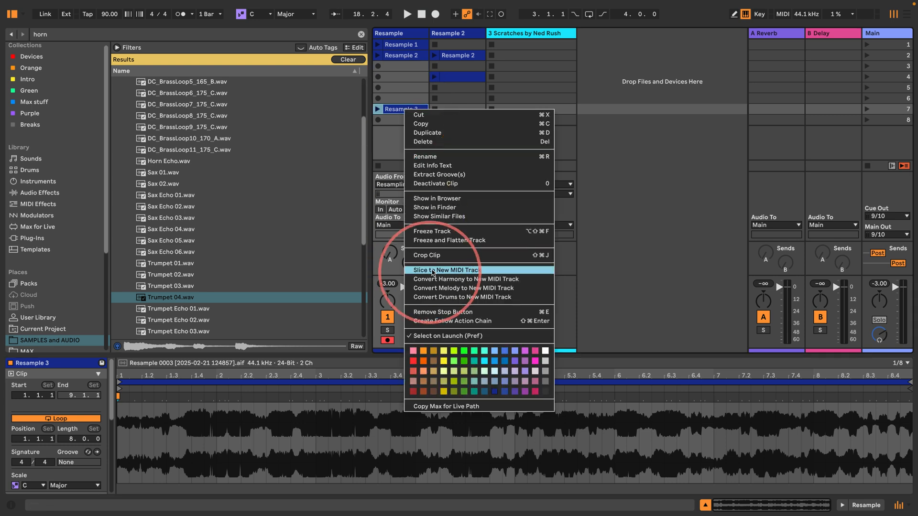
click(458, 270)
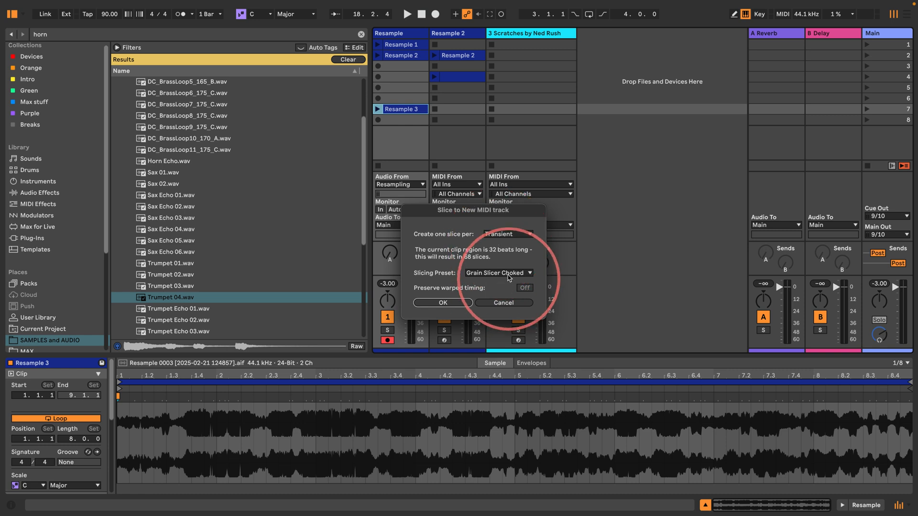
click(499, 272)
click(497, 302)
click(501, 236)
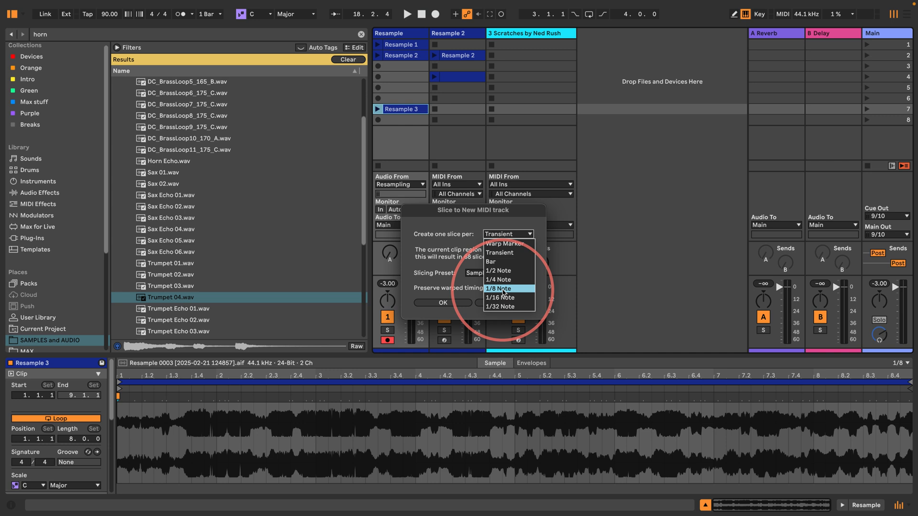
click(503, 290)
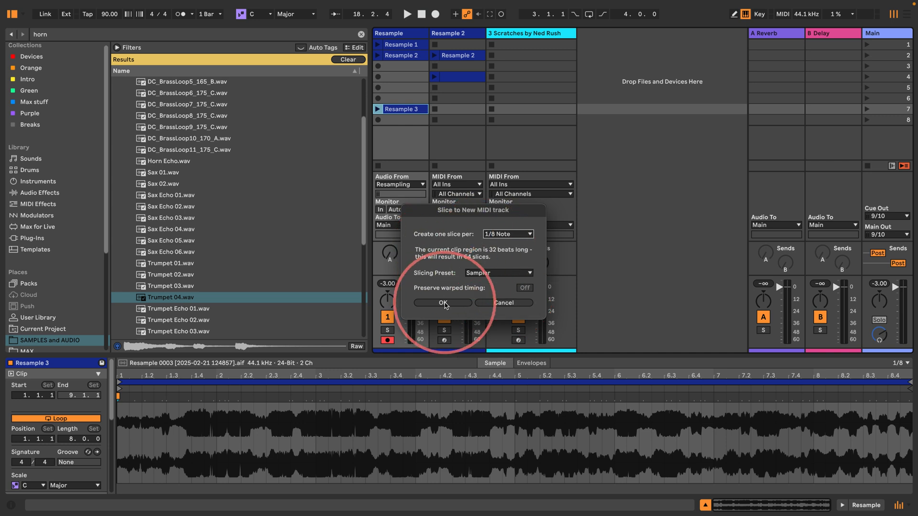
click(453, 304)
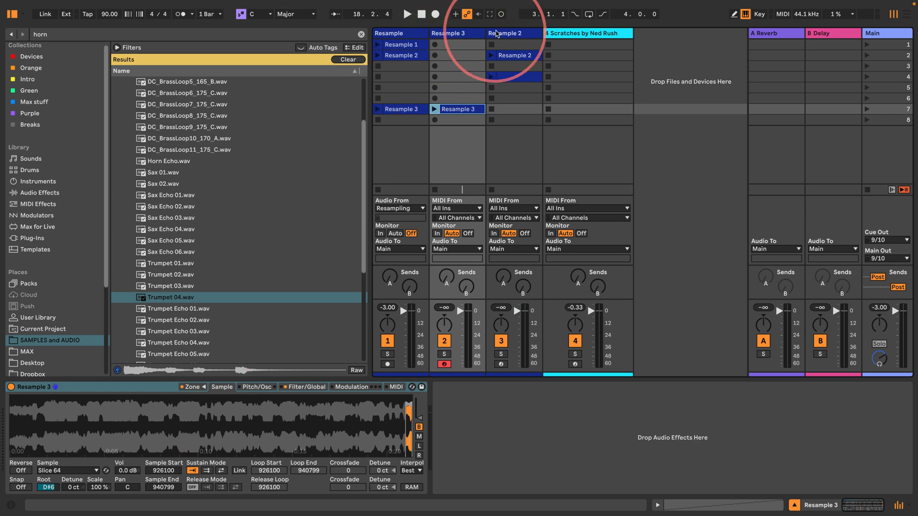
Copy the Resample 2 track's MIDI effects, from Expression Control through Arpeggiator, in front of the Sampler on the Resample 3 track.
click(506, 33)
scroll(364, 430, left, 8)
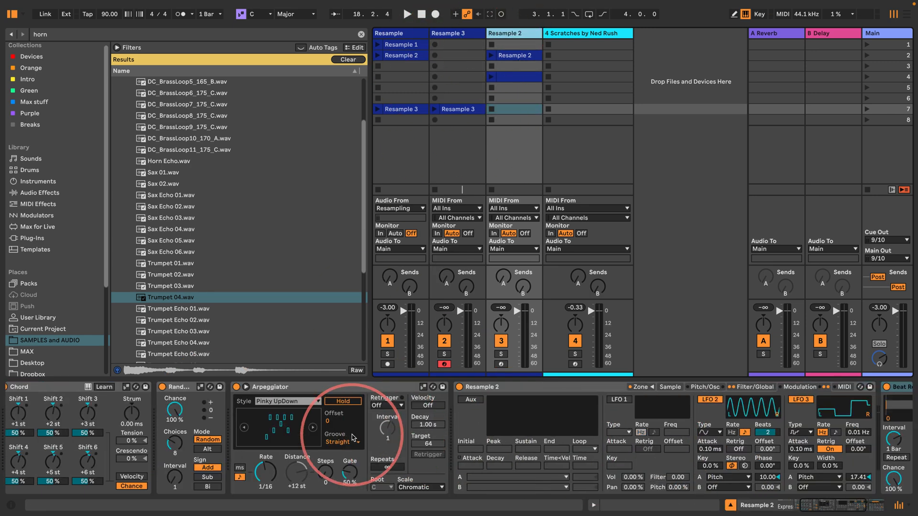
scroll(407, 382, left, 4)
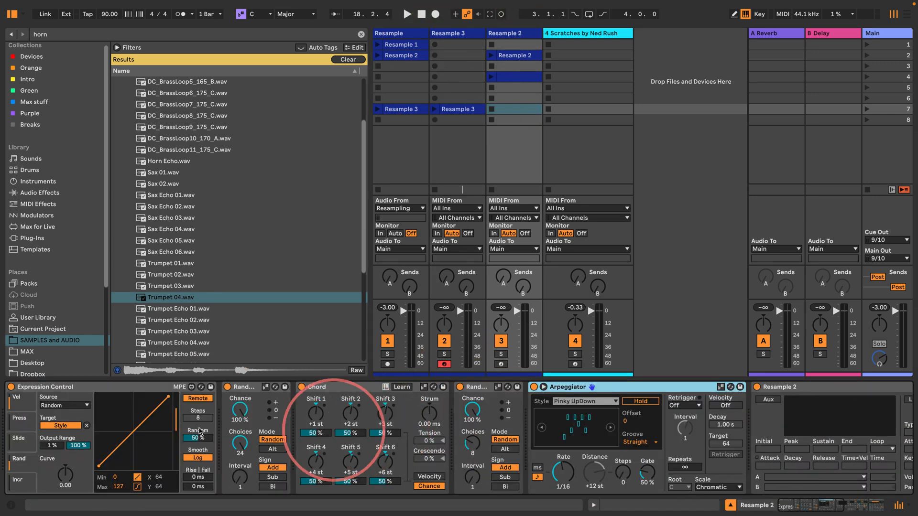
click(92, 388)
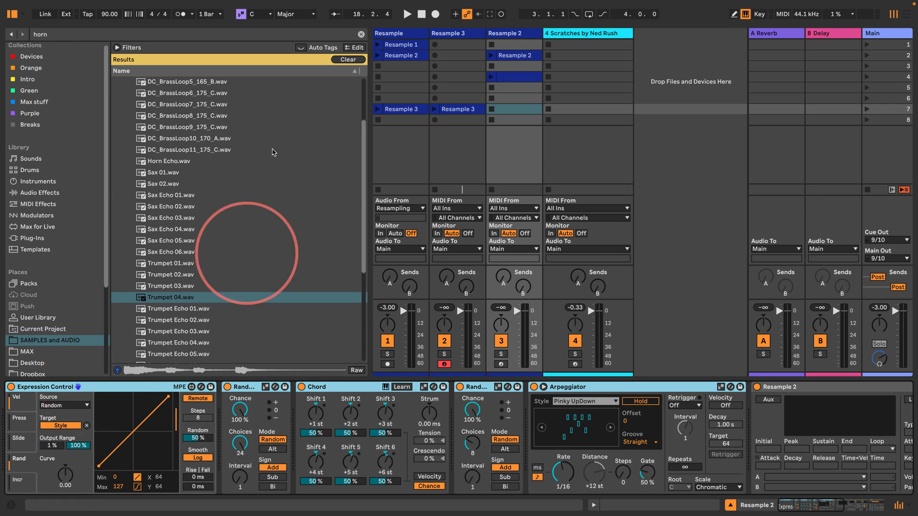
click(447, 33)
click(102, 388)
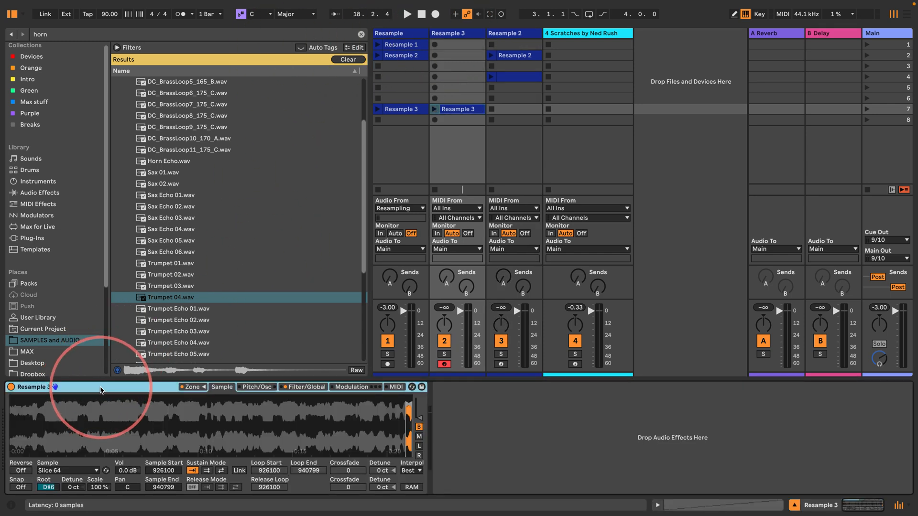
key(super+v)
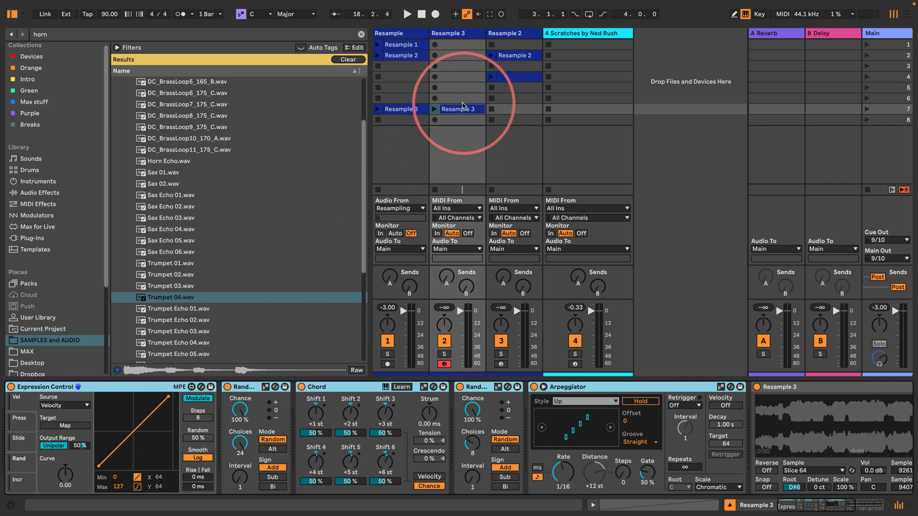
Move the sliced Resample 3 MIDI clip to its track's fourth slot and audition a copy of Resample 2's unnamed clip in the seventh slot.
drag(463, 106, 461, 77)
click(511, 67)
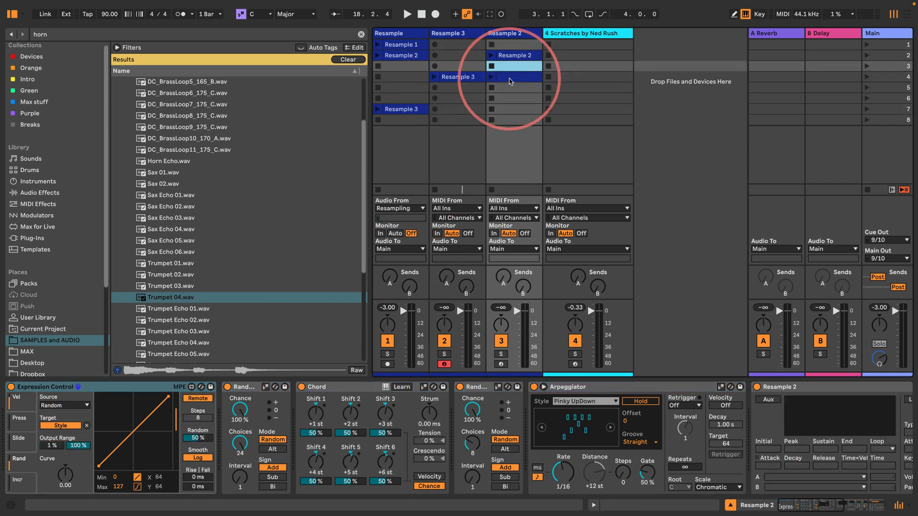
click(435, 109)
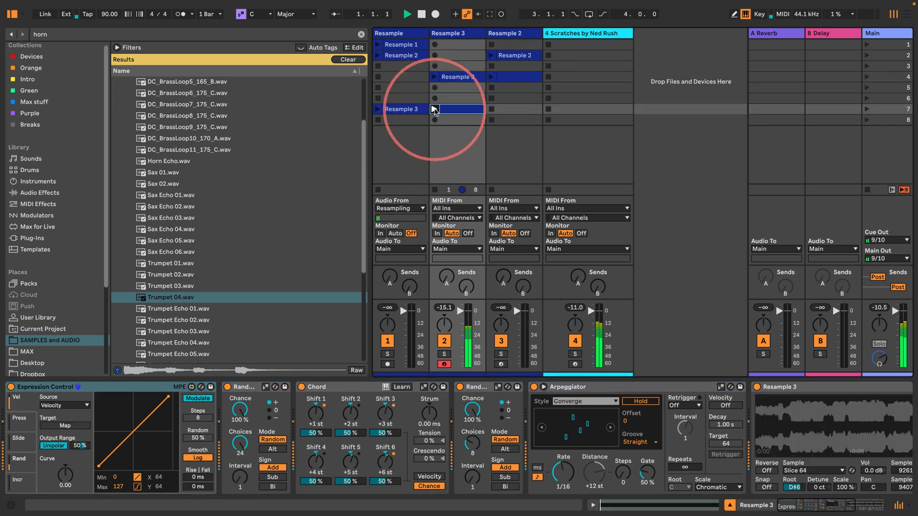
key(space)
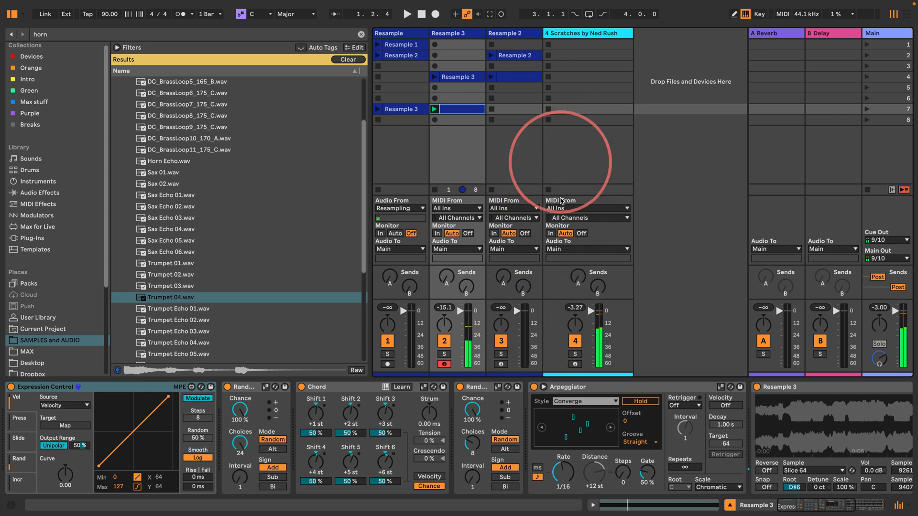
Turn off the 4 Scratches track and play the Resample 1 clip alongside the Resample 3 track.
click(576, 343)
key(space)
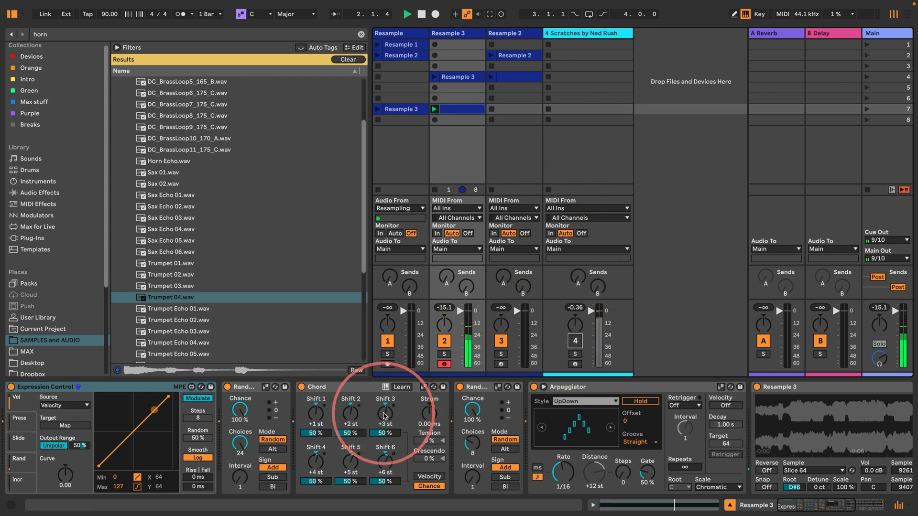
click(378, 44)
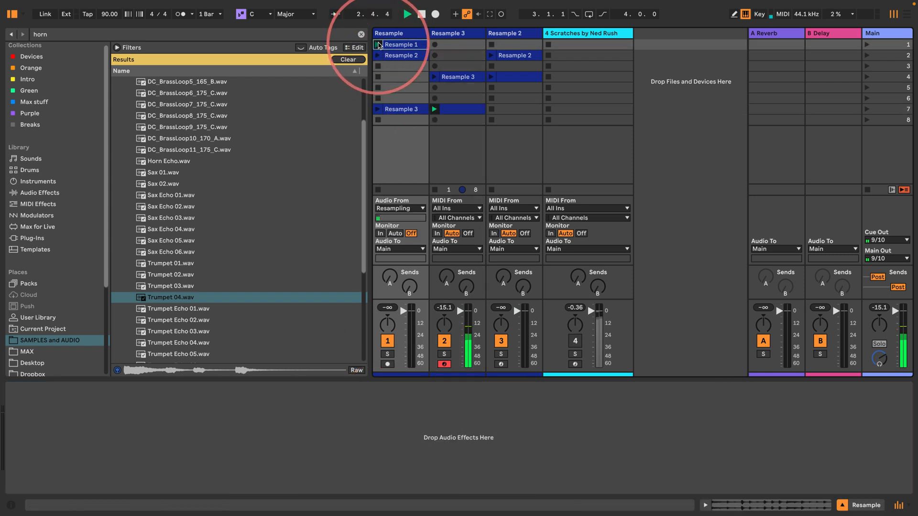
drag(372, 207, 304, 207)
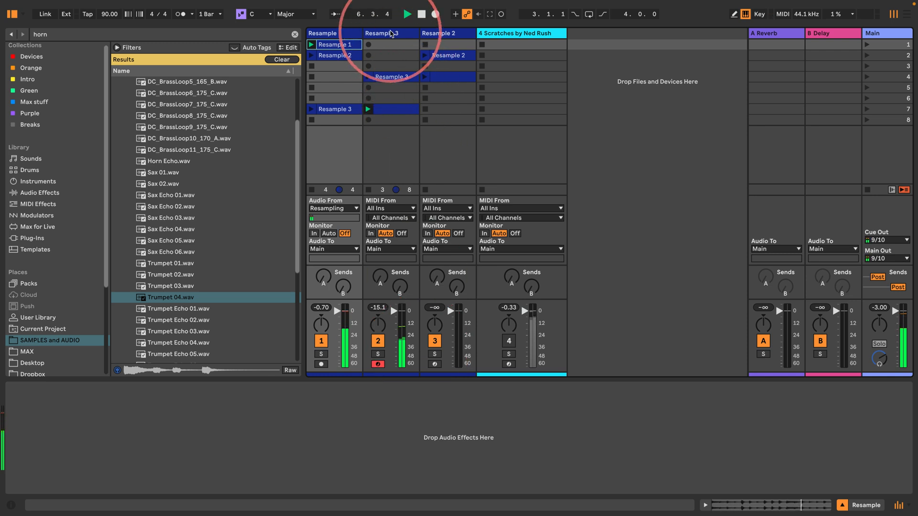
Set the Resample 3 Sampler's volume to 0 dB and its amplitude envelope to 1.00 ms attack and 100 ms release.
click(389, 33)
scroll(612, 421, right, 6)
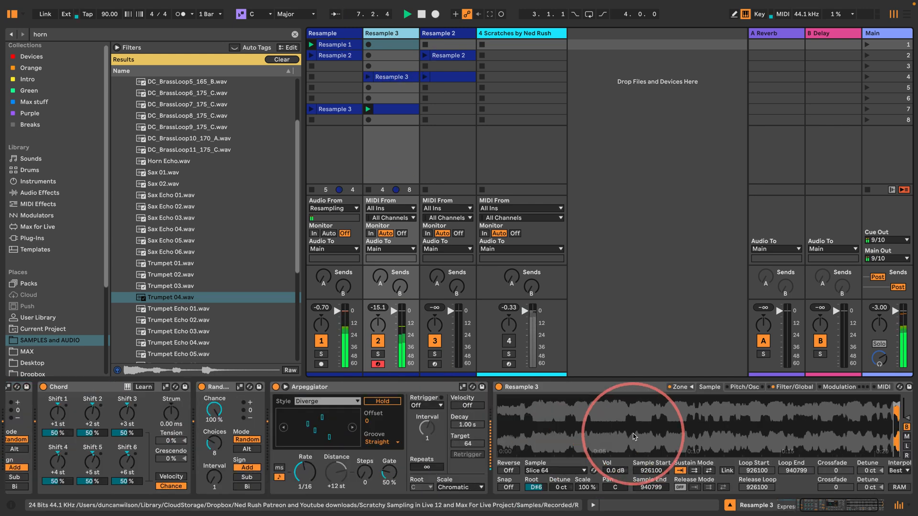
click(771, 388)
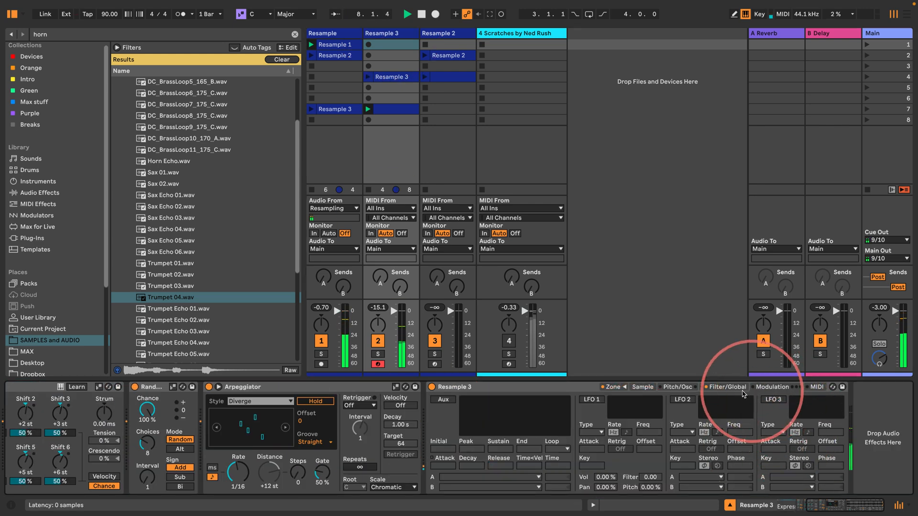
click(421, 14)
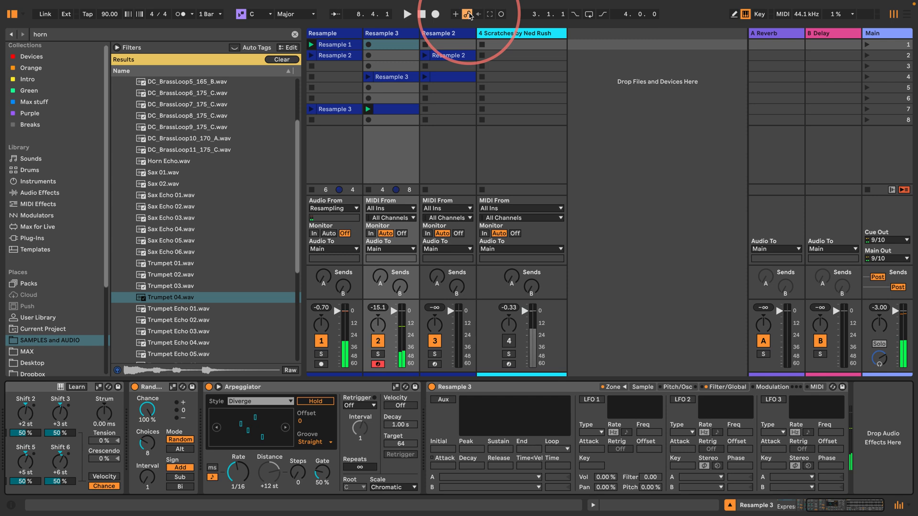
click(747, 387)
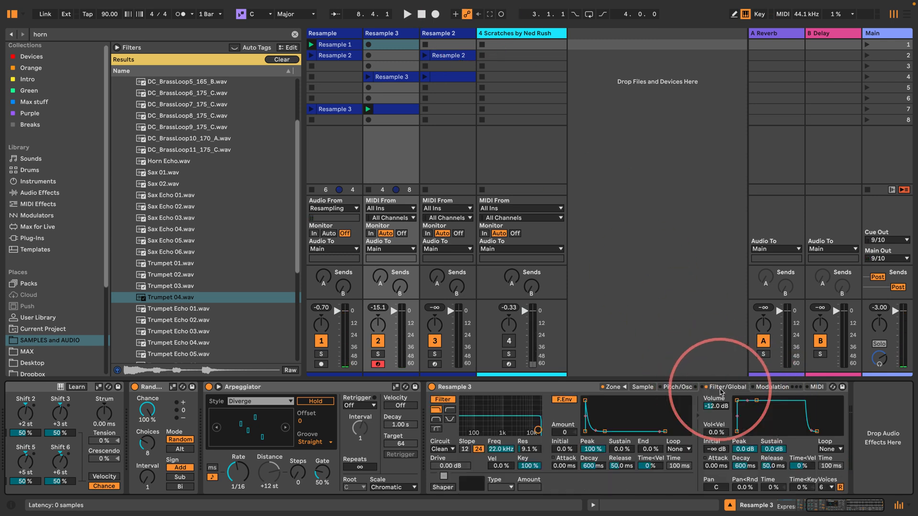
double_click(712, 405)
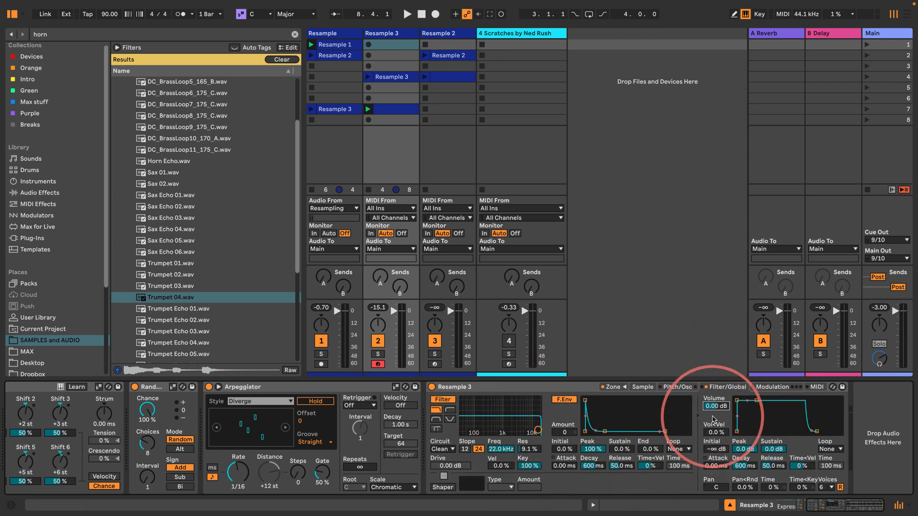
click(713, 465)
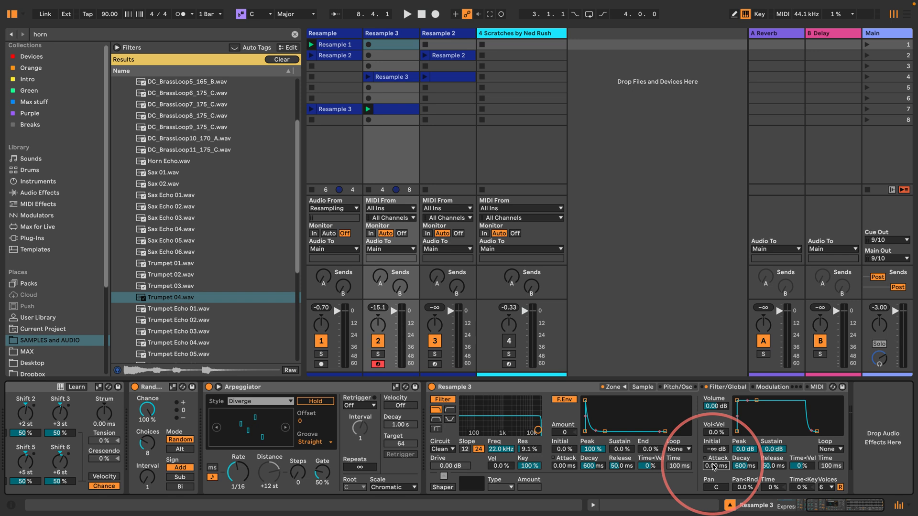
drag(712, 464, 717, 464)
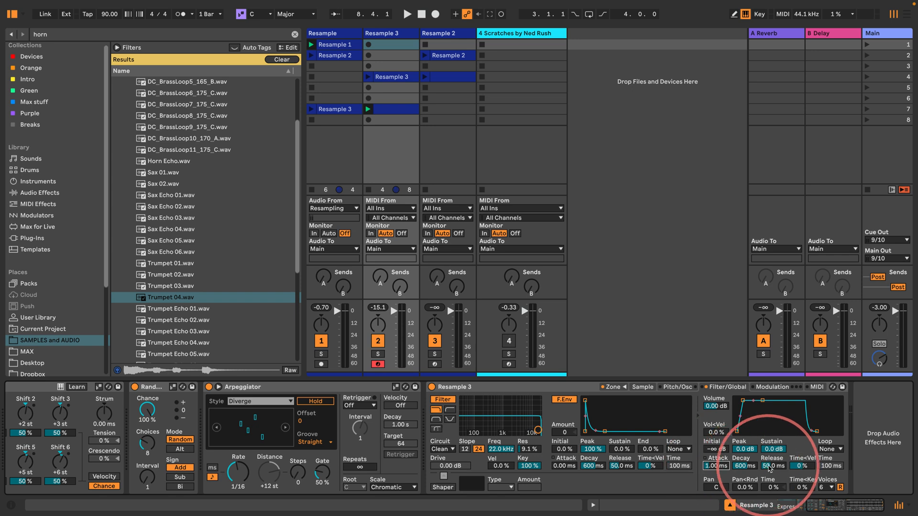
drag(773, 468, 771, 463)
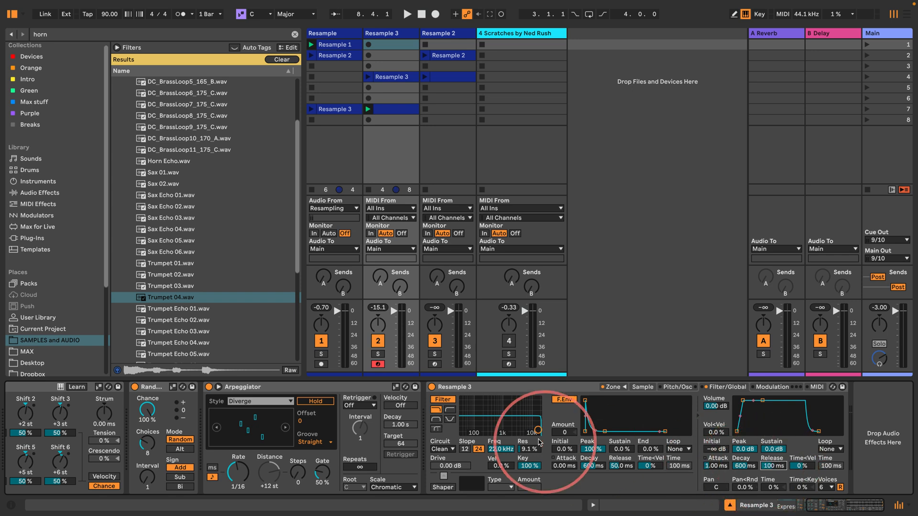
Set the Sampler filter's key tracking to 0% and switch it to a high-pass at about 152 Hz.
click(529, 466)
drag(528, 467, 528, 469)
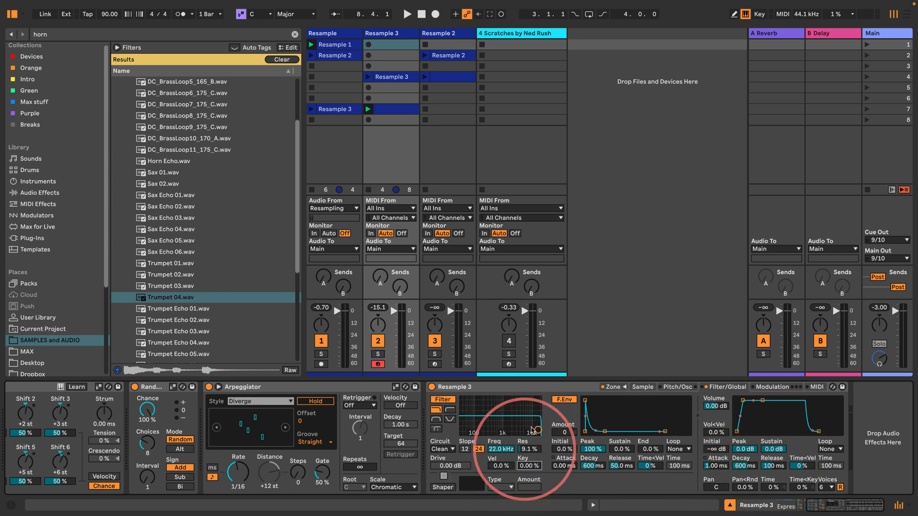
click(448, 408)
drag(480, 433, 480, 432)
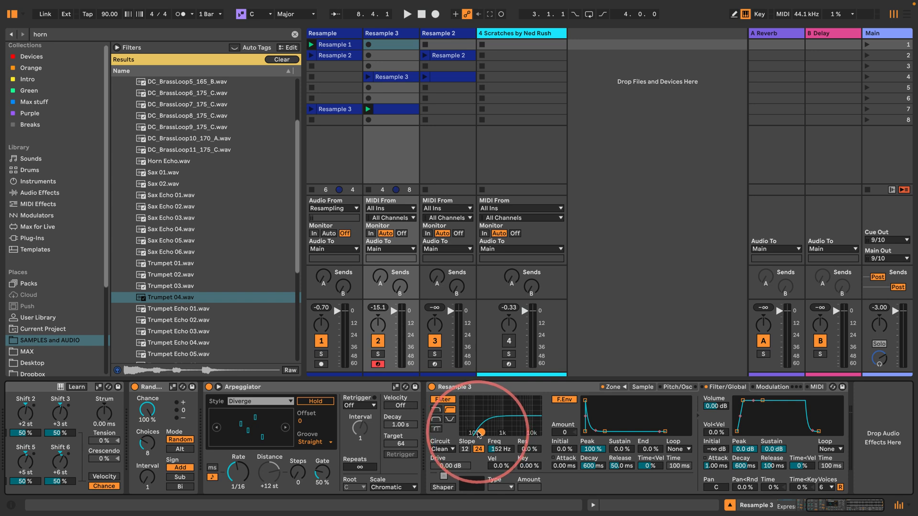
Limit the Sampler to 1 voice and restart playback to hear it.
click(827, 488)
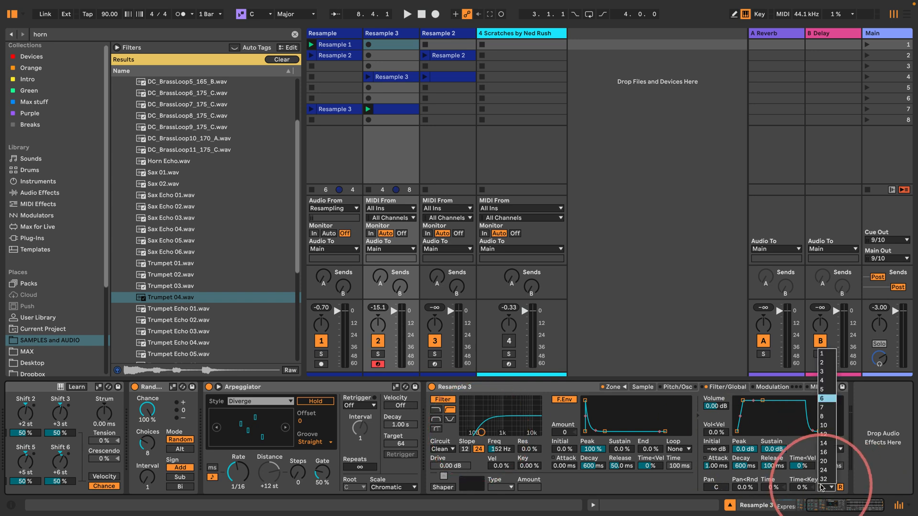
click(822, 354)
key(space)
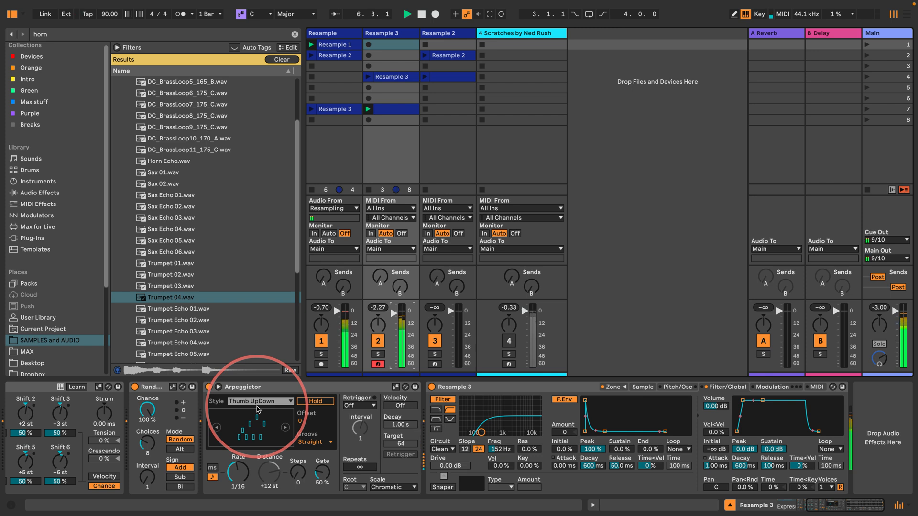
Try different Arpeggiator rates while listening to the arpeggiated pattern.
click(257, 415)
drag(238, 471, 187, 440)
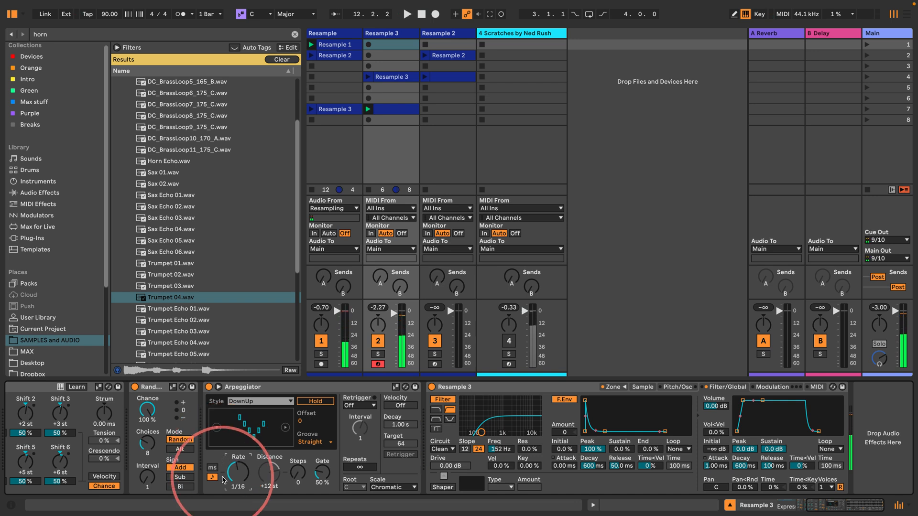
key(space)
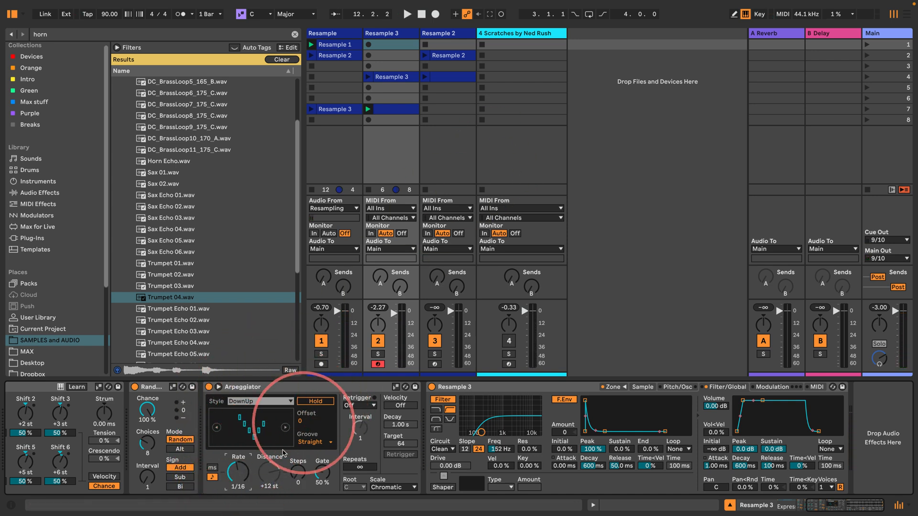
Show the Arpeggiator's Synced Rate envelope in an enlarged clip editor and unlink it with a loop length of 2.2.0.
right_click(237, 471)
click(267, 387)
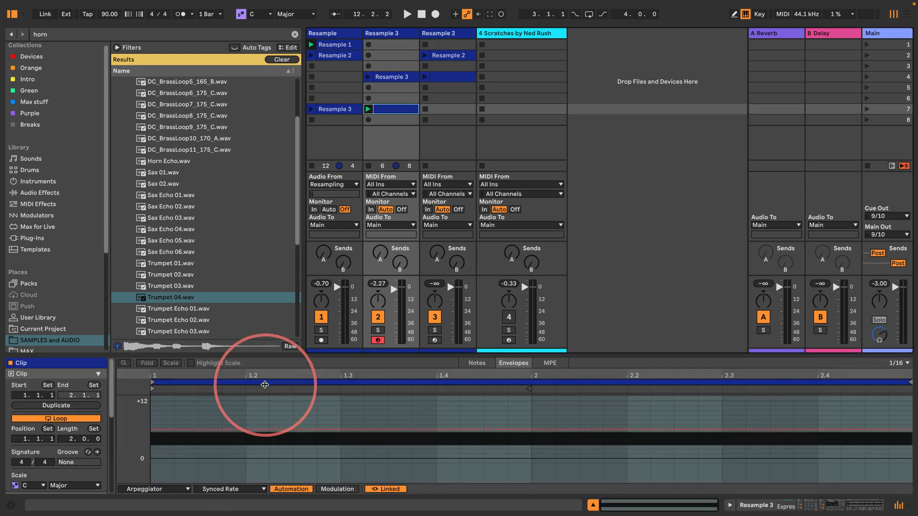
drag(485, 369, 491, 200)
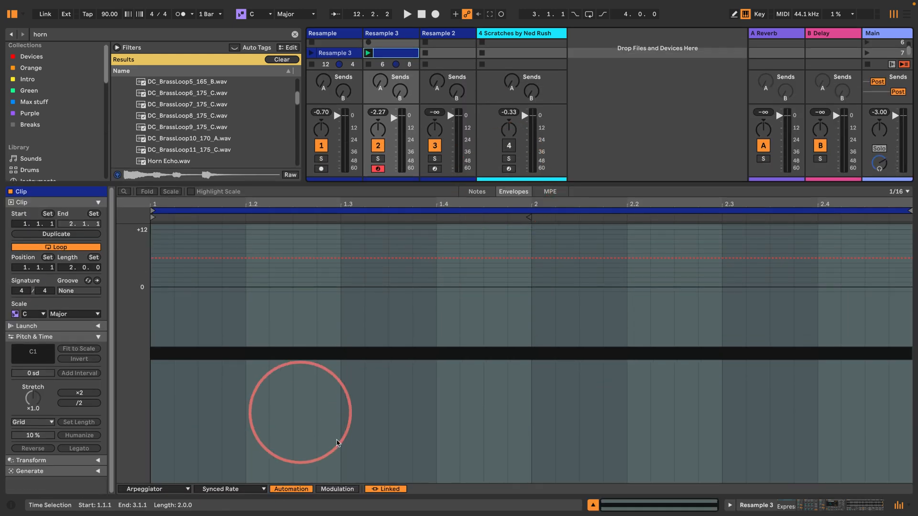
click(385, 489)
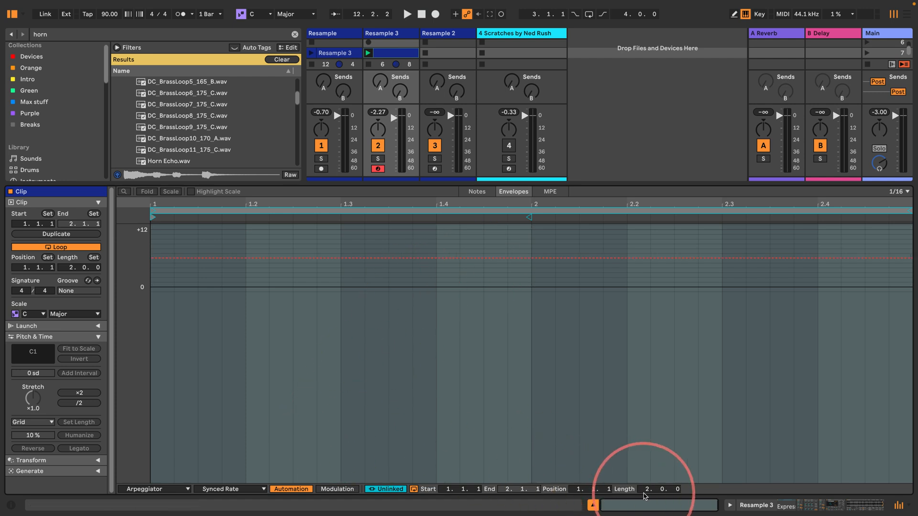
drag(659, 491, 651, 494)
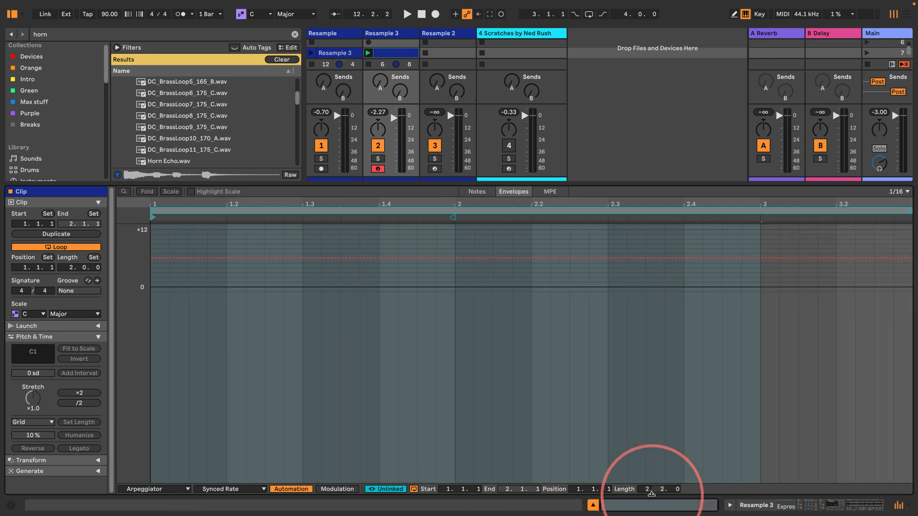
Draw rate steps at 1/8 along the envelope, plus 1/32 at bar 2 and 1/4 at 2.2, and play the clip.
click(174, 259)
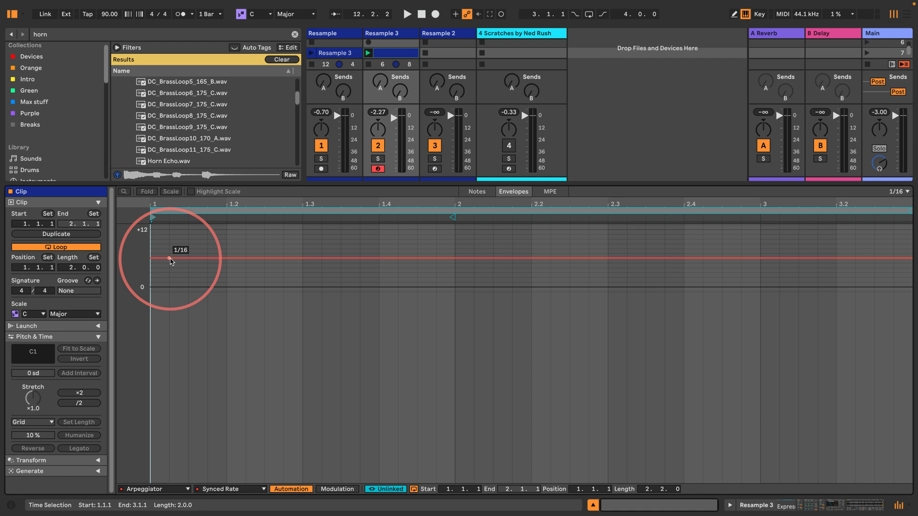
key(b)
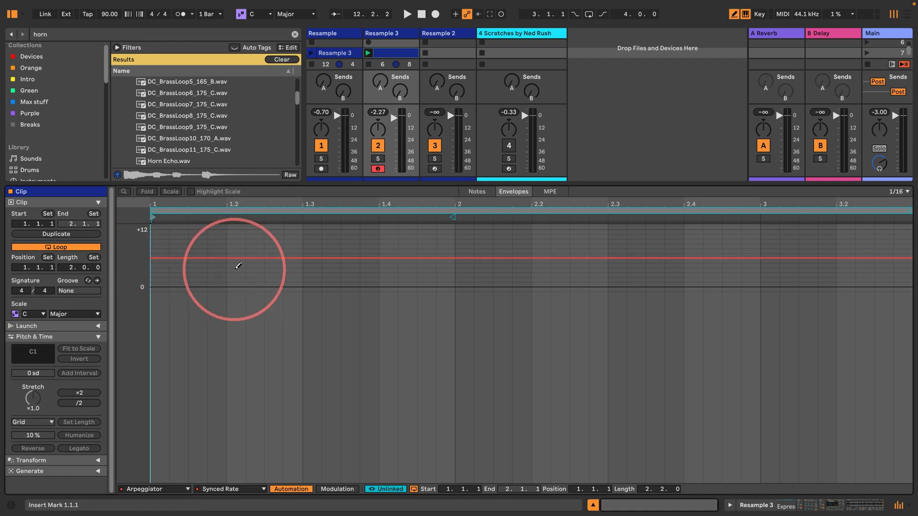
mouse_move(235, 258)
mouse_down()
mouse_move(240, 246)
mouse_move(257, 244)
mouse_move(281, 255)
mouse_up()
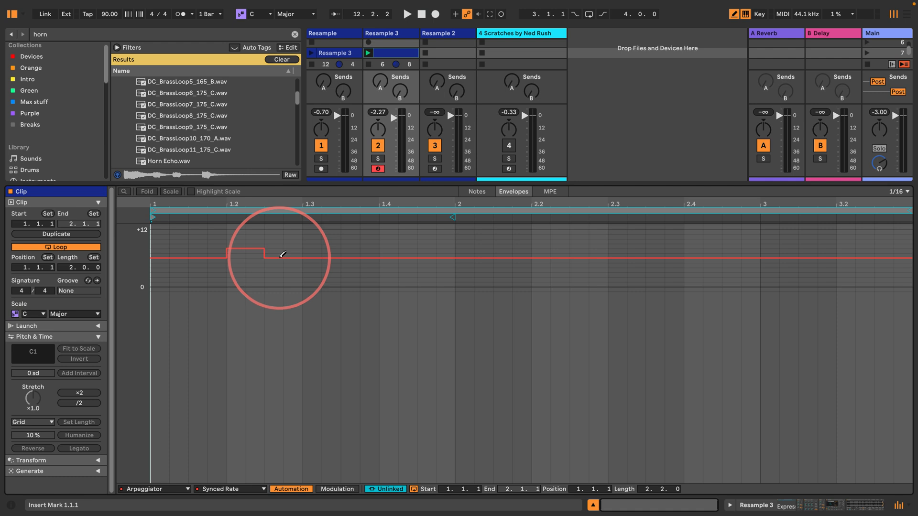
drag(355, 246, 381, 250)
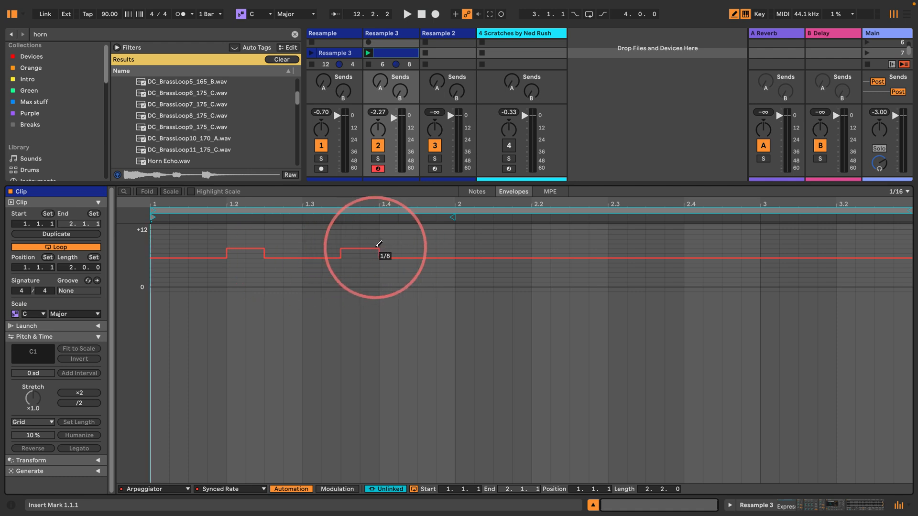
click(466, 266)
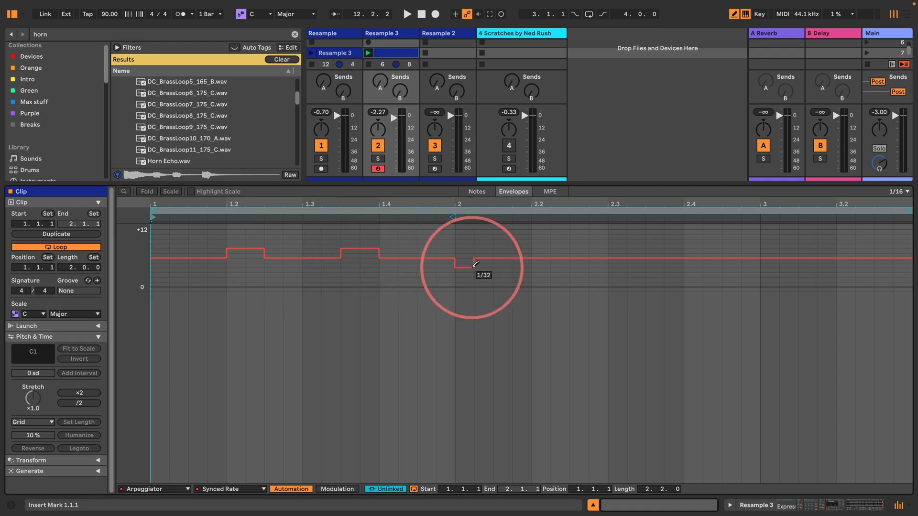
drag(549, 247, 564, 237)
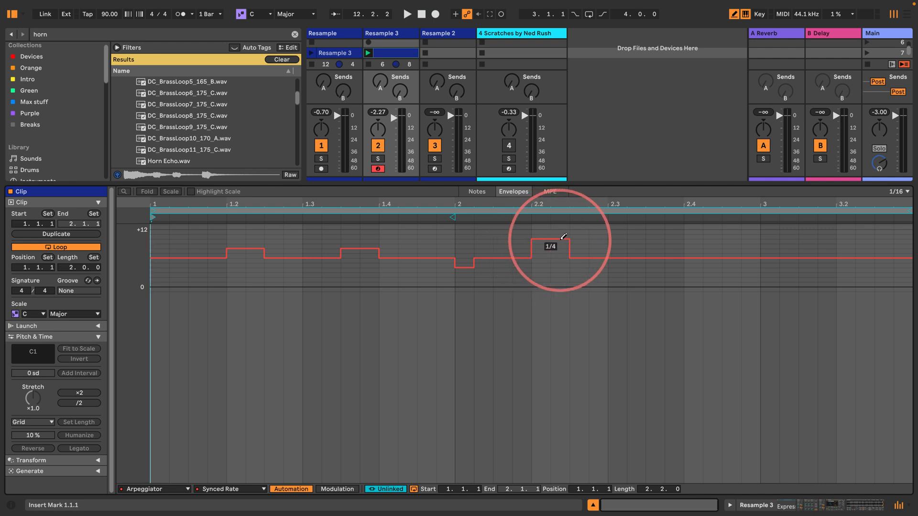
drag(643, 245, 673, 246)
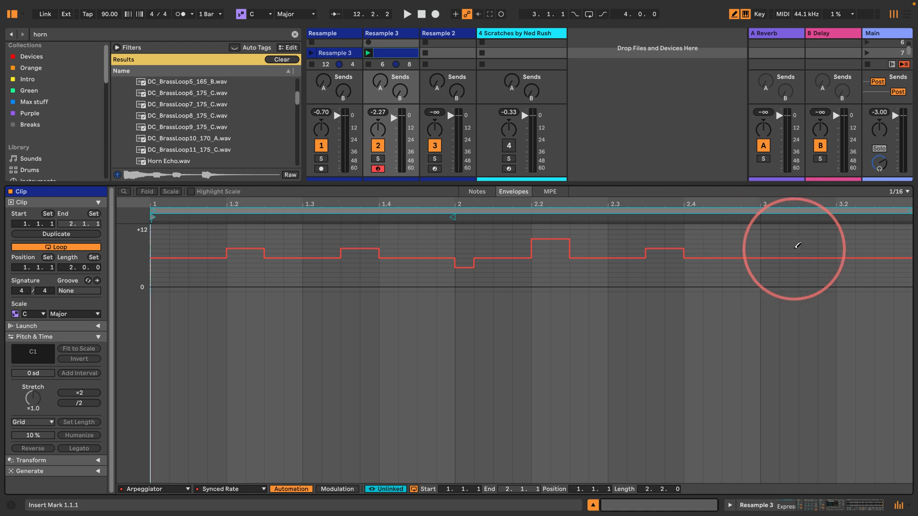
drag(803, 246, 816, 249)
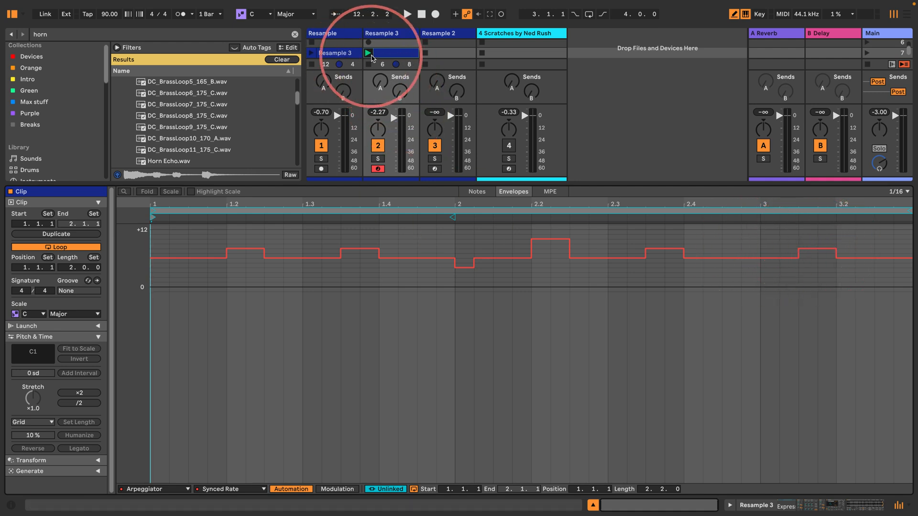
click(369, 53)
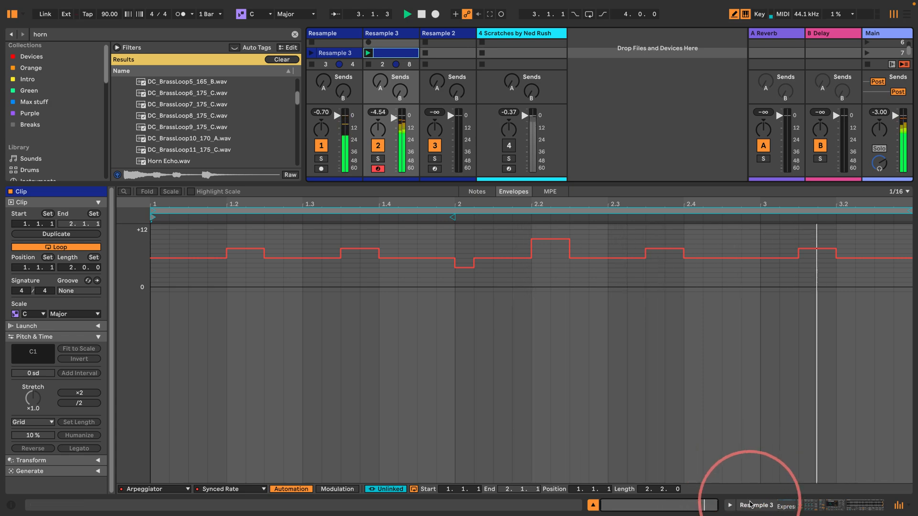
Enable the Sampler's LFO 2 as a sine wave with retrigger off, tempo-synced at 2 beats.
click(748, 508)
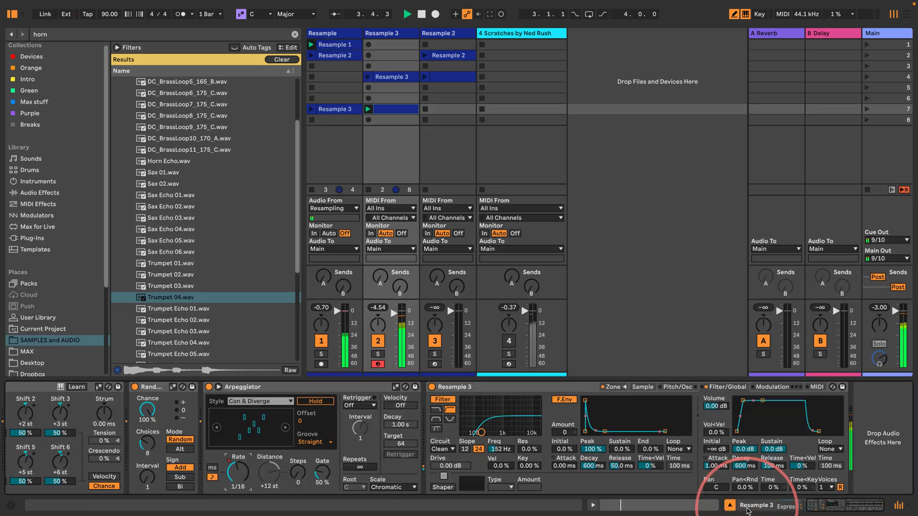
click(765, 388)
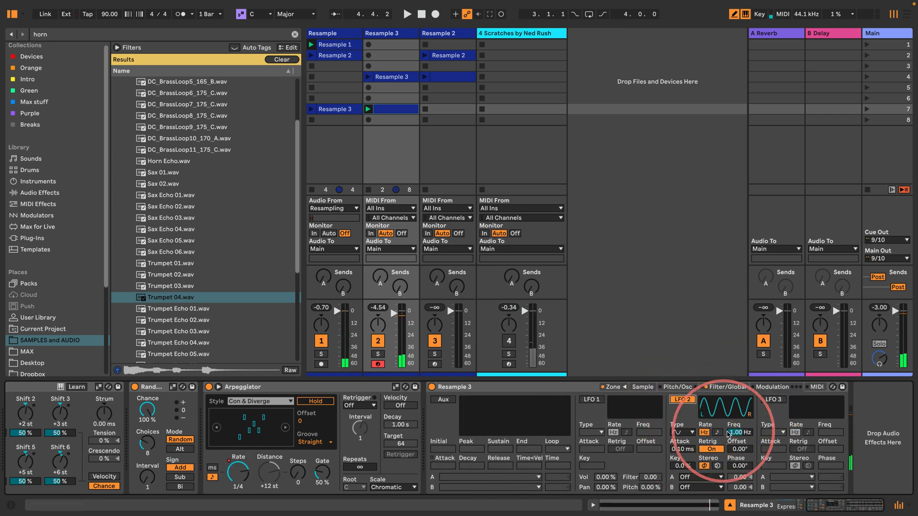
drag(740, 433, 735, 457)
click(703, 450)
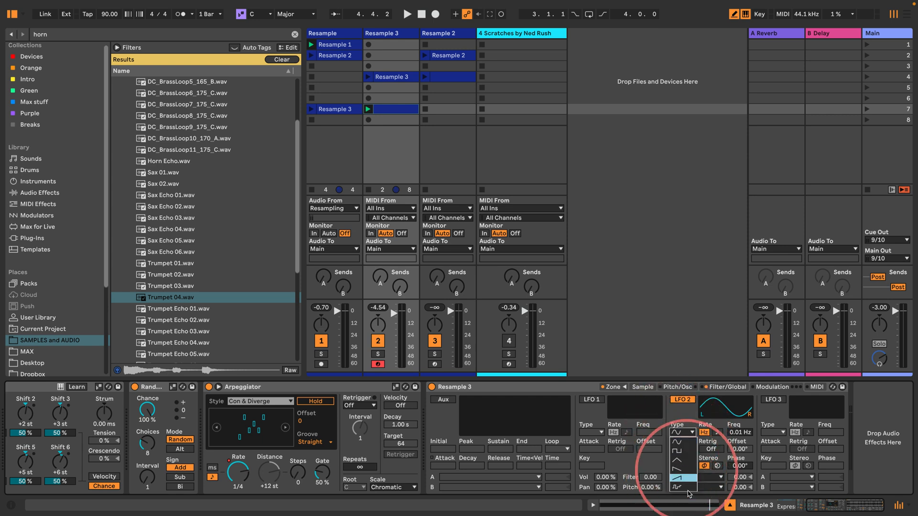
click(688, 444)
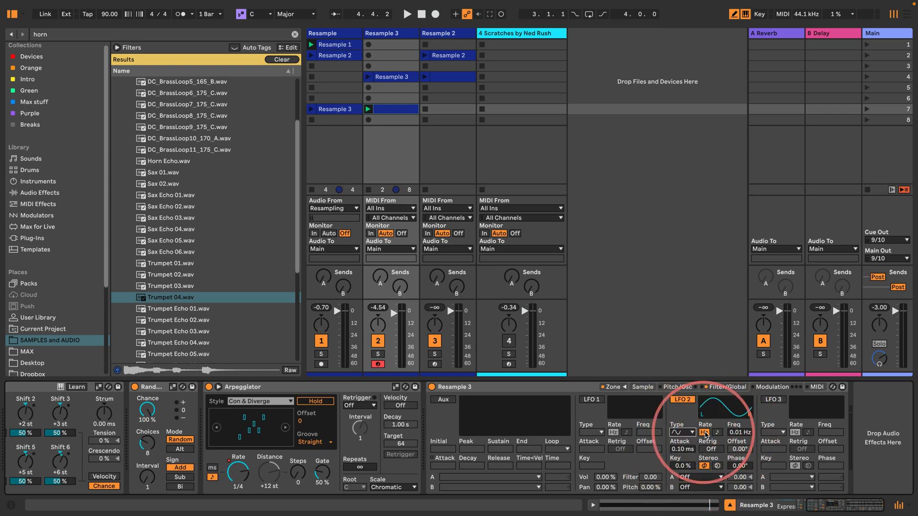
click(718, 433)
drag(740, 433, 740, 411)
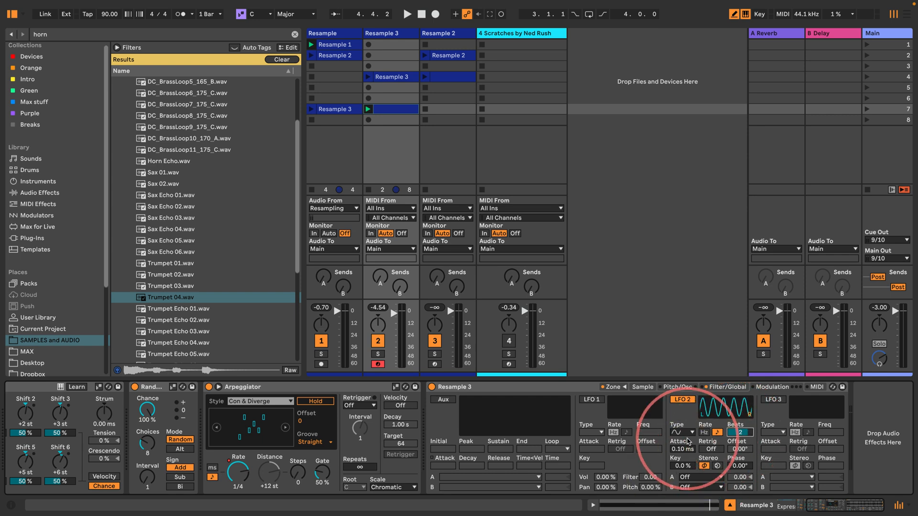
Route LFO 2's destination A to Pitch with an amount of 20 and play the pattern.
click(701, 477)
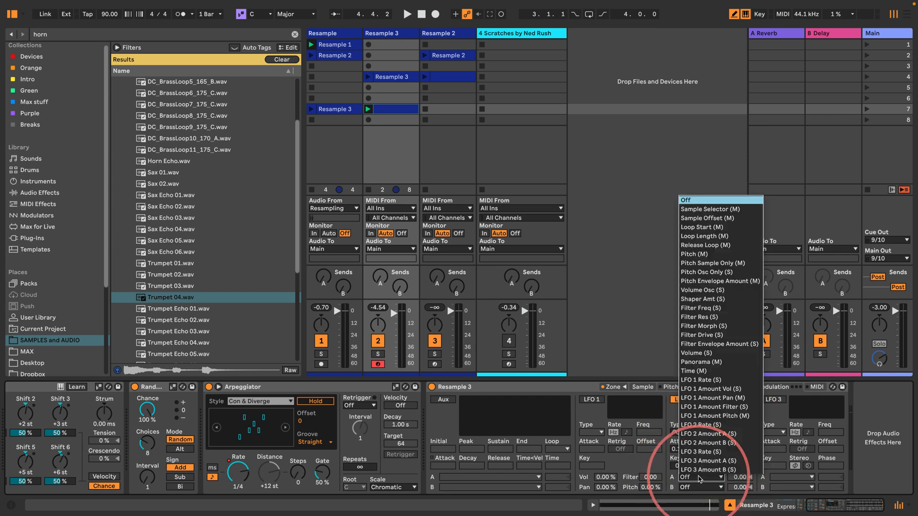
click(702, 264)
drag(739, 478, 742, 478)
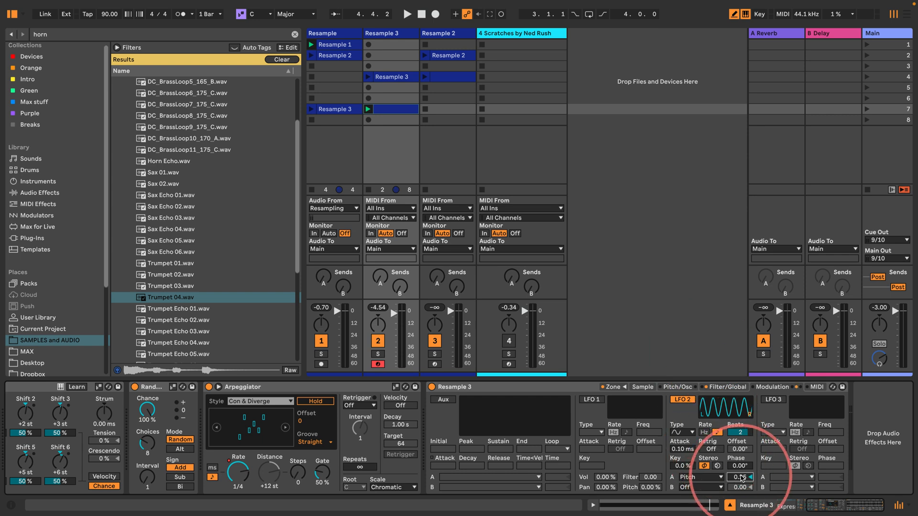
key(space)
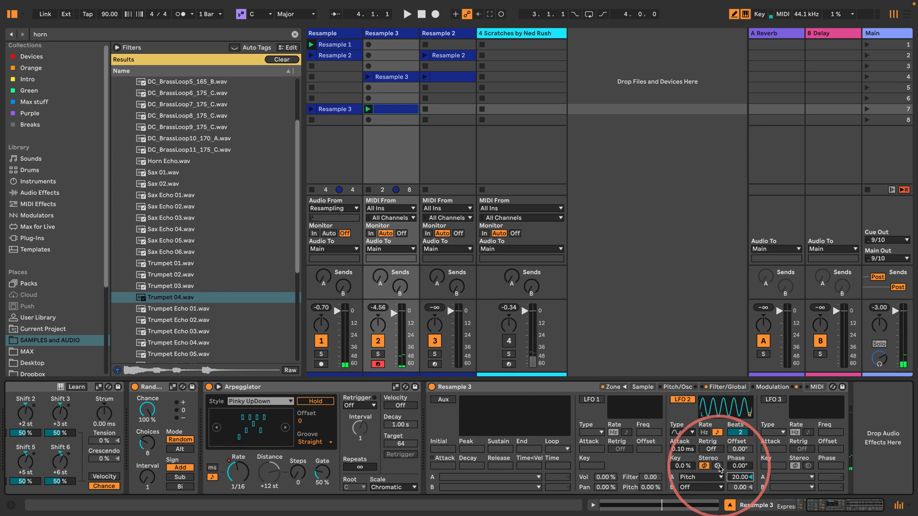
Enable LFO 3 as a random stepped wave at 0.01 Hz with retrigger off, modulating the LFO 2 Rate by 12.94.
click(773, 399)
click(774, 434)
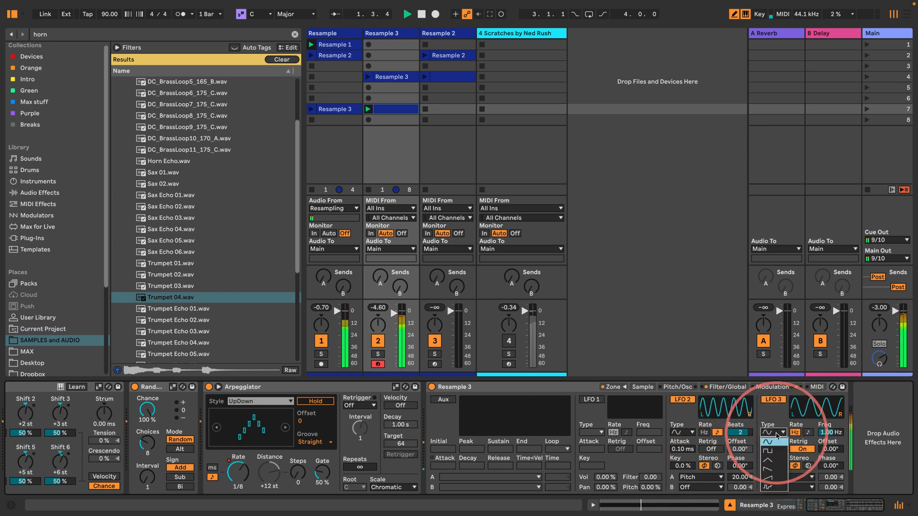
click(771, 488)
click(824, 432)
drag(823, 432, 824, 436)
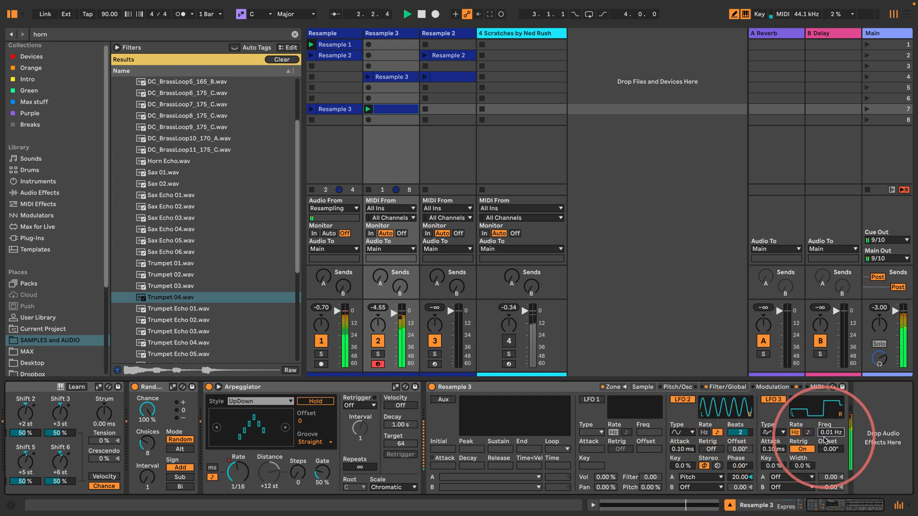
click(803, 449)
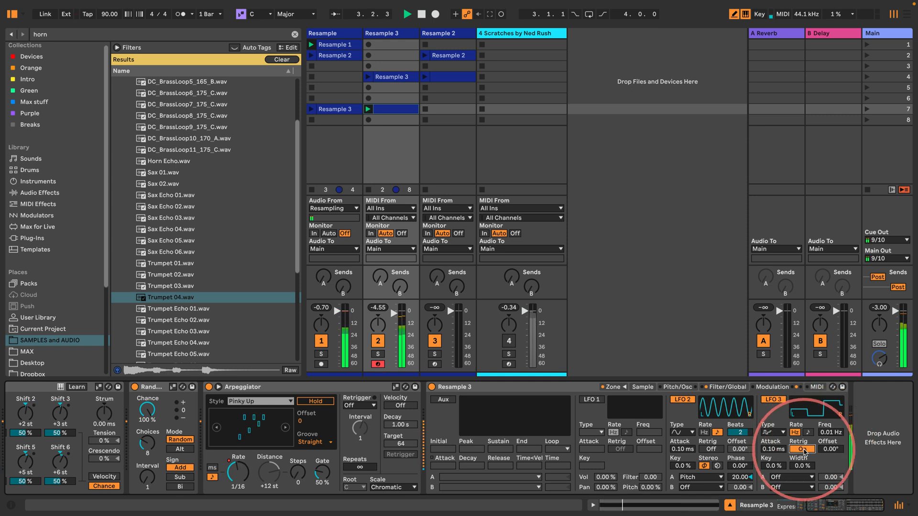
click(793, 479)
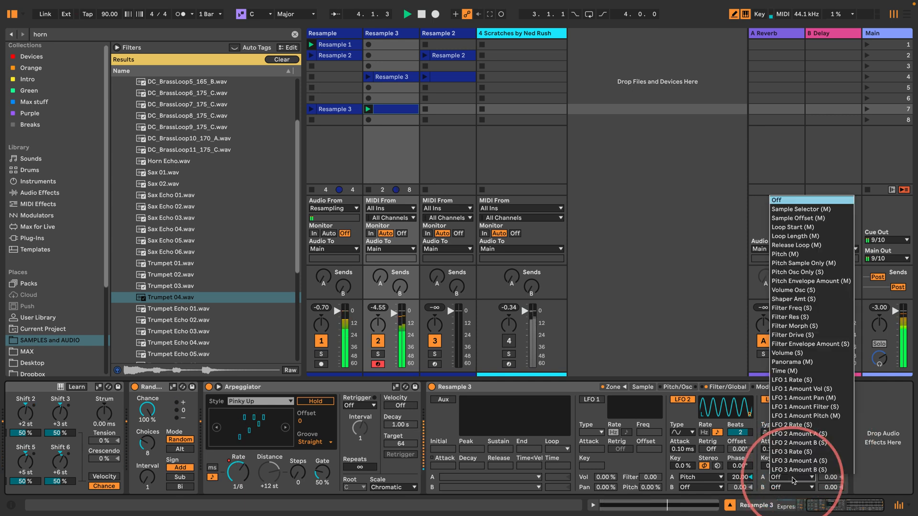
click(797, 425)
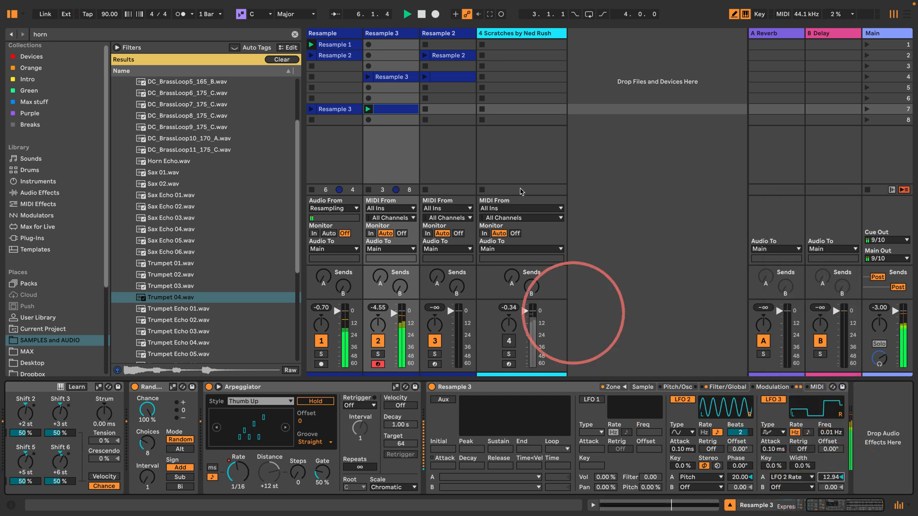
Copy Beat Repeat from the Resample 2 track to the end of Resample 3's device chain and listen to the result.
click(454, 33)
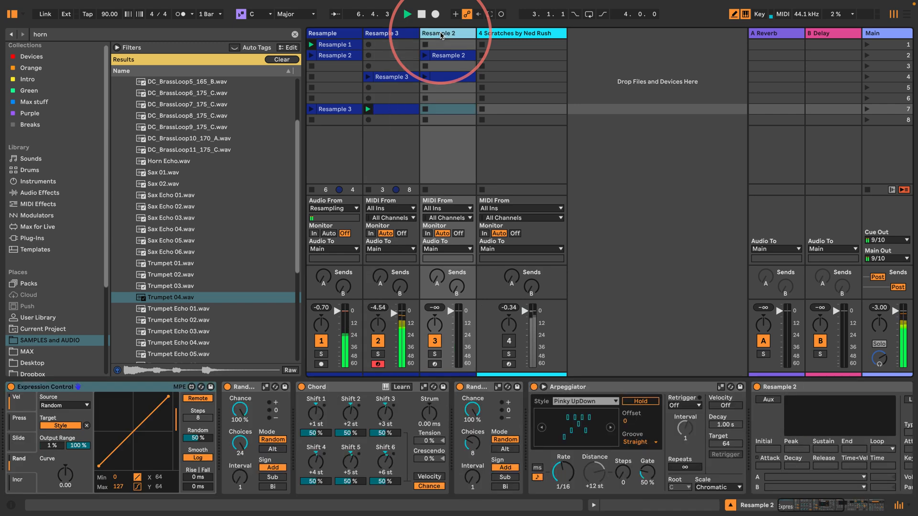
scroll(689, 433, right, 5)
scroll(689, 433, right, 5)
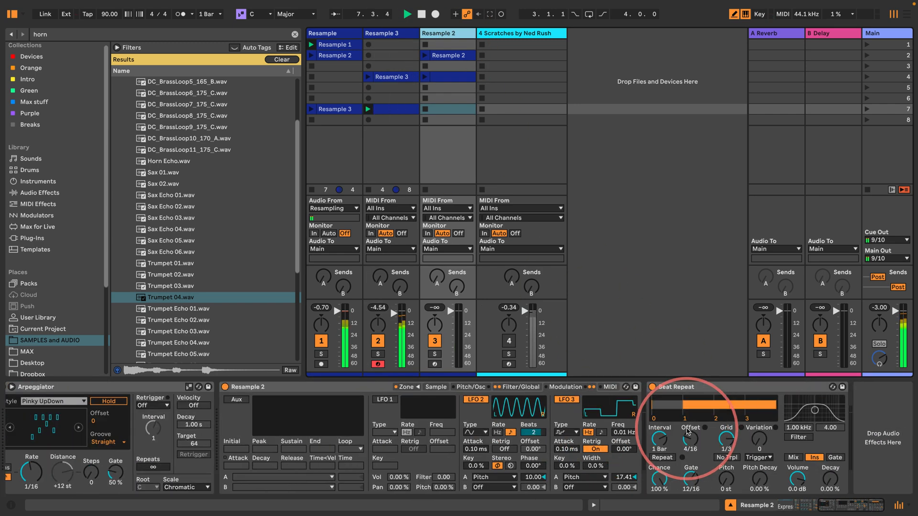
click(699, 388)
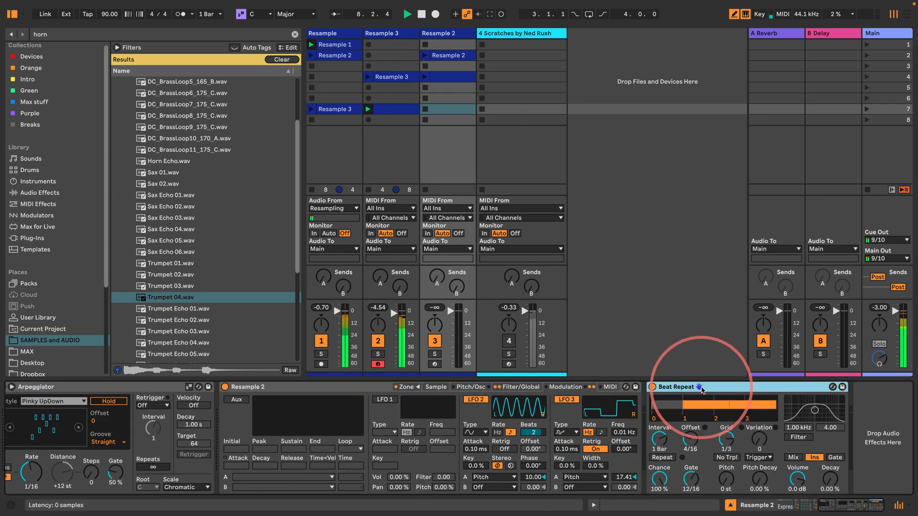
drag(700, 390, 820, 382)
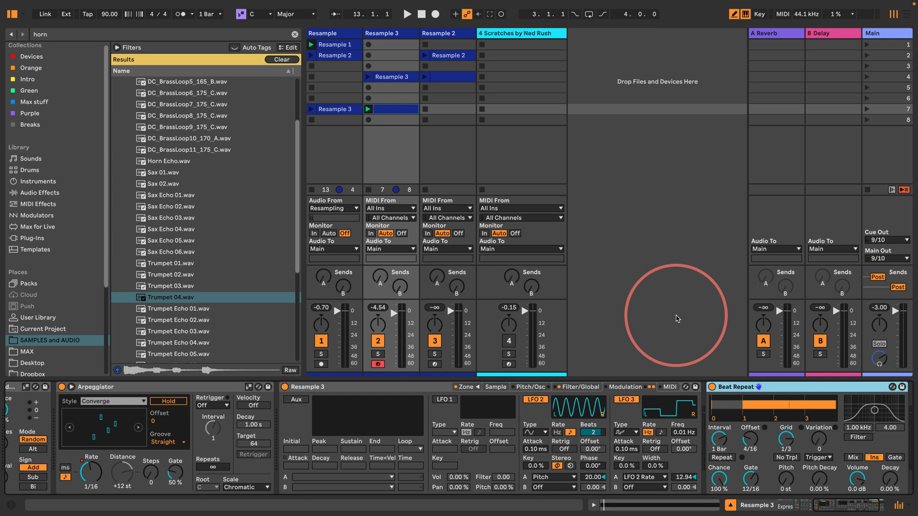
key(space)
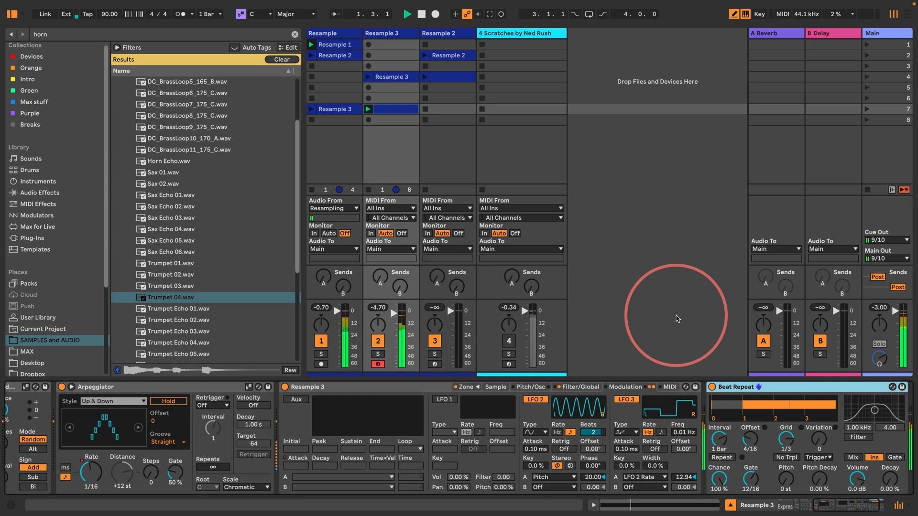
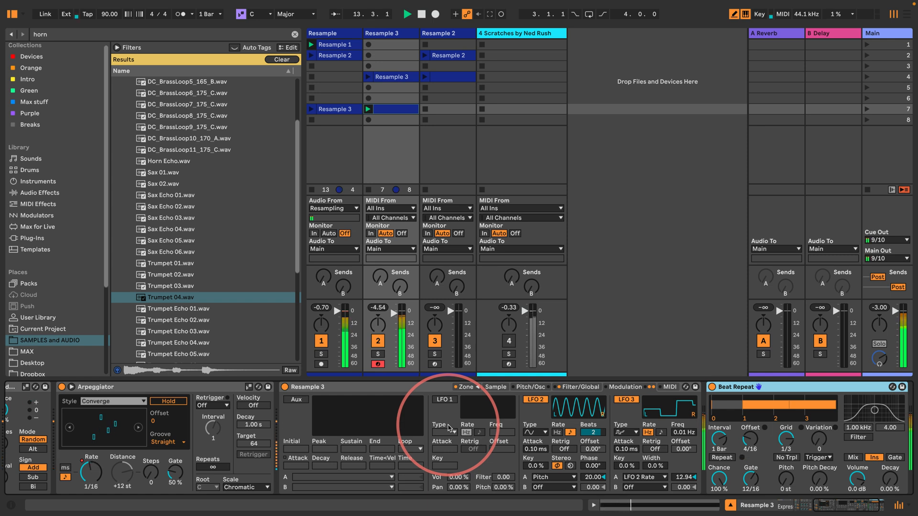
key(space)
Try transposing the Resample 3 Sampler to -12 st during playback, and settle on +12 st.
click(521, 387)
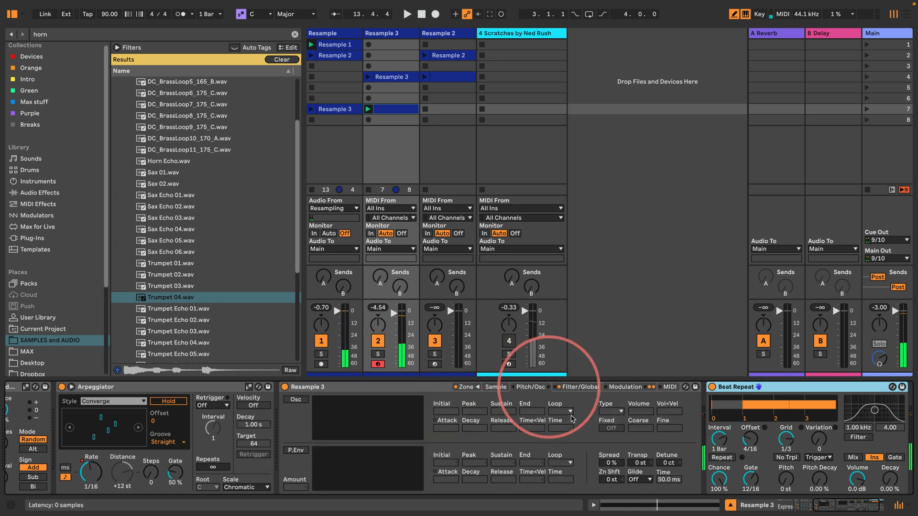
key(space)
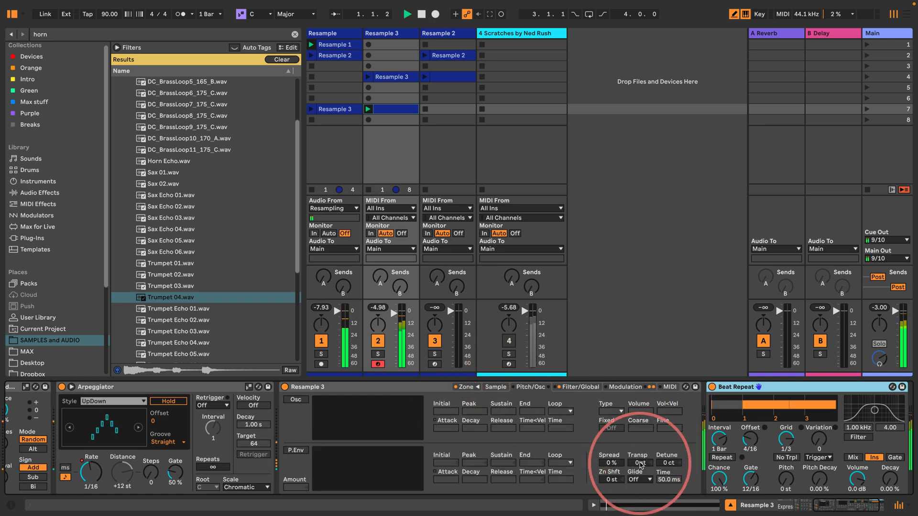
mouse_move(640, 464)
mouse_down()
mouse_move(640, 478)
mouse_move(640, 461)
mouse_up()
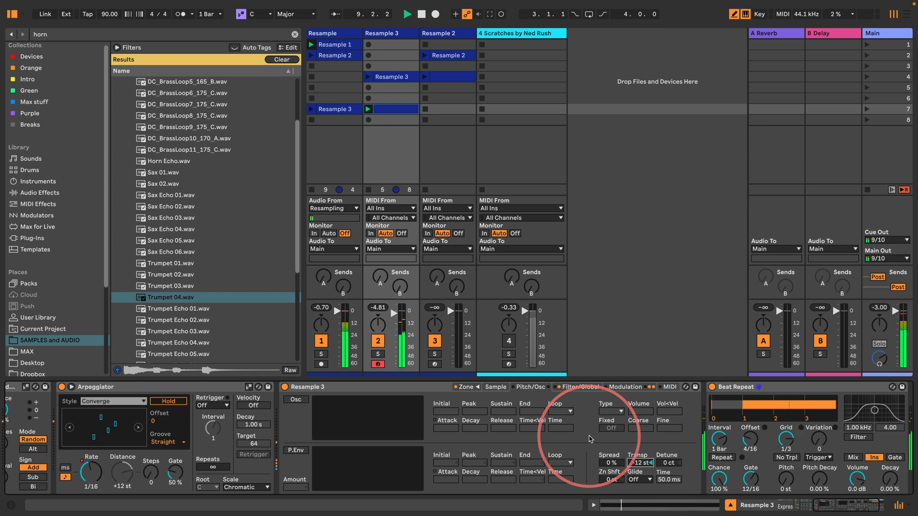
drag(640, 466, 640, 433)
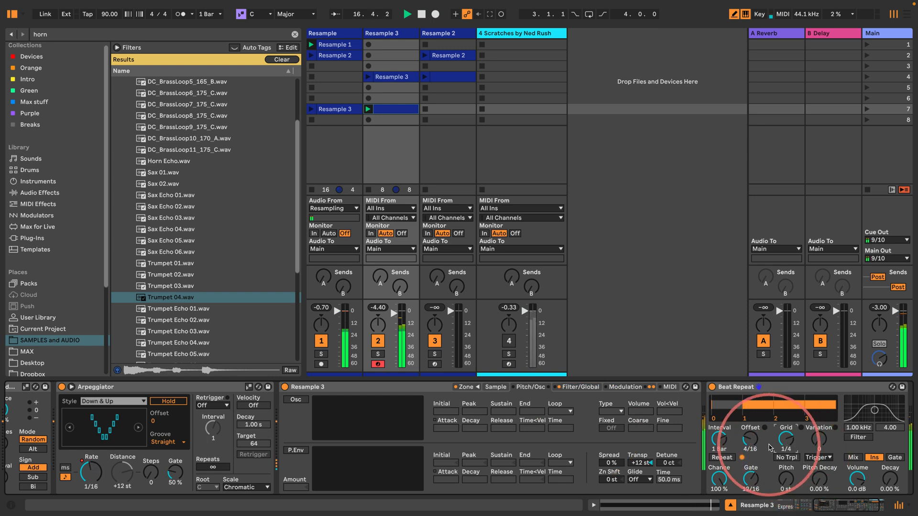
Test Beat Repeat's manual Repeat on Resample 3, leave it off, and set Grid to 1/6 and Chance to 50%.
click(723, 458)
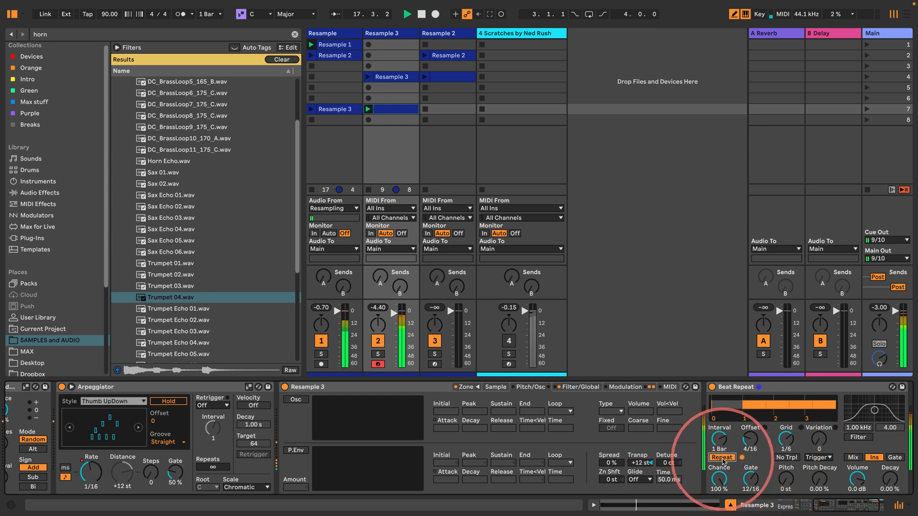
click(722, 460)
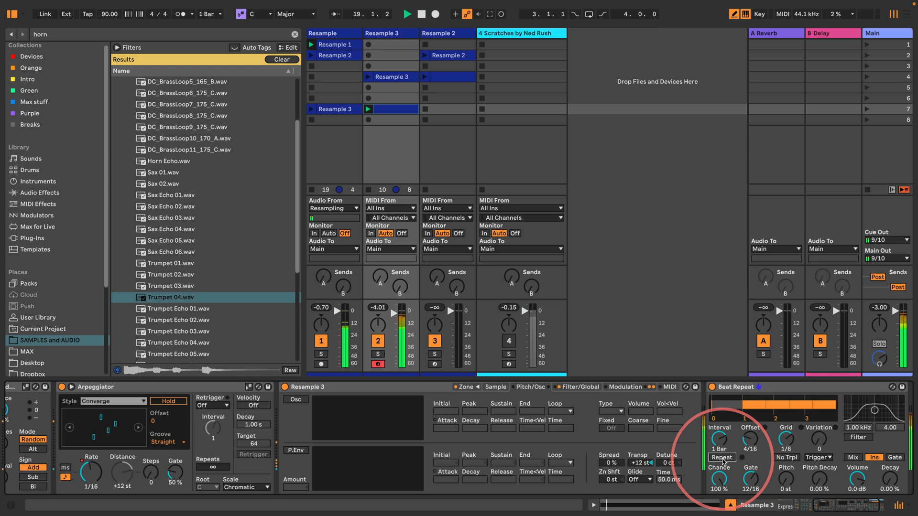
drag(720, 478, 721, 482)
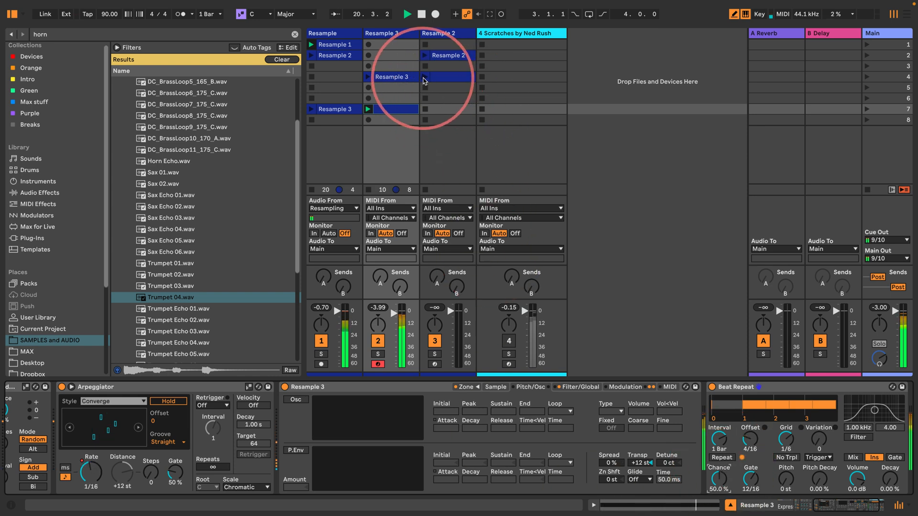
Launch the row 4 clip on the Resample 2 track and look through that track's device chain.
click(432, 82)
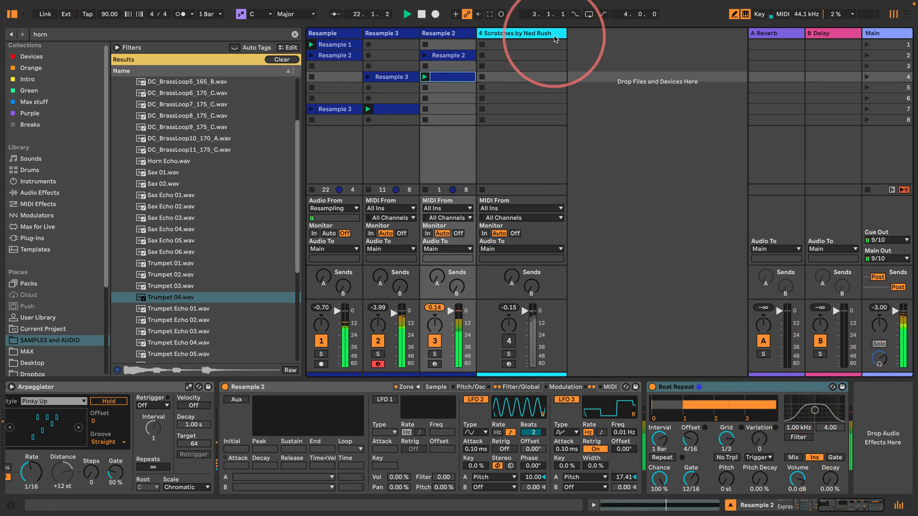
click(454, 81)
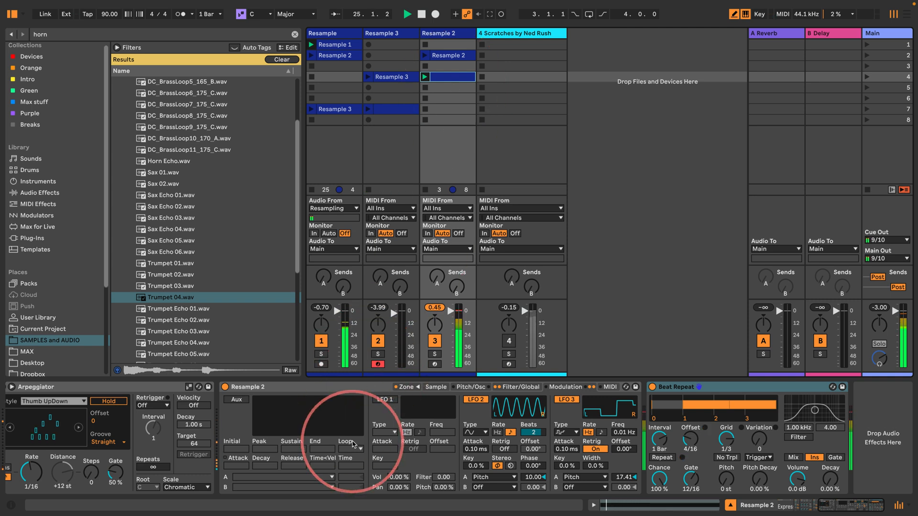
scroll(381, 441, left, 10)
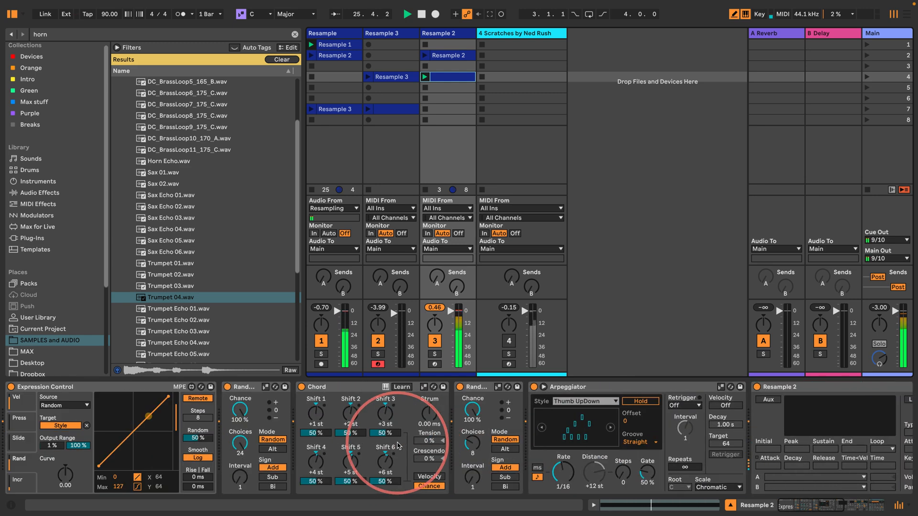
scroll(398, 446, right, 10)
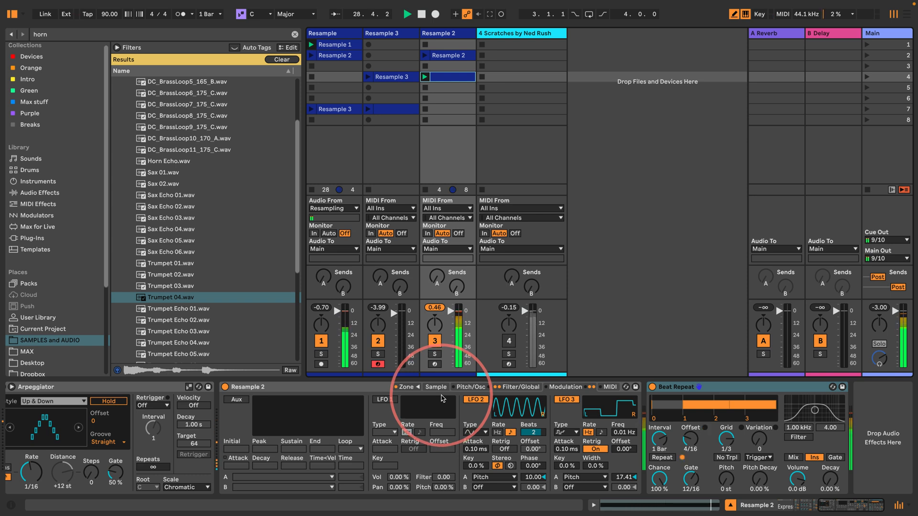
Transpose the Resample 2 Sampler to -13 st and set its Beat Repeat to Grid 1/6 and Chance 29.4%.
click(464, 387)
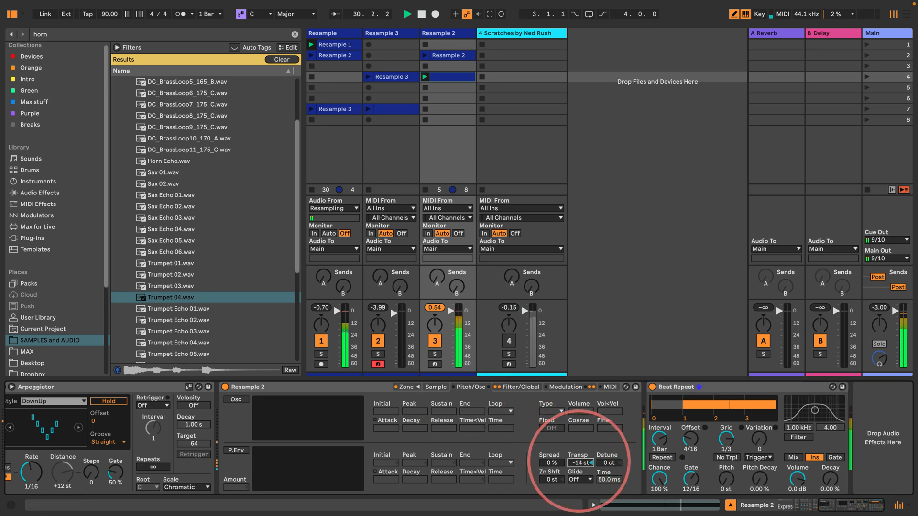
drag(729, 439, 729, 443)
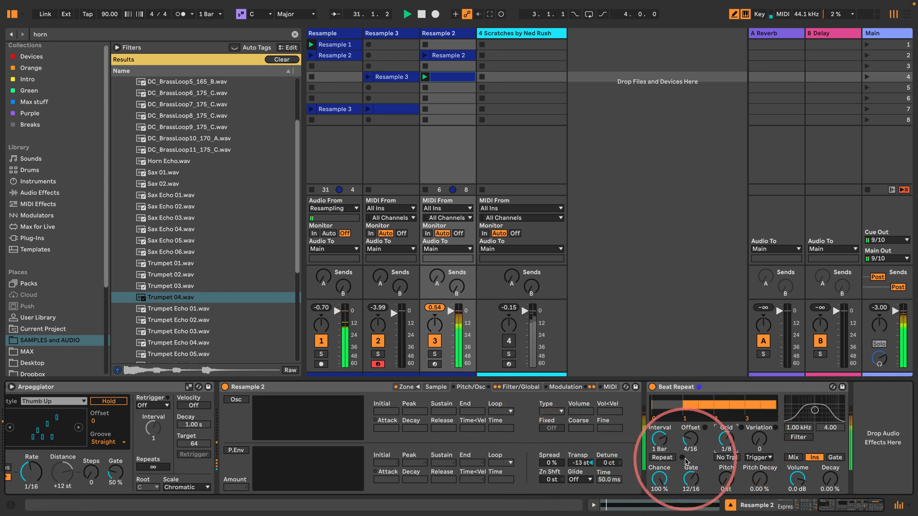
drag(660, 477, 660, 478)
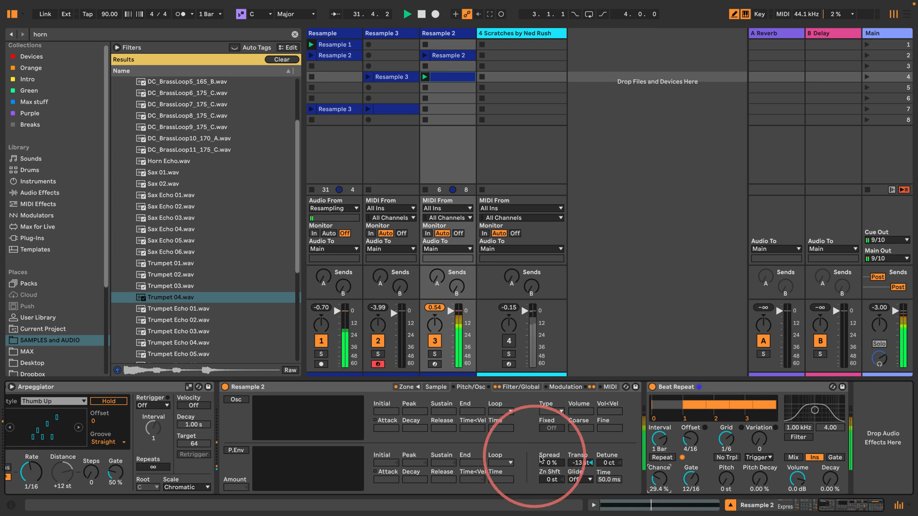
Try transposing the Resample 2 Sampler down to -24 st while listening, and settle on -10 st.
drag(581, 463, 581, 469)
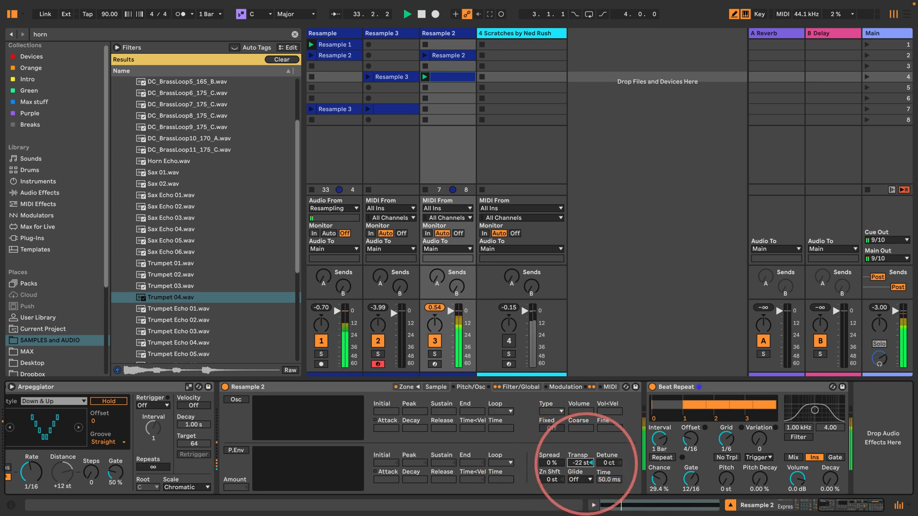
drag(581, 469, 581, 470)
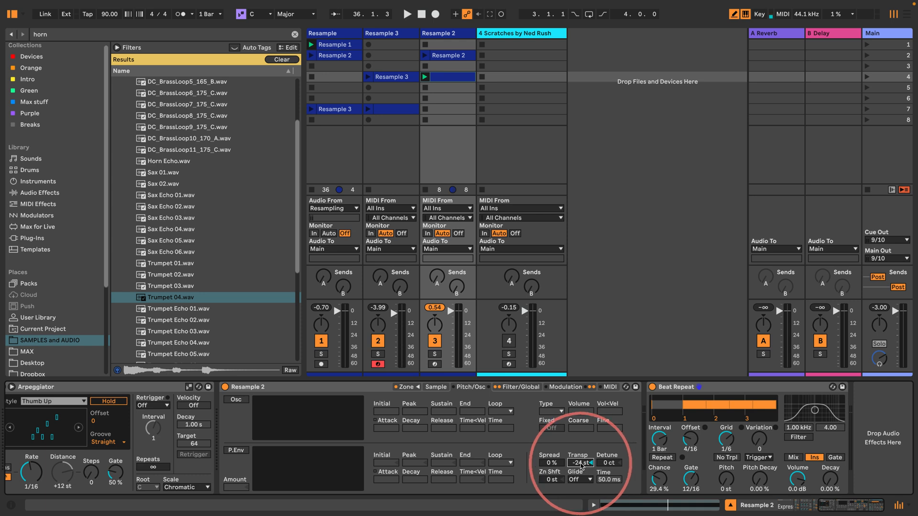
key(space)
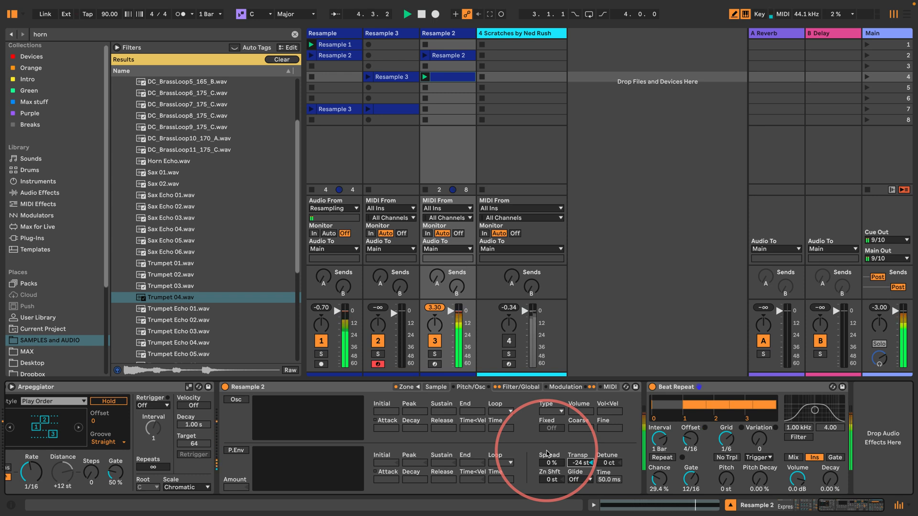
drag(583, 464, 574, 462)
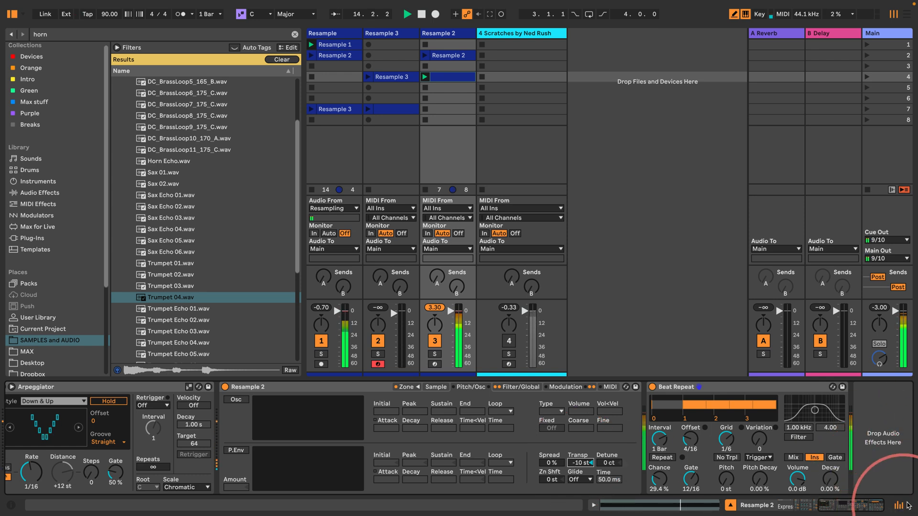
Show the crossfader, assign Resample 3 to A and Resample 2 to B, and launch Resample 3's row 7 clip.
click(900, 506)
click(856, 470)
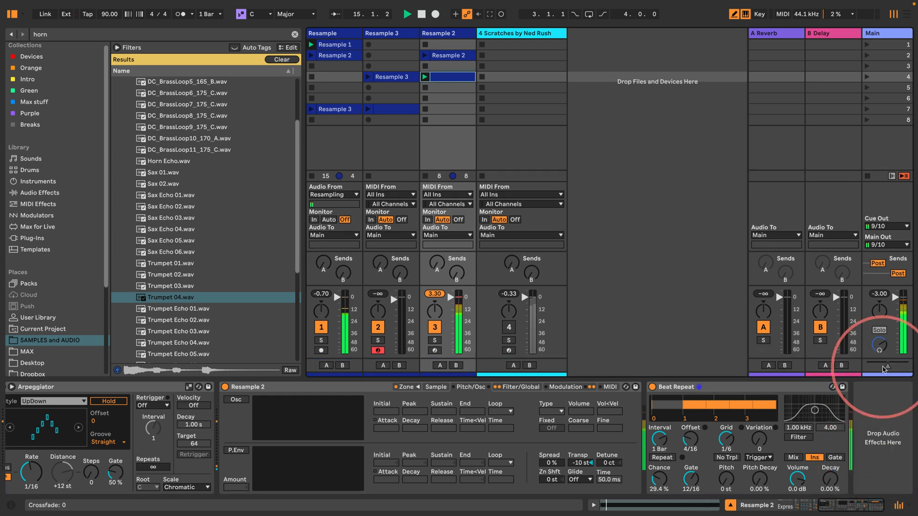
click(384, 366)
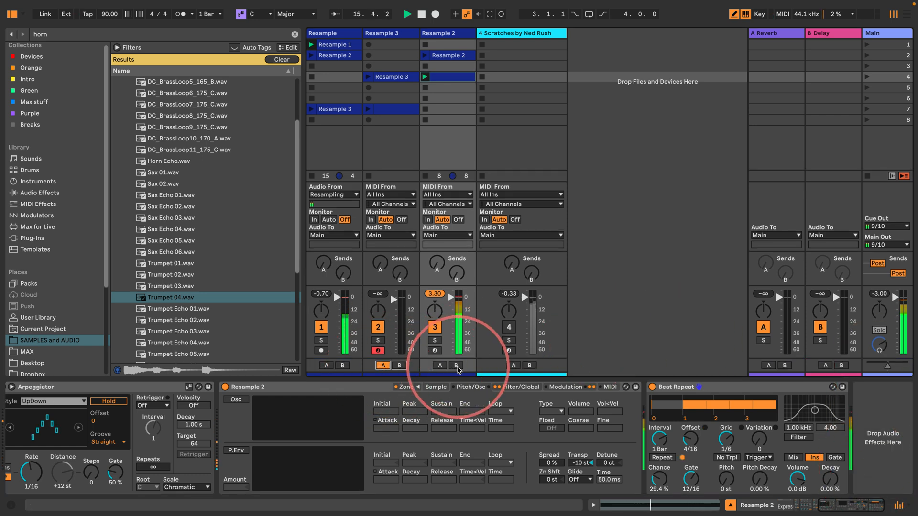
click(456, 365)
click(368, 109)
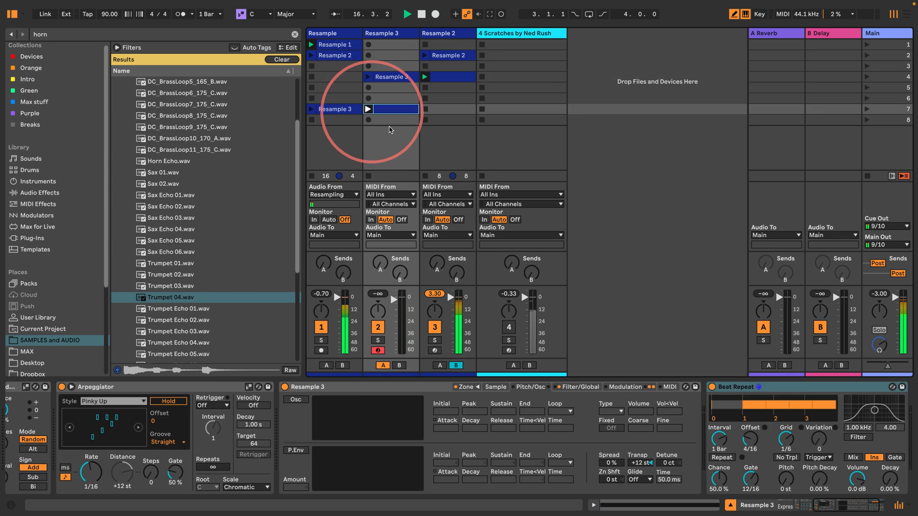
Switch the crossfader between A and B to audition both resampled tracks, leave it at 50A, and stop playback.
drag(889, 366, 867, 366)
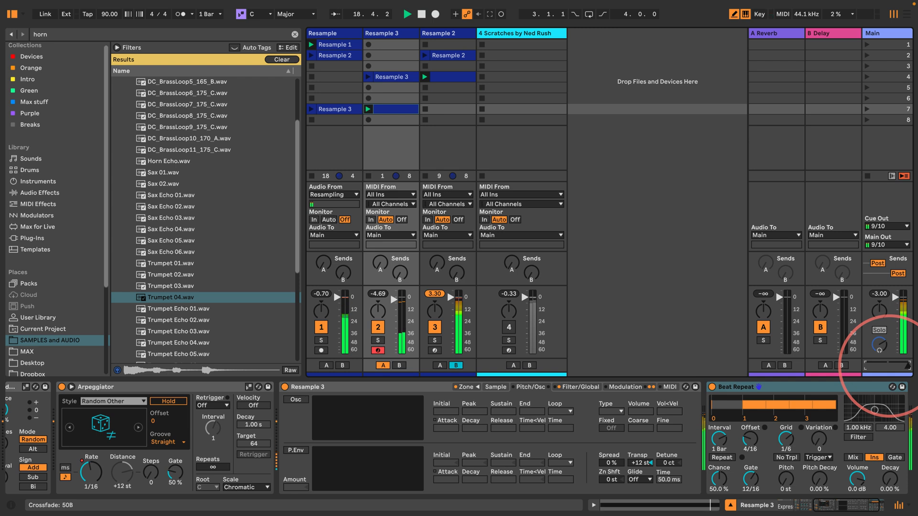
drag(867, 365, 907, 365)
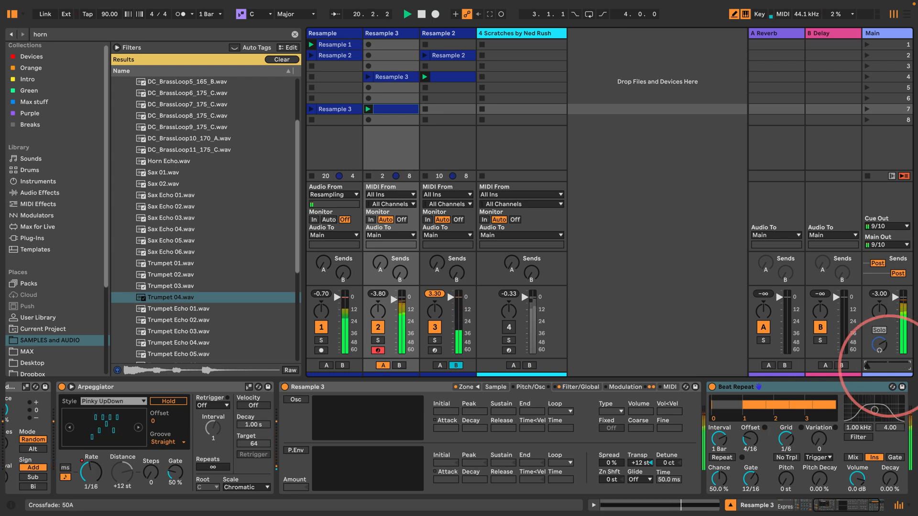
mouse_move(890, 366)
mouse_down()
mouse_move(837, 367)
mouse_move(917, 369)
mouse_move(889, 367)
mouse_up()
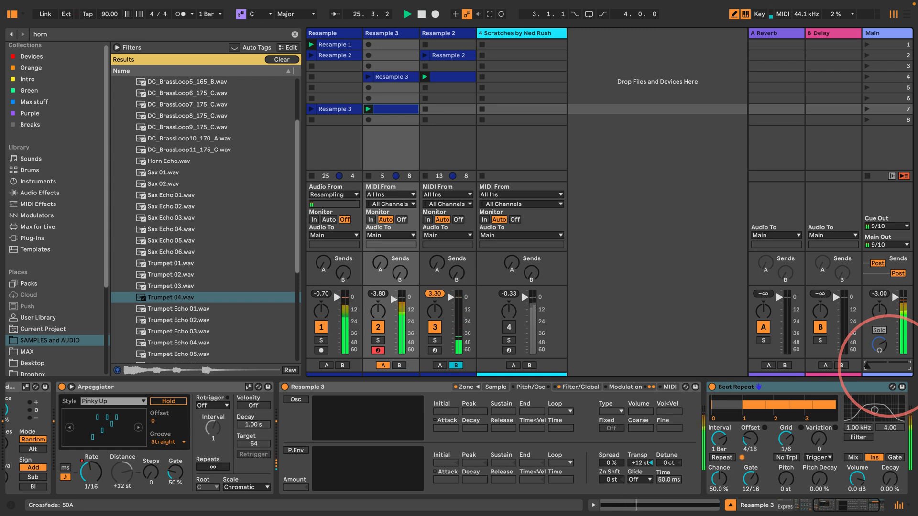
drag(889, 367, 890, 366)
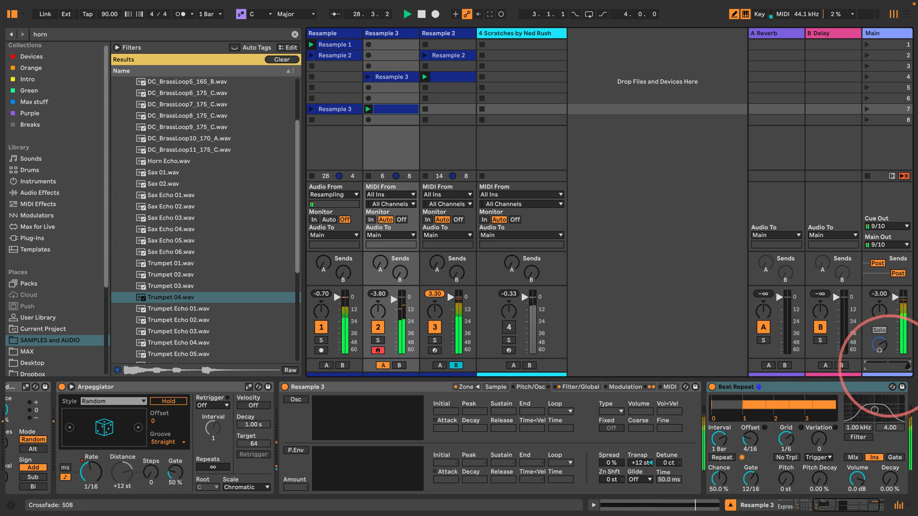
drag(890, 366, 856, 366)
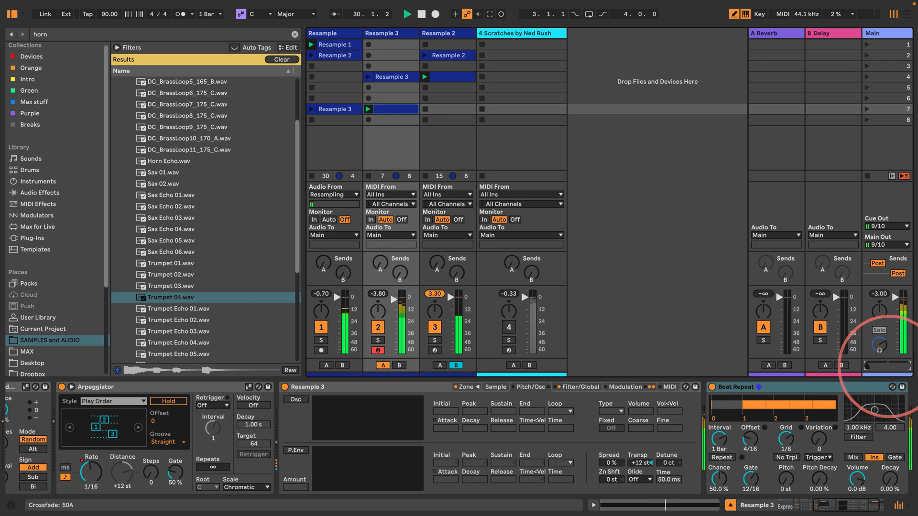
key(space)
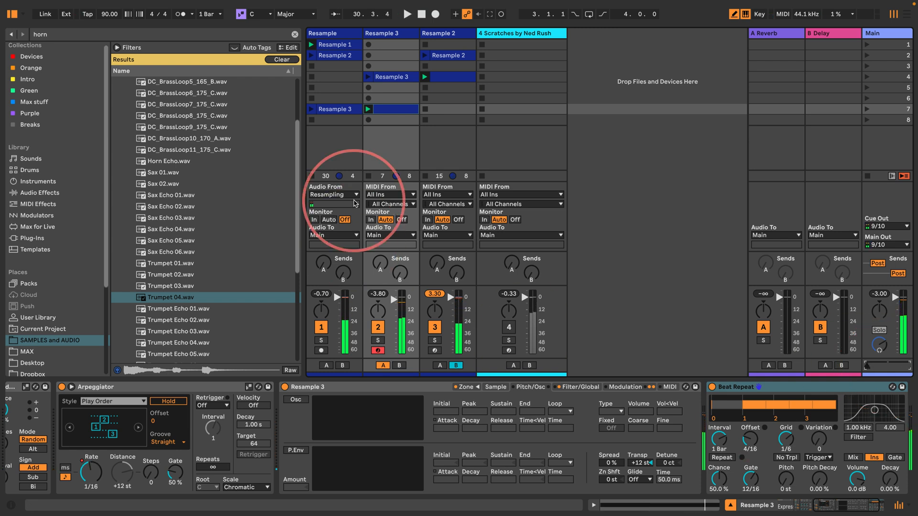
Group the Resample 3 and Resample 2 tracks.
click(402, 33)
click(445, 33)
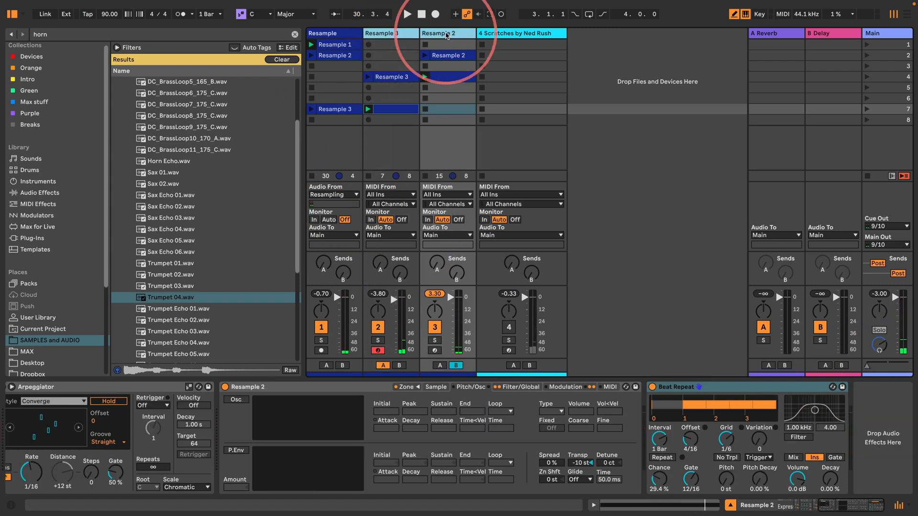
key(ctrl+g)
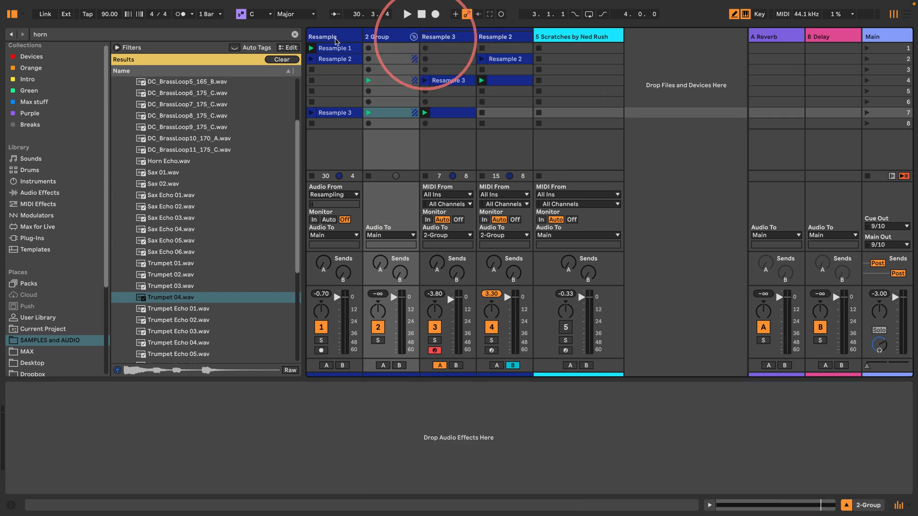
Clear the browser search, find Multiband Dynamics among the audio effects, and load its OTT preset onto the new group track.
click(28, 193)
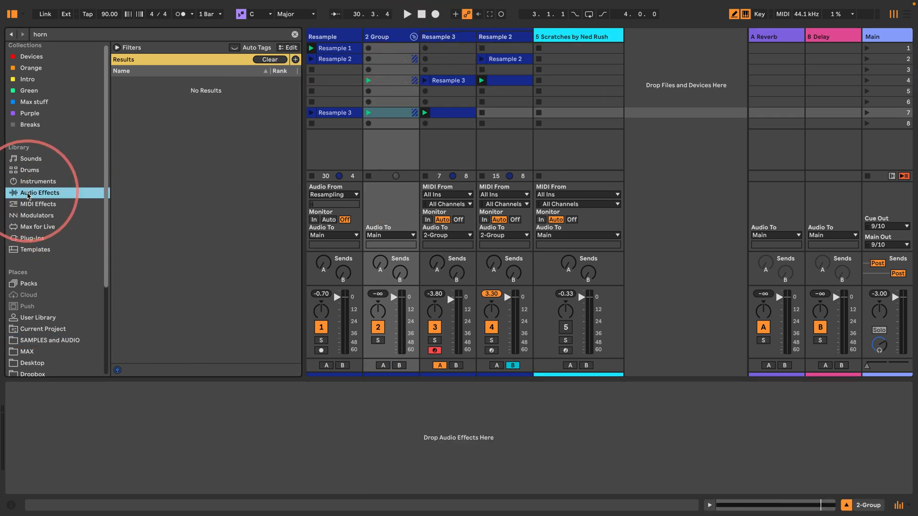
click(29, 204)
click(280, 57)
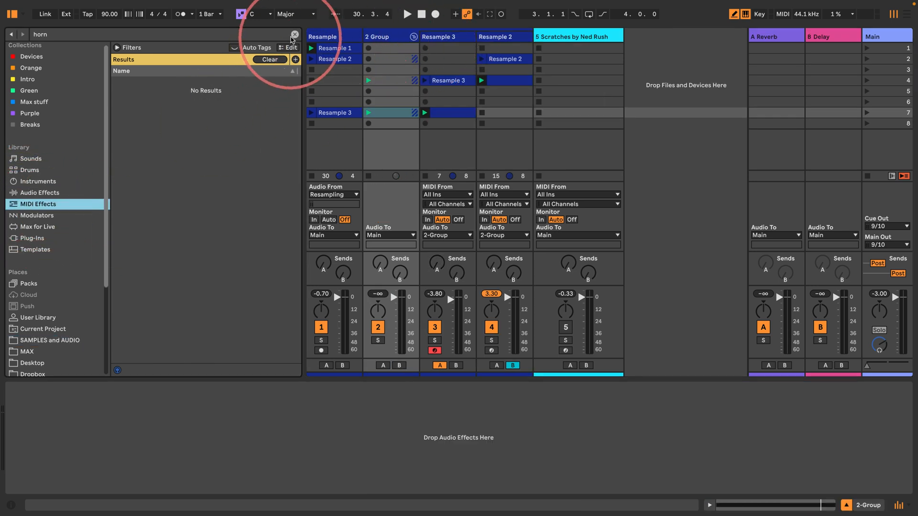
click(24, 180)
click(28, 193)
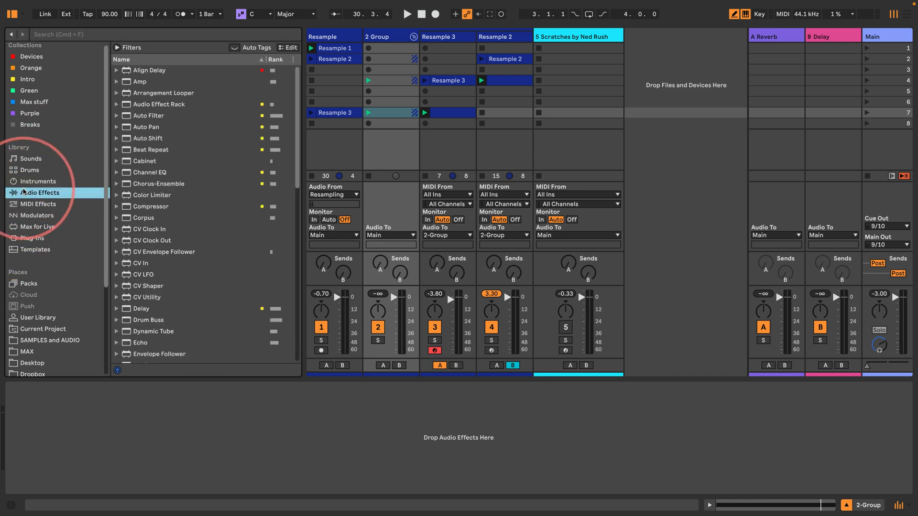
scroll(72, 239, down, 5)
scroll(153, 273, down, 8)
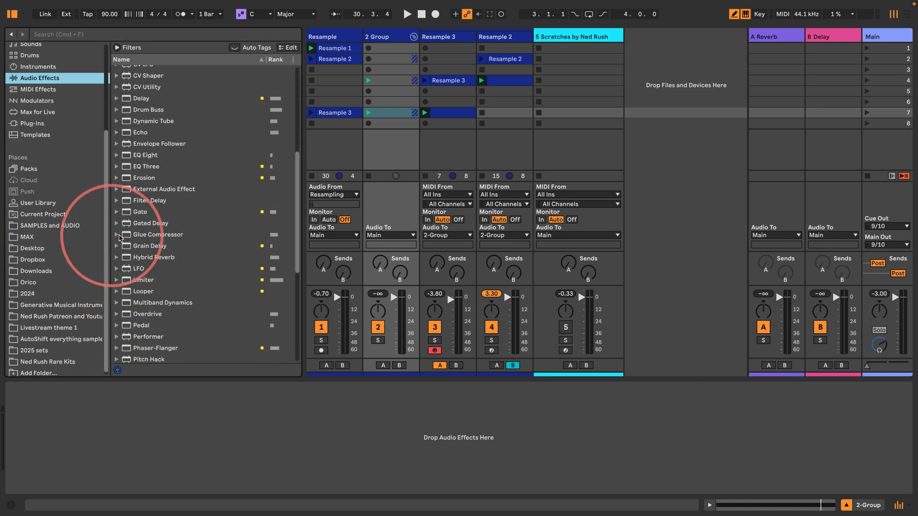
scroll(145, 282, down, 4)
click(151, 301)
scroll(151, 304, down, 2)
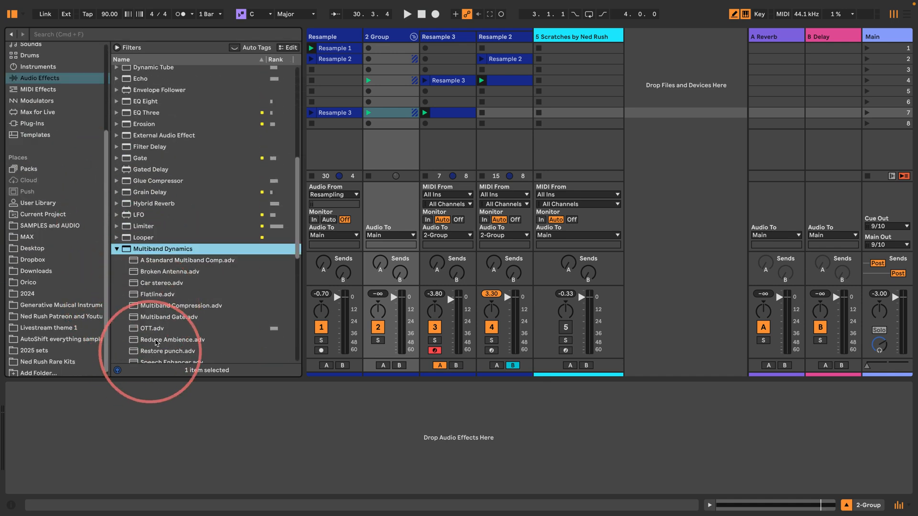
drag(149, 328, 388, 40)
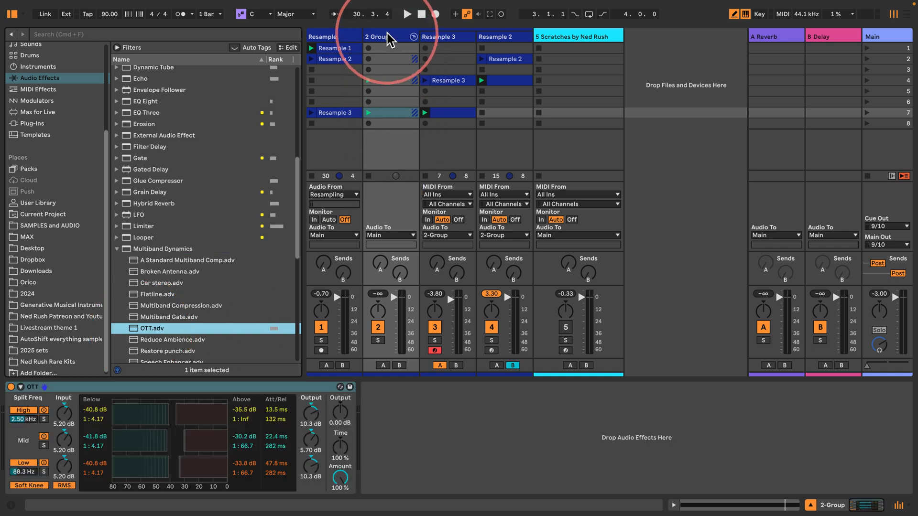
Play the set through OTT while cutting the crossfader between 50A and 50B, and stop playback with it back at A.
key(space)
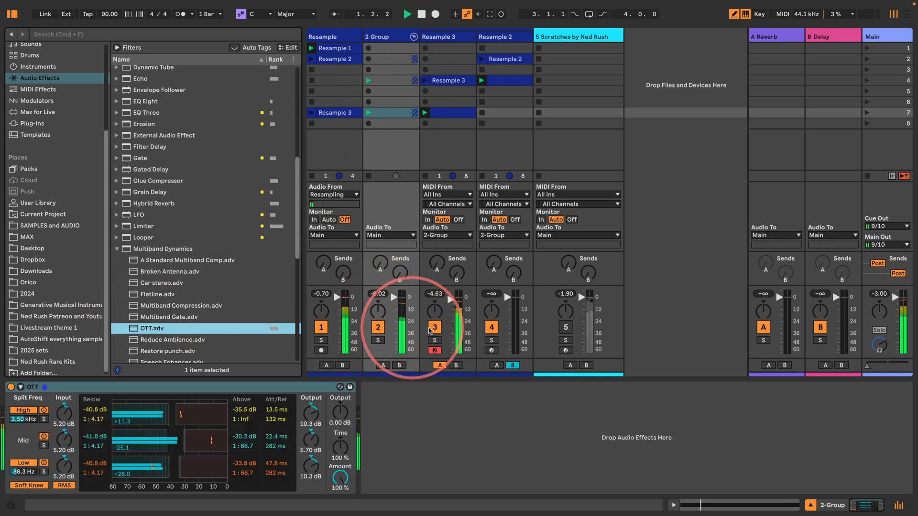
drag(866, 366, 908, 365)
click(865, 365)
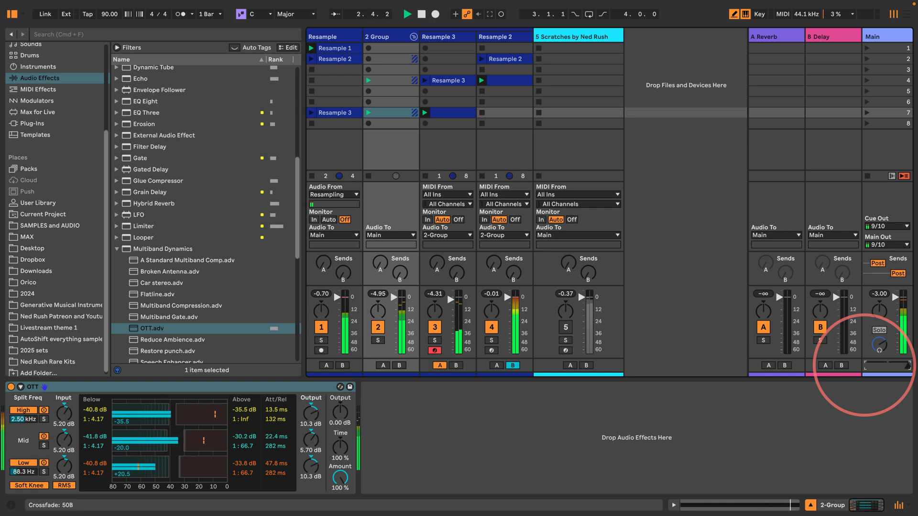
drag(866, 365, 908, 366)
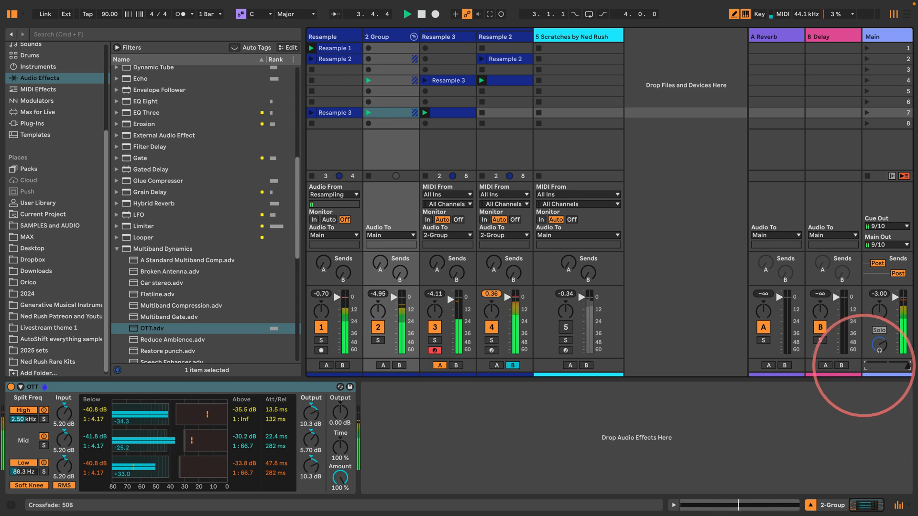
click(865, 366)
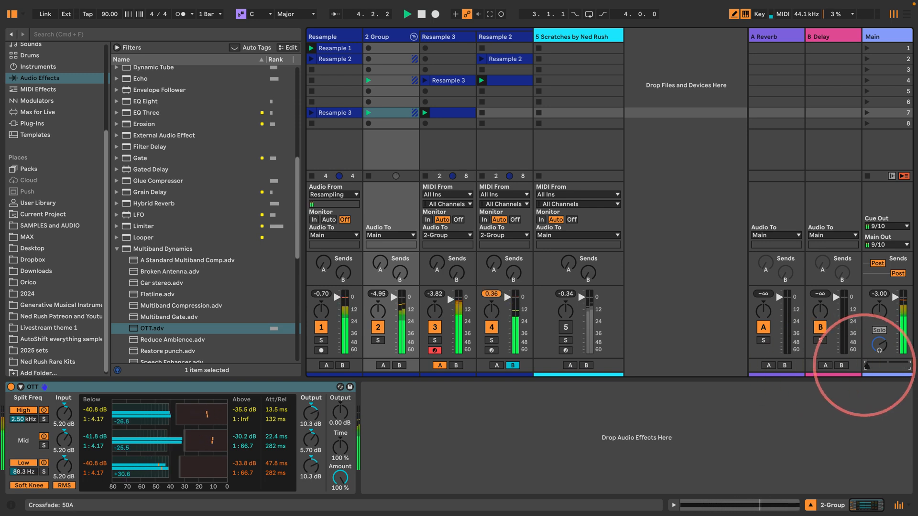
mouse_move(908, 366)
mouse_down()
mouse_move(867, 366)
mouse_move(908, 366)
mouse_up()
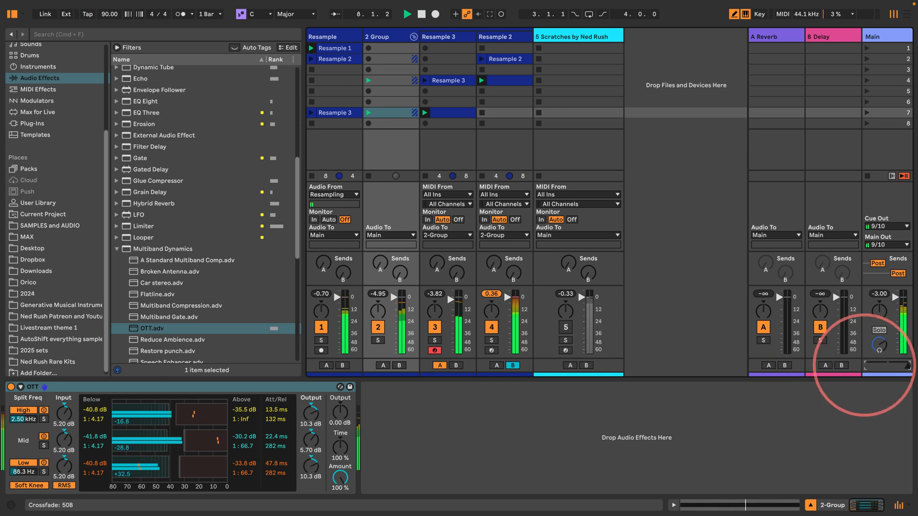
drag(808, 365, 865, 365)
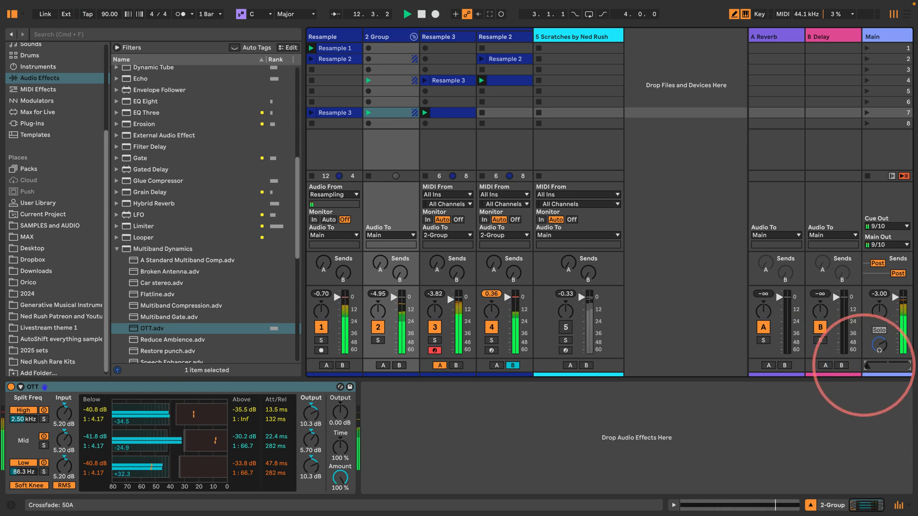
mouse_move(864, 365)
mouse_down()
mouse_move(818, 366)
mouse_move(849, 366)
mouse_up()
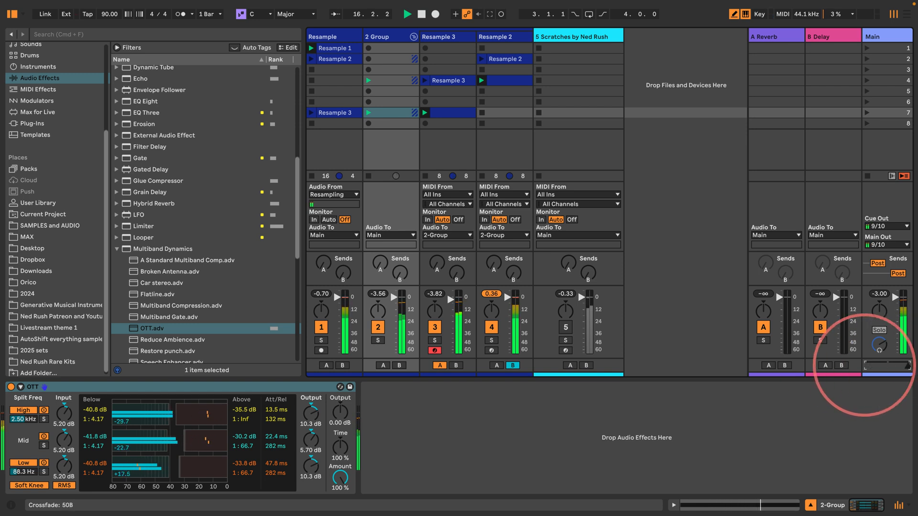
drag(908, 366, 867, 366)
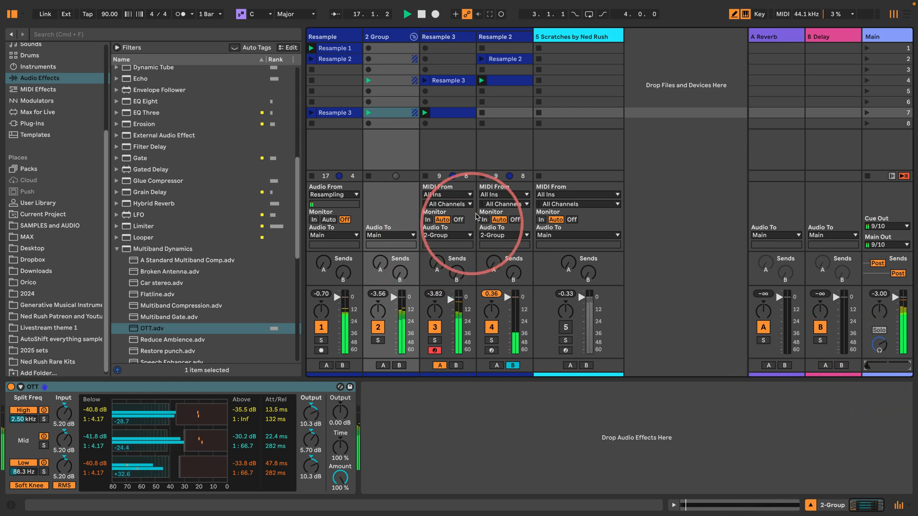
key(space)
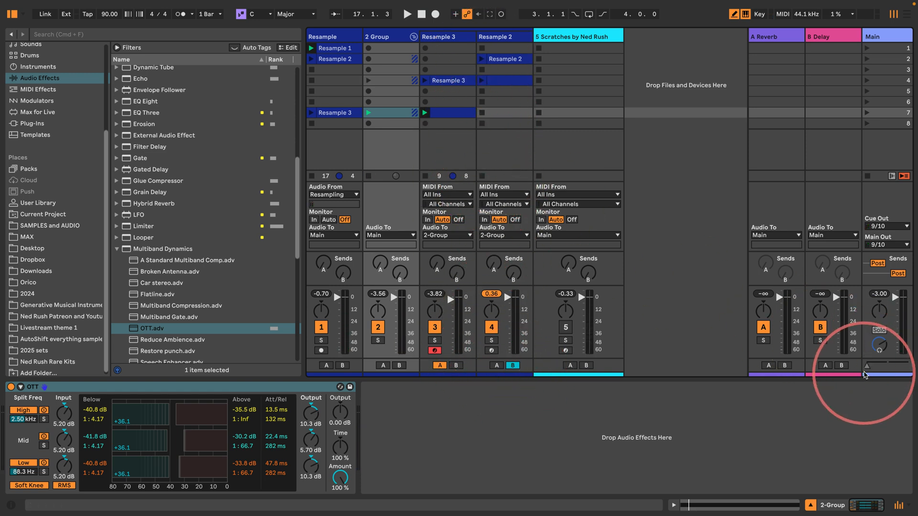
Restart playback and move the crossfader between 50A and 50B, cutting the Resample 3 scratches in and out and ending on B.
mouse_move(867, 366)
mouse_down()
mouse_move(907, 366)
mouse_move(867, 367)
mouse_up()
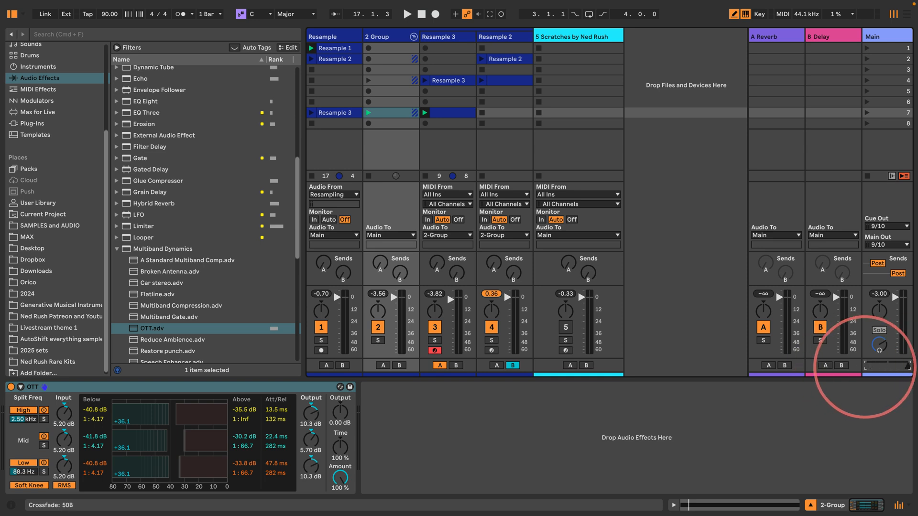
key(space)
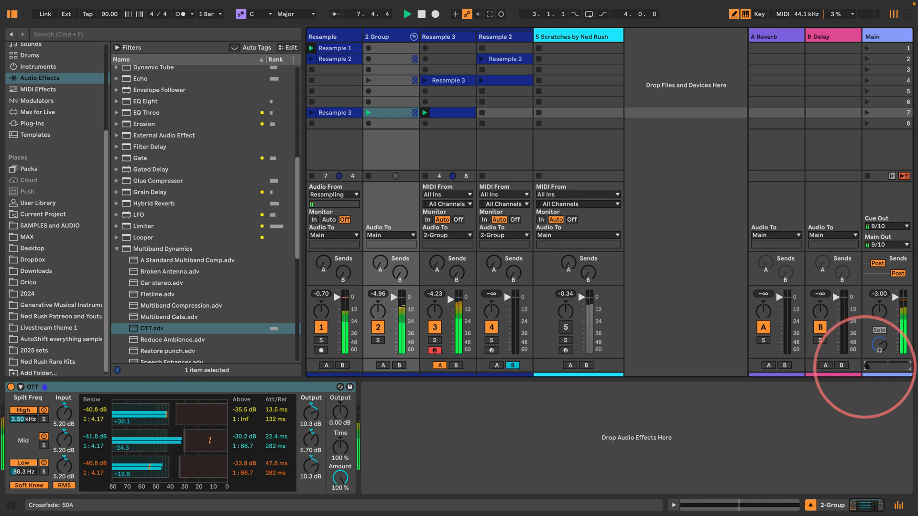
drag(864, 368, 872, 368)
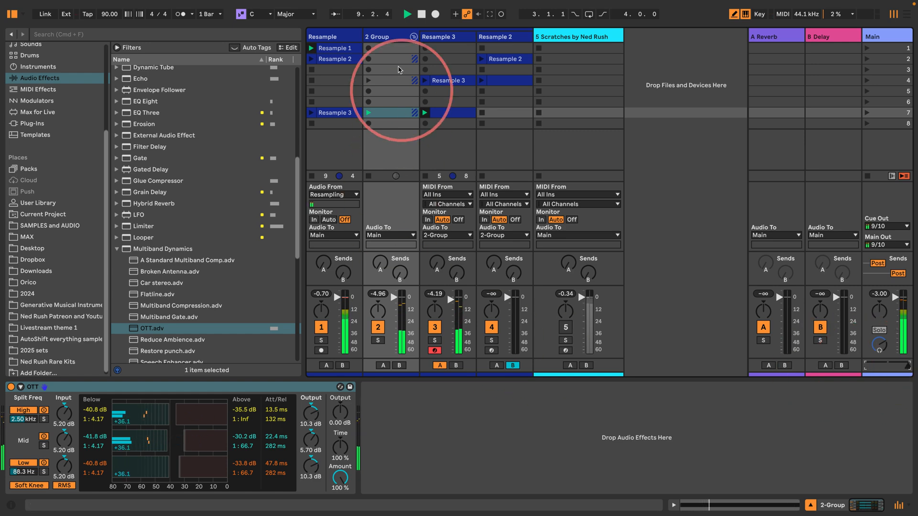
Line up the Resample 1 clip with the unnamed Resample 3 and Resample 2 clips in row 9, and move the Resample 3 audio clip to row 4.
click(500, 81)
drag(501, 82, 455, 124)
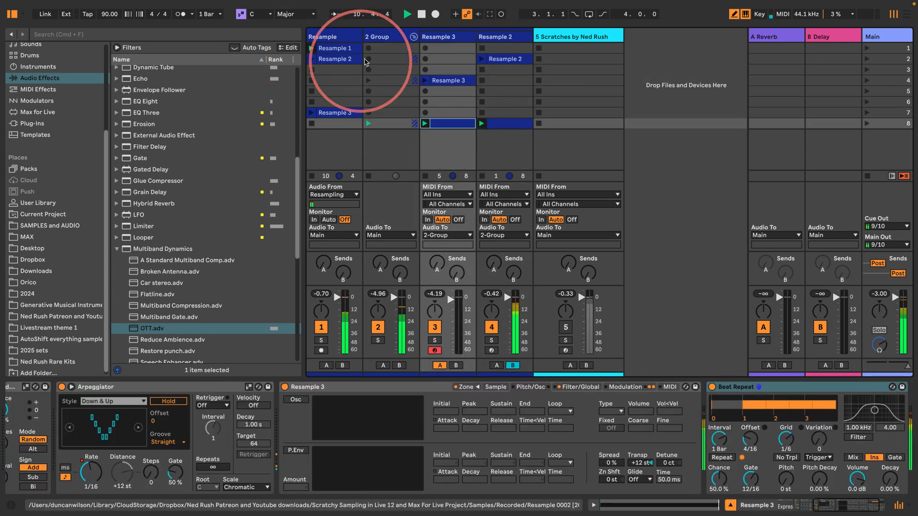
drag(337, 48, 351, 143)
drag(446, 126, 447, 135)
drag(508, 124, 506, 135)
drag(351, 113, 349, 81)
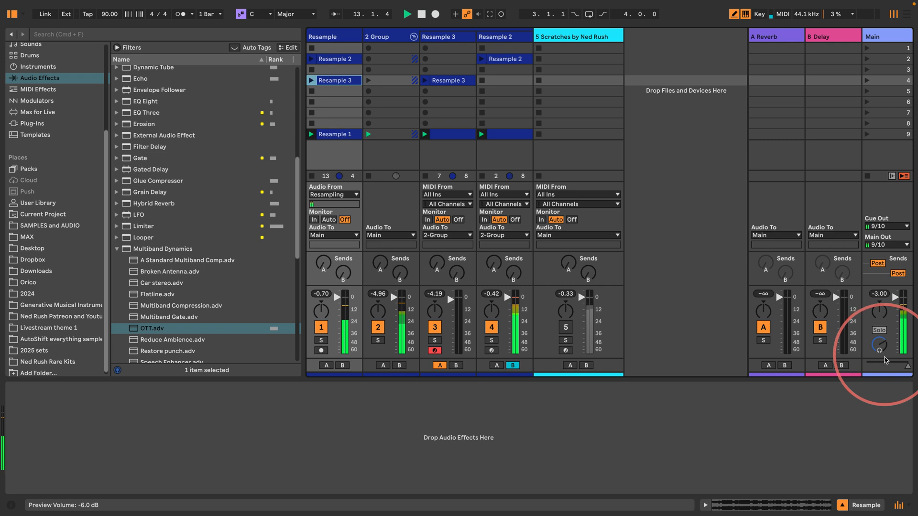
Crossfade between A and B over the row 9 clips, finish fully on A, and stop all clips.
click(892, 365)
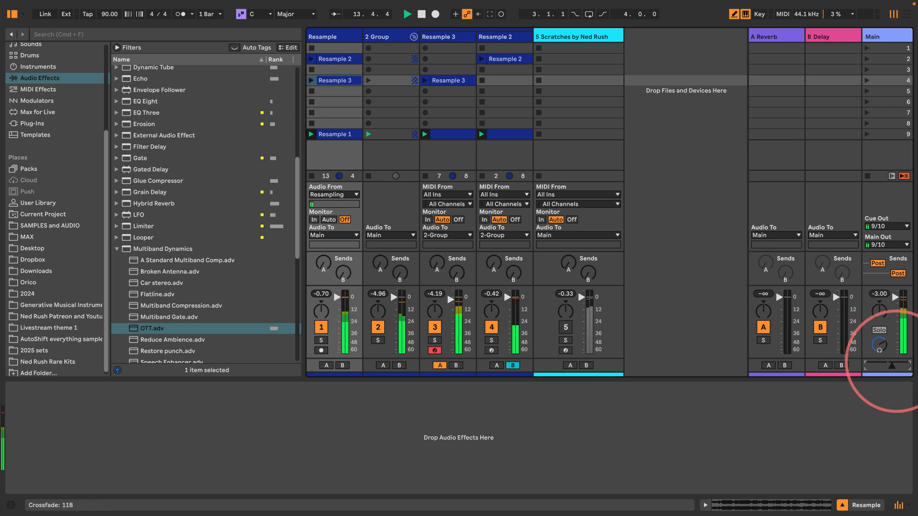
drag(897, 362, 909, 367)
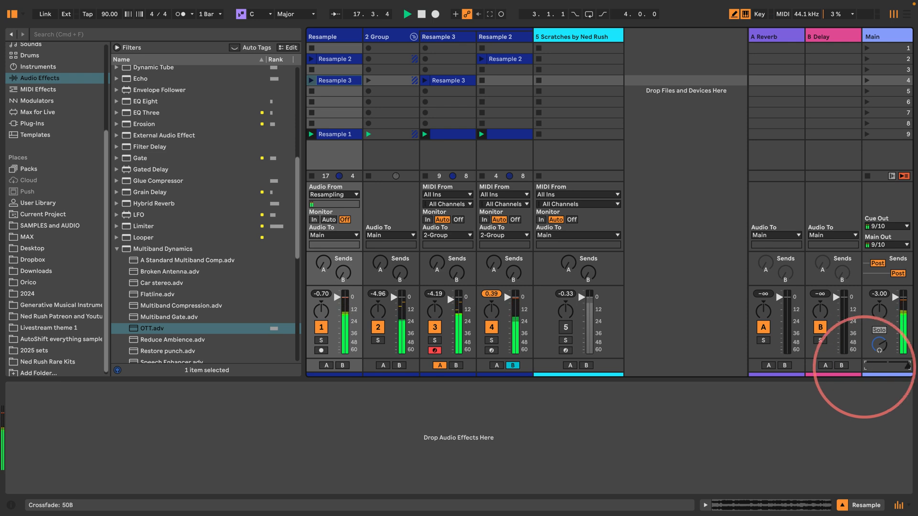
click(865, 366)
click(865, 366)
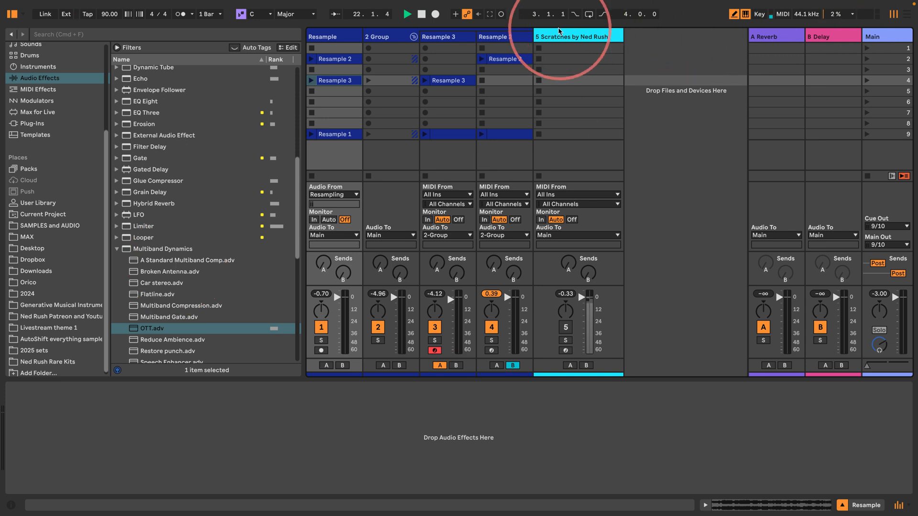
Select the Scratches by Ned Rush track and switch its device to Manual mode.
click(558, 31)
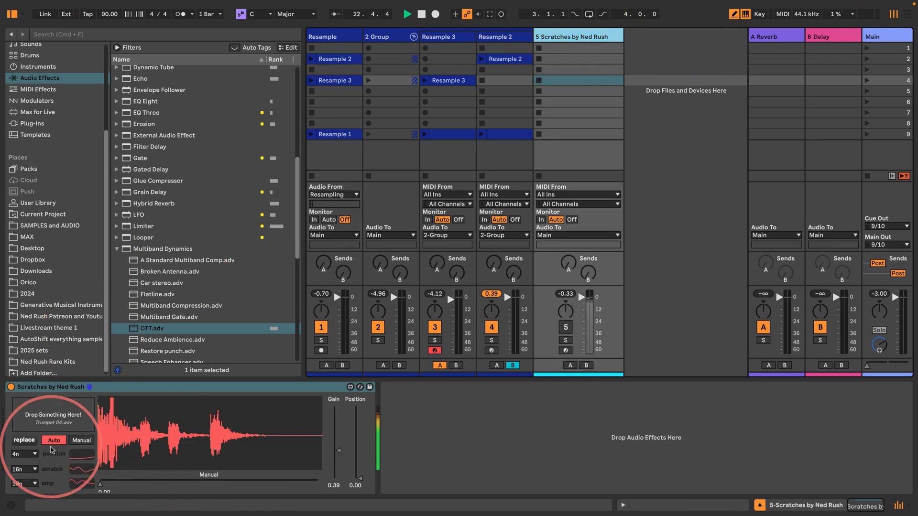
click(82, 440)
Load 28a-voc06.wav from the Vocals folder of SAMPLES and AUDIO into the Scratches device.
scroll(61, 246, down, 1)
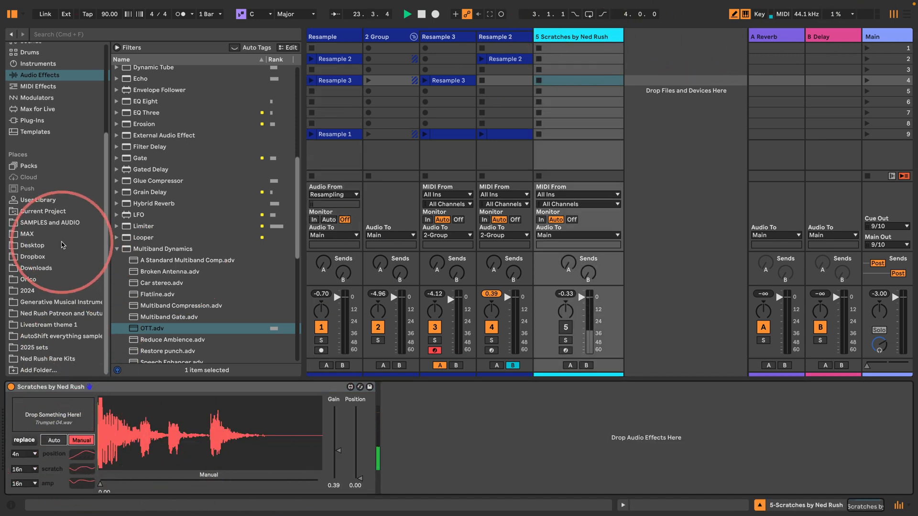
click(40, 225)
scroll(192, 229, down, 15)
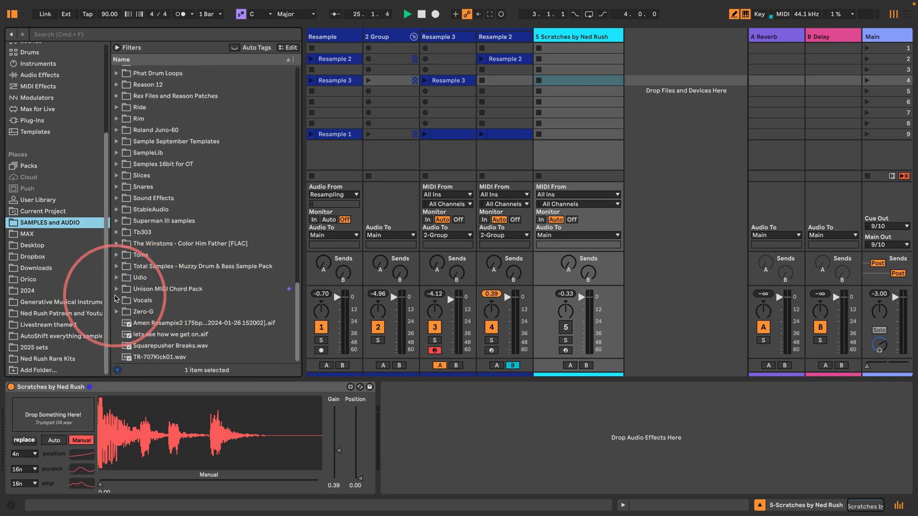
click(116, 300)
scroll(164, 305, down, 5)
click(163, 300)
scroll(167, 246, down, 6)
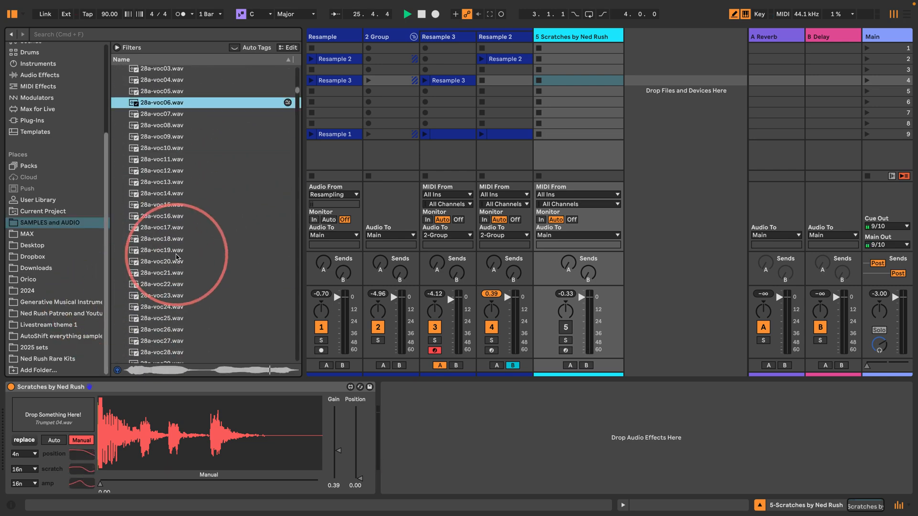
scroll(167, 246, up, 3)
drag(136, 187, 72, 416)
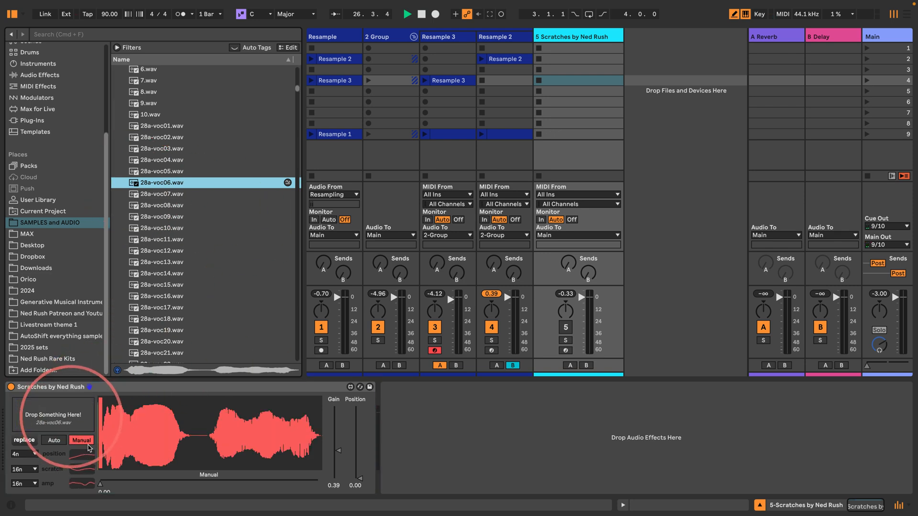
Switch the Scratches track on and sweep the device's Manual control back and forth to scratch the vocal sample.
drag(97, 483, 271, 485)
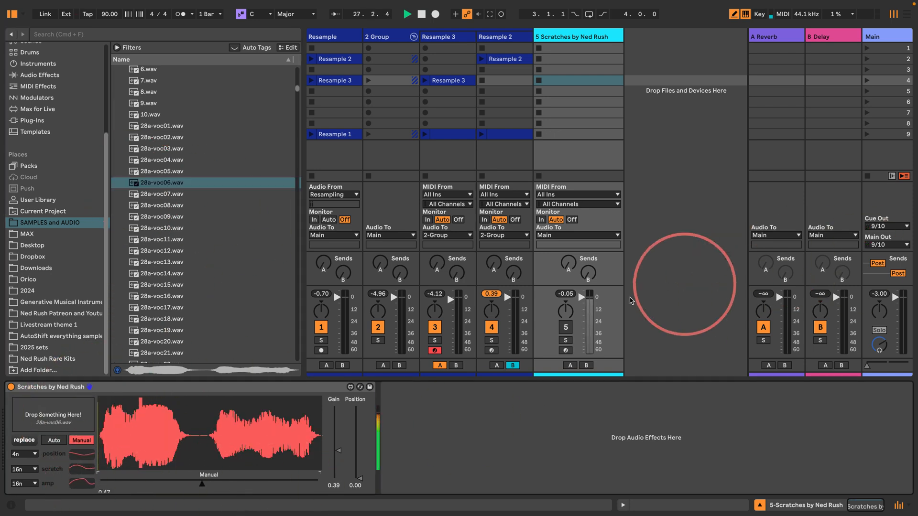
click(565, 328)
drag(214, 498, 206, 484)
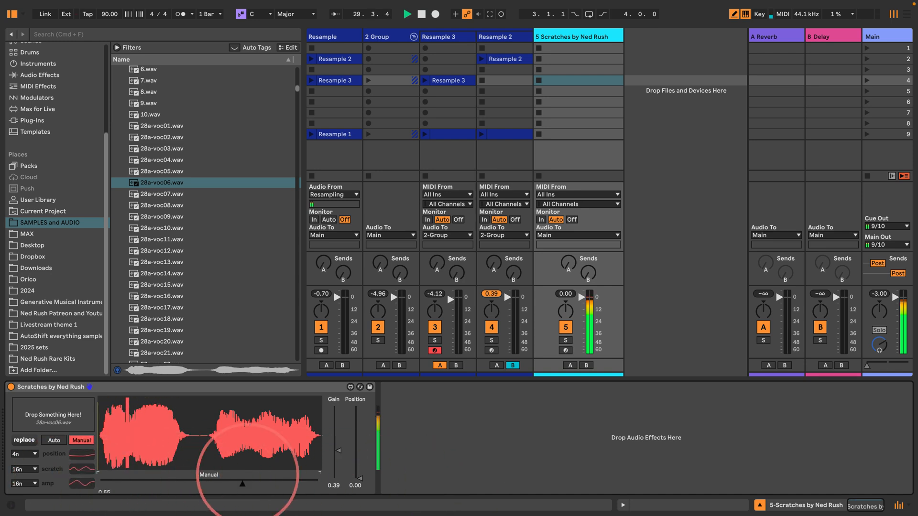
drag(209, 478, 271, 472)
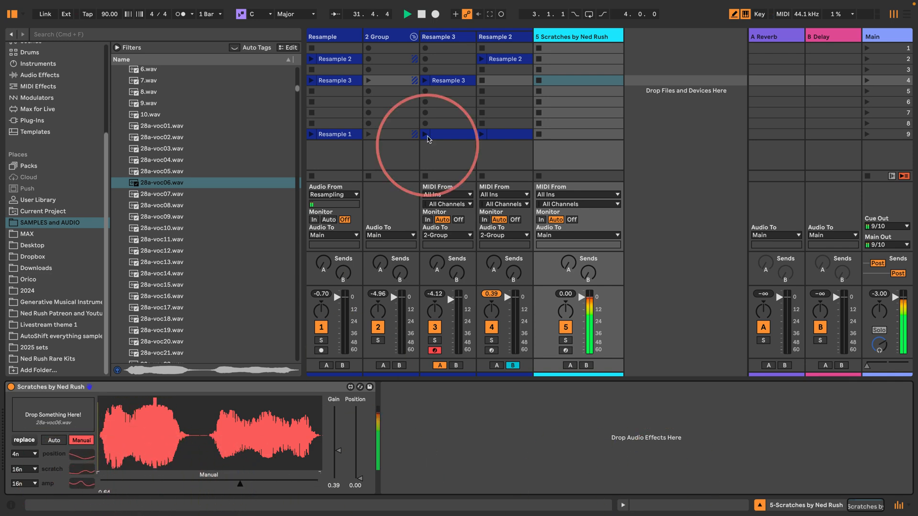
Arm the Resample track, record into row 6, and perform vocal scratches with the Scratches device's Manual control, raising Position to 0.32.
click(322, 350)
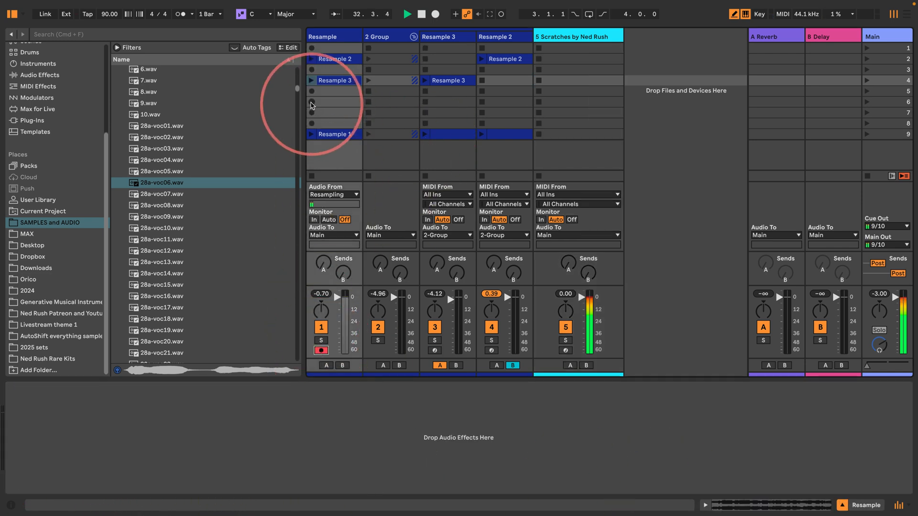
click(312, 102)
click(589, 39)
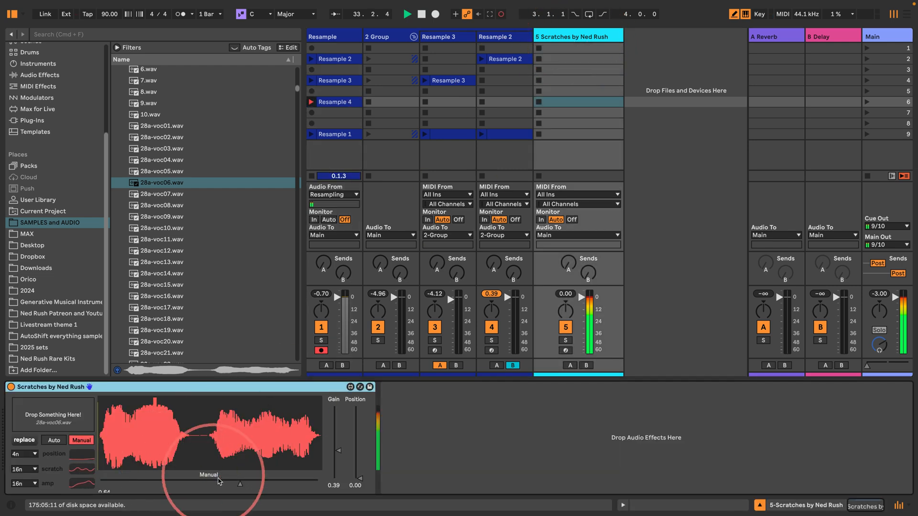
drag(219, 480, 113, 476)
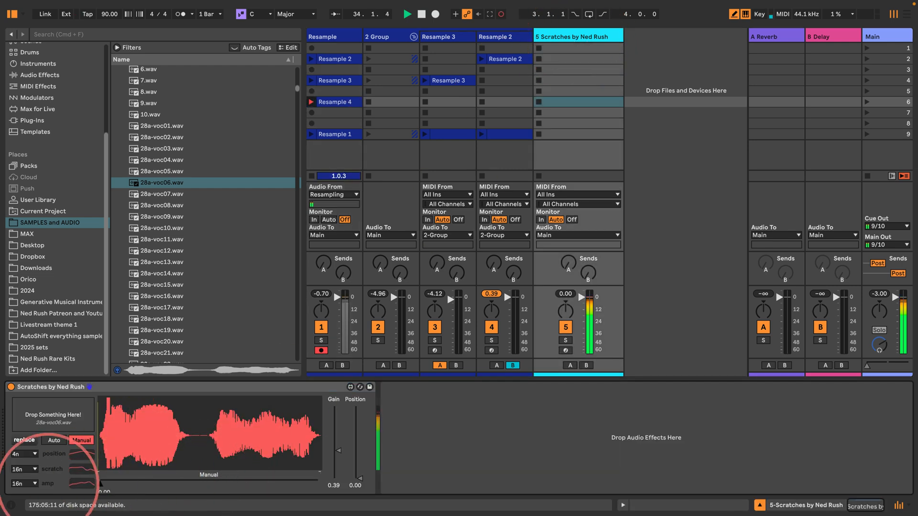
drag(88, 465, 18, 464)
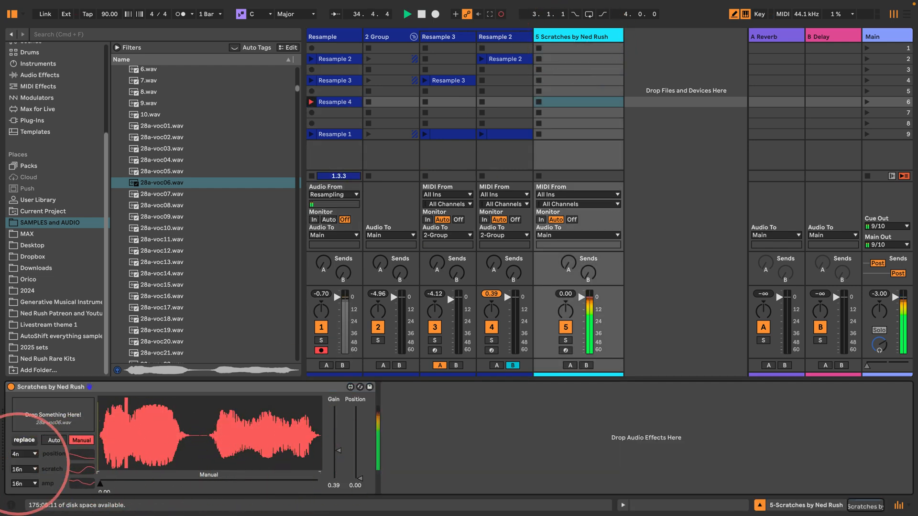
drag(78, 471, 343, 455)
drag(306, 479, 108, 473)
drag(299, 480, 306, 479)
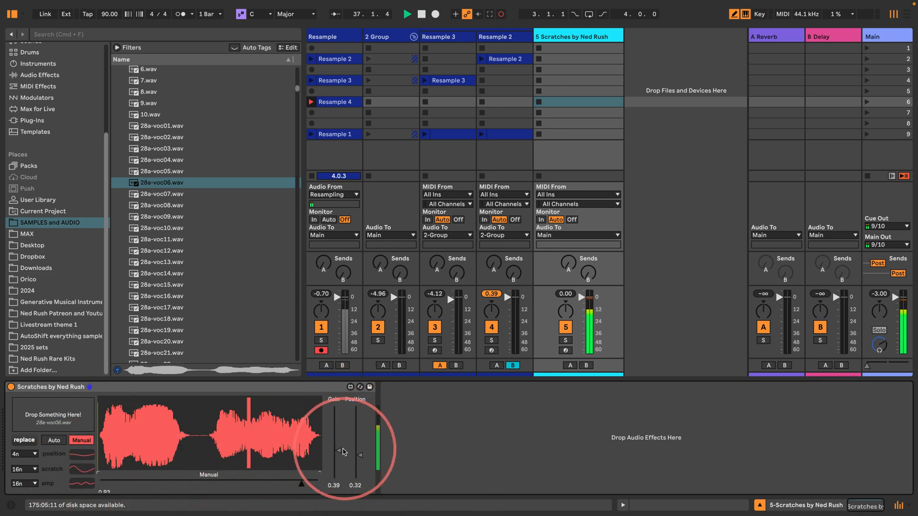
Keep scratching with Gain at 0.12, Position back at 0.00 and Gain raised to 1.00, and end the row 6 recording.
drag(343, 450, 50, 482)
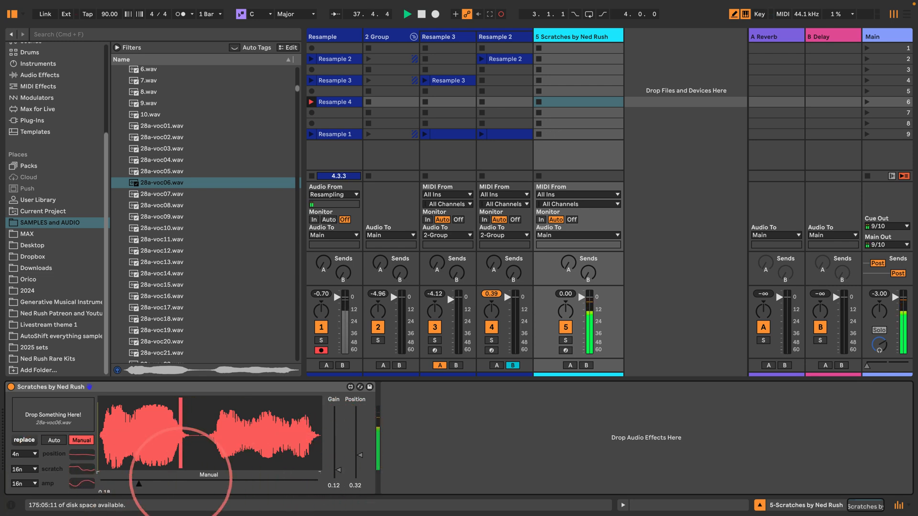
drag(360, 458, 351, 487)
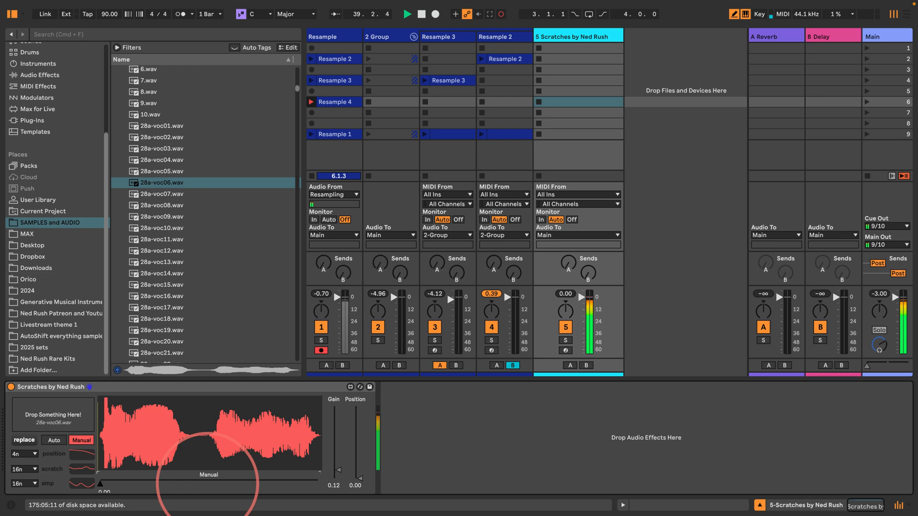
drag(330, 447, 338, 370)
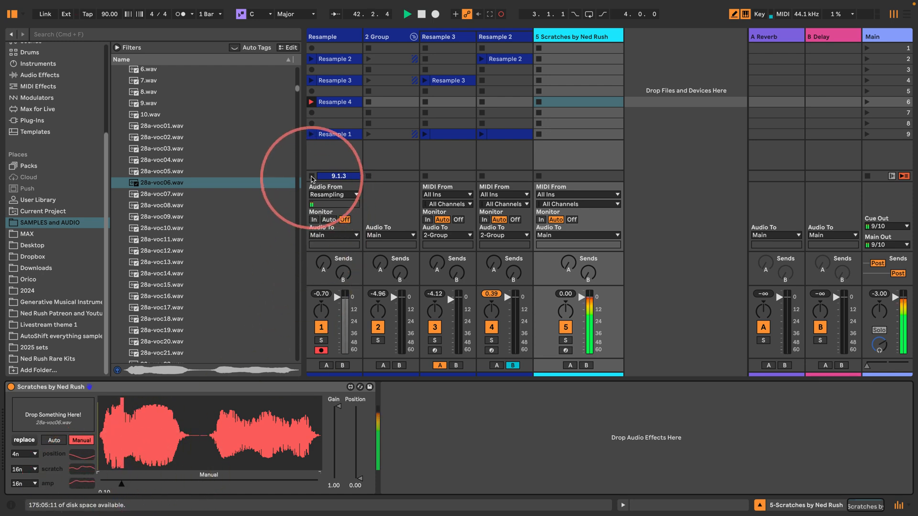
click(188, 450)
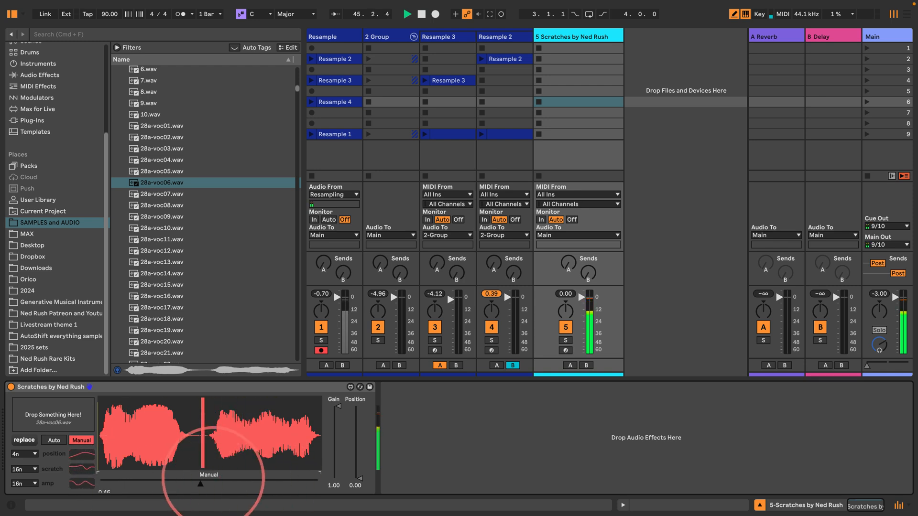
drag(213, 479, 149, 478)
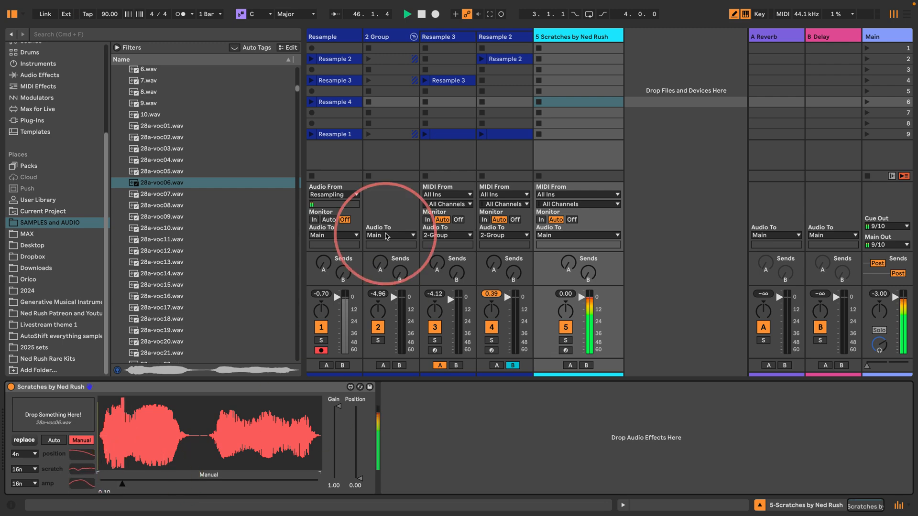
Play the recorded Resample 4 clip and examine its waveform up close around bar 10 and over its full length.
click(331, 103)
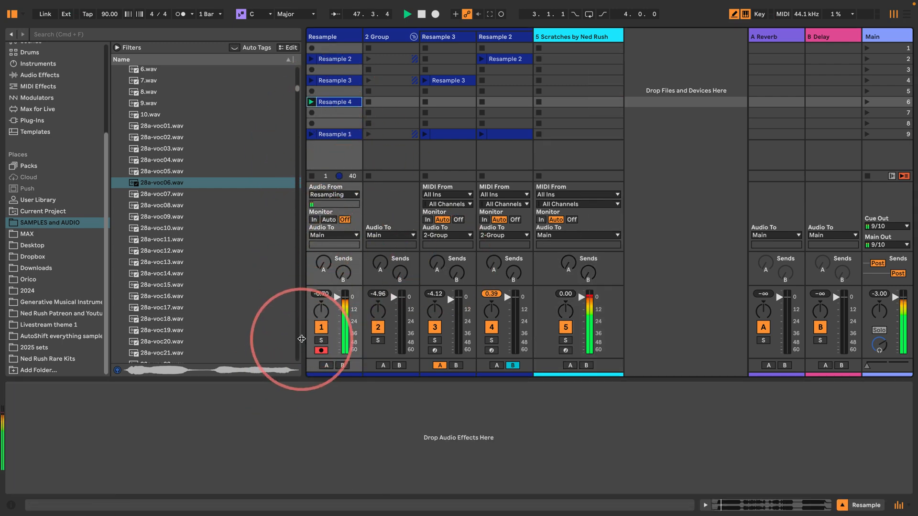
double_click(339, 102)
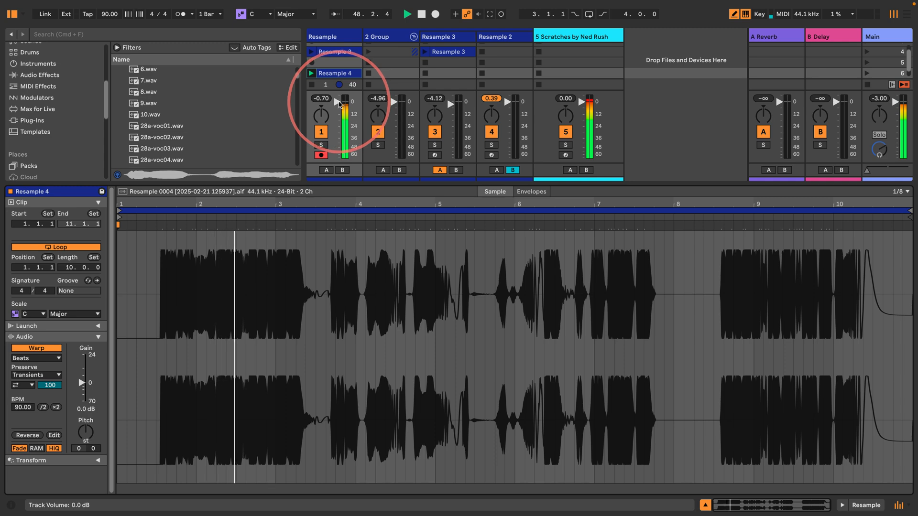
key(space)
drag(907, 205, 896, 246)
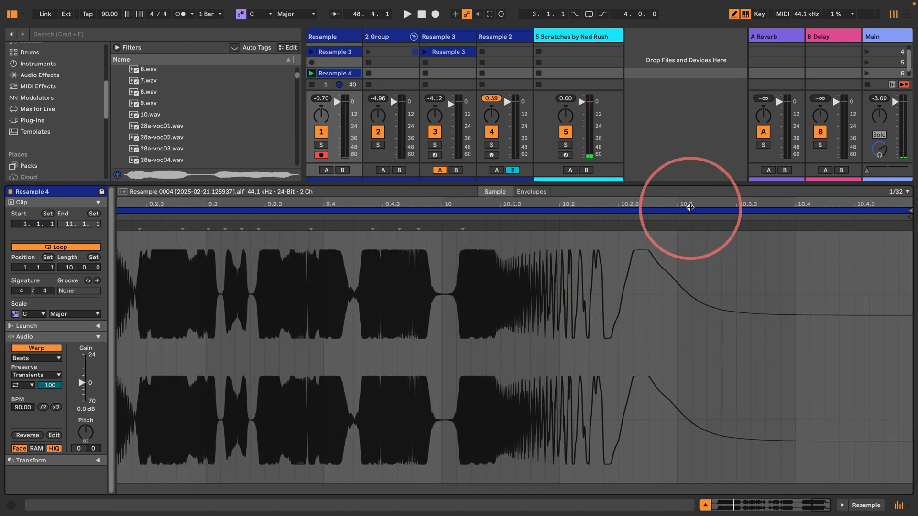
double_click(690, 207)
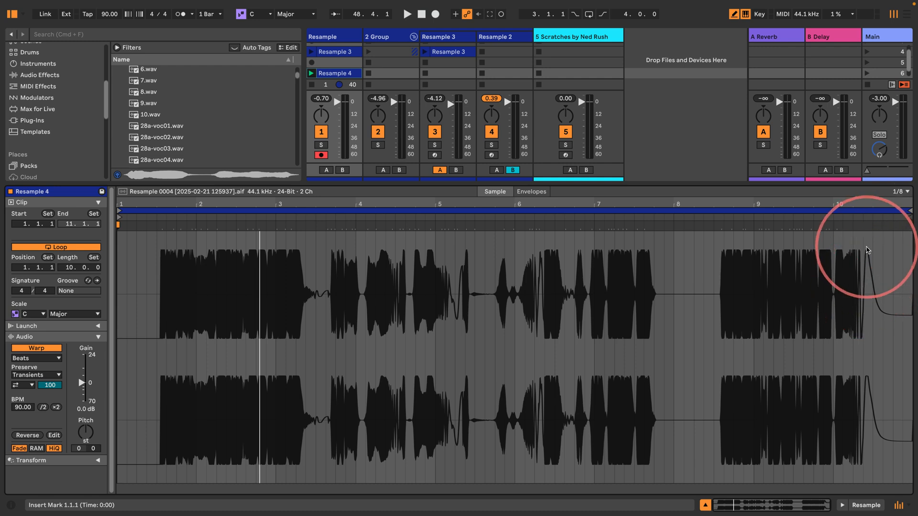
key(space)
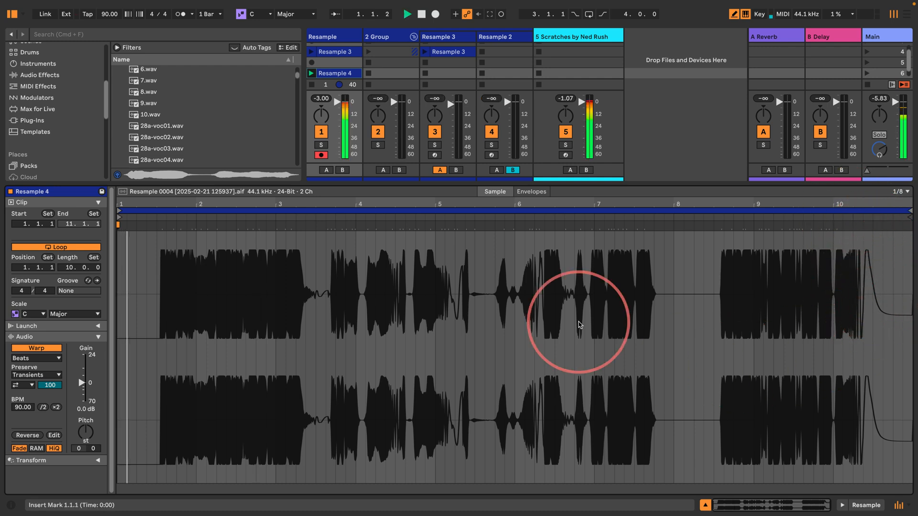
key(space)
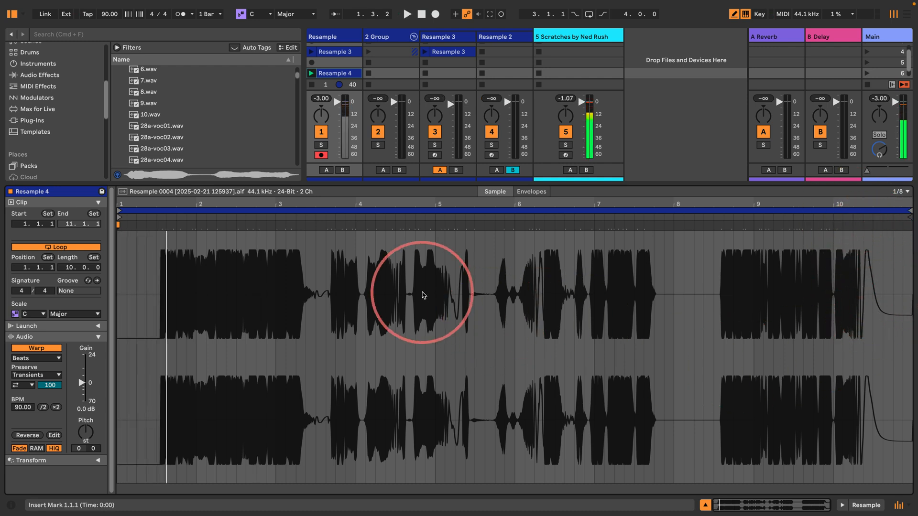
Slice the Resample 4 clip to a new MIDI track with one slice per Transient and the Sampler slicing preset.
drag(366, 182, 335, 305)
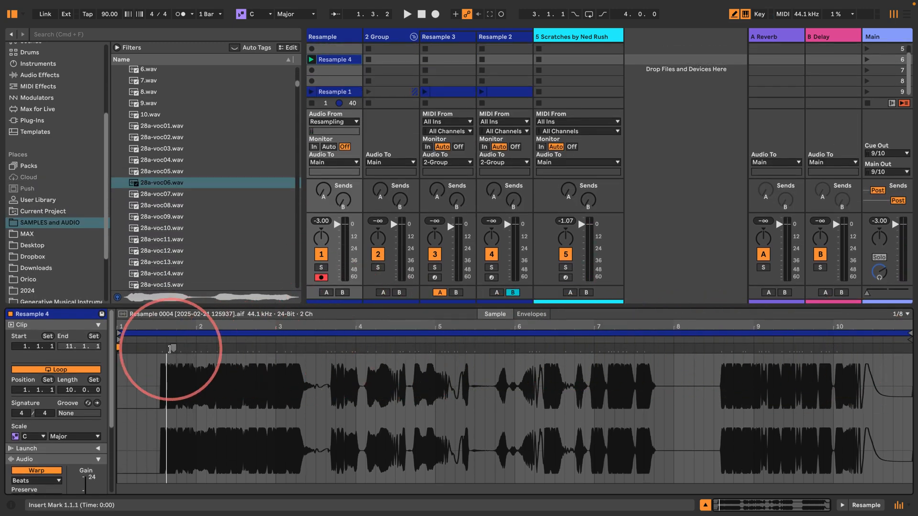
right_click(339, 60)
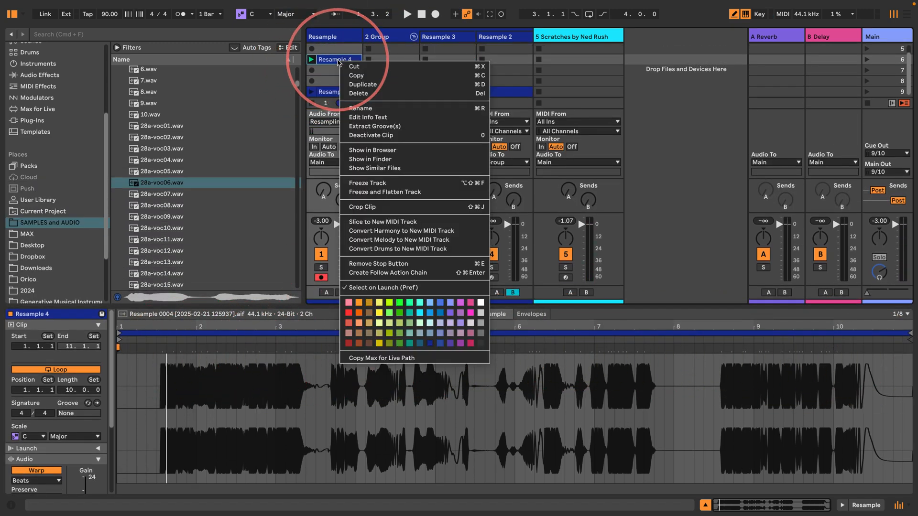
click(390, 221)
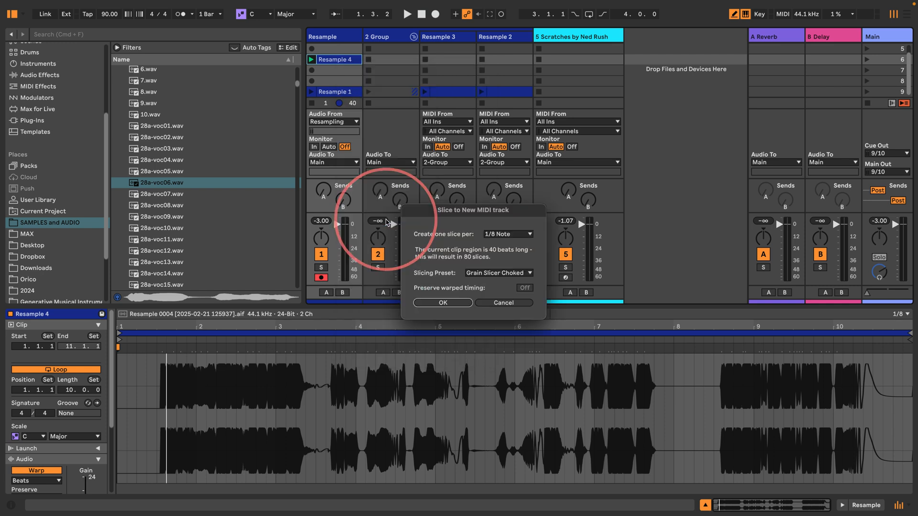
click(495, 275)
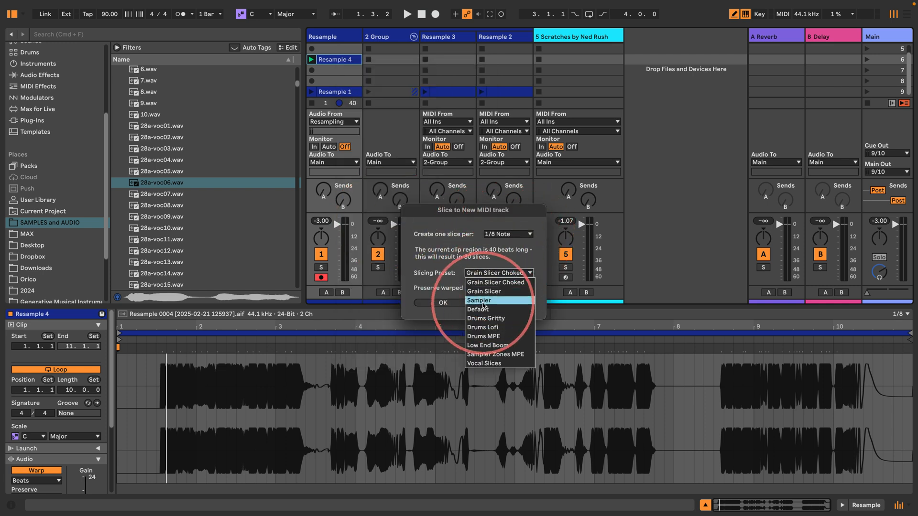
click(487, 293)
click(506, 234)
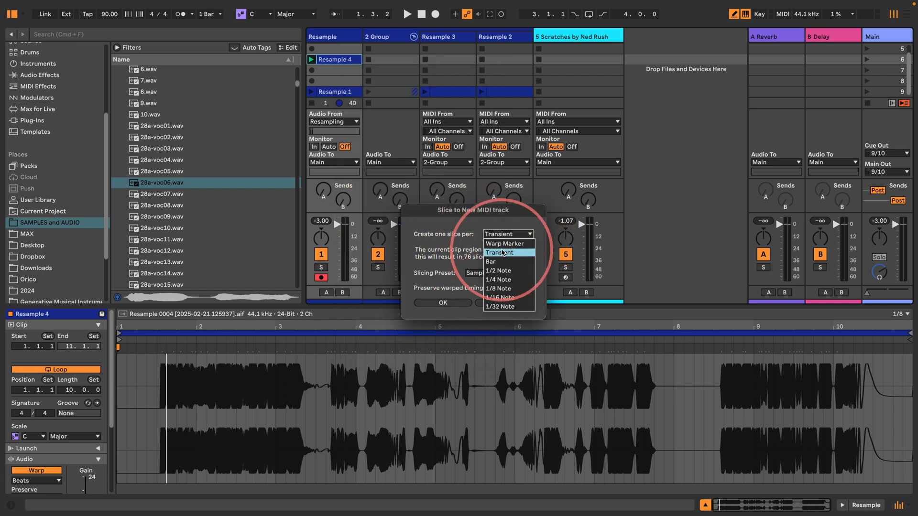
click(502, 253)
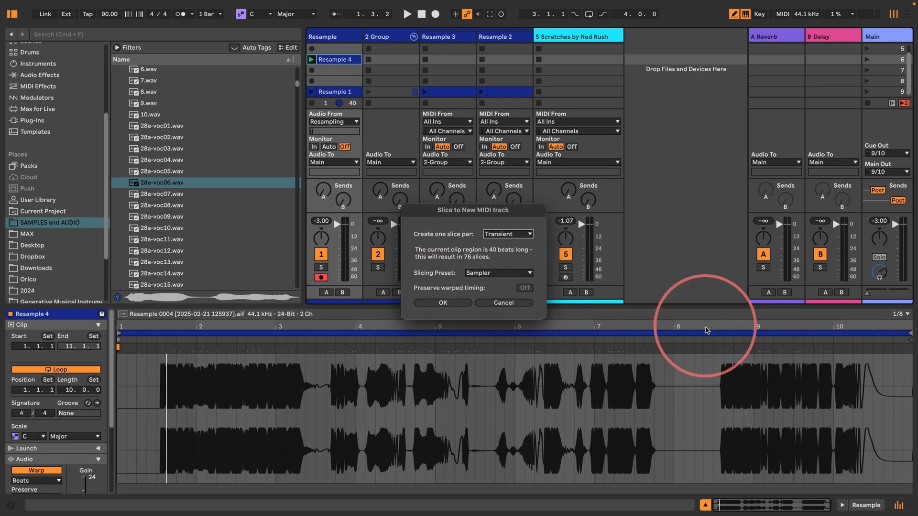
click(443, 302)
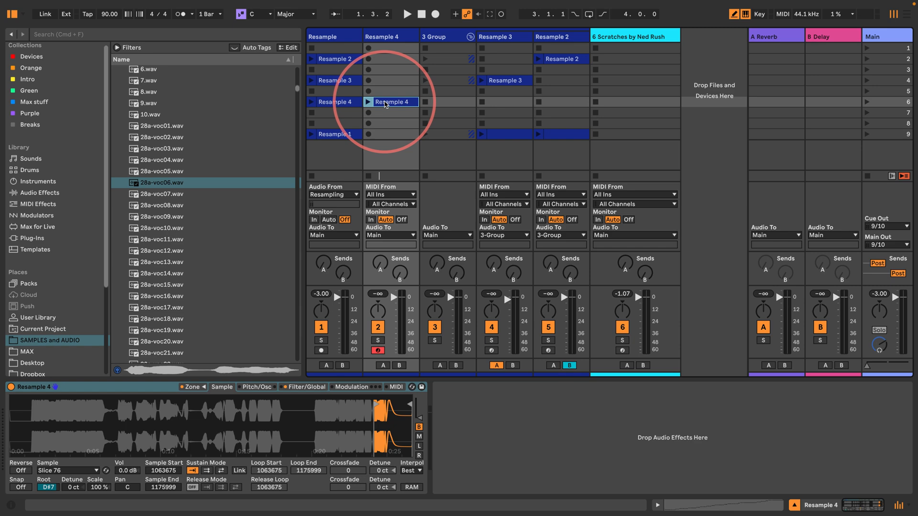
Move the Resample 4 MIDI clip to row 2 and copy Resample 3's unnamed row 9 clip into row 9 of Resample 4.
drag(387, 102, 390, 59)
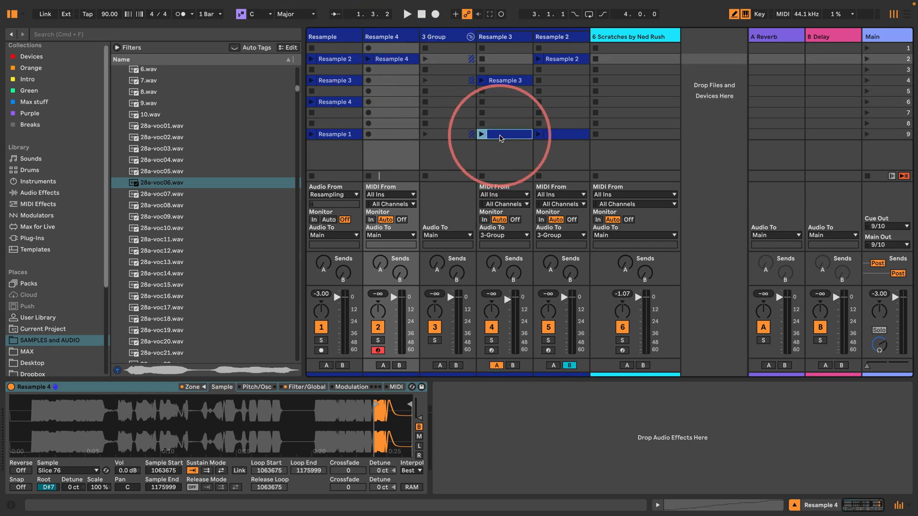
click(502, 135)
drag(396, 135, 397, 135)
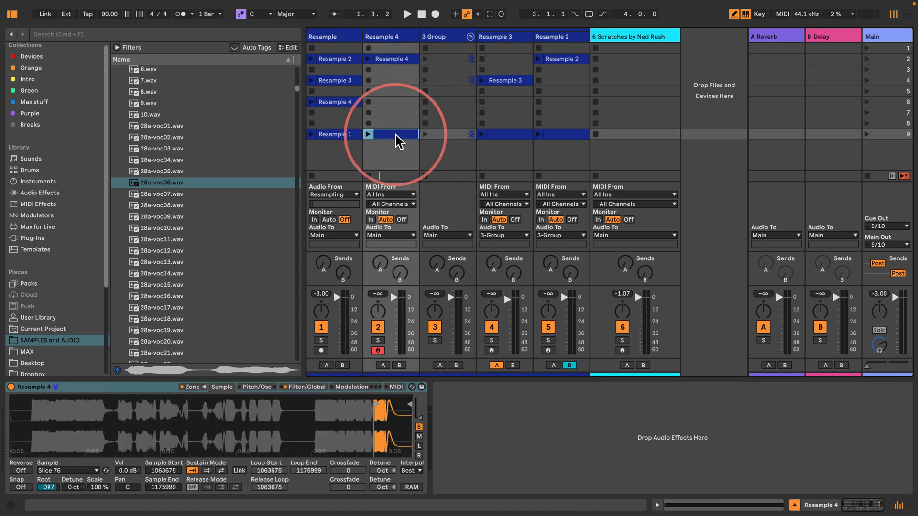
Move the Resample 4 track into the group and copy Resample 3's MIDI effects, Expression Control through Arpeggiator, in front of its Sampler.
drag(389, 39, 484, 45)
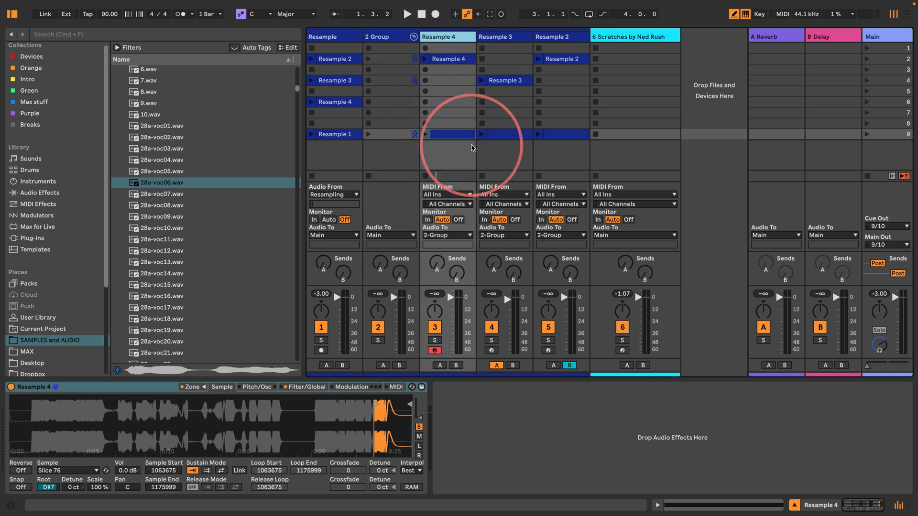
click(499, 38)
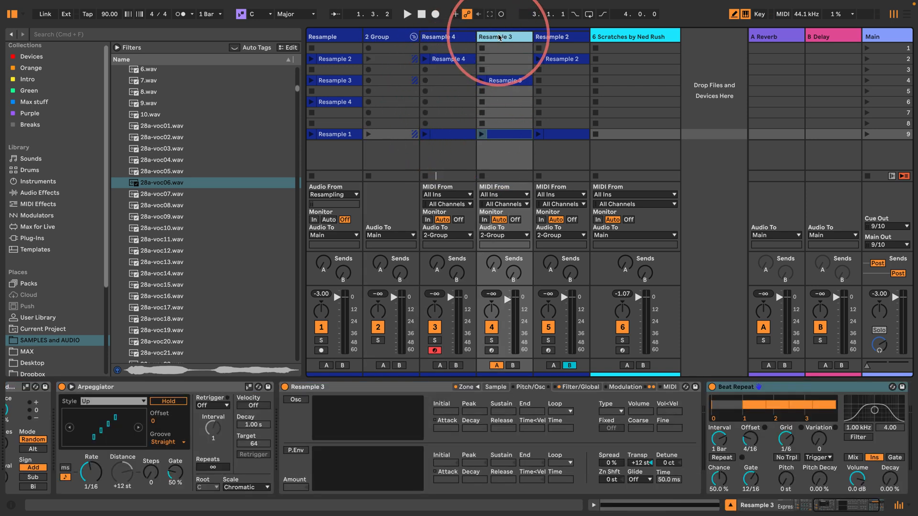
scroll(316, 425, left, 3)
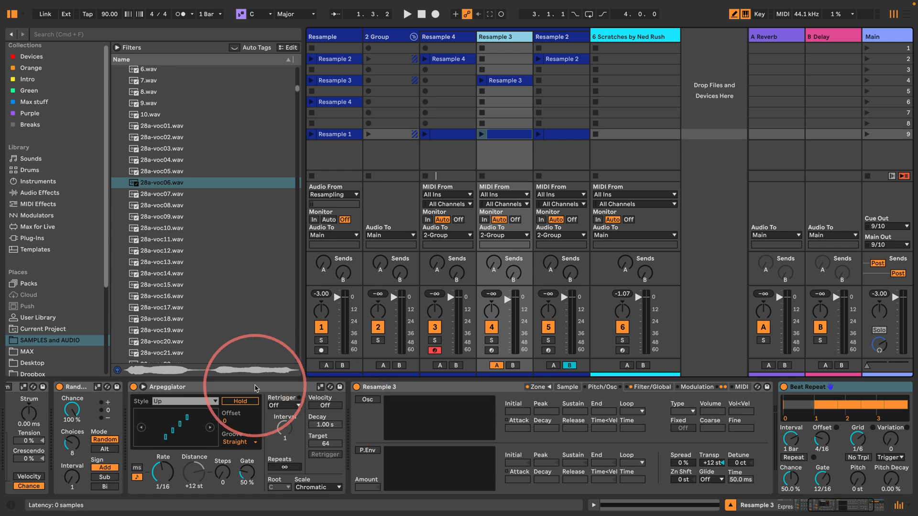
click(255, 388)
scroll(249, 394, left, 15)
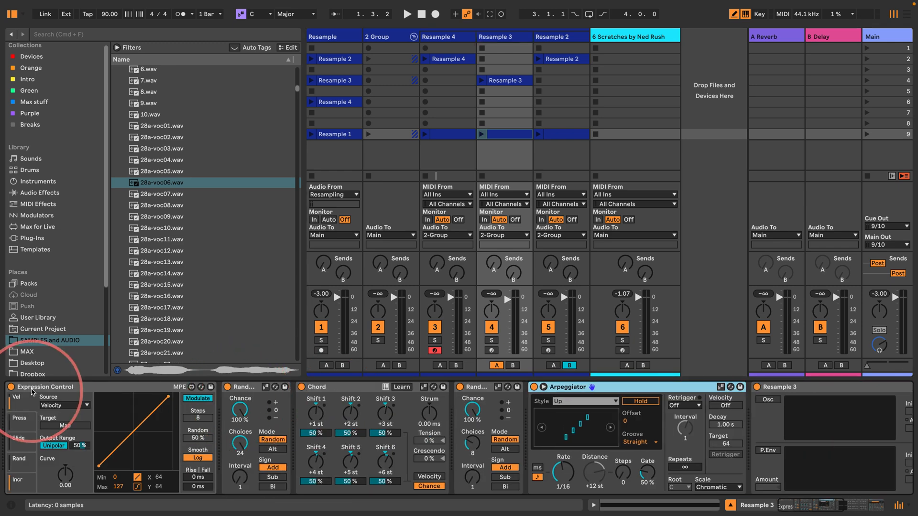
click(36, 388)
drag(35, 388, 5, 406)
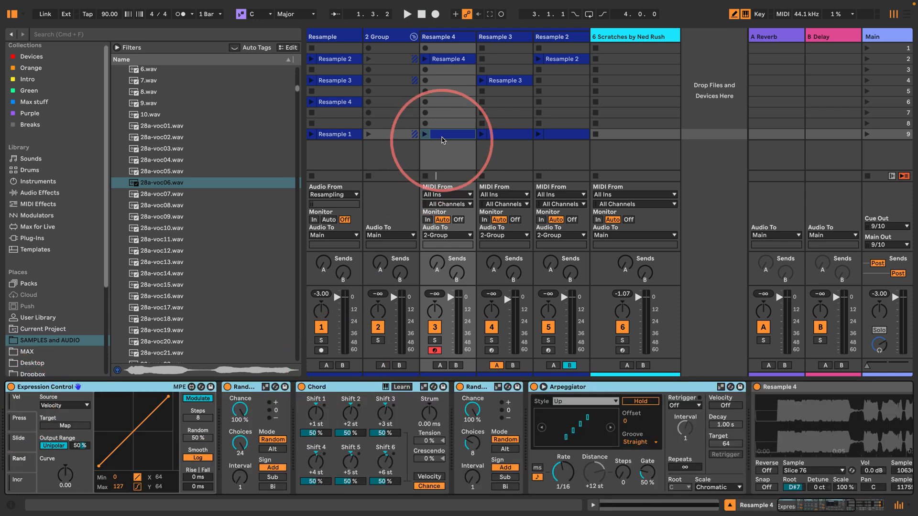
Play Resample 4's row 9 clip and set its Sampler filter to high-pass at 117 Hz with 0.0 % resonance.
click(423, 136)
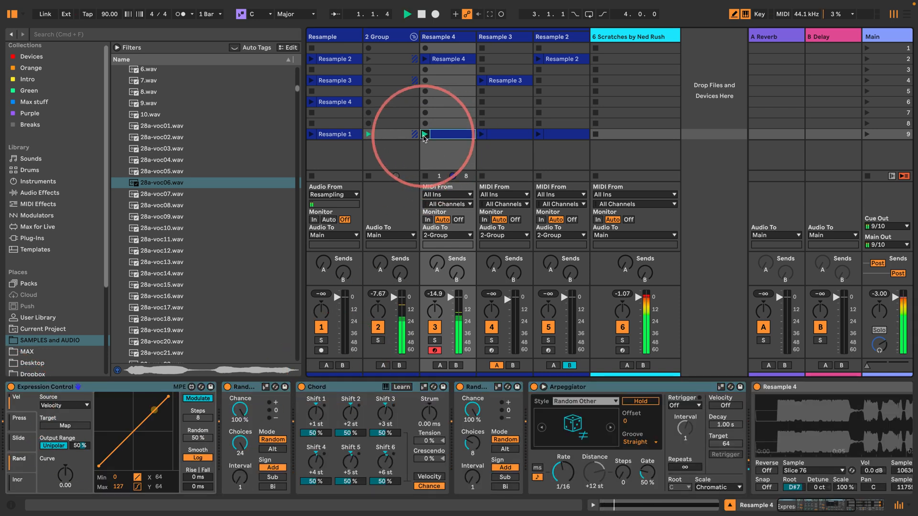
scroll(553, 382, right, 10)
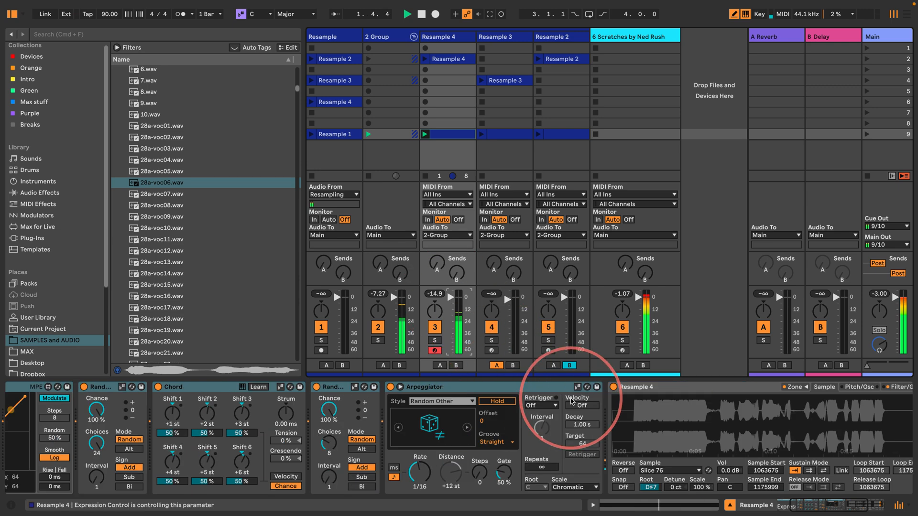
click(725, 388)
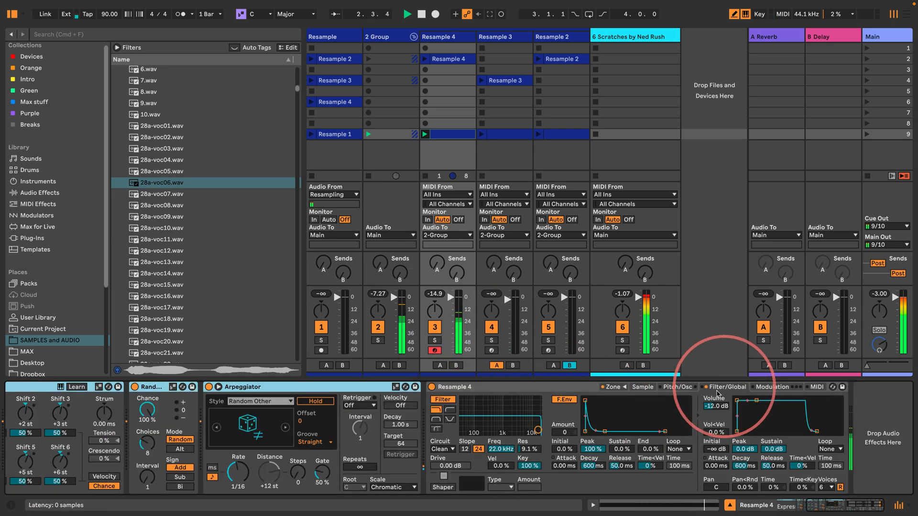
click(480, 432)
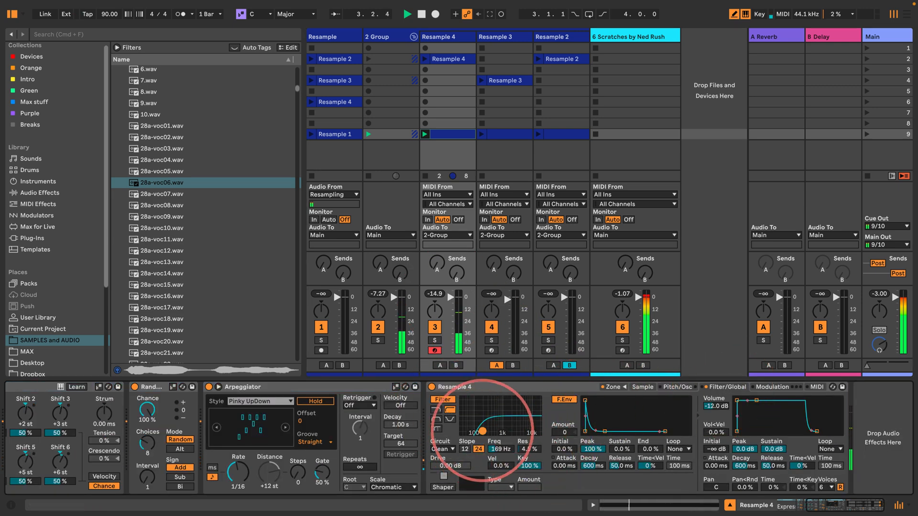
drag(525, 466, 527, 507)
Set Resample 4's Sampler volume to 0.0 dB, with a 5.00 ms attack and a 113 ms release on the volume envelope.
double_click(719, 406)
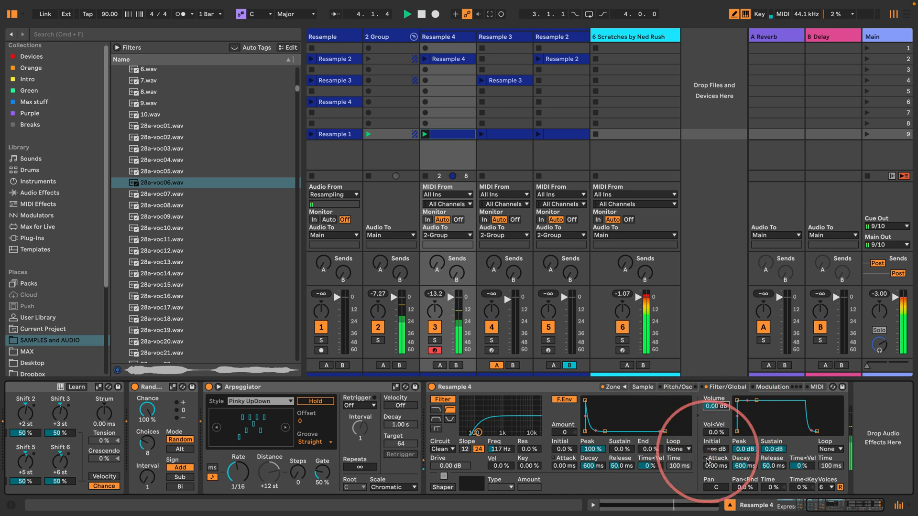
click(709, 465)
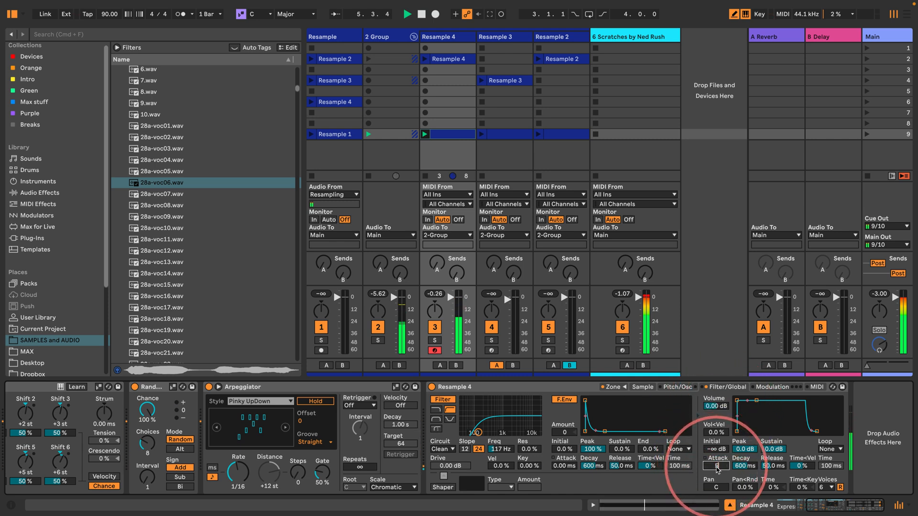
click(773, 466)
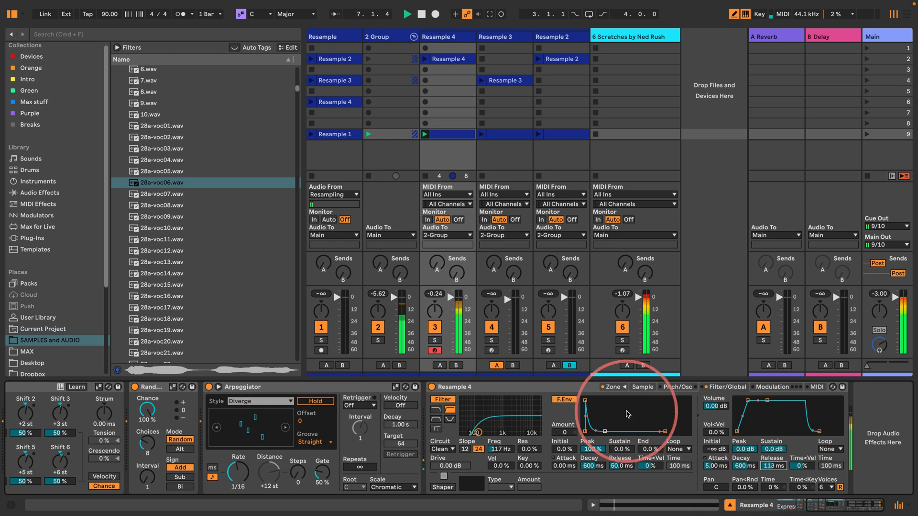
Launch the Resample 1 clip alongside Resample 4, and deactivate track 6 with its fader pulled down.
click(311, 136)
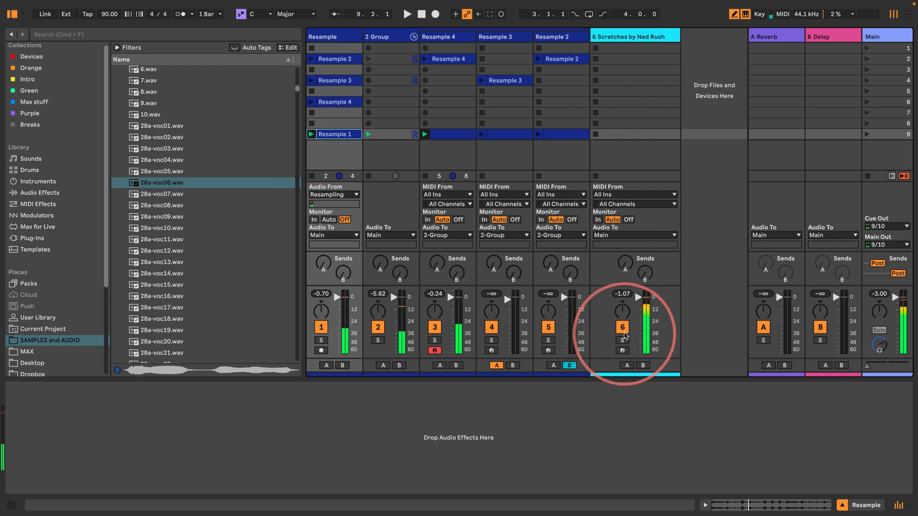
click(623, 328)
drag(638, 298, 639, 352)
key(space)
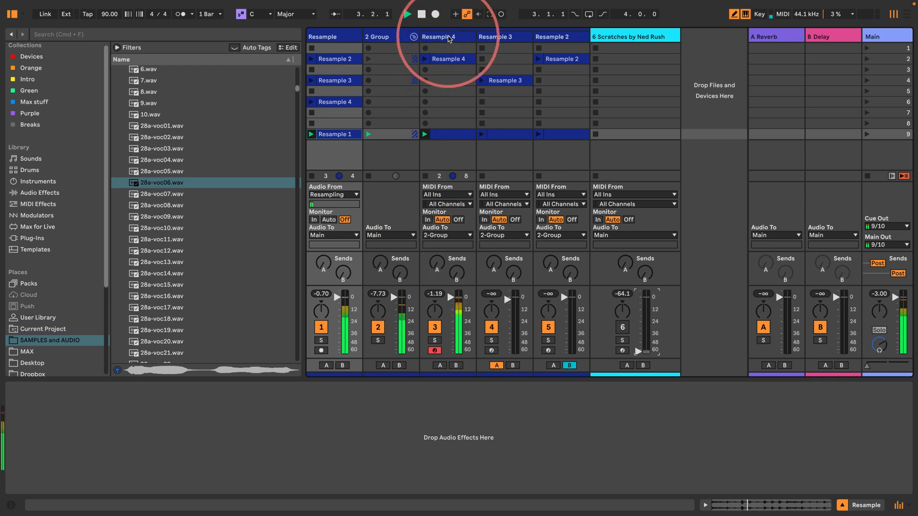
Show the sample settings of Resample 4's Sampler.
click(450, 38)
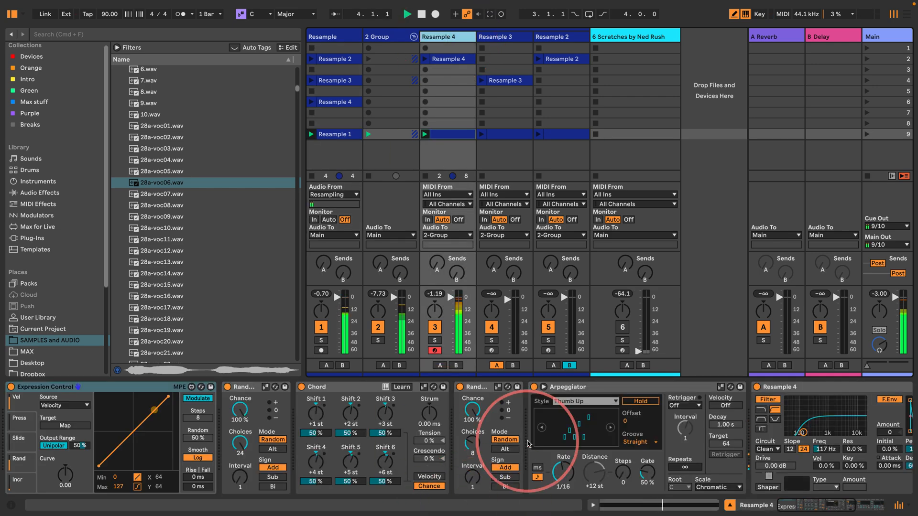
scroll(574, 444, right, 5)
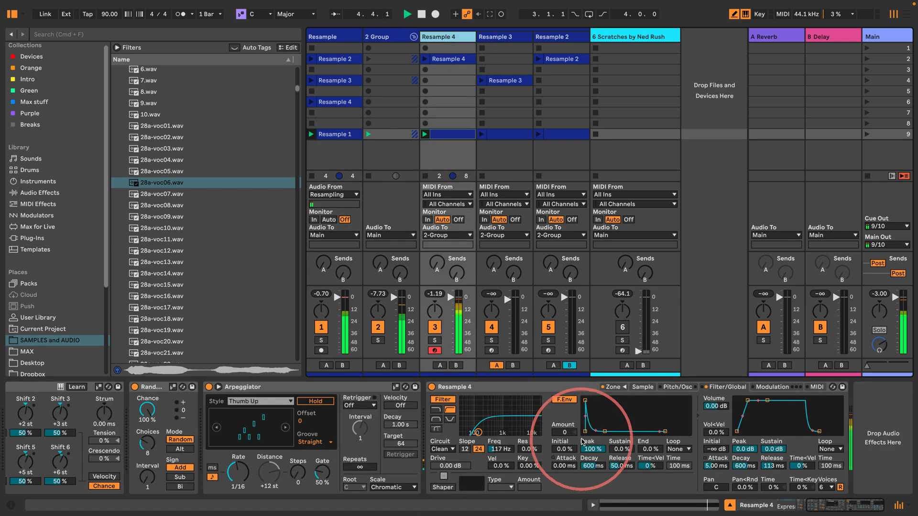
click(642, 388)
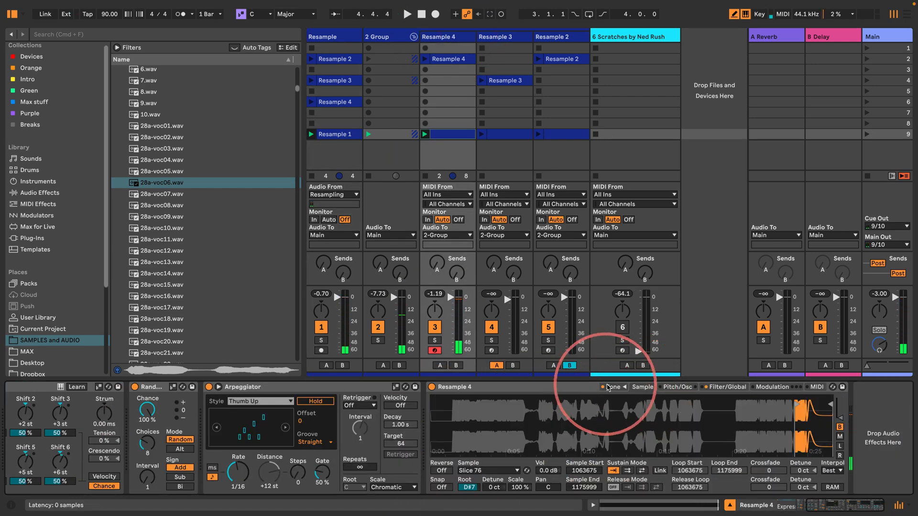
Select all slices in Resample 3's Sampler and set their Sustain Mode to back-and-forth loop.
click(520, 44)
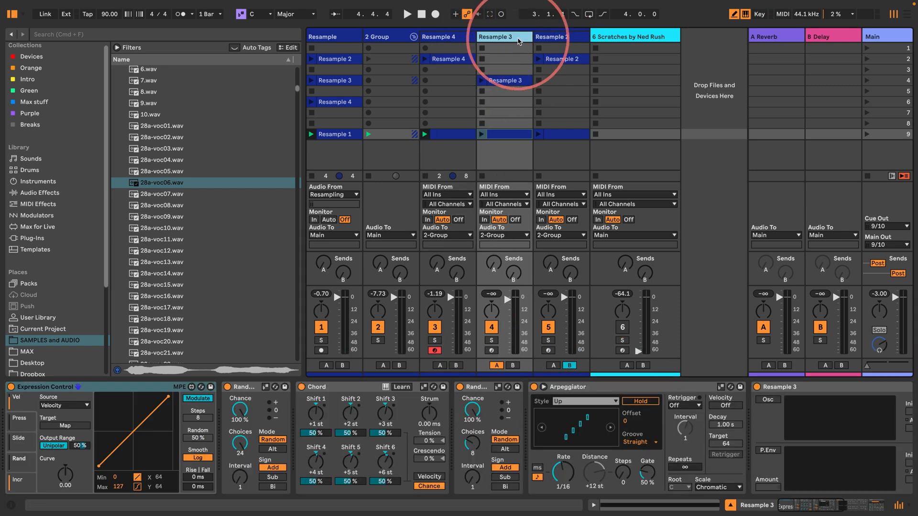
scroll(526, 397, right, 5)
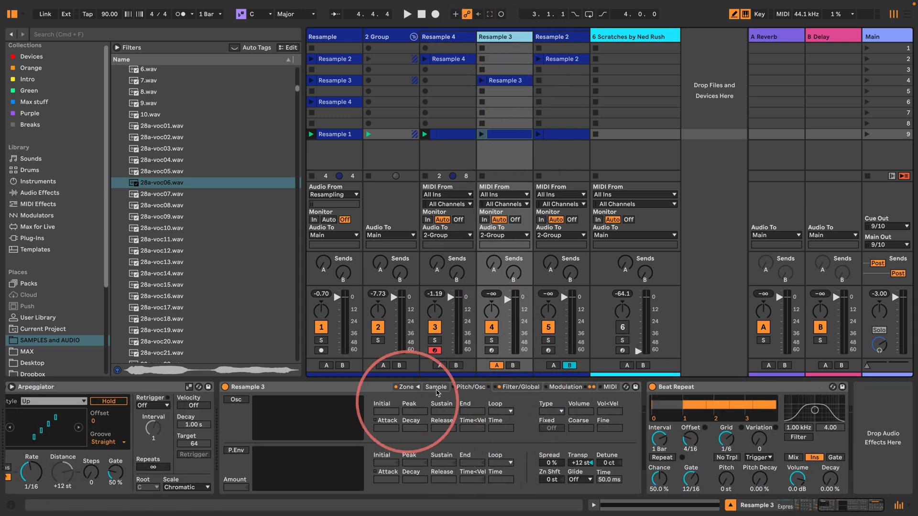
click(435, 388)
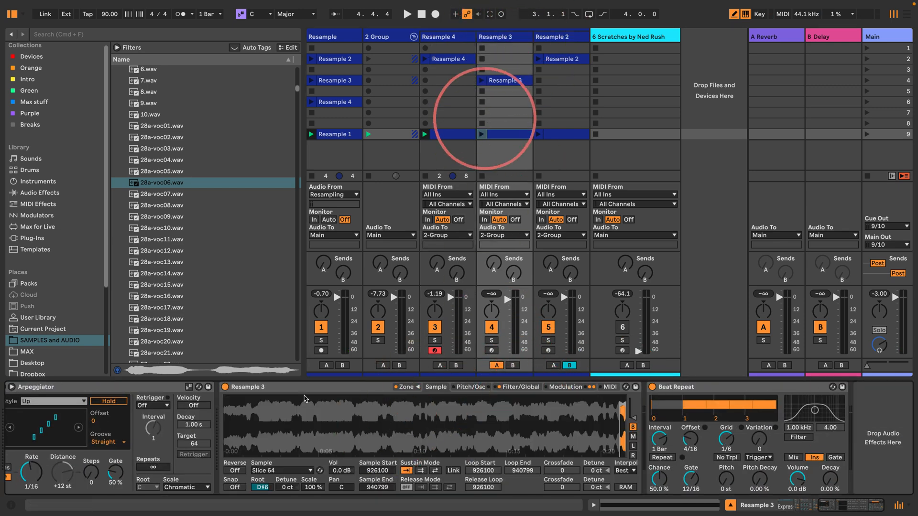
click(407, 387)
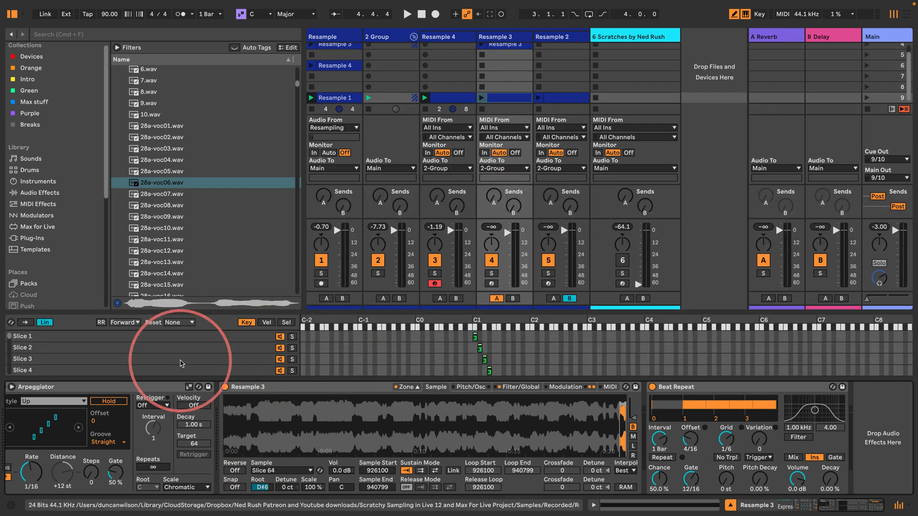
click(183, 358)
key(super+a)
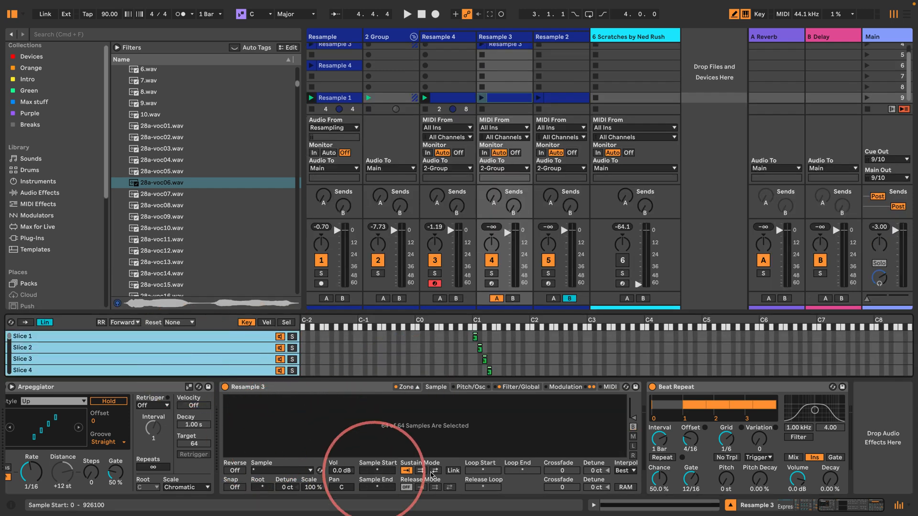
click(436, 471)
Set the Sustain Mode of all slices in Resample 4's Sampler to back-and-forth loop and play the result.
click(438, 36)
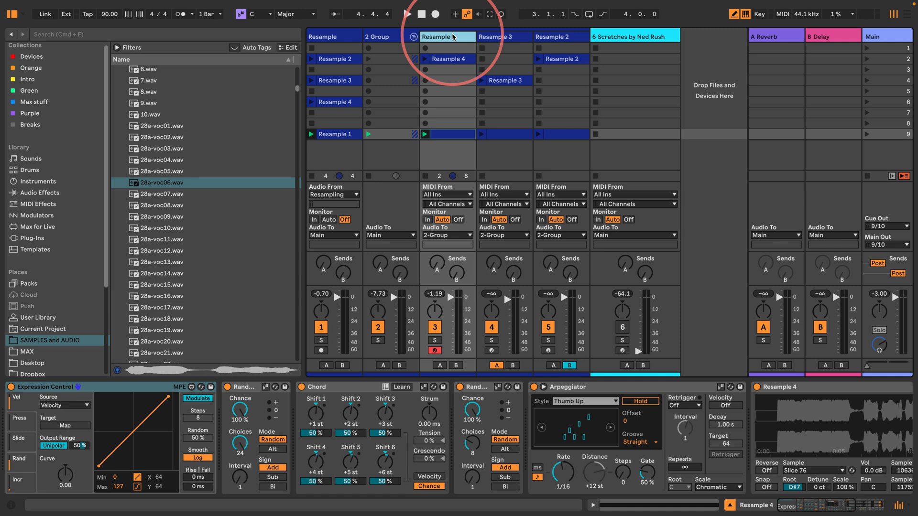
scroll(809, 426, right, 5)
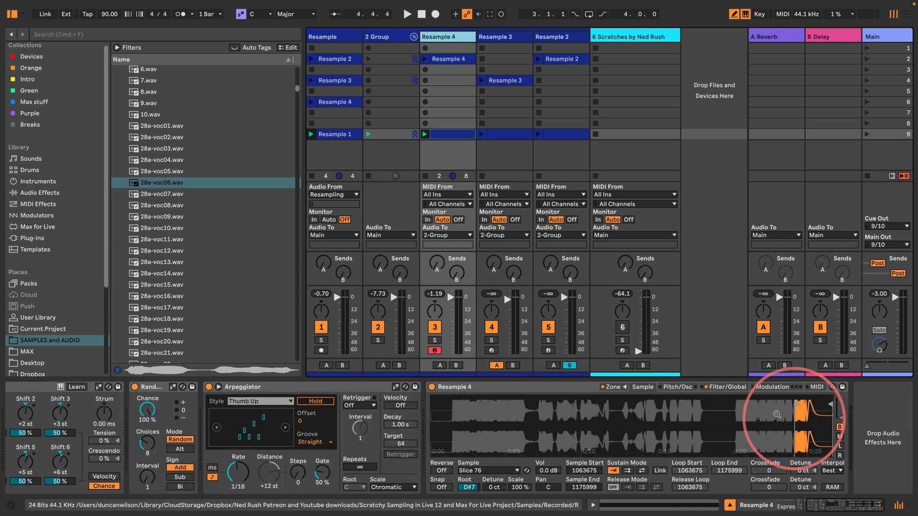
click(613, 387)
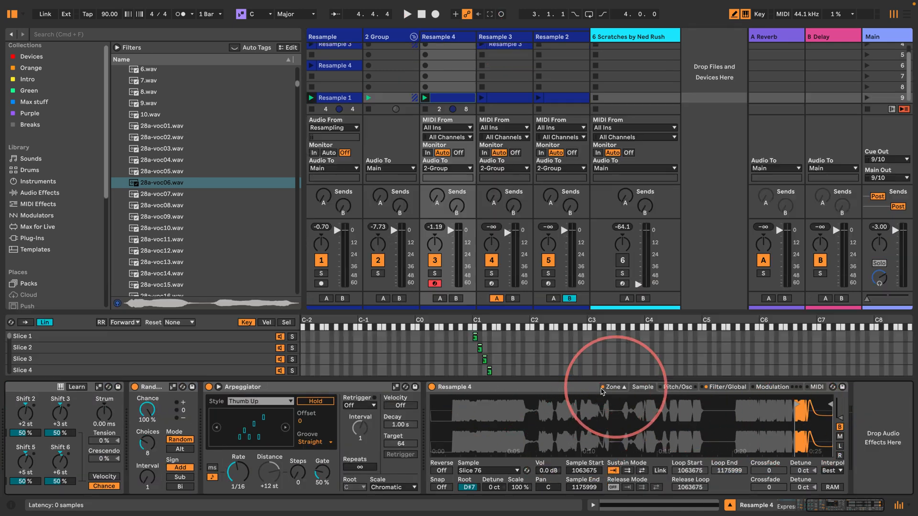
click(218, 347)
key(super+a)
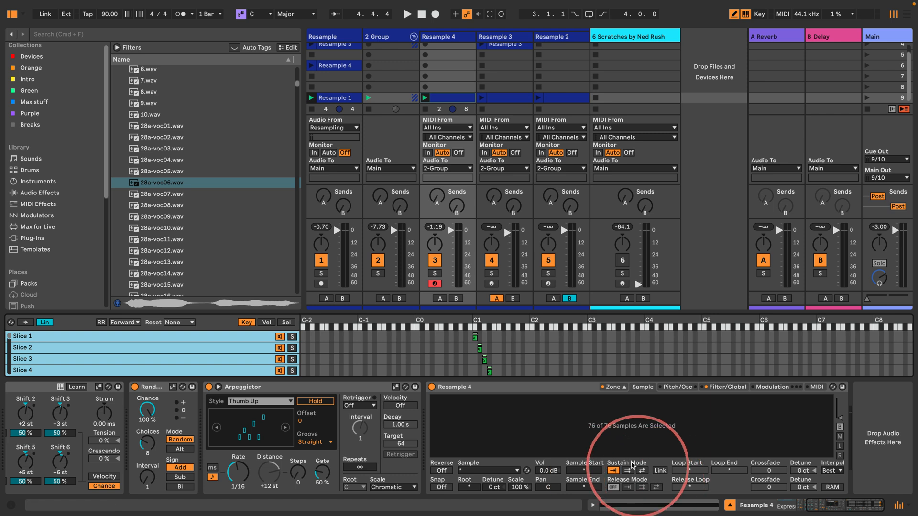
click(641, 471)
key(space)
Open the clip envelope for Resample 4's Arpeggiator Synced Rate in an enlarged editor, unlink it and set its length to 2.2.0.
drag(306, 311, 306, 306)
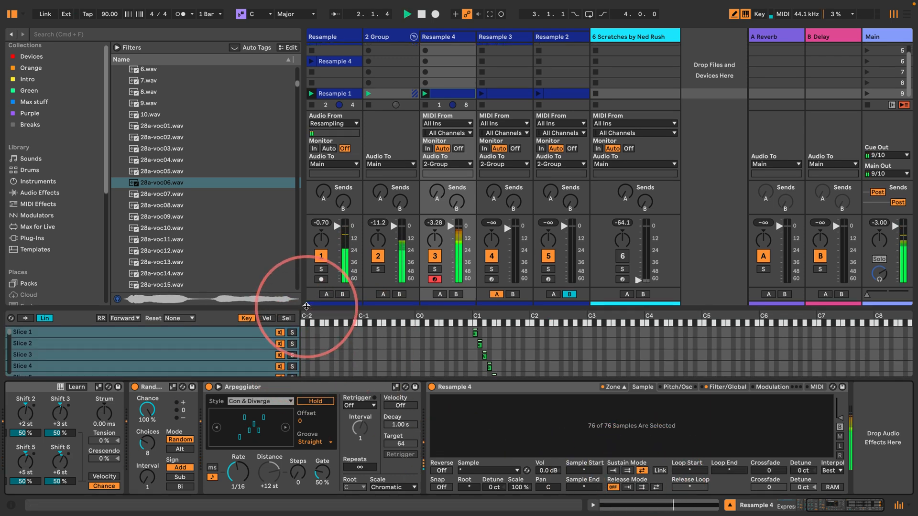
right_click(238, 471)
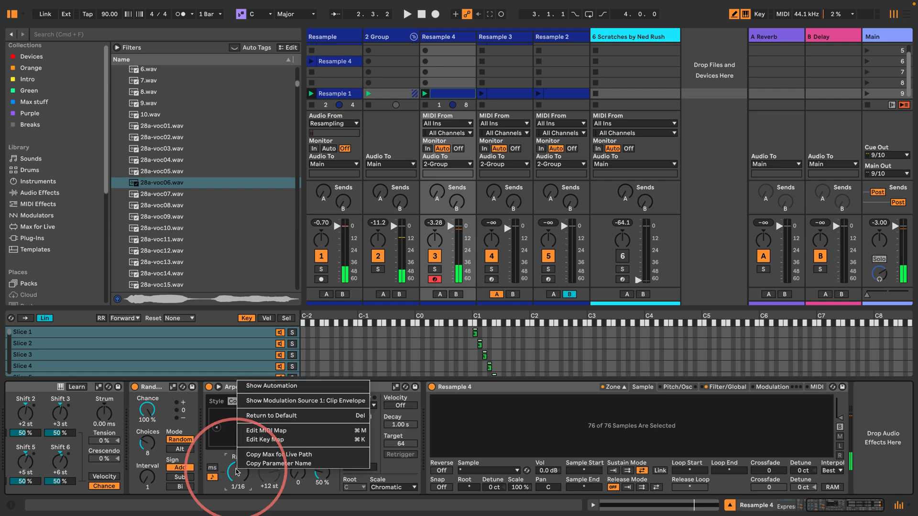
click(278, 401)
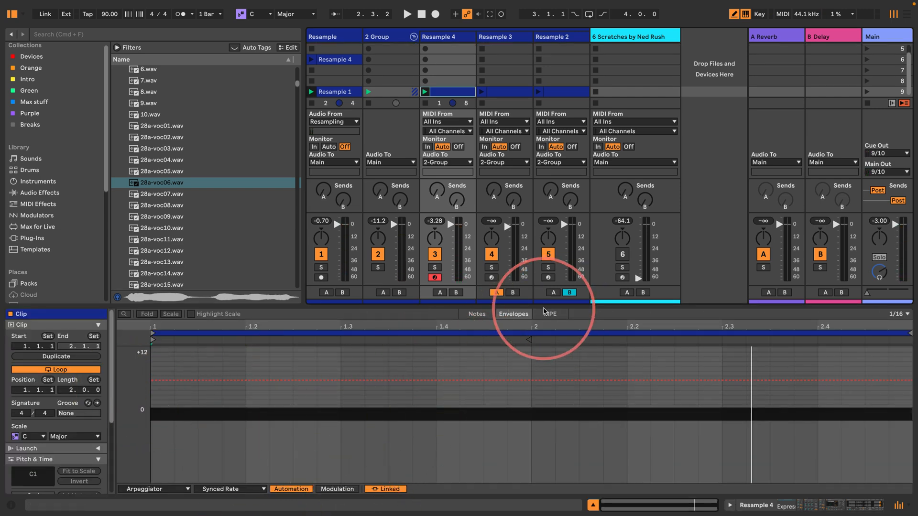
drag(539, 306, 539, 188)
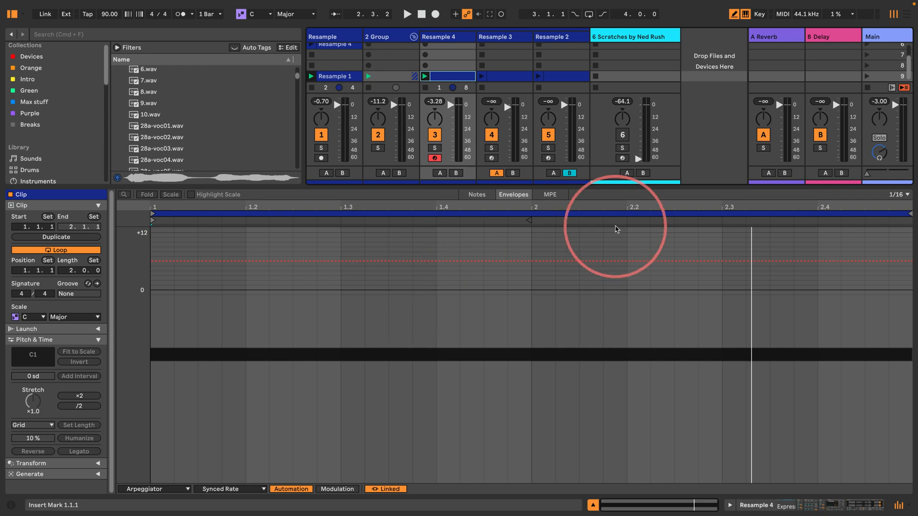
click(377, 489)
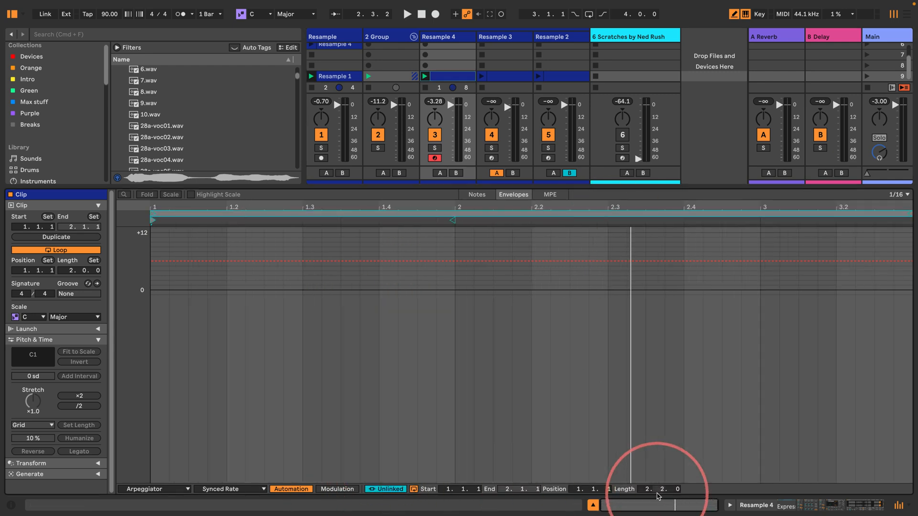
Draw Synced Rate steps of 1/8 from 1.2.3 to 1.3, a higher step from 2 to 2.2, and 1/32 from 2.3 to 2.3.3.
click(228, 261)
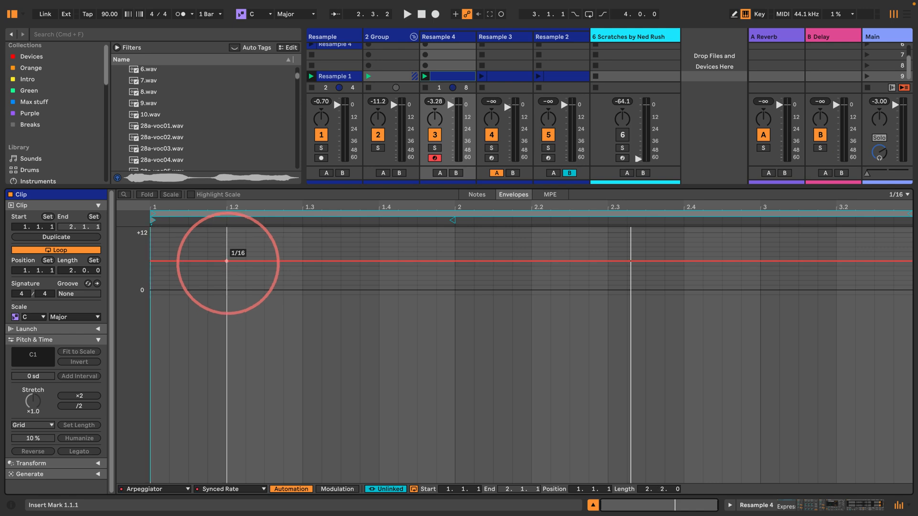
key(b)
click(279, 251)
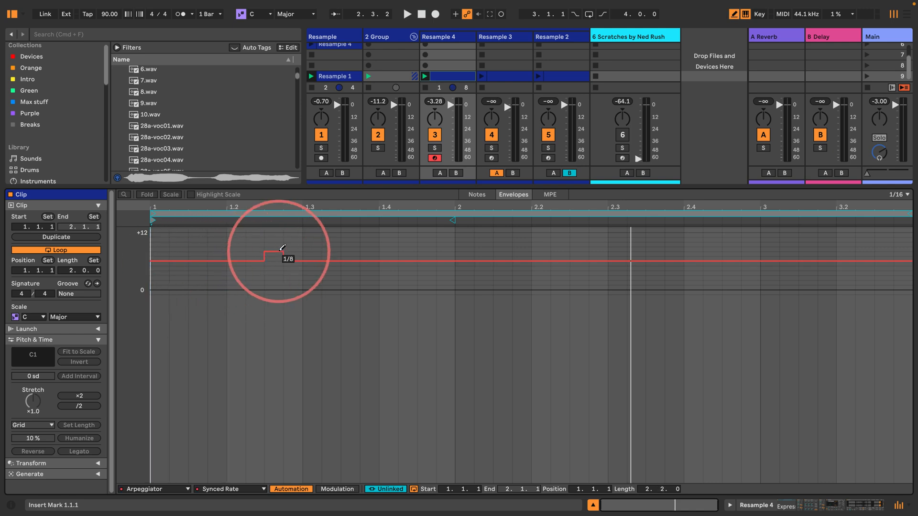
drag(282, 248, 303, 251)
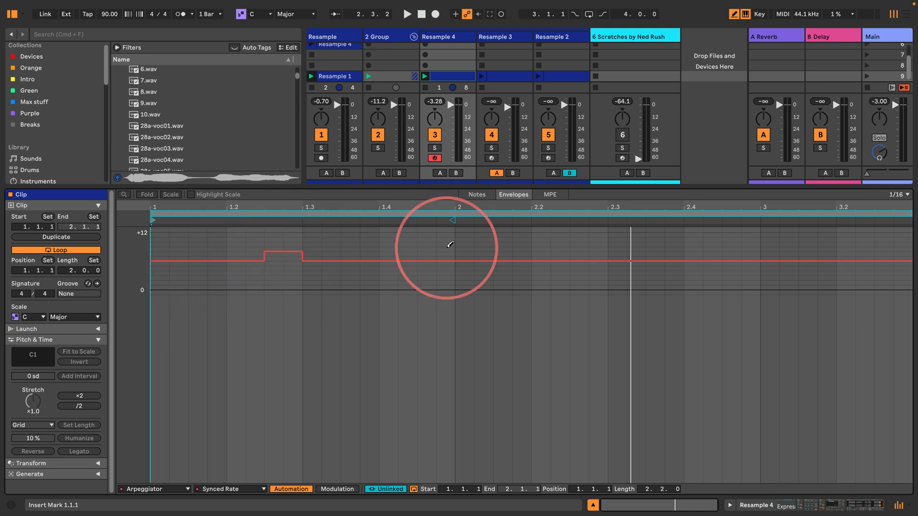
drag(459, 247, 521, 243)
drag(612, 270, 639, 268)
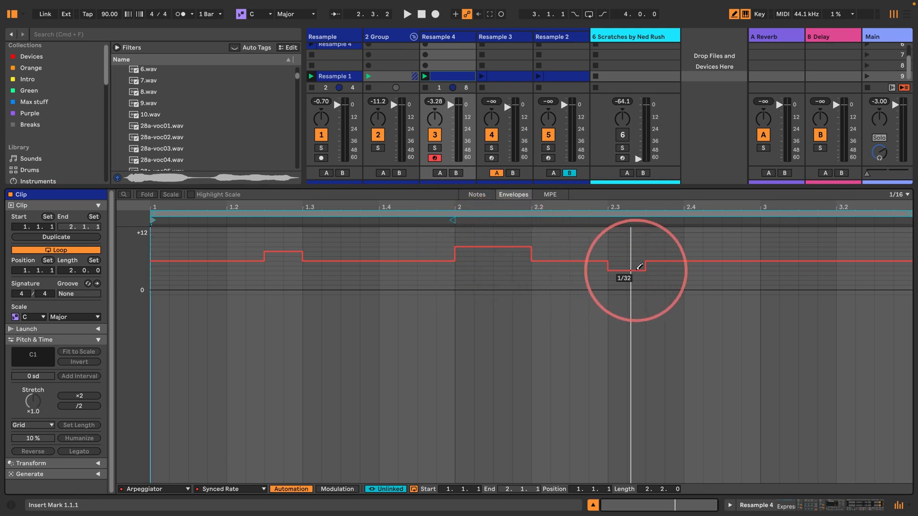
Draw 1/8 Synced Rate steps from 2.4 to 3 and from 3.2 to 3.2.3, and play the result.
drag(694, 251, 762, 249)
drag(838, 249, 865, 249)
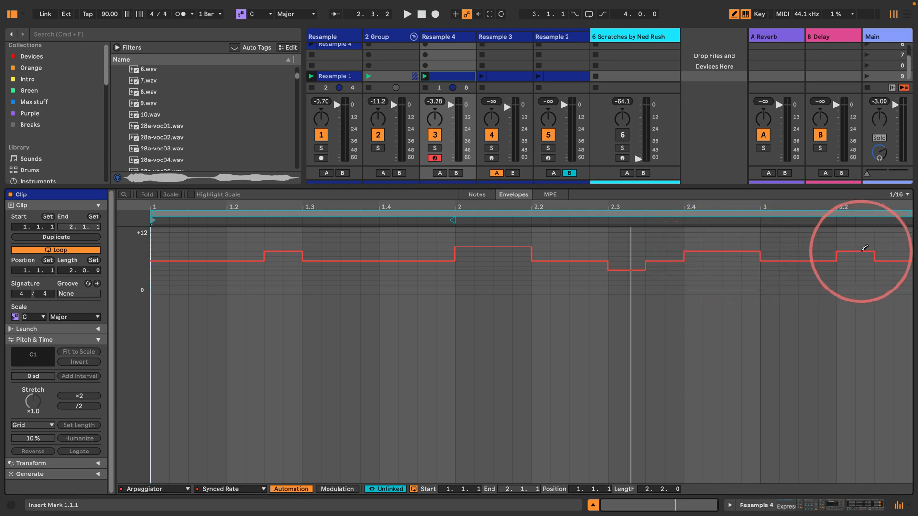
key(space)
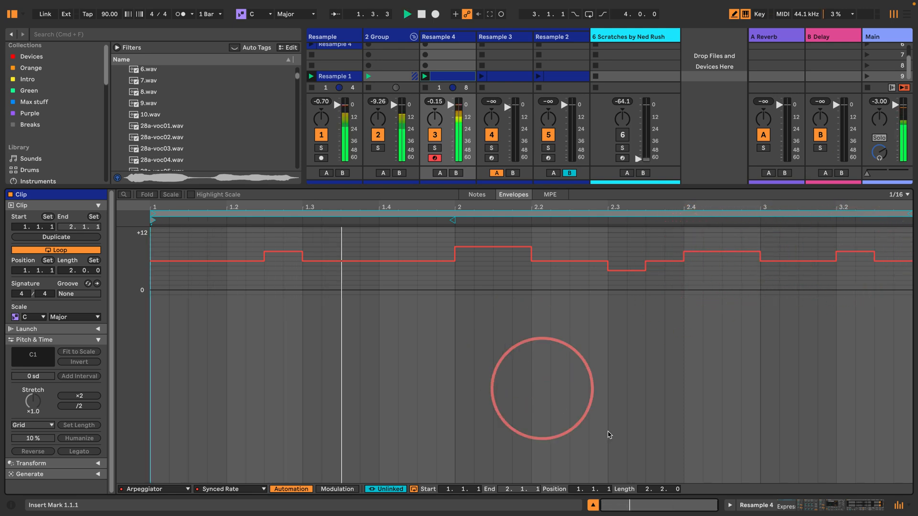
Turn on LFO 2 in Resample 4's Sampler, set its frequency to 0.01 Hz and disable its Retrig.
click(766, 506)
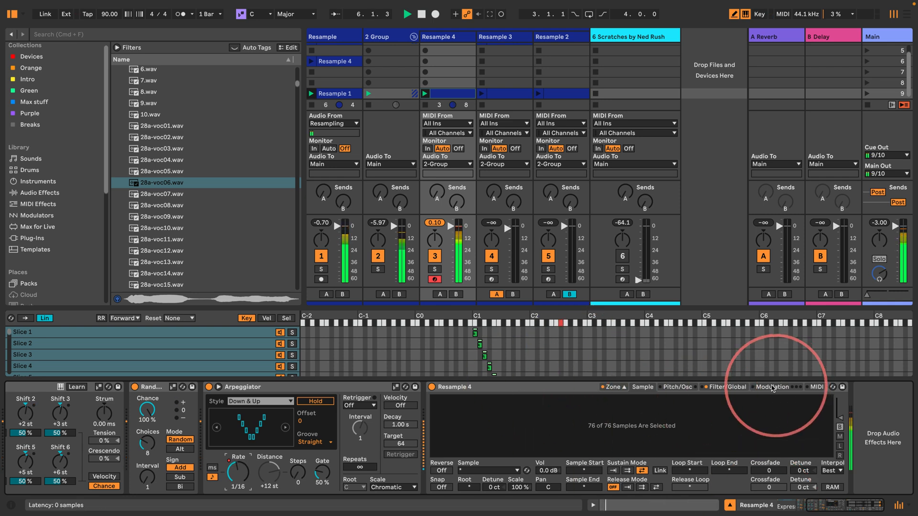
click(773, 387)
click(683, 400)
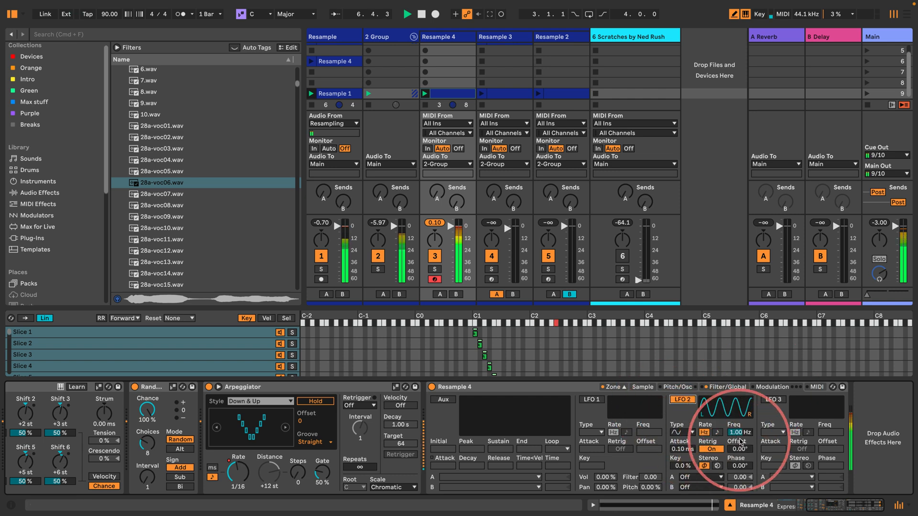
click(711, 450)
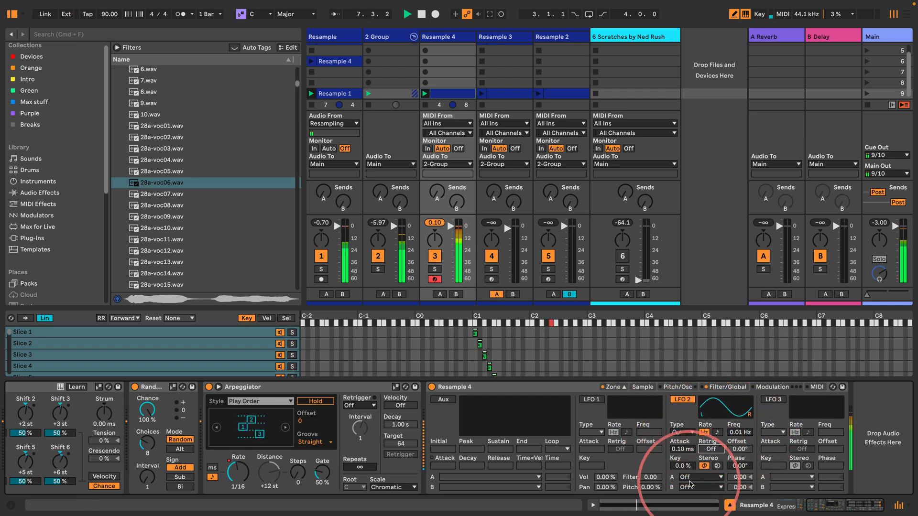
click(692, 478)
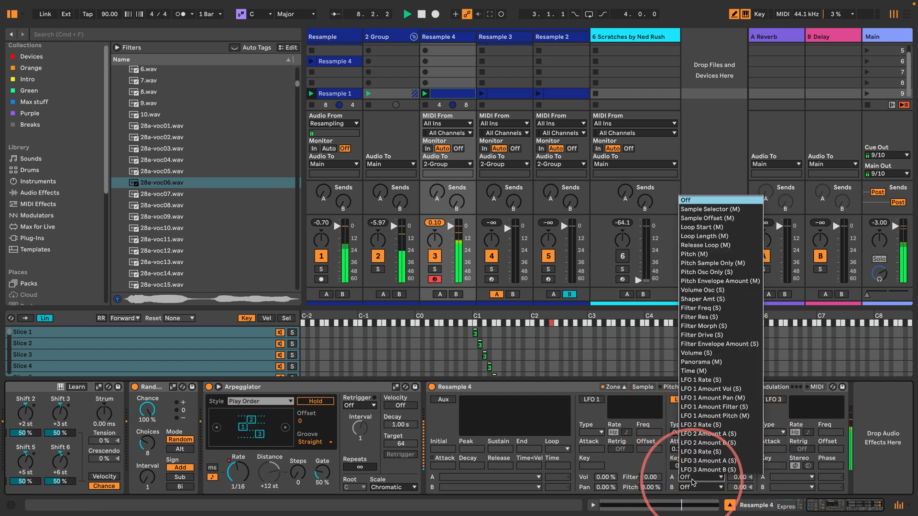
click(649, 415)
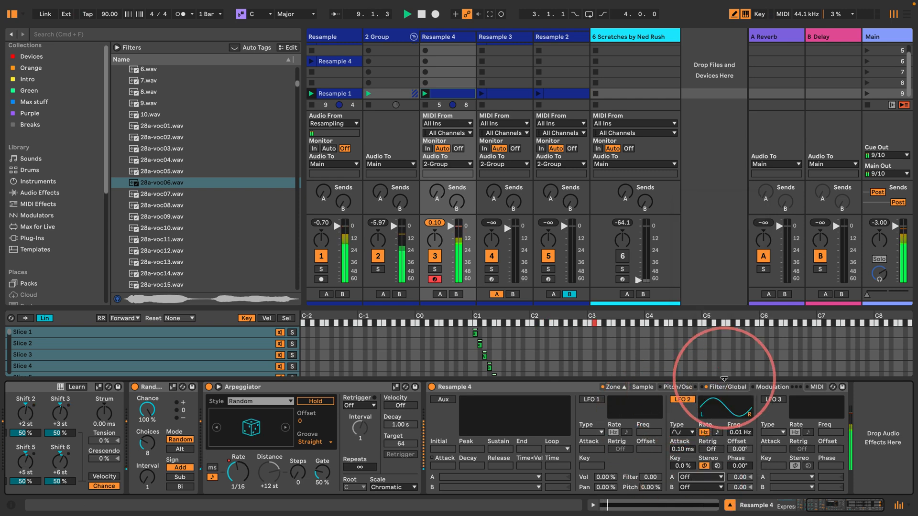
Set the Sampler's high-pass filter to about 73.1 Hz and route LFO 2's destination A to Pitch with an amount of 10.45.
click(719, 388)
drag(478, 433, 473, 433)
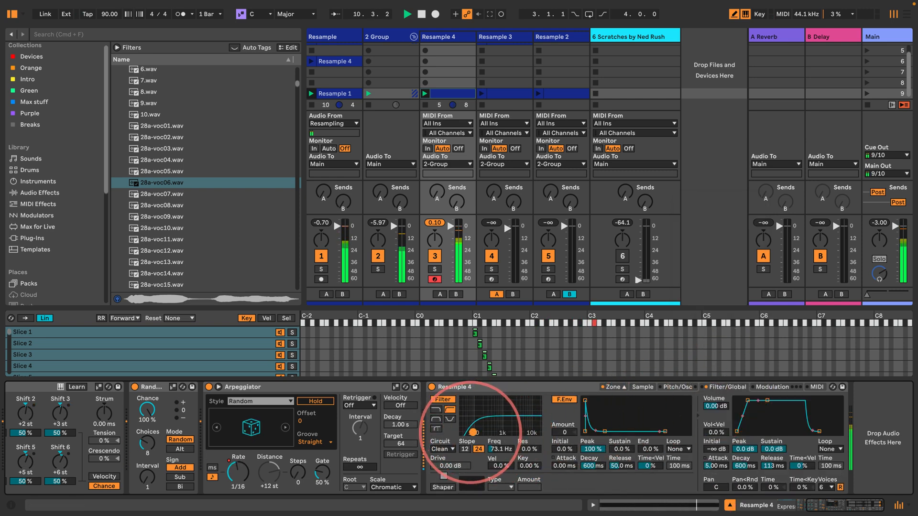
click(790, 389)
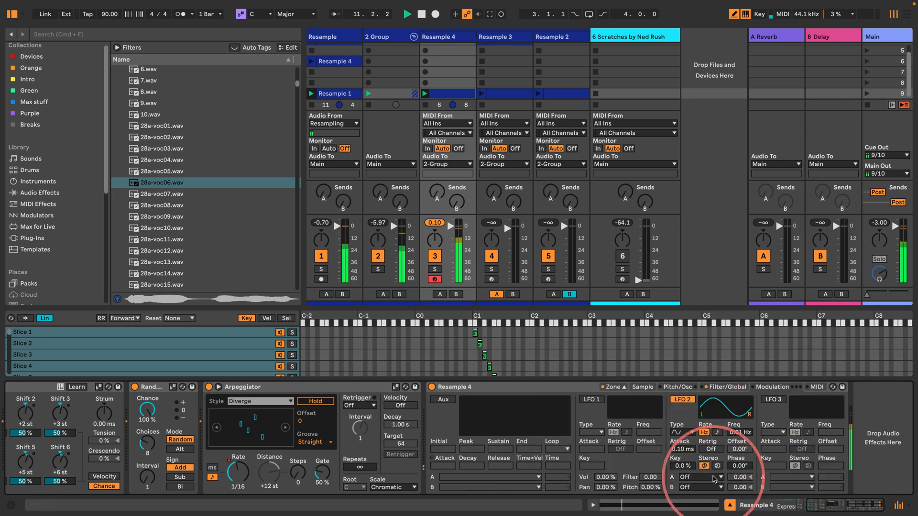
click(708, 478)
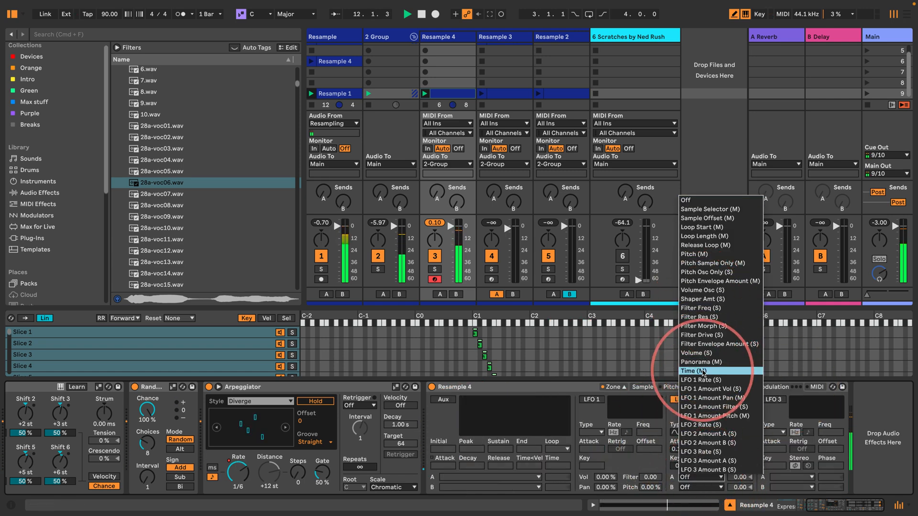
click(689, 254)
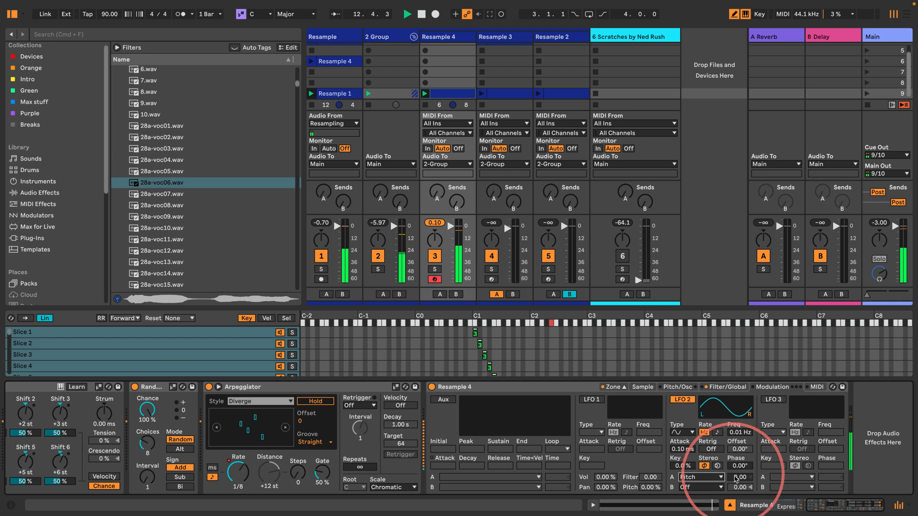
drag(722, 477, 739, 474)
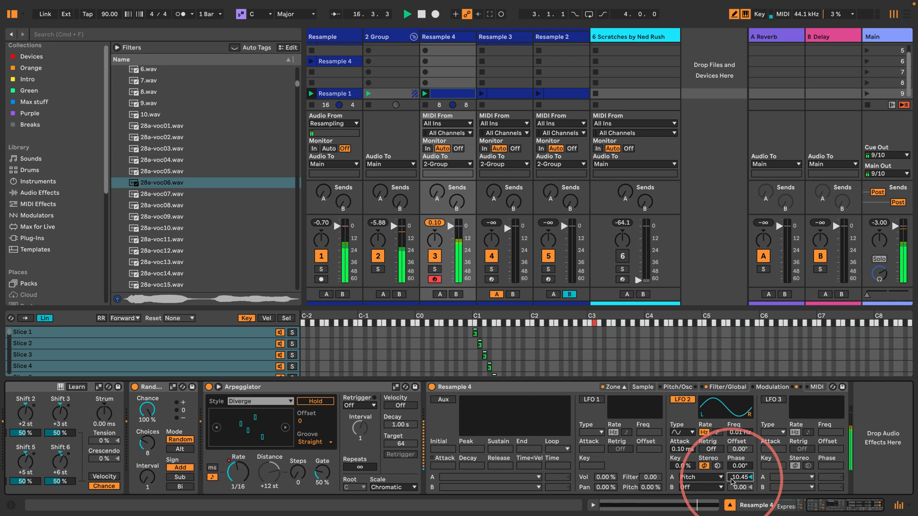
key(space)
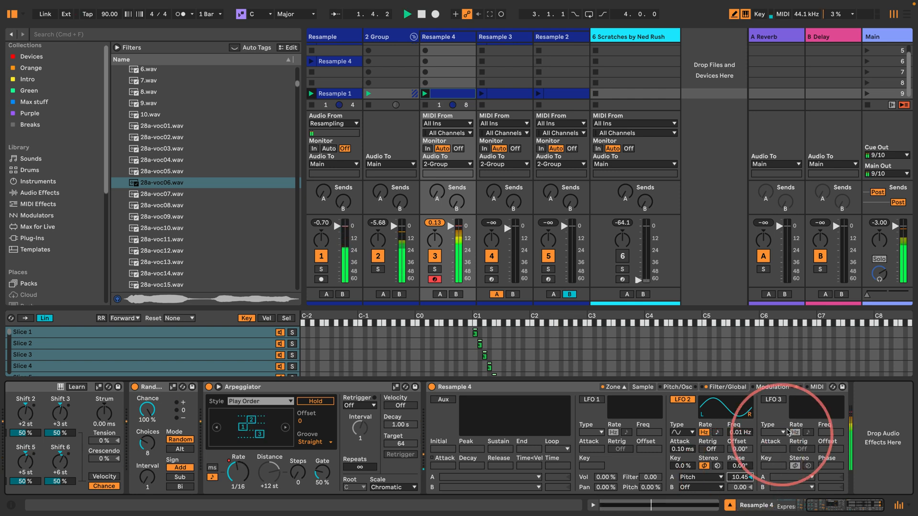
Turn on LFO 3 with the stepped random waveform, a frequency of 0.01 Hz and Retrig off.
click(773, 399)
click(781, 433)
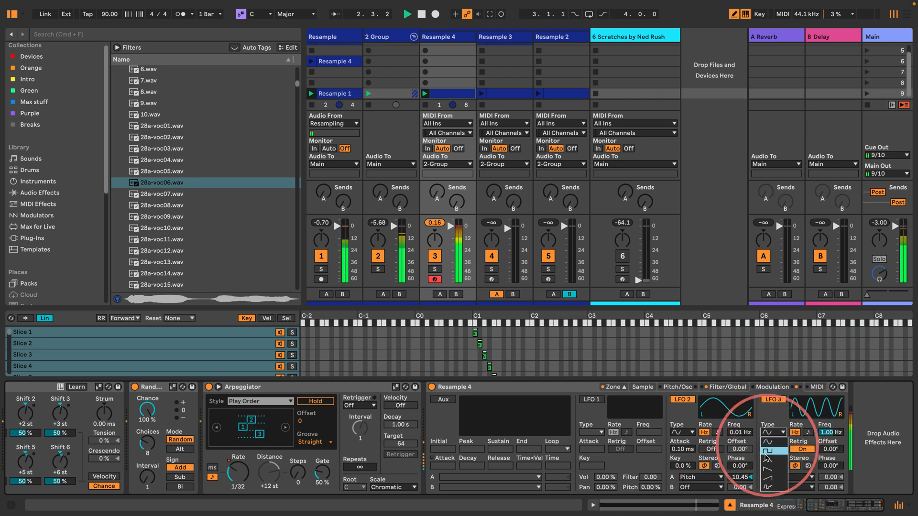
click(768, 489)
drag(823, 433, 823, 436)
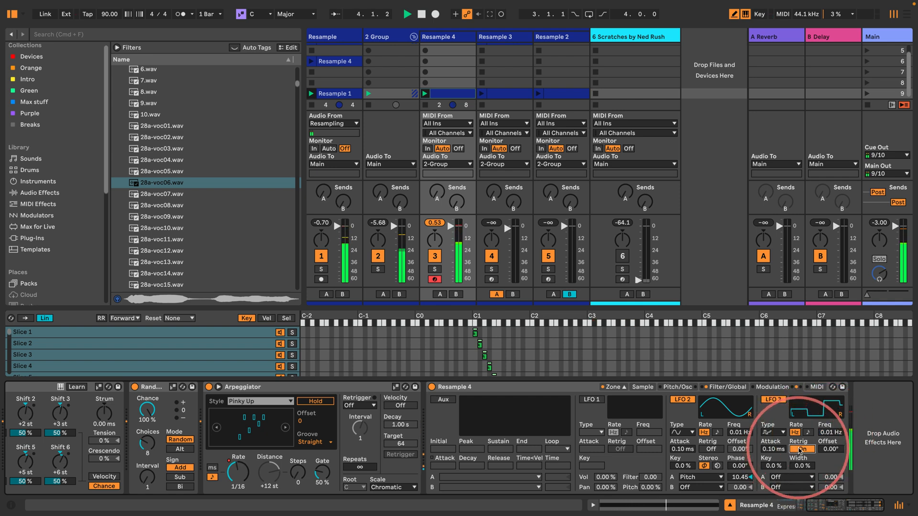
Route LFO 3's destination A to Pitch with an amount of 10.
click(791, 477)
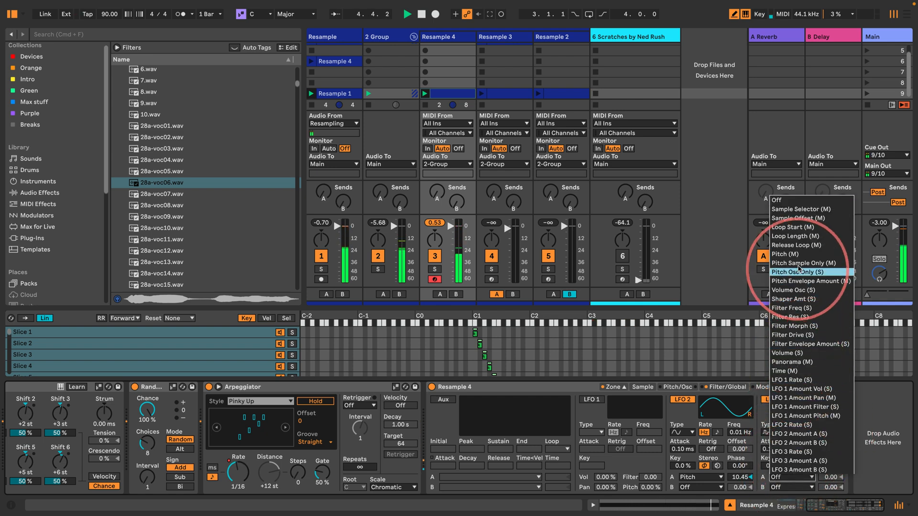
click(786, 253)
click(830, 477)
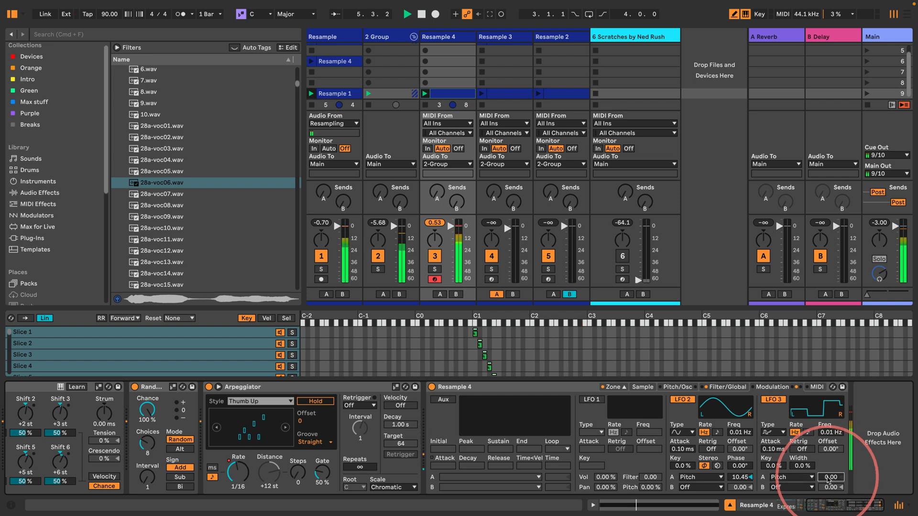
text(10)
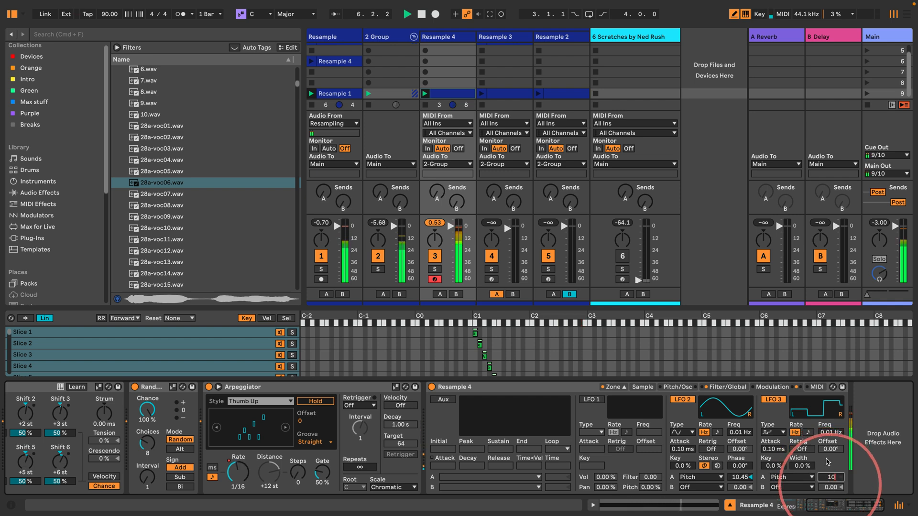
key(Return)
Switch LFO 3's rate to tempo sync at 8 beats and play the result.
click(808, 432)
drag(830, 433, 828, 414)
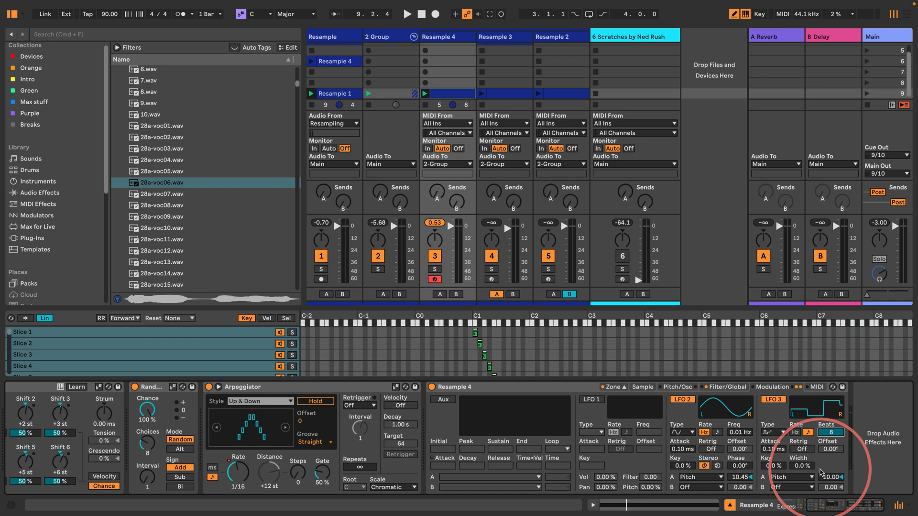
key(space)
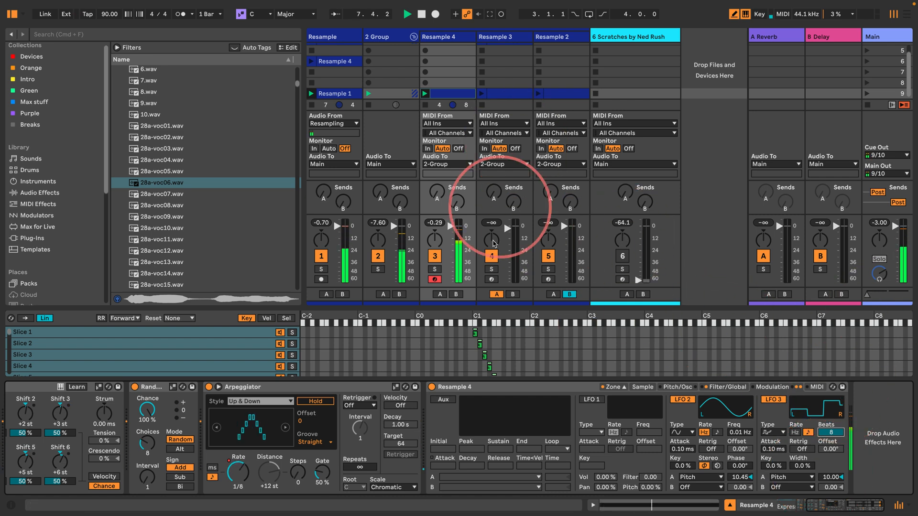
Assign Resample 4 to crossfader side A and Resample 3 to side B, and launch Resample 3's clip.
click(440, 295)
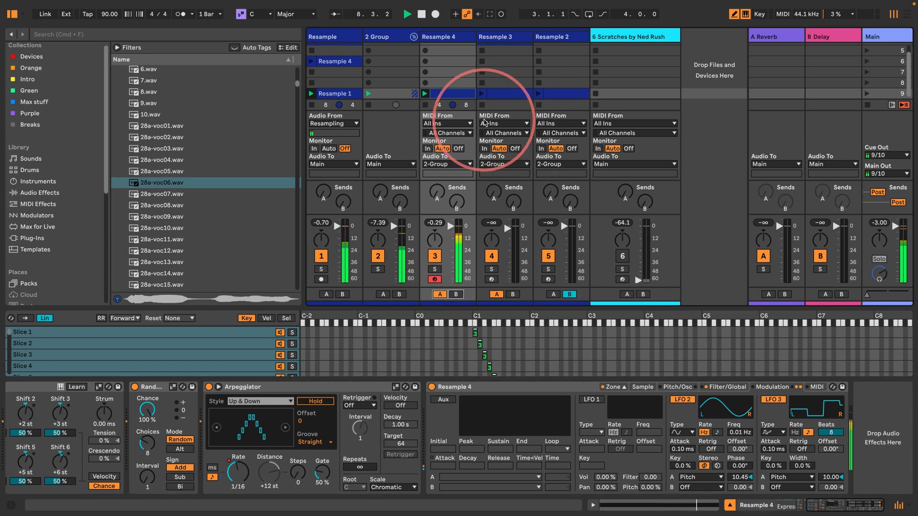
click(514, 294)
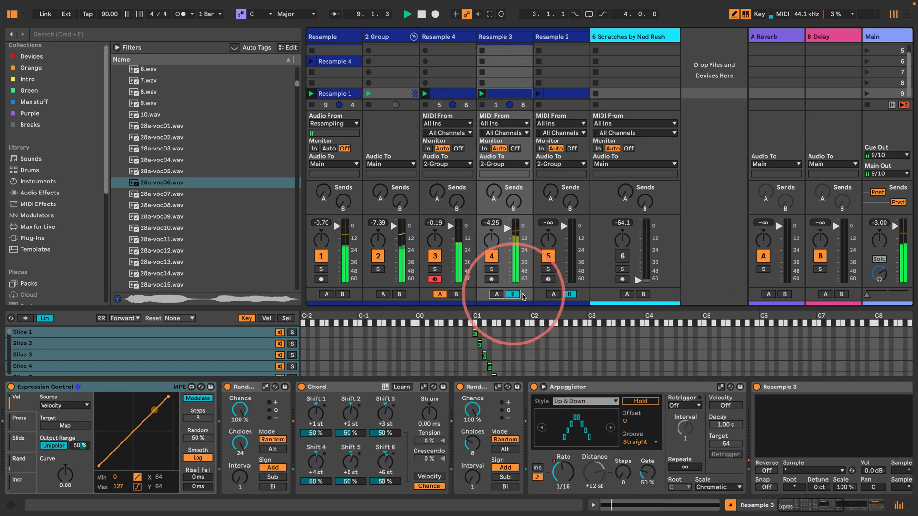
Audition cuts between Resample 4 and Resample 3 by sweeping the crossfader repeatedly between 50A and 50B.
drag(867, 294, 907, 295)
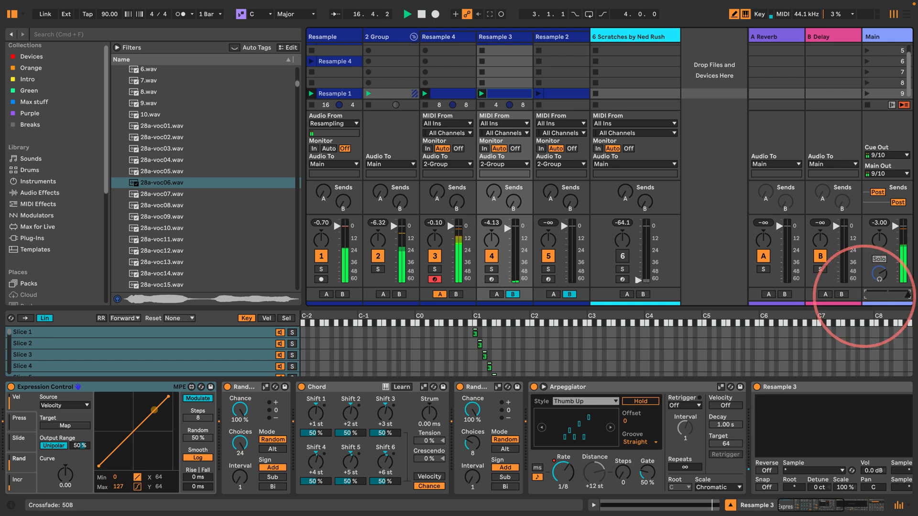
drag(907, 295, 866, 295)
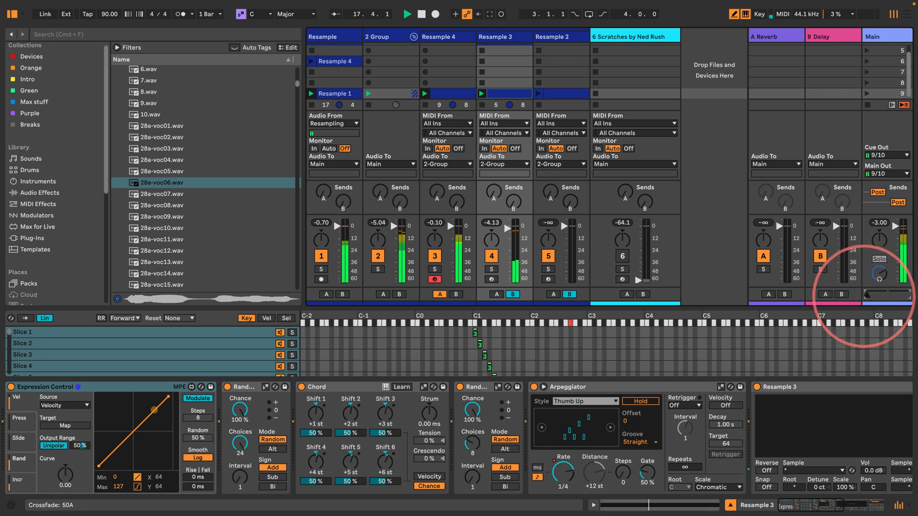
mouse_move(866, 295)
mouse_down()
mouse_move(908, 295)
mouse_move(866, 295)
mouse_up()
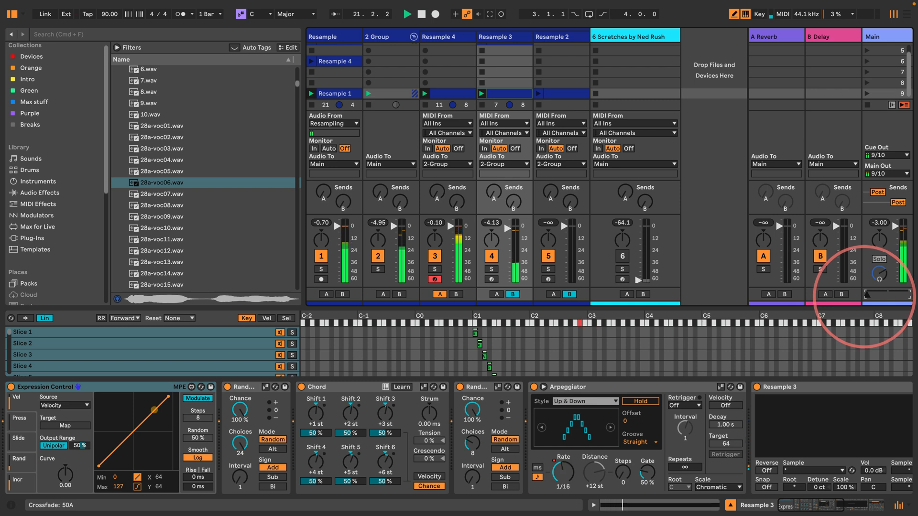
drag(866, 295, 908, 295)
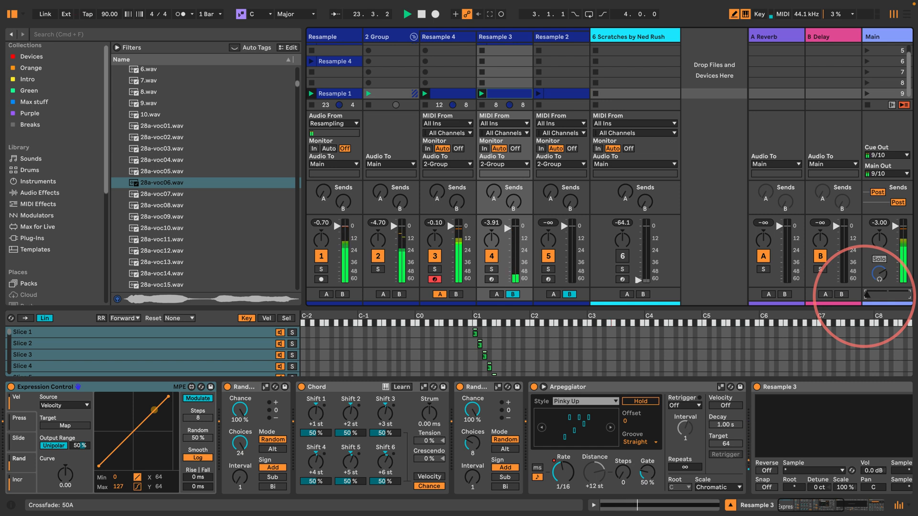
drag(866, 295, 907, 295)
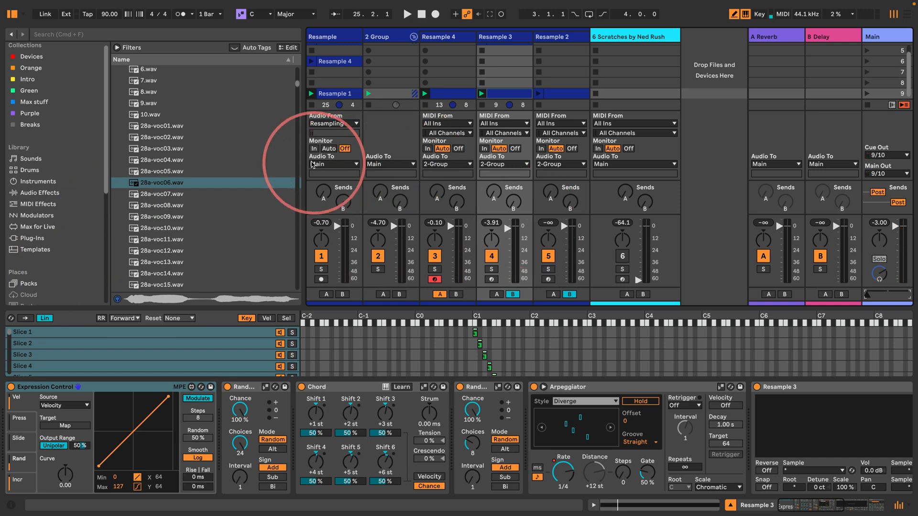
Narrow the browser and show the device on the Scratches by Ned Rush track.
drag(301, 155, 237, 162)
click(564, 37)
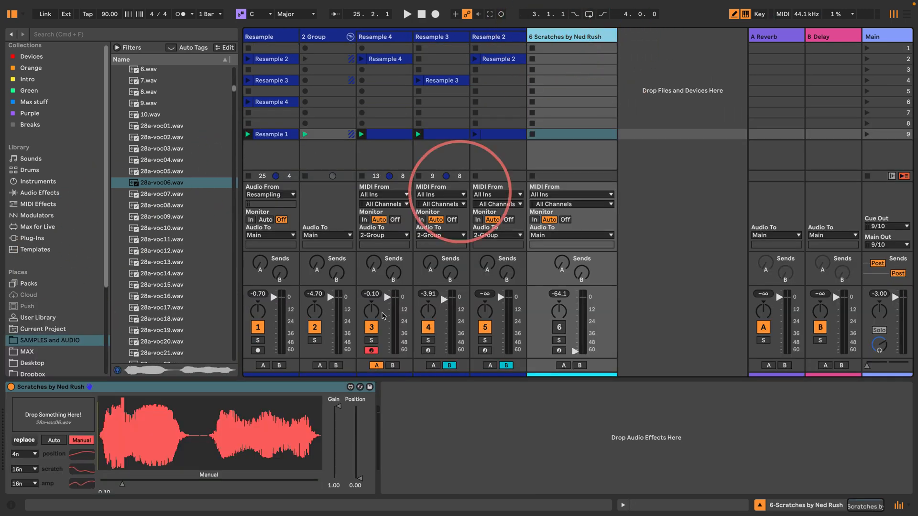
click(118, 389)
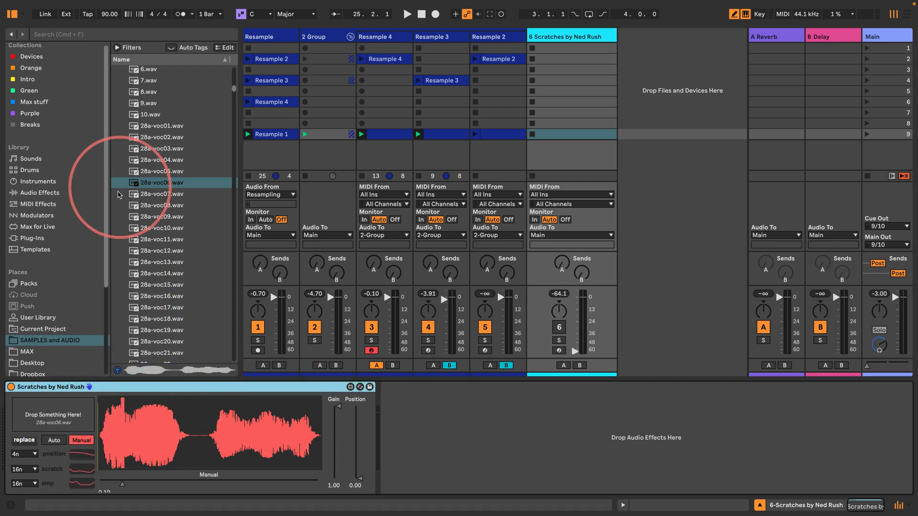
scroll(47, 189, up, 1)
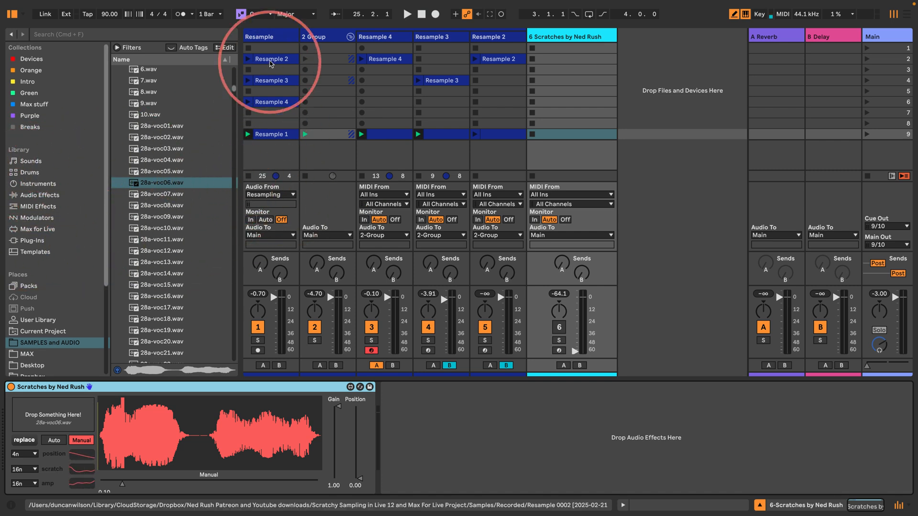
Solo the Resample track, launch its Resample 1 clip and show the track's empty device chain.
click(258, 341)
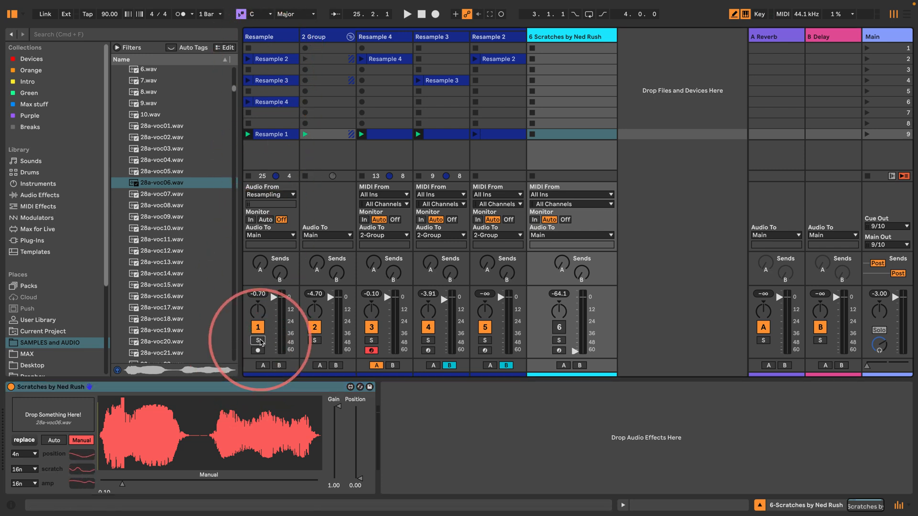
click(248, 134)
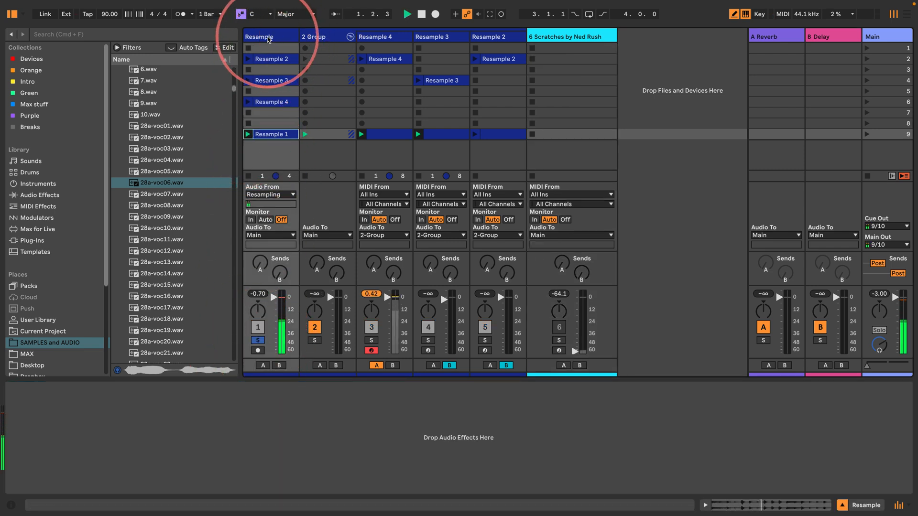
click(263, 37)
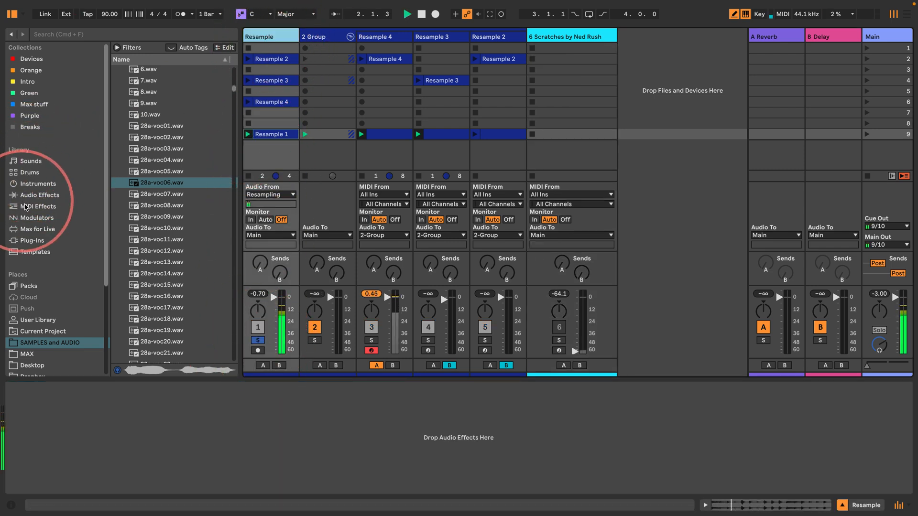
Add a Delay audio effect to the Resample track.
click(38, 196)
click(115, 250)
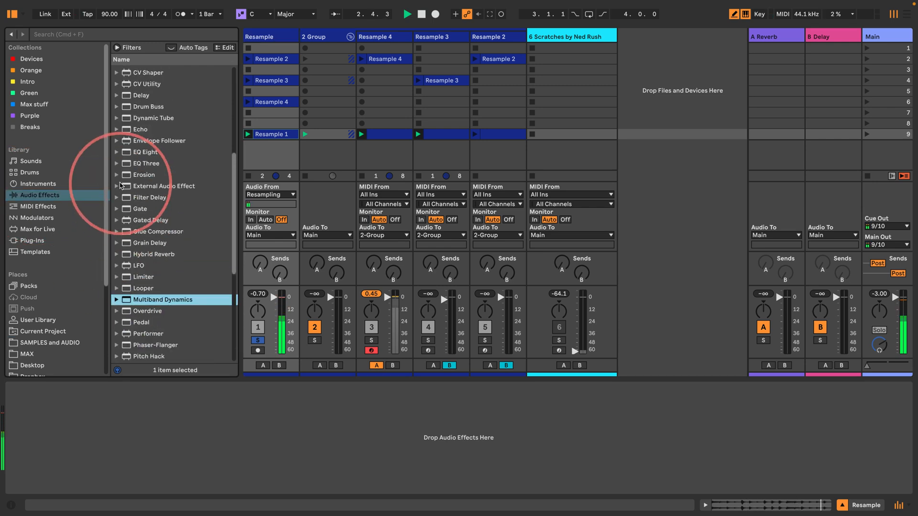
scroll(143, 191, up, 3)
drag(134, 149, 86, 411)
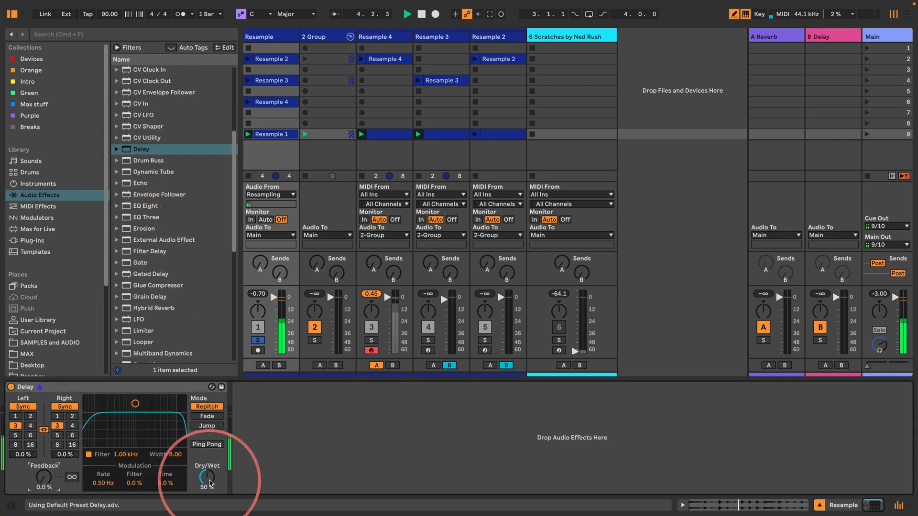
Set the Delay to 100% wet with its filter off, and switch both channels to unsynced Time mode at 1.00 ms.
click(88, 455)
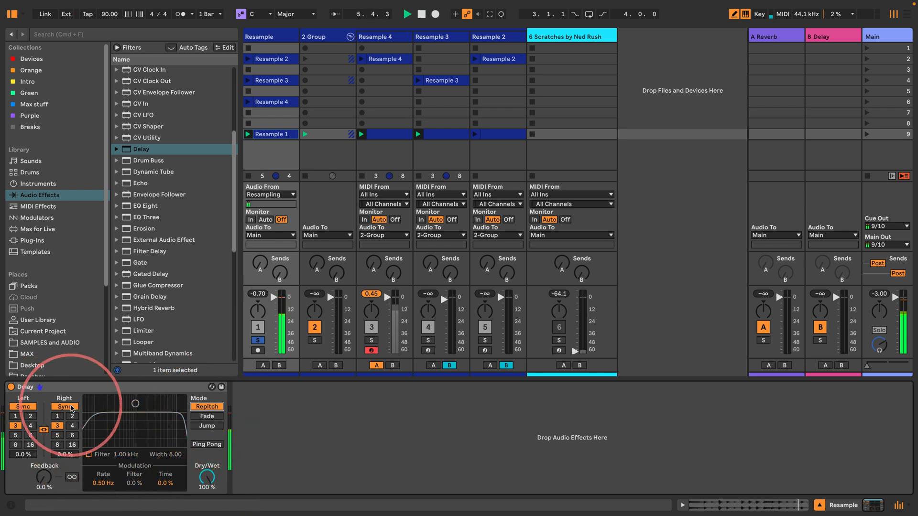
click(64, 406)
drag(59, 427, 61, 474)
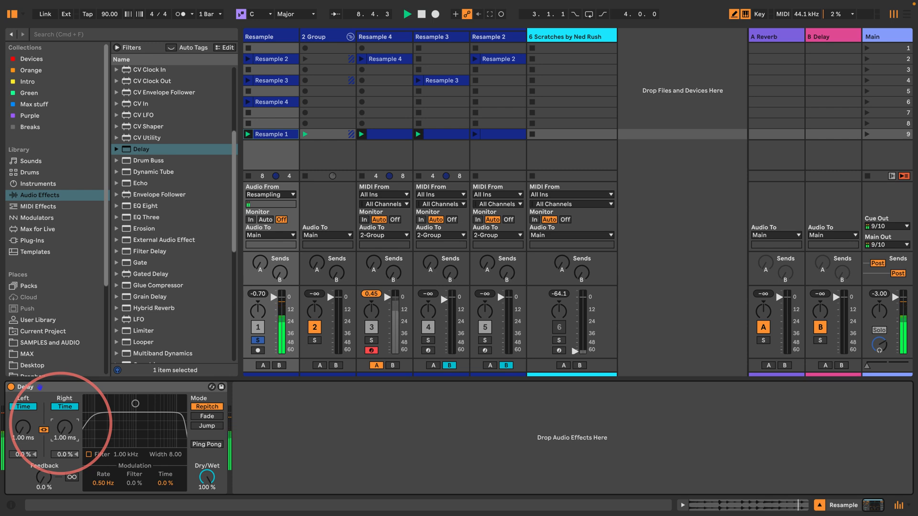
Audition manual scratching by sweeping the linked delay time repeatedly between 1.00 ms and 5.00 s, comparing dry and fully wet sound.
mouse_move(60, 424)
mouse_down()
mouse_move(58, 433)
mouse_move(61, 420)
mouse_up()
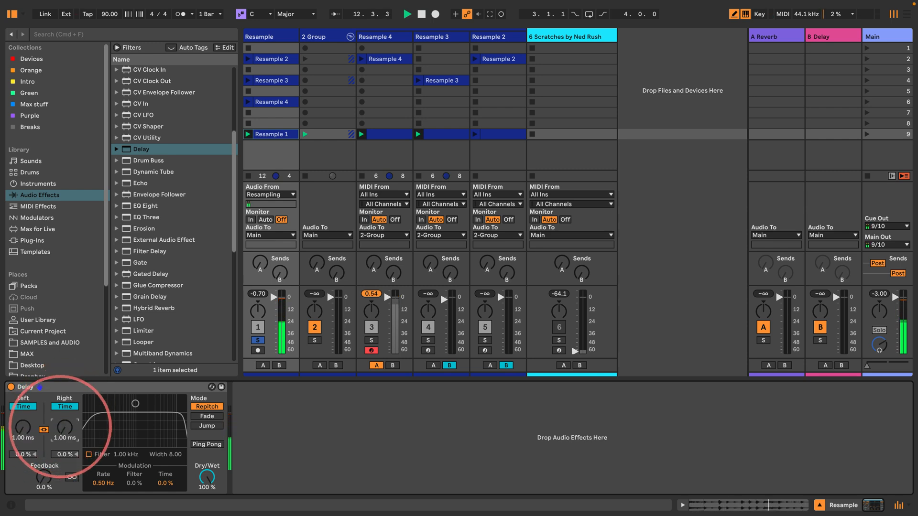
click(205, 477)
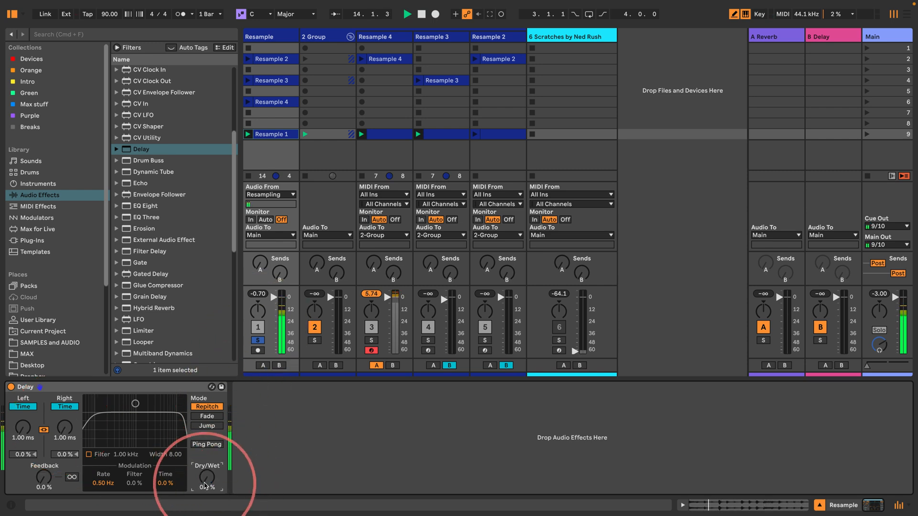
click(65, 427)
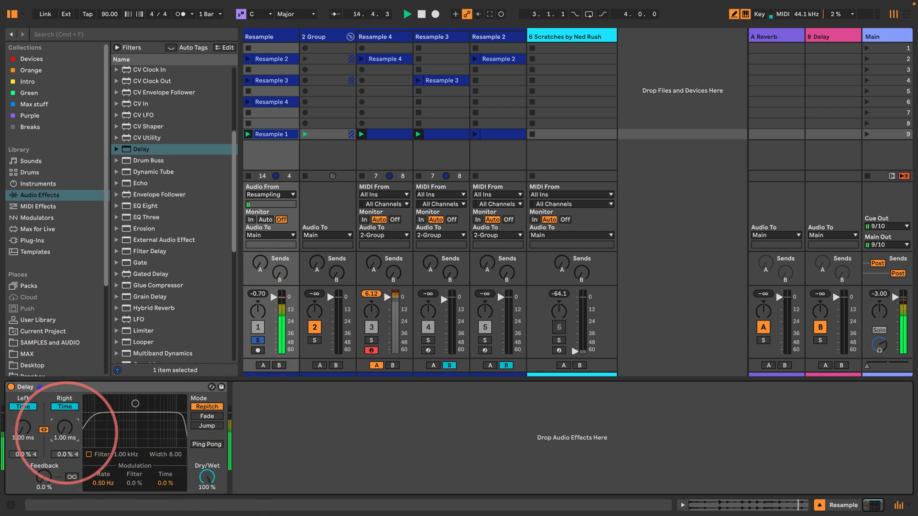
drag(67, 433, 67, 433)
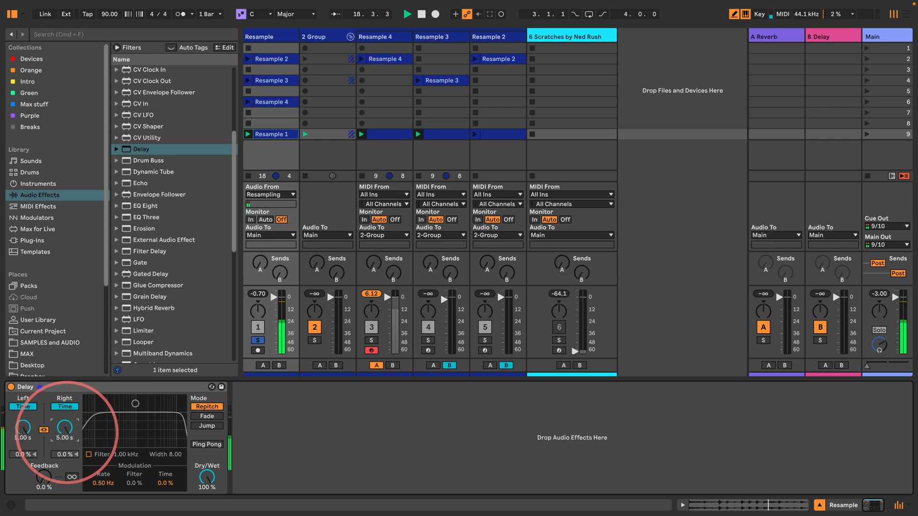
drag(67, 432, 69, 434)
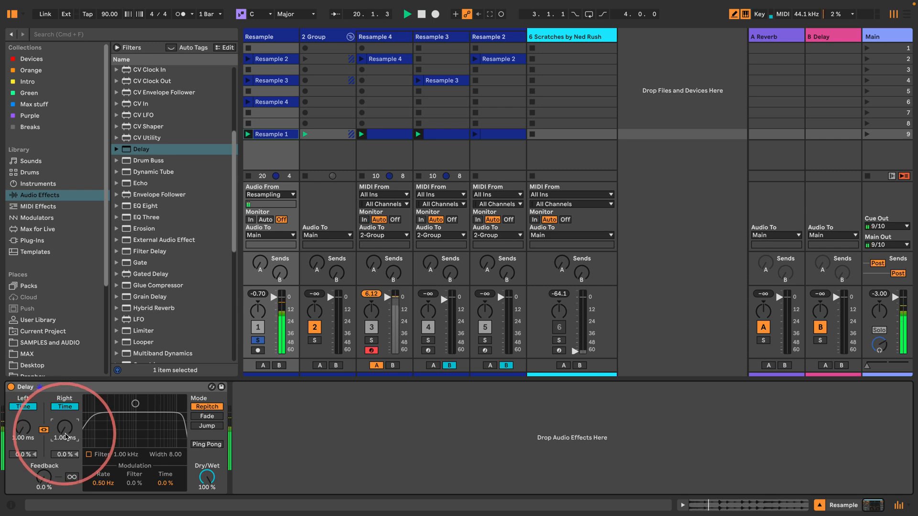
drag(67, 434, 67, 382)
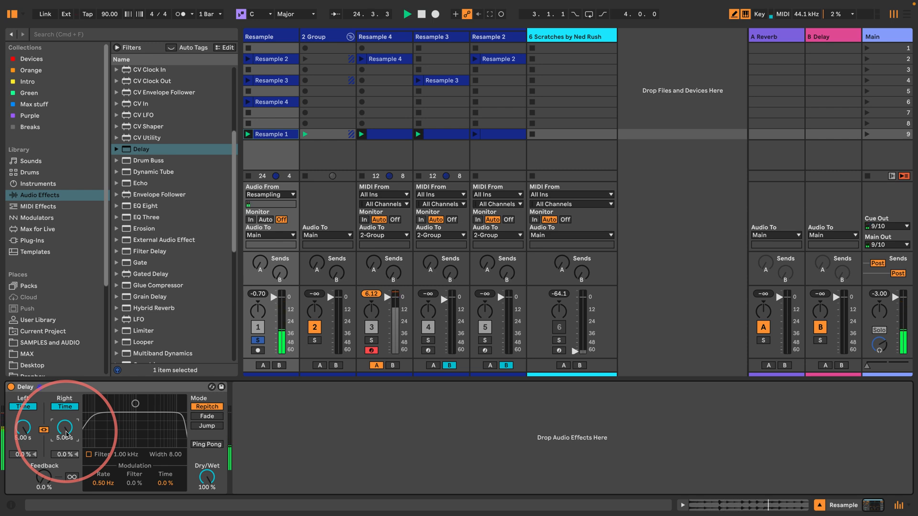
drag(64, 429, 65, 471)
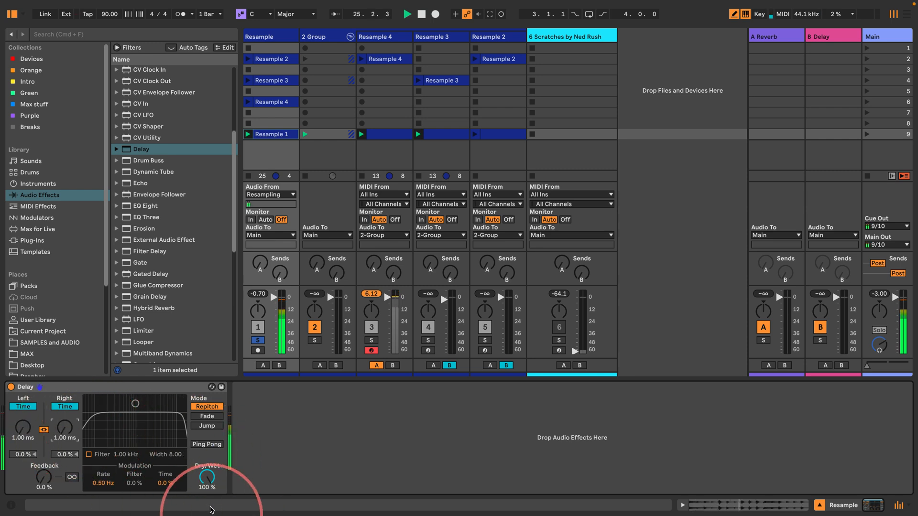
Set the Delay's Dry/Wet to 0% and stop playback.
drag(206, 475, 206, 512)
key(space)
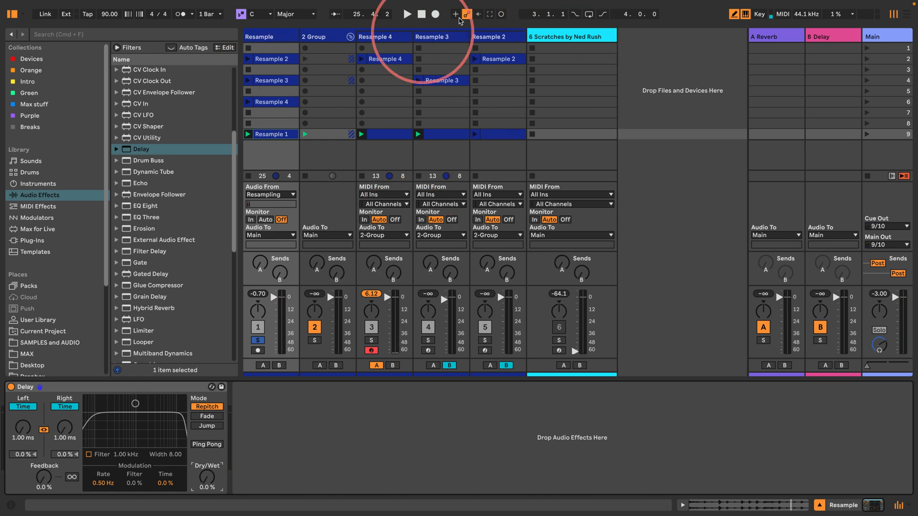
View the Scratches by Ned Rush device, return to the Resample track's Delay, and narrow the browser slightly.
click(548, 35)
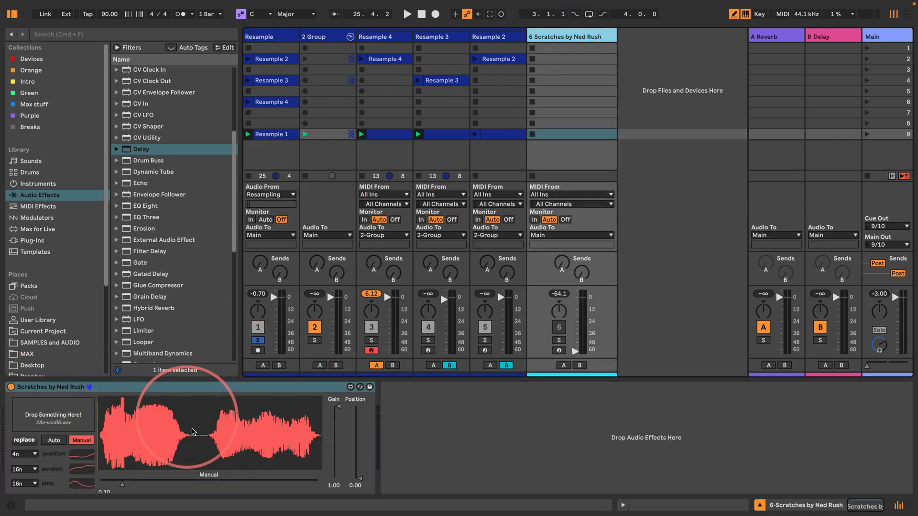
click(266, 37)
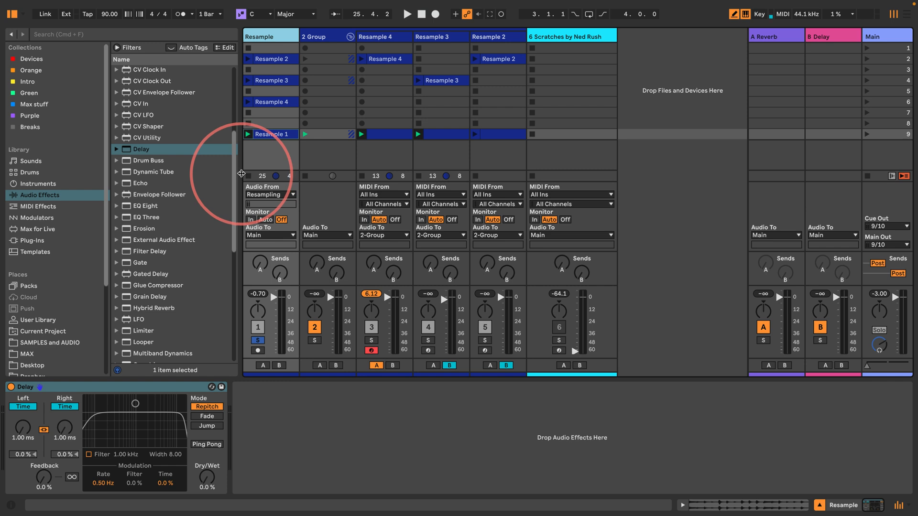
drag(241, 174, 232, 175)
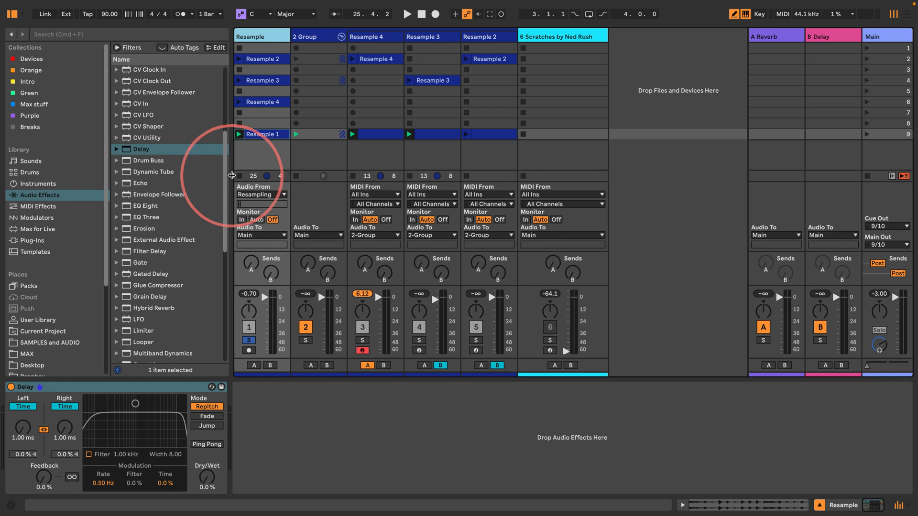